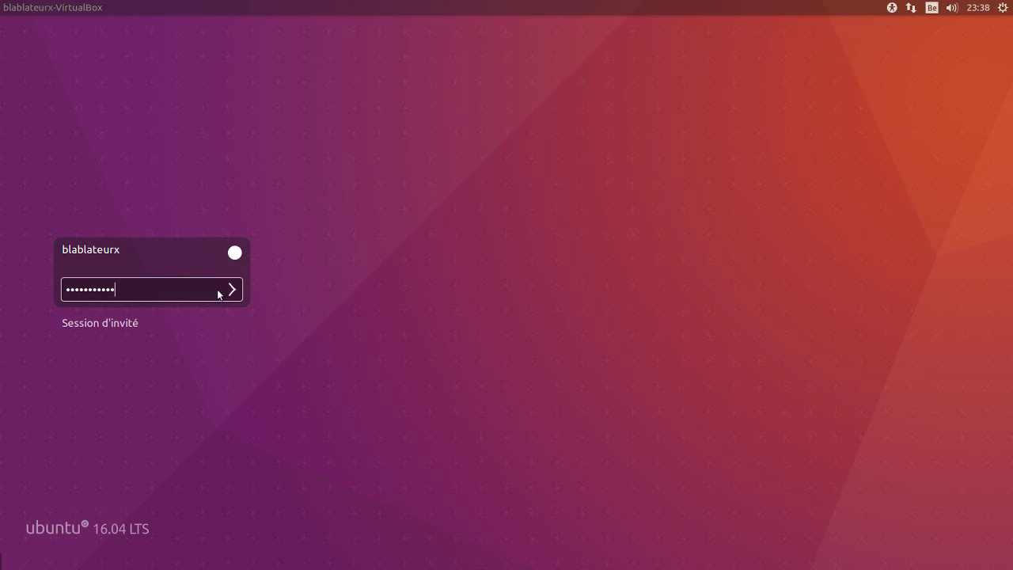
# Step: Log in to the desktop session with the account password and open Terminal by searching the applications for "ter"
pyautogui.press('Return')
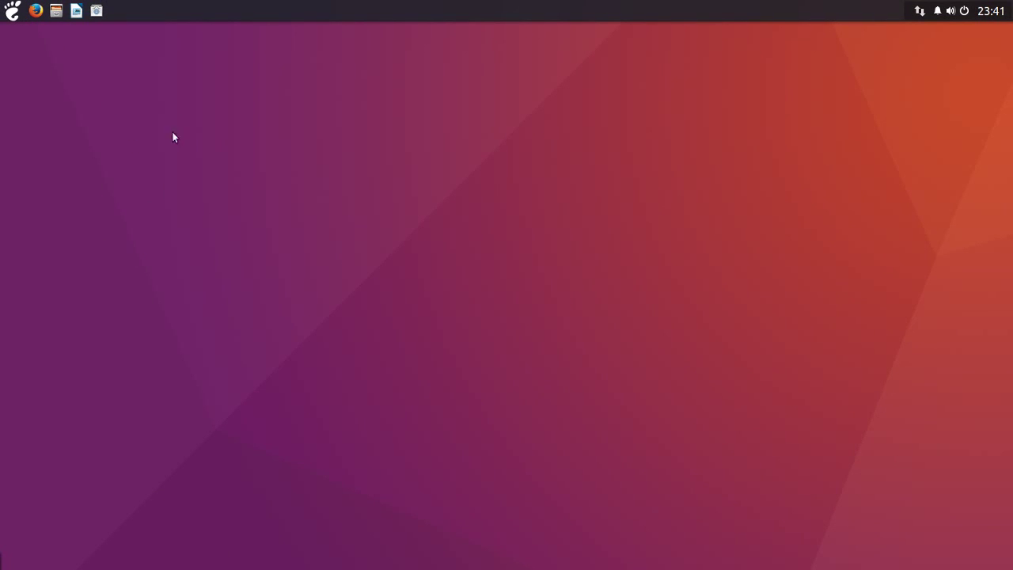
pyautogui.click(13, 12)
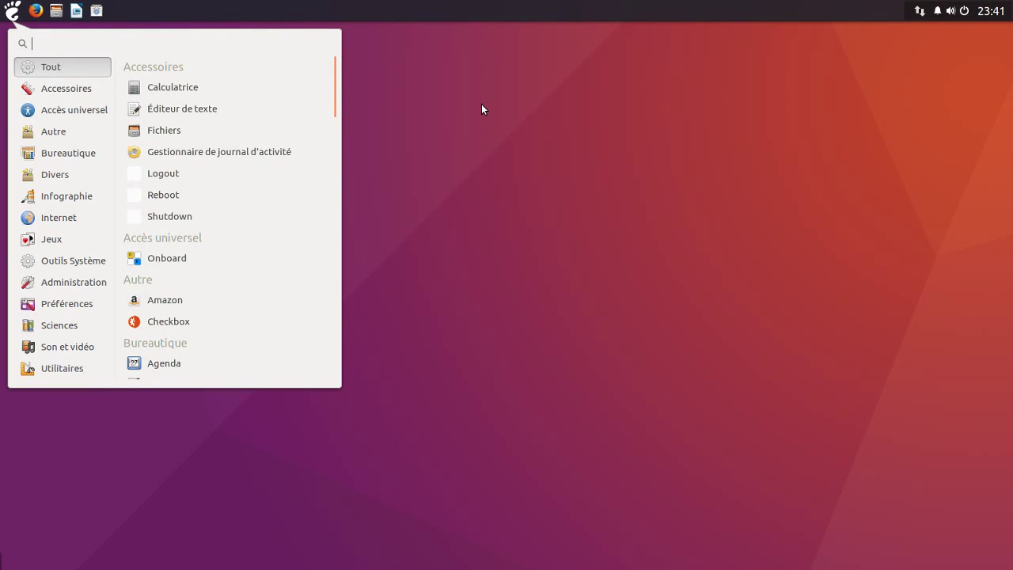
pyautogui.write('ter')
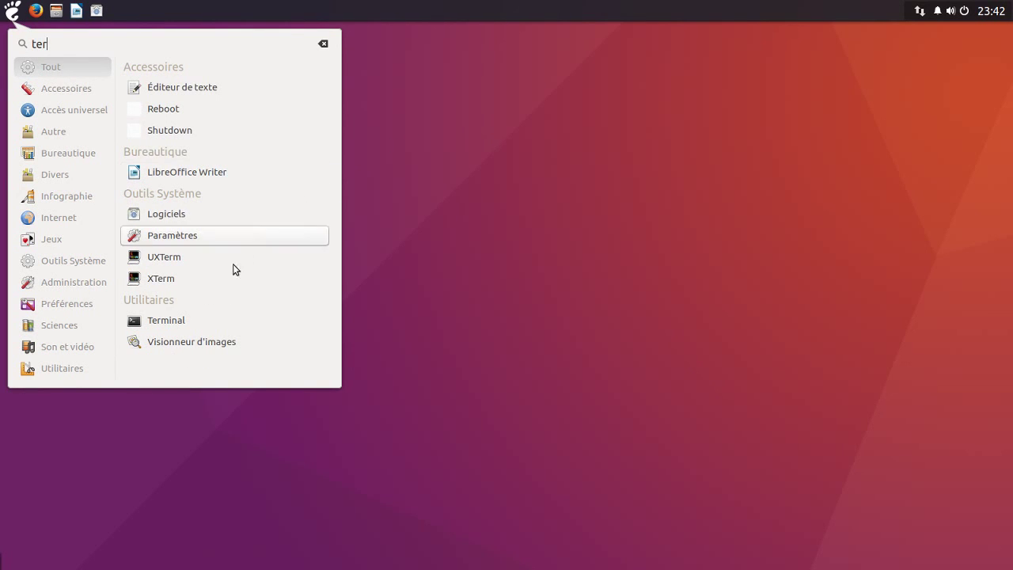
pyautogui.click(181, 323)
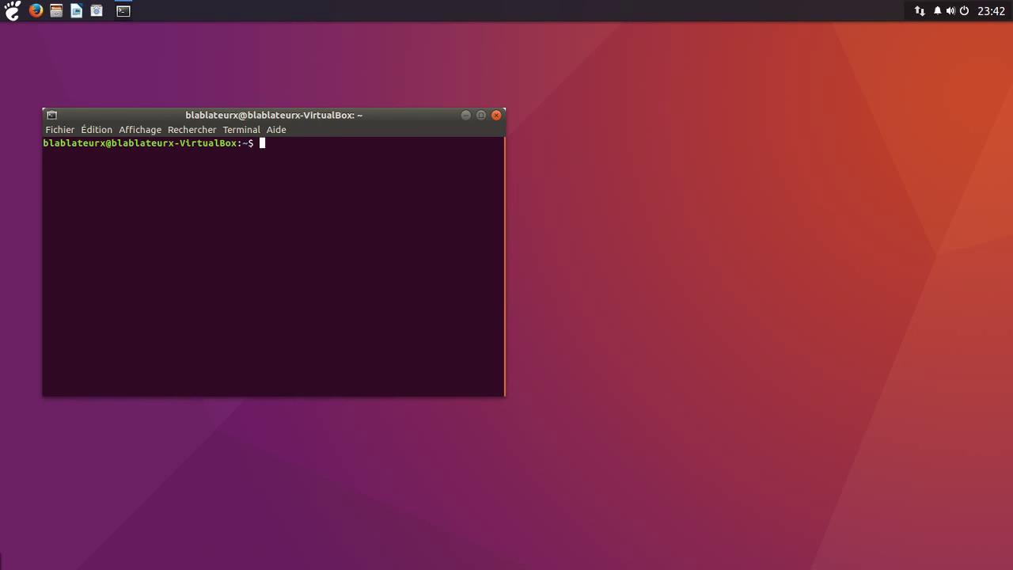
# Step: Query the kernel name and release by running uname -sr in the terminal
pyautogui.rightClick(134, 267)
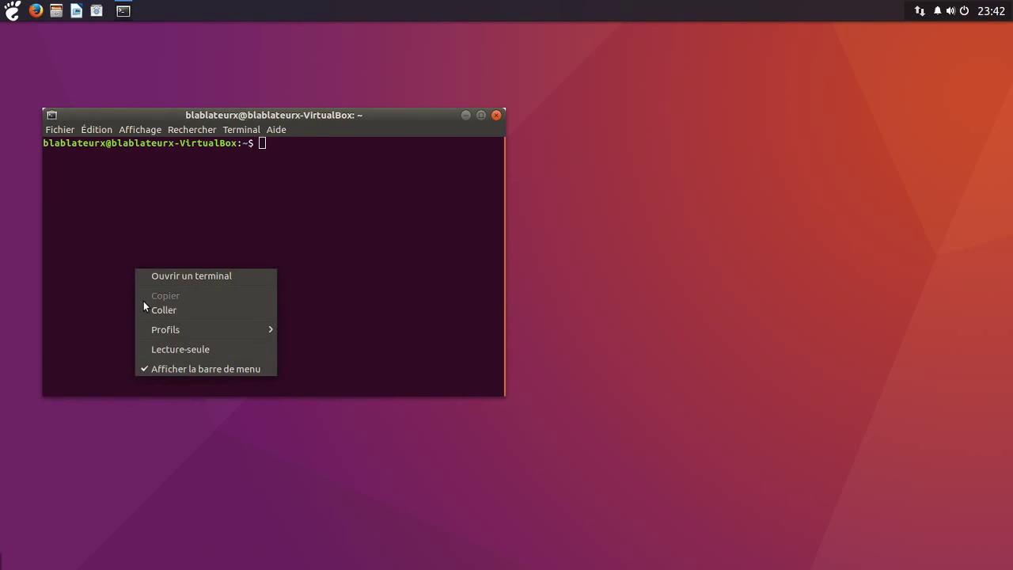
pyautogui.click(145, 306)
pyautogui.press('Return')
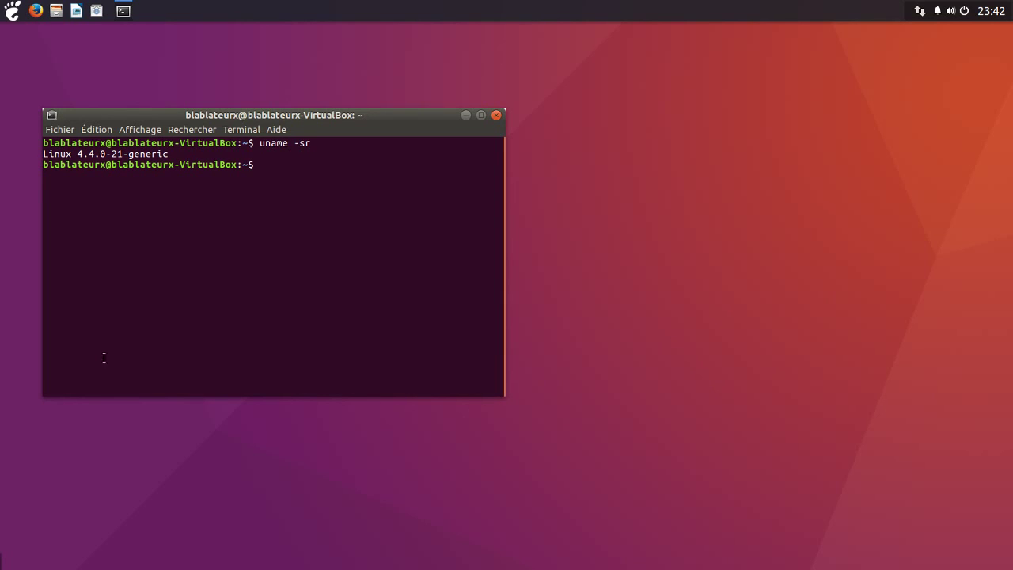
# Step: Display the Ubuntu release details by running lsb_release -ds and cat /etc/lsb-release
pyautogui.rightClick(151, 281)
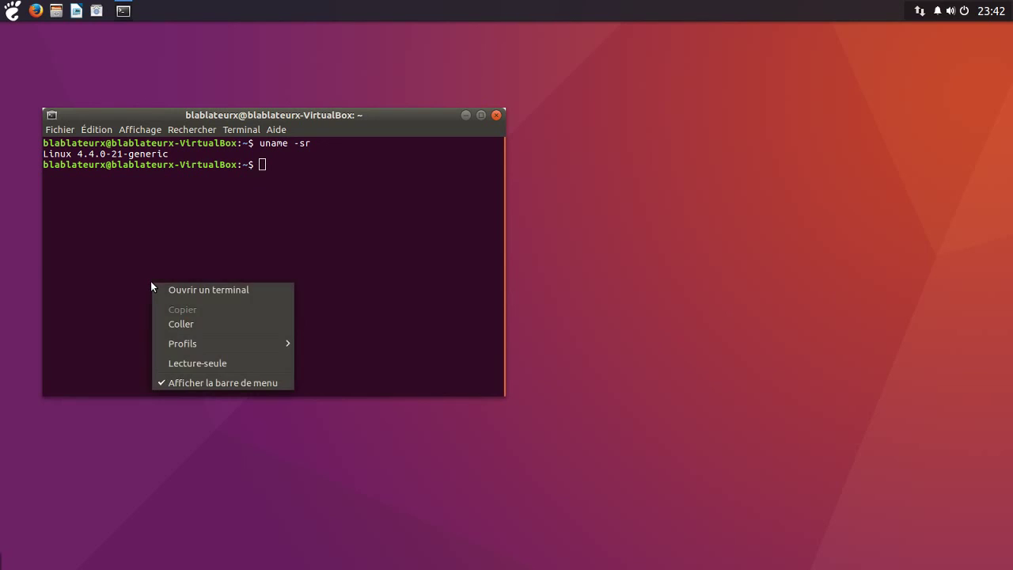
pyautogui.click(171, 325)
pyautogui.press('Return')
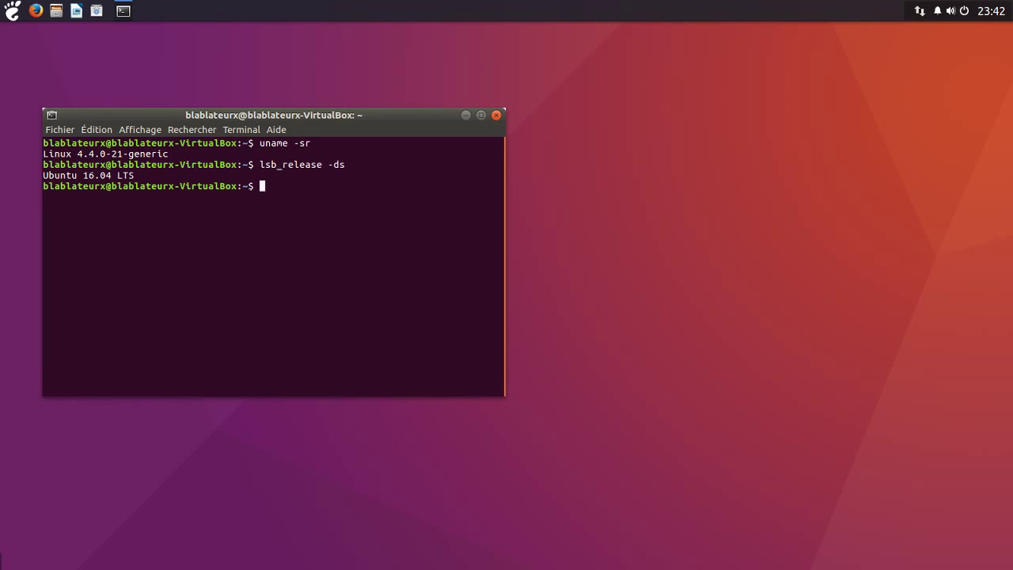
pyautogui.write('cat /etc/lsb-release')
pyautogui.press('Return')
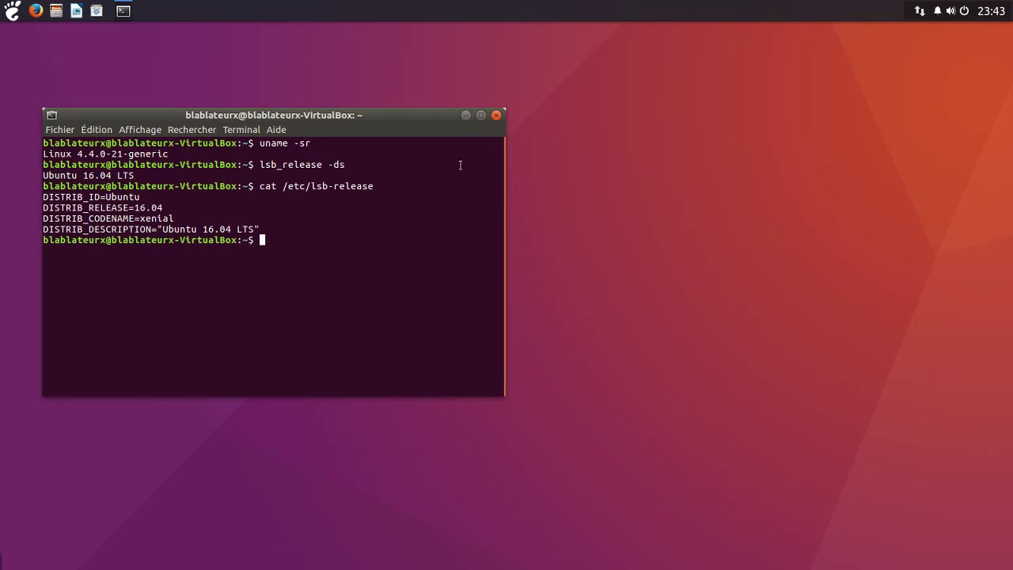
# Step: Install htop with sudo apt-get install htop, authorising it with the account password
pyautogui.write('sudo apt-get install ')
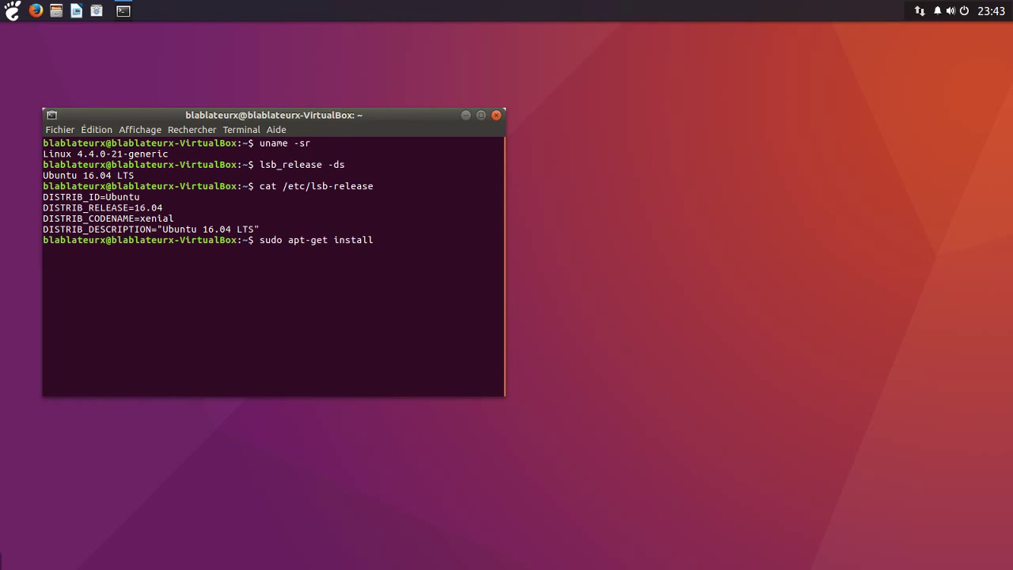
pyautogui.write('htop')
pyautogui.press('Return')
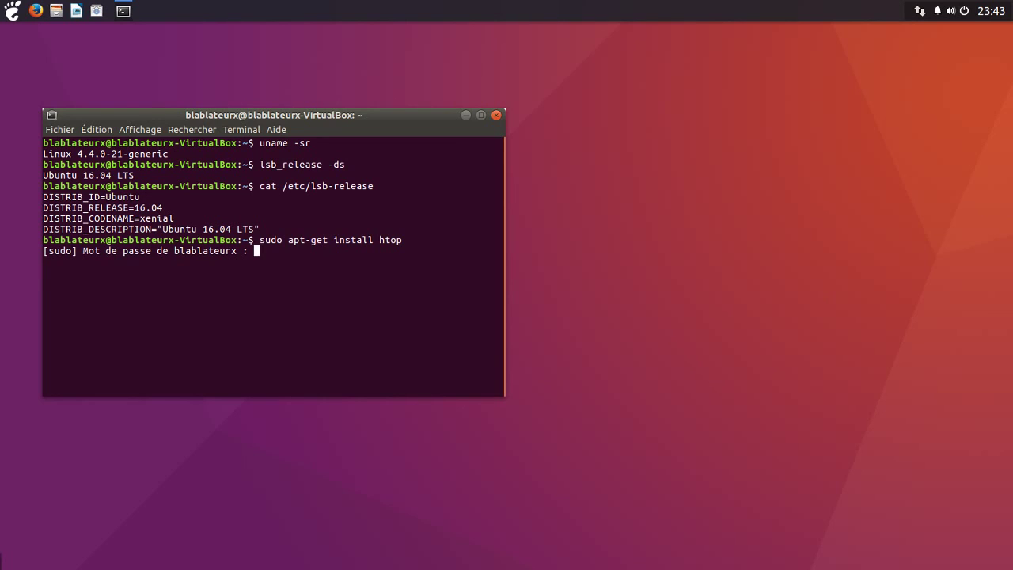
pyautogui.press('Return')
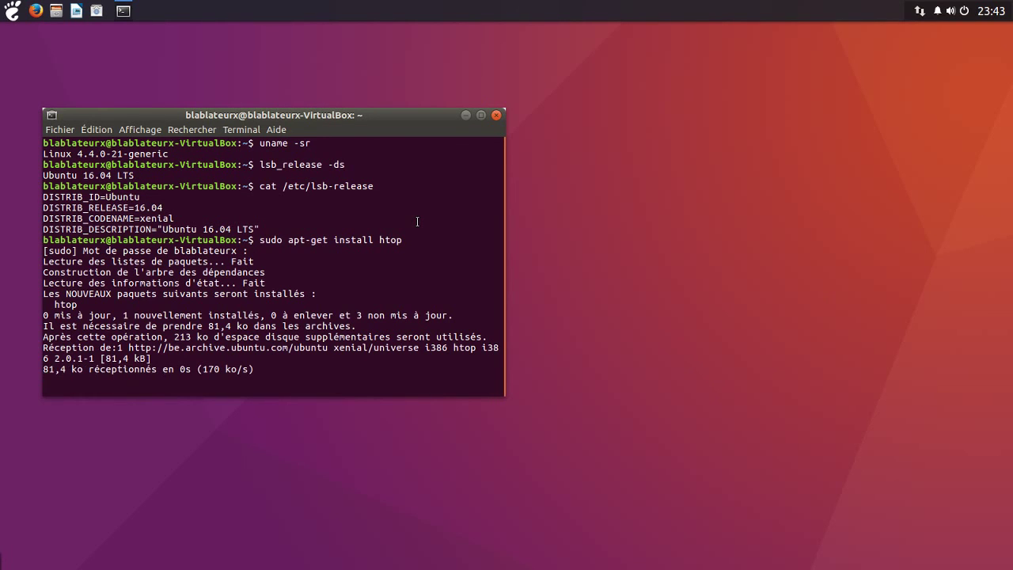
# Step: Run htop to view the CPU load, memory use and running processes, and close the terminal while it is active
pyautogui.moveTo(386, 117); pyautogui.dragTo(609, 138)
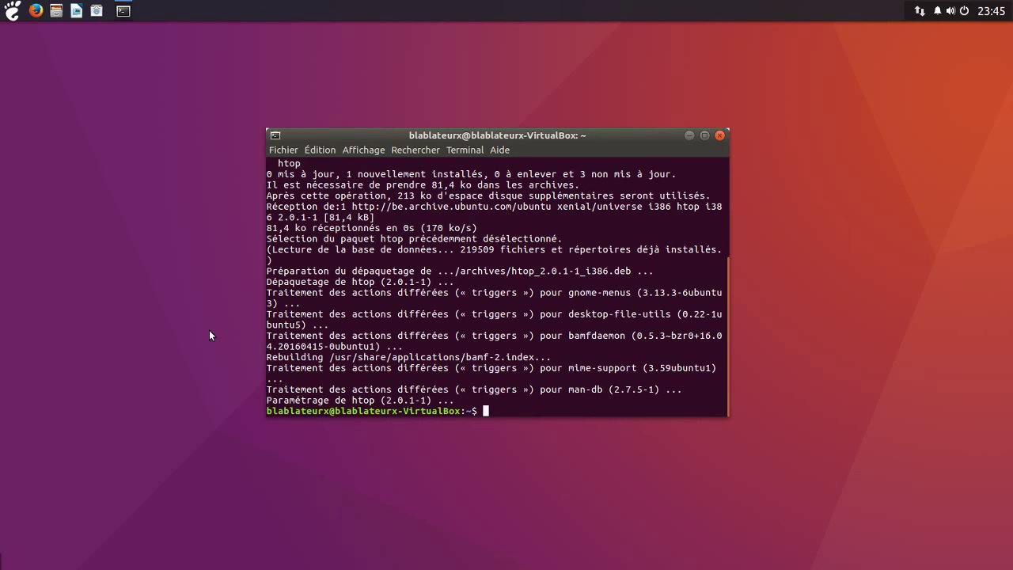
pyautogui.write('htop')
pyautogui.press('Return')
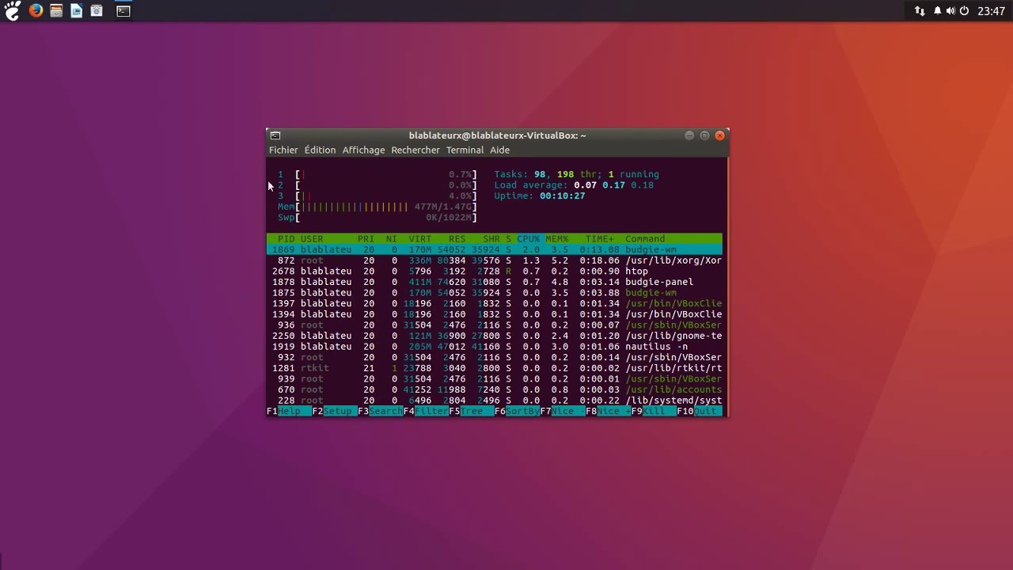
pyautogui.click(720, 135)
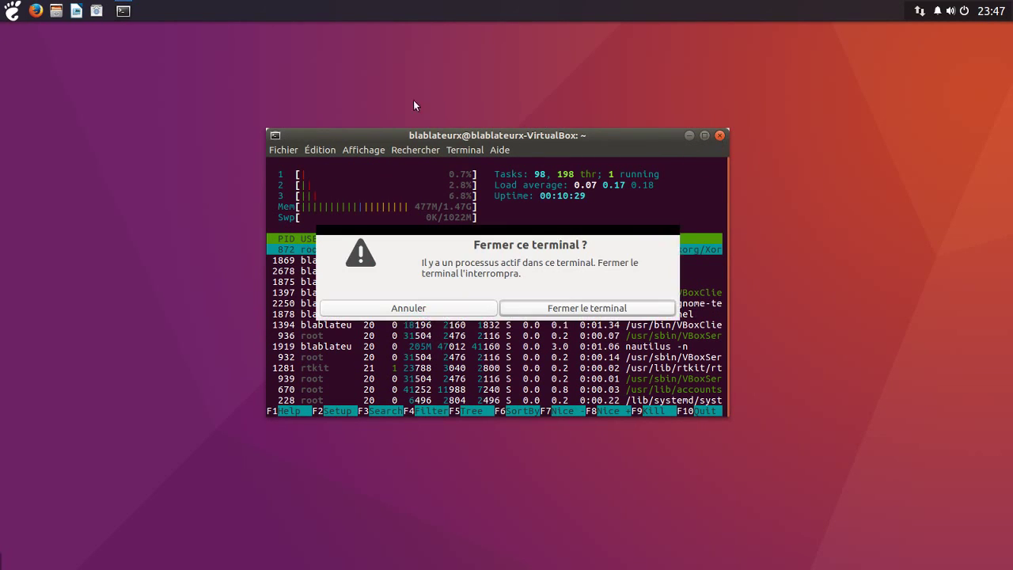
pyautogui.click(656, 308)
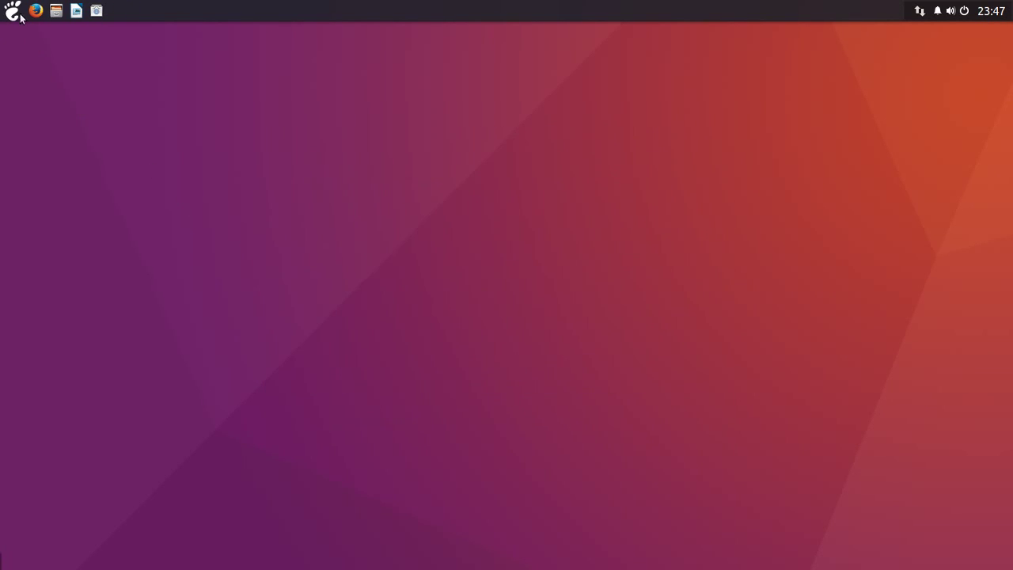
pyautogui.click(14, 11)
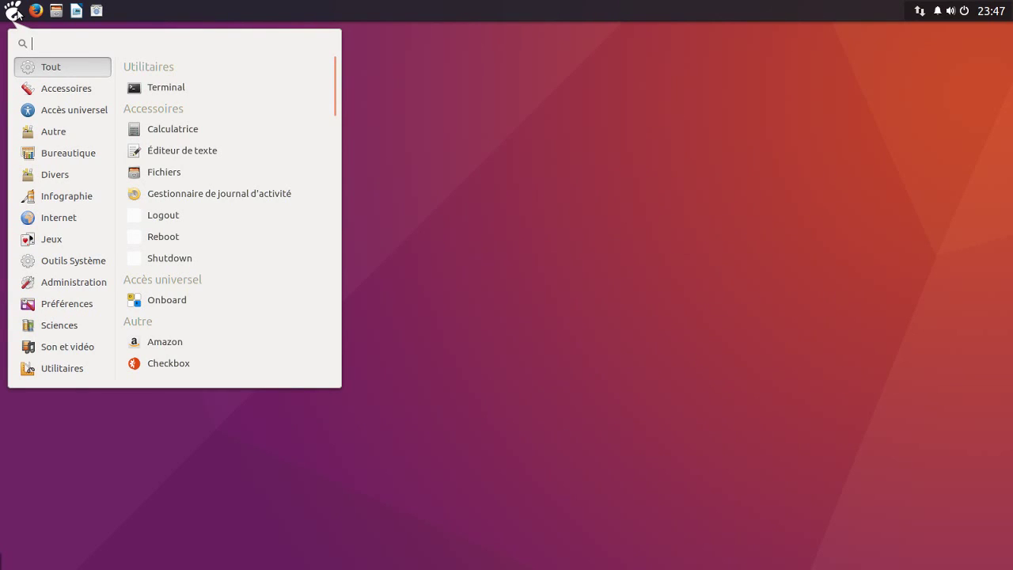
pyautogui.click(14, 12)
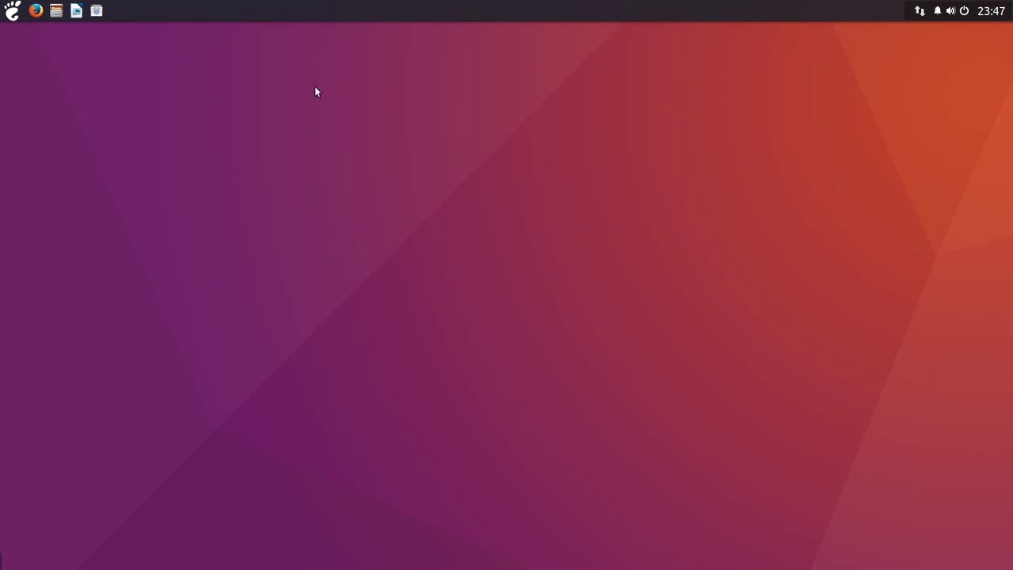
pyautogui.rightClick(195, 109)
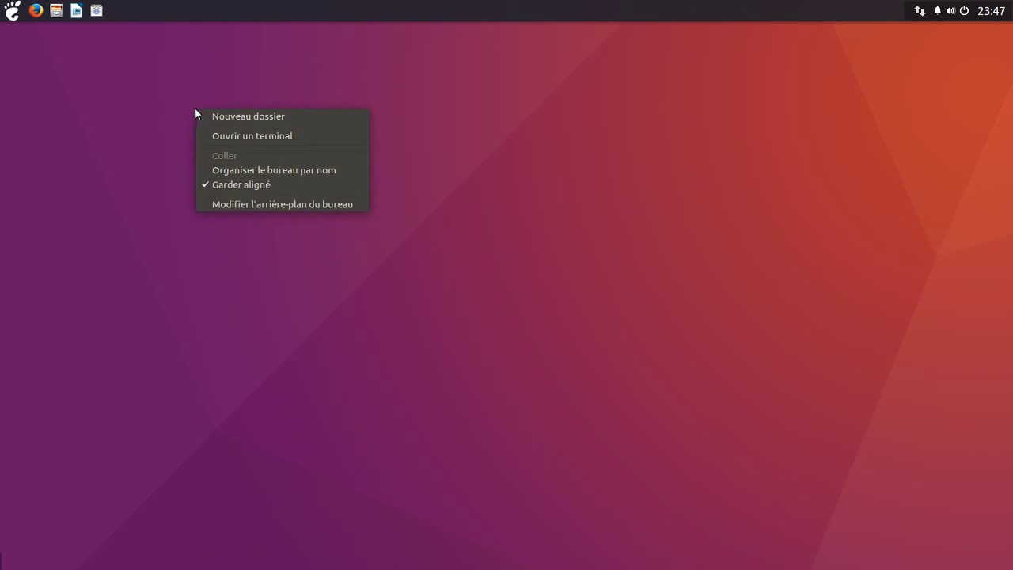
pyautogui.press('Up')
pyautogui.click(470, 190)
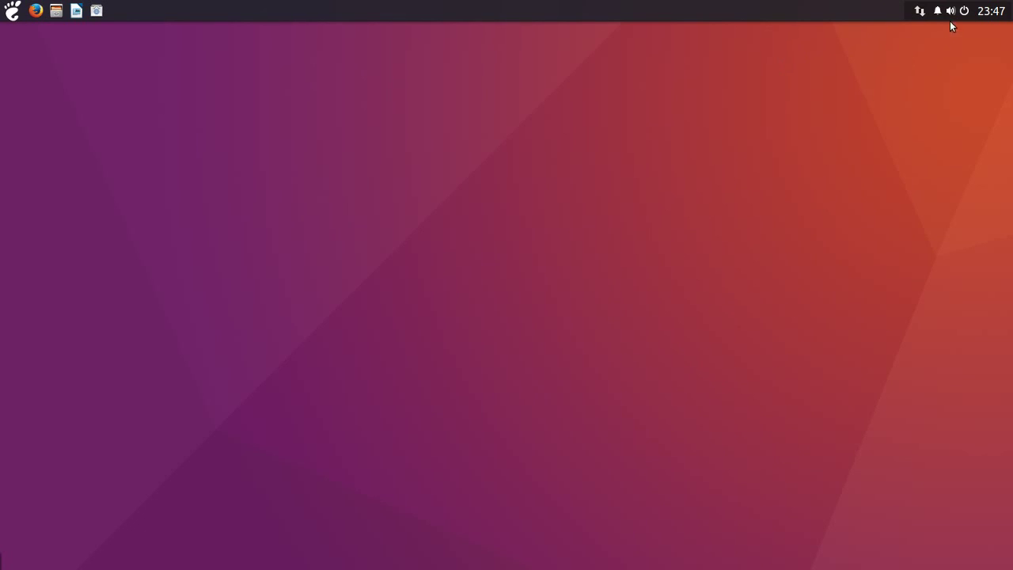
pyautogui.click(921, 12)
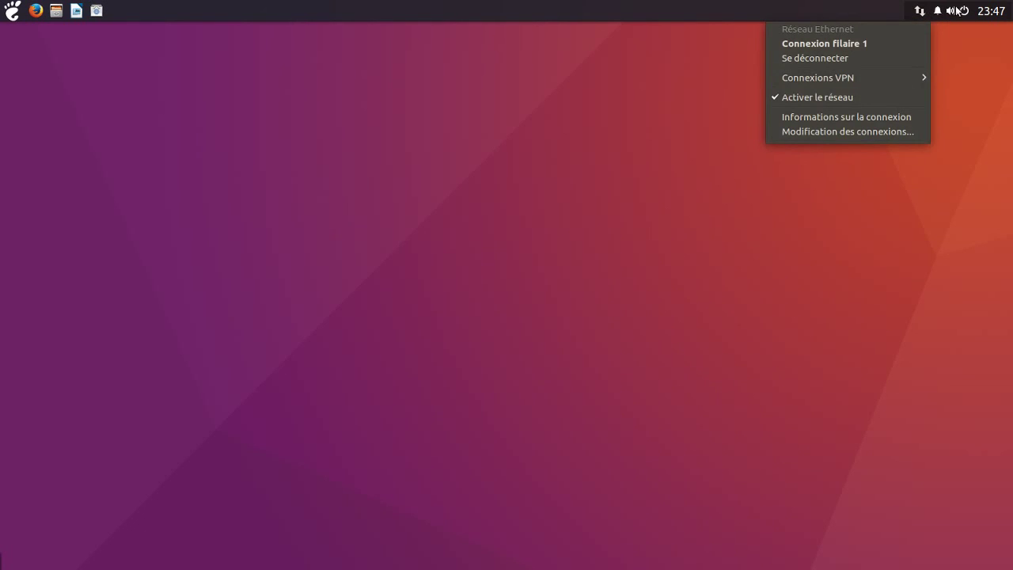
pyautogui.click(964, 11)
# Step: Turn off the dark theme (Thème sombre) in the Budgie settings and check the look of the application menu
pyautogui.click(964, 11)
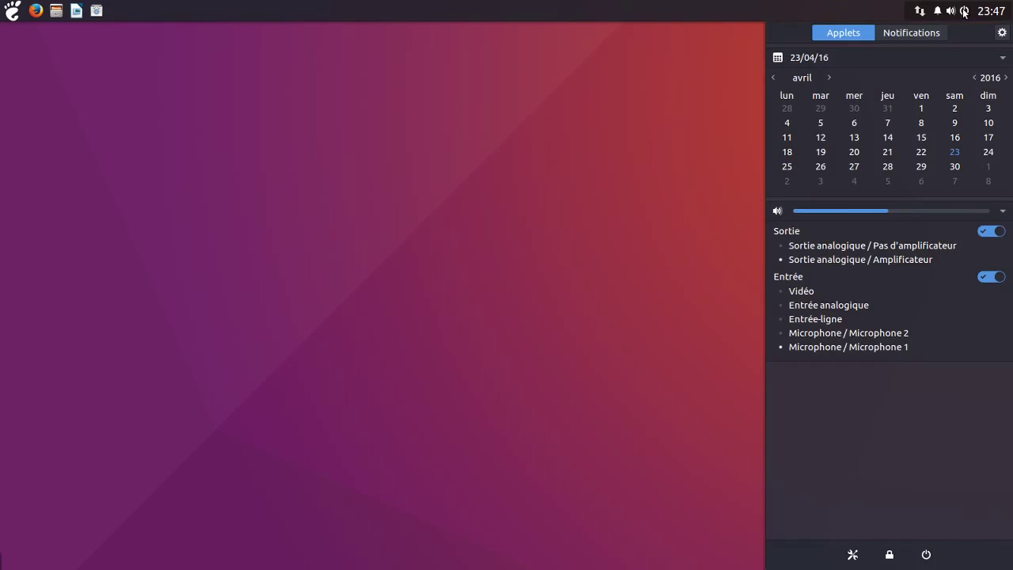
pyautogui.click(1002, 35)
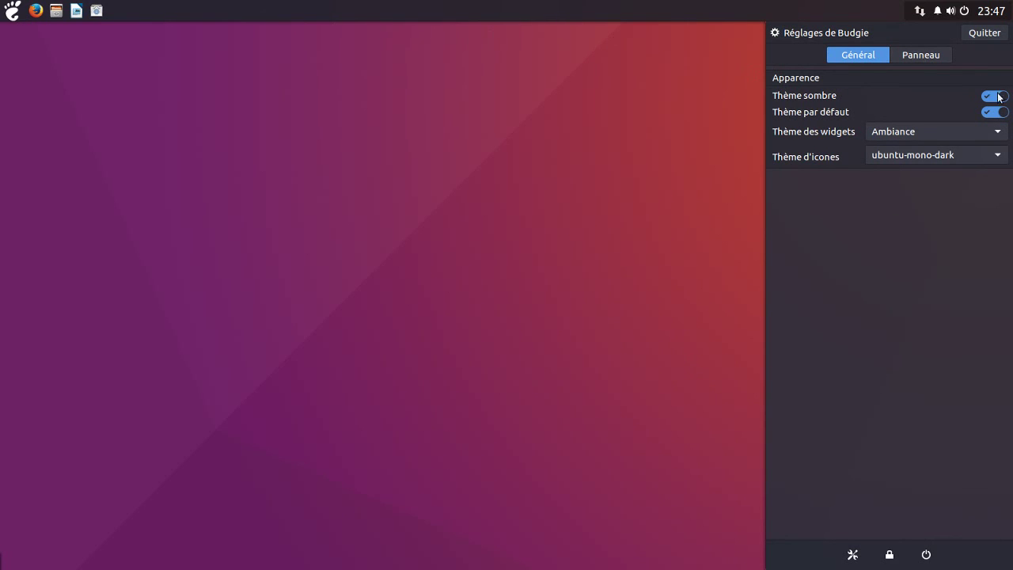
pyautogui.click(1000, 101)
pyautogui.click(11, 16)
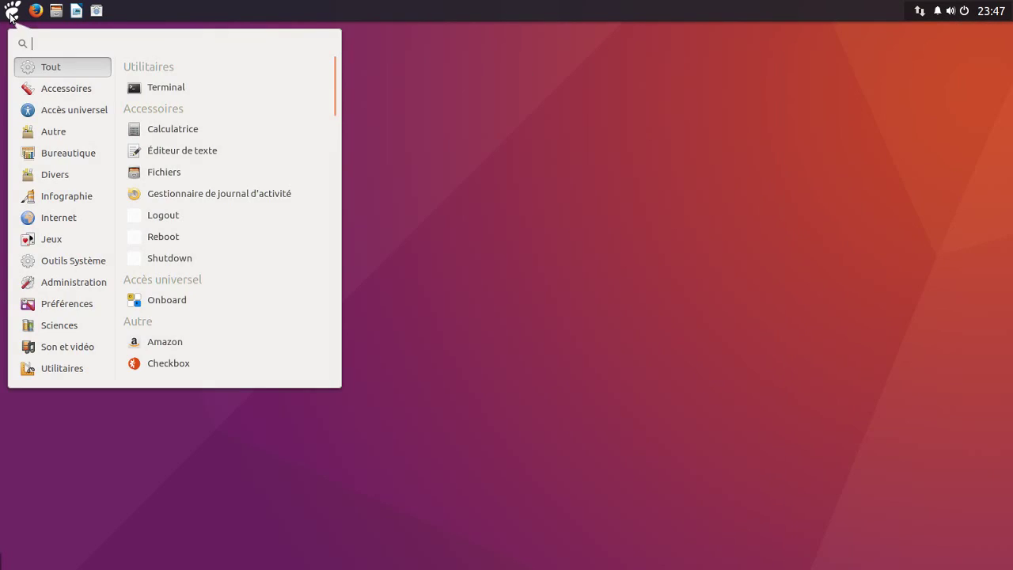
pyautogui.click(11, 15)
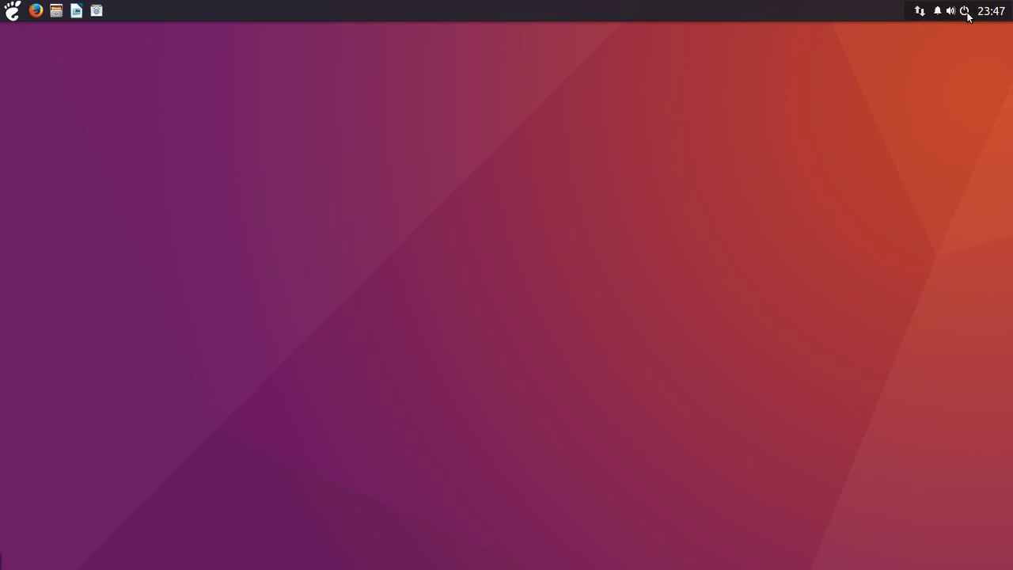
# Step: Turn the dark theme back on in the Budgie settings, and switch the default theme (Thème par défaut) off and on again
pyautogui.click(964, 11)
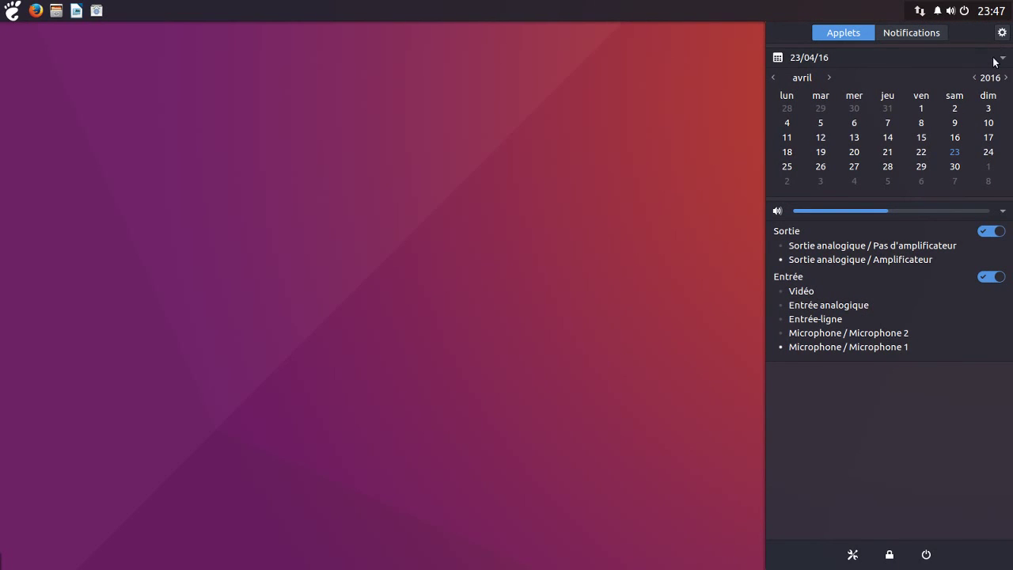
pyautogui.click(1002, 33)
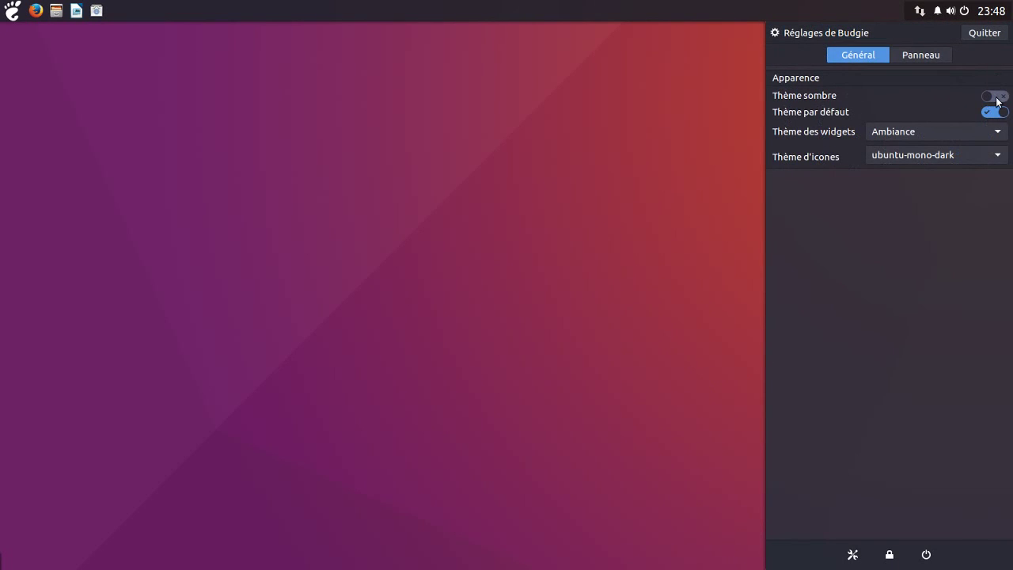
pyautogui.click(1002, 95)
pyautogui.click(1001, 113)
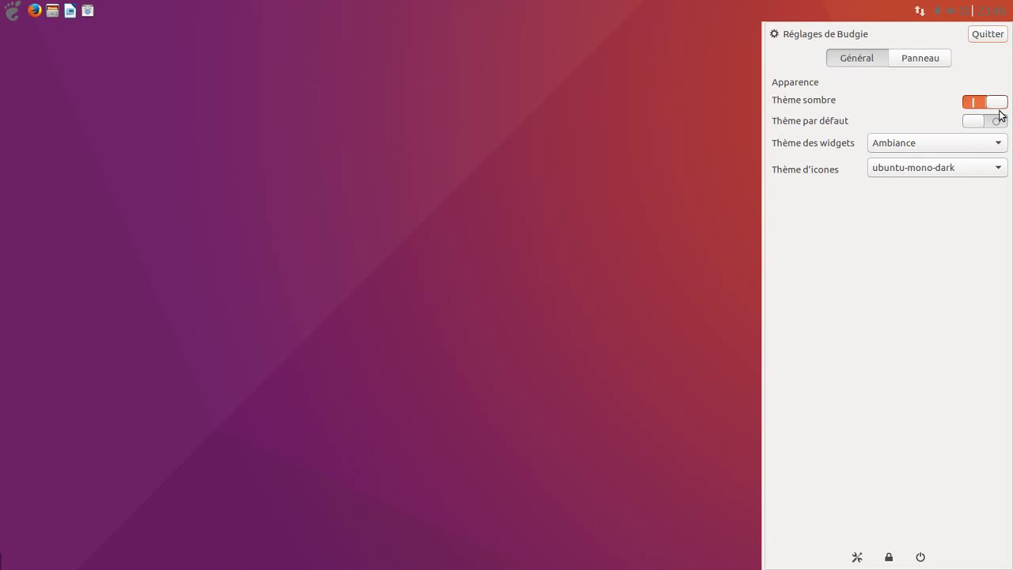
pyautogui.click(978, 123)
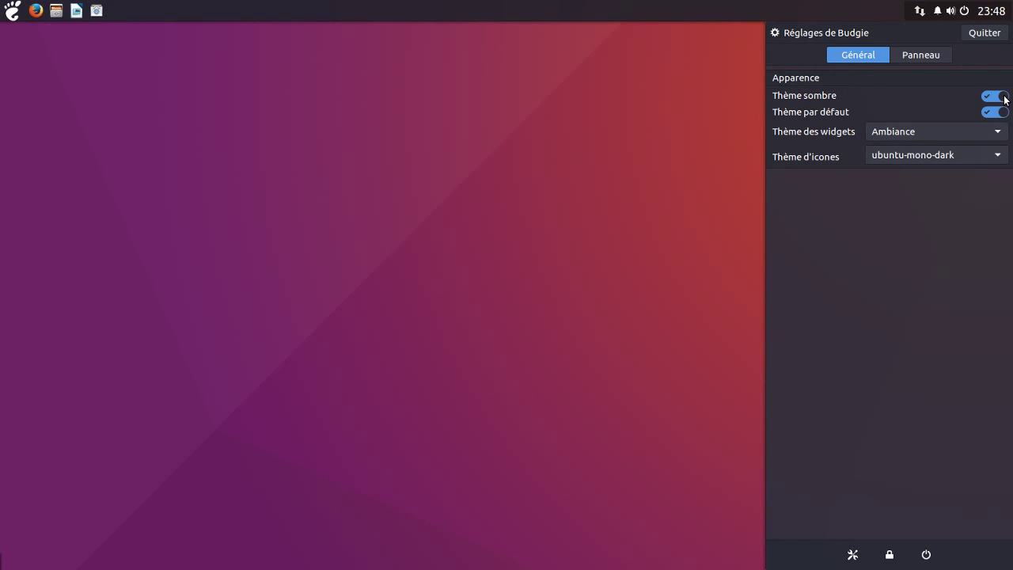
# Step: Glance at the panel settings and set the widget theme (Thème des widgets) to Arc-Dark in the general Budgie settings
pyautogui.click(942, 58)
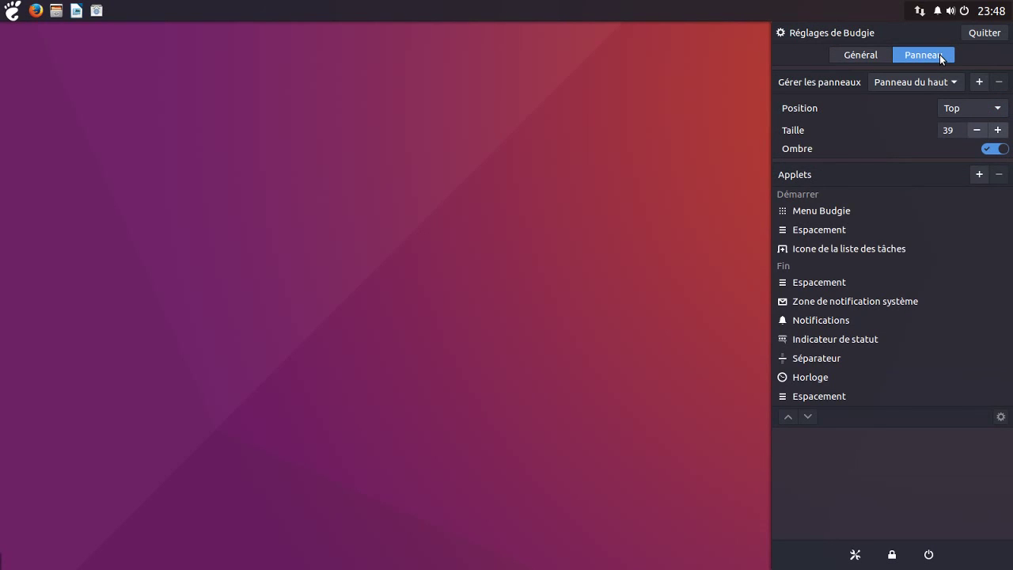
pyautogui.click(867, 57)
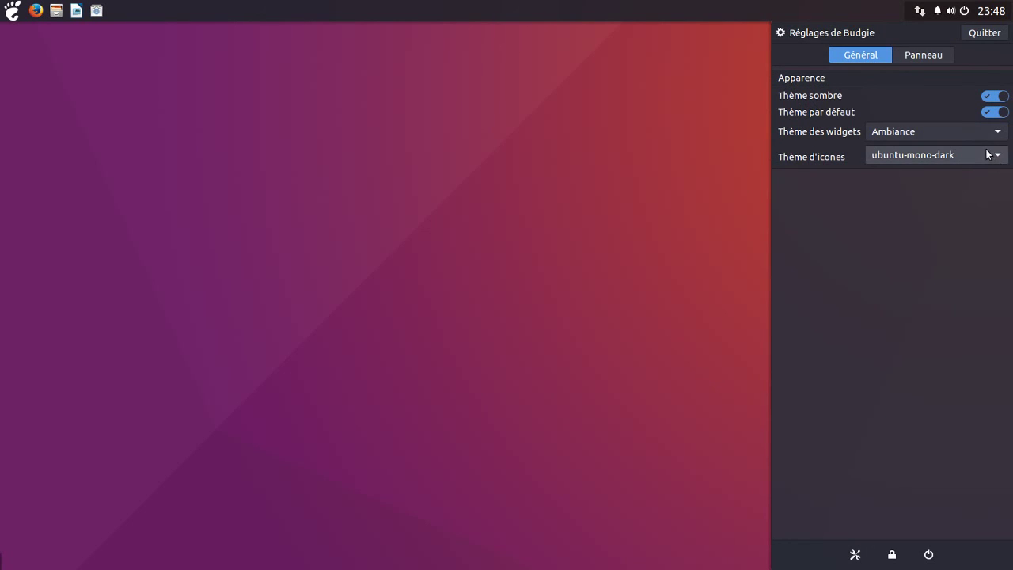
pyautogui.click(927, 131)
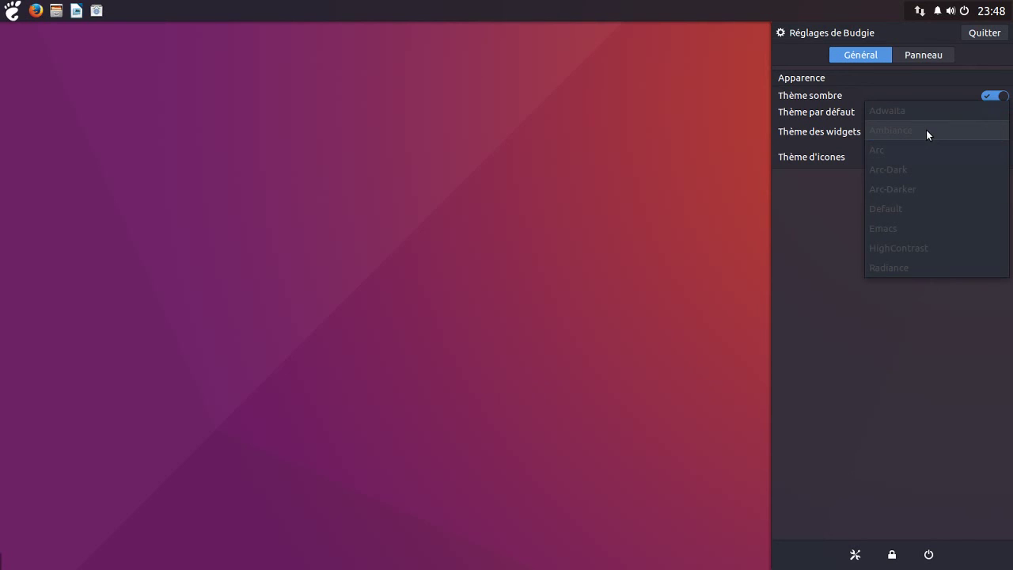
pyautogui.click(910, 168)
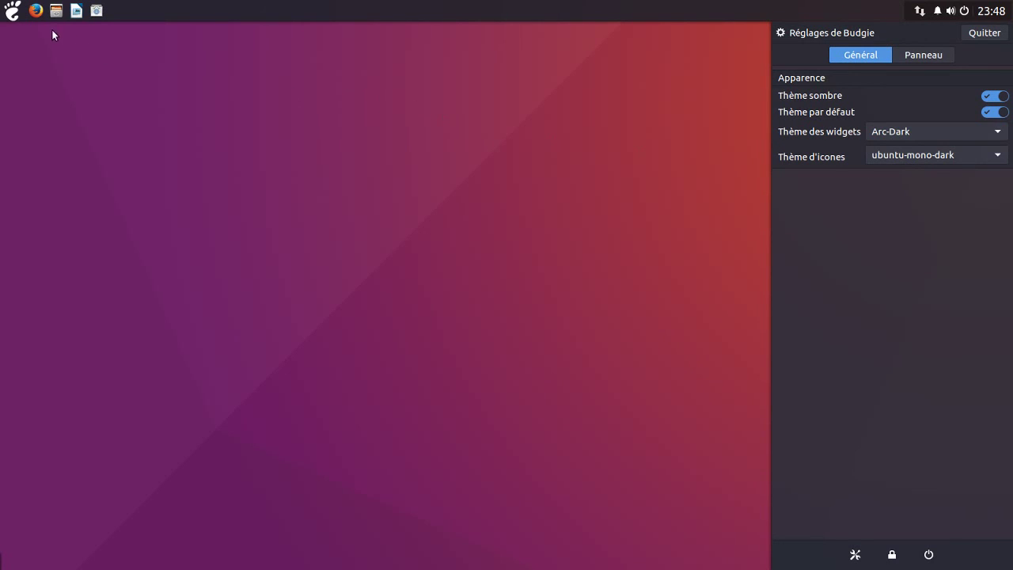
# Step: Open the application menu to check how it looks with the Arc-Dark theme
pyautogui.click(13, 11)
pyautogui.click(14, 12)
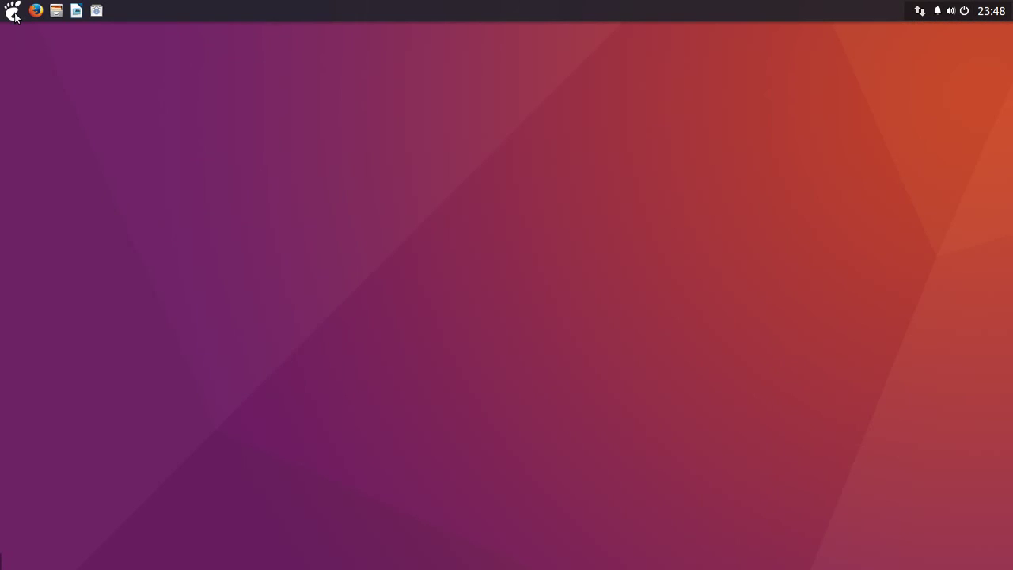
pyautogui.click(12, 11)
pyautogui.click(12, 11)
pyautogui.click(13, 11)
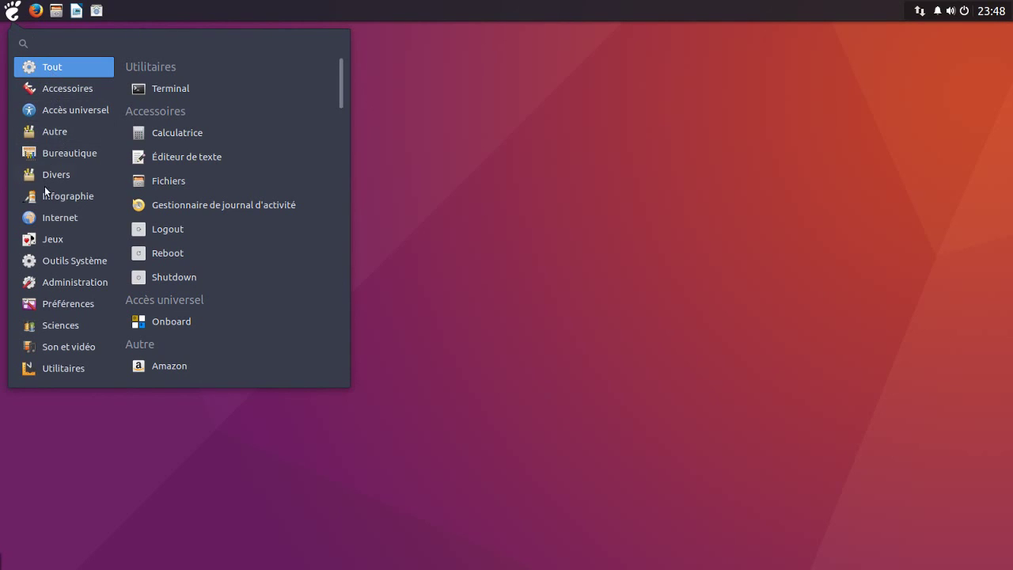
# Step: Browse the categories of the application menu, including Autre and Divers, and close the menu
pyautogui.click(66, 93)
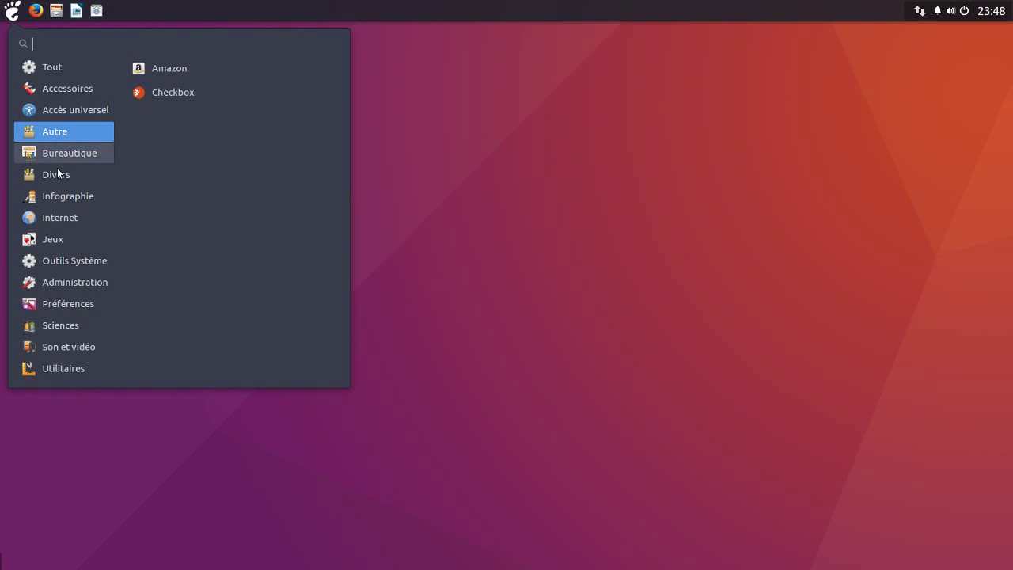
pyautogui.click(630, 153)
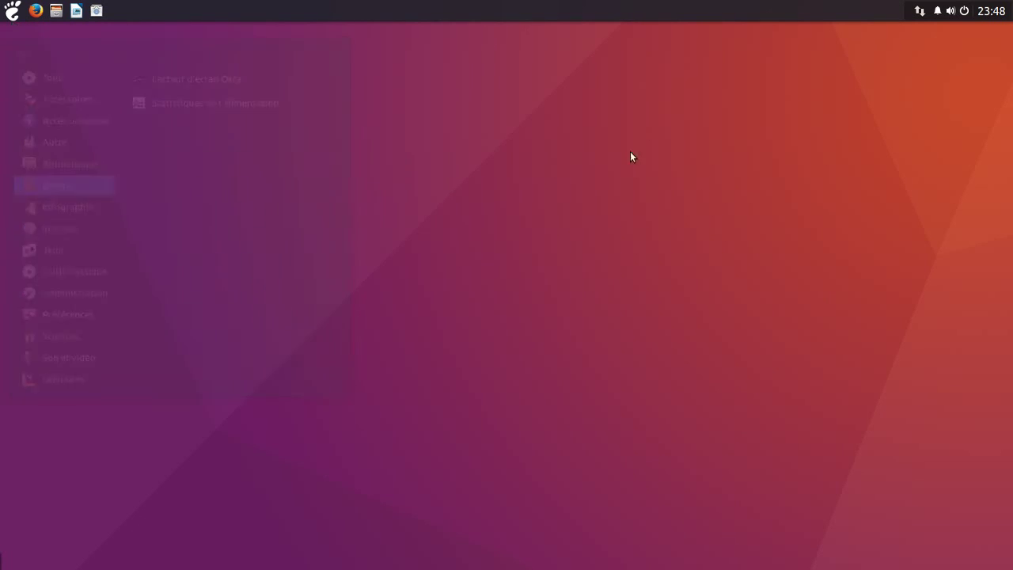
# Step: Turn off the dark theme (Thème sombre) in the general Budgie settings and close the side panel
pyautogui.click(965, 16)
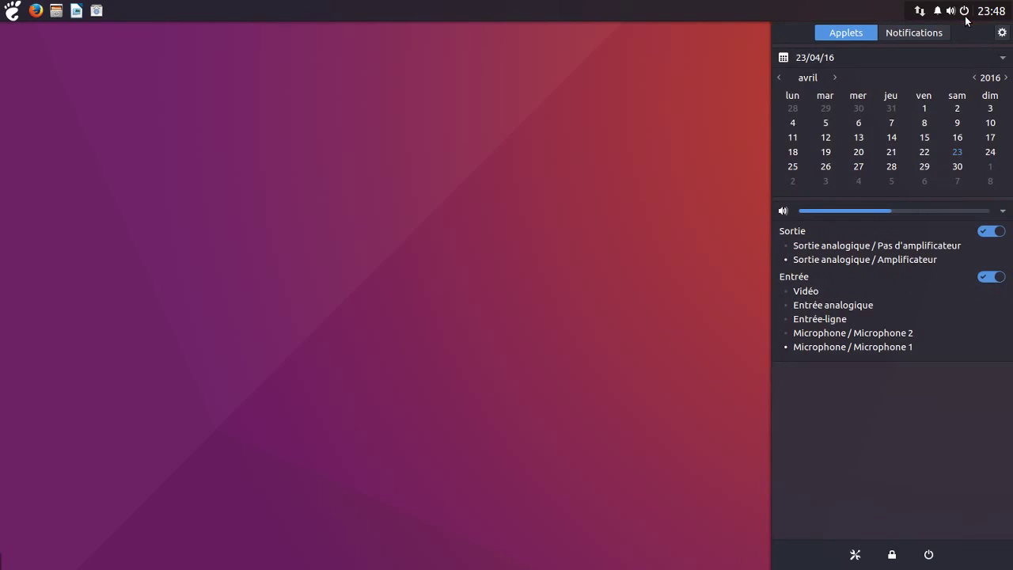
pyautogui.click(1002, 33)
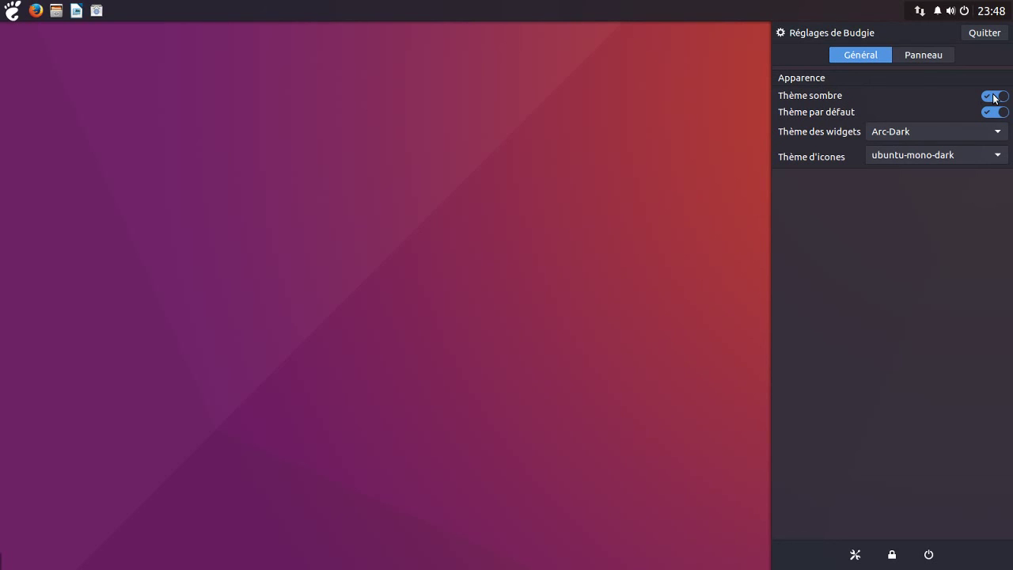
pyautogui.click(995, 97)
pyautogui.click(596, 158)
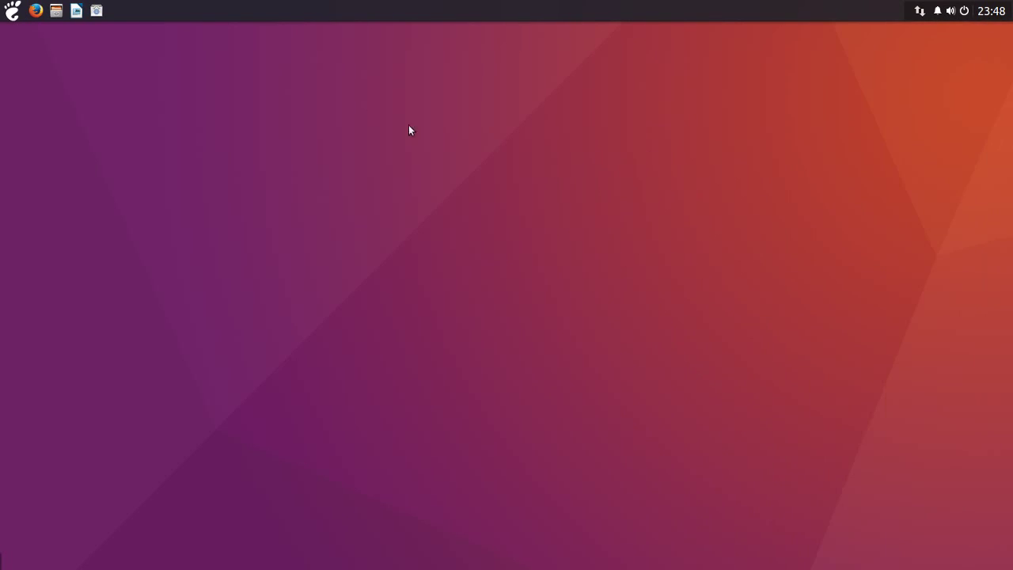
# Step: Check how the application menu and the file manager window look without the dark theme, and close both
pyautogui.click(13, 11)
pyautogui.click(13, 11)
pyautogui.click(55, 11)
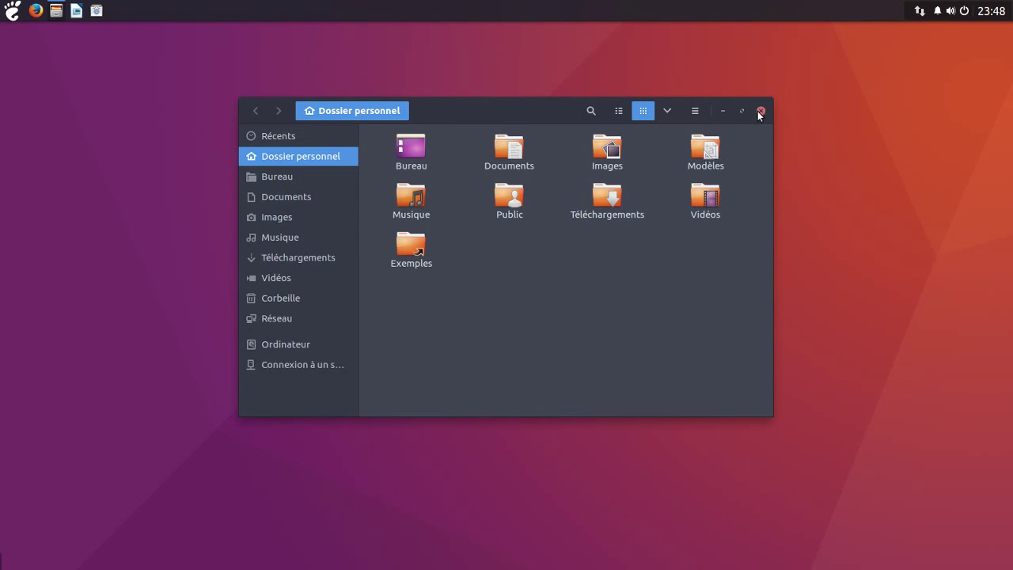
pyautogui.click(759, 111)
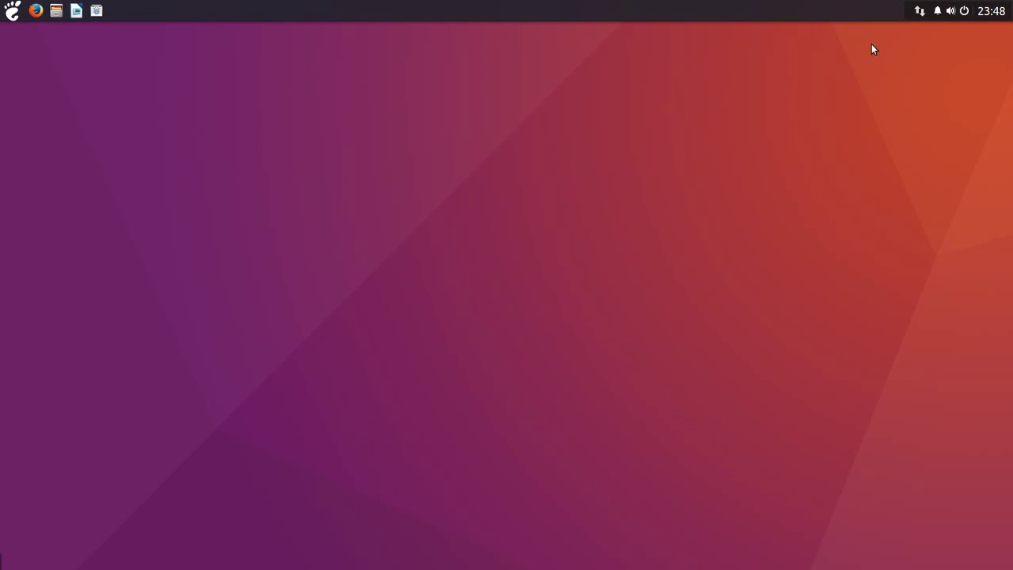
# Step: Turn off the default theme (Thème par défaut) in the general Budgie settings and dismiss the side panel
pyautogui.click(964, 11)
pyautogui.click(1002, 32)
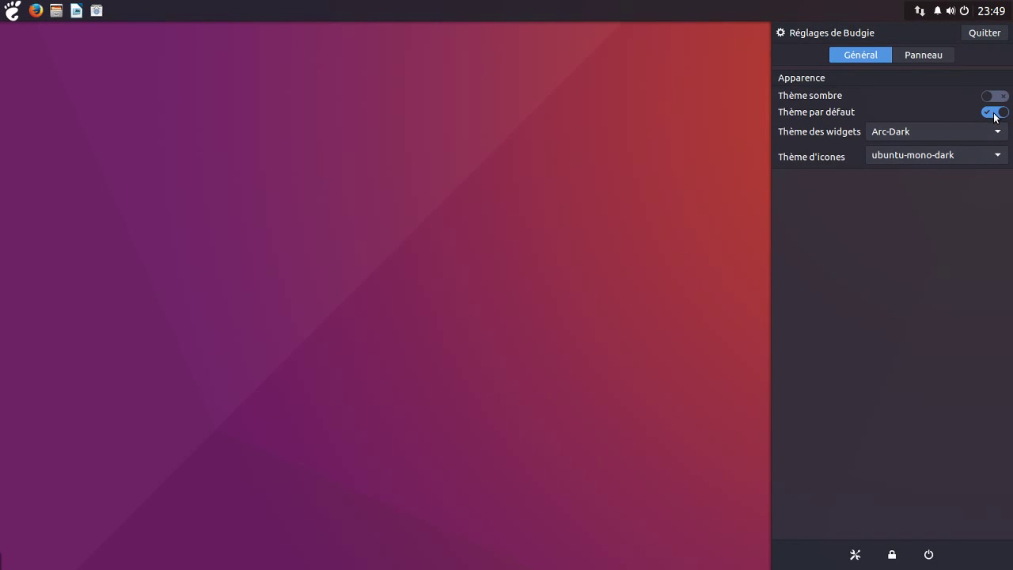
pyautogui.click(995, 114)
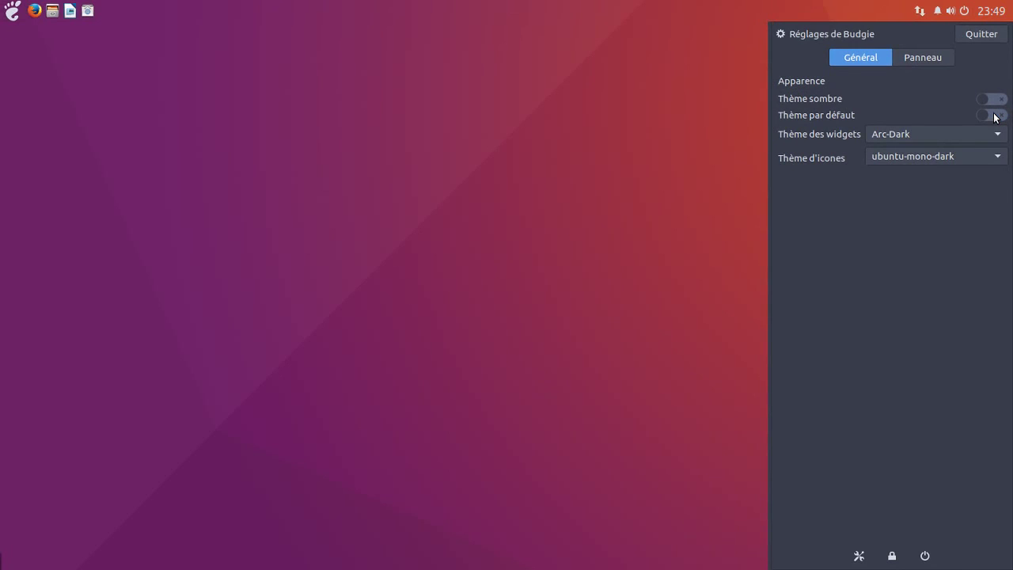
pyautogui.click(538, 175)
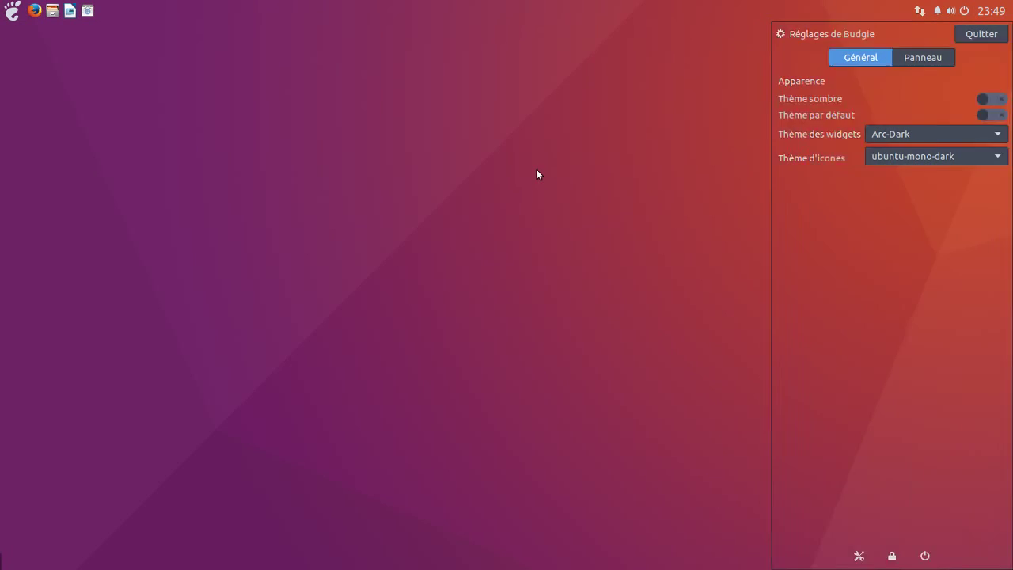
# Step: Open and close the application menu repeatedly to examine its look with the default theme off
pyautogui.click(9, 15)
pyautogui.click(9, 16)
pyautogui.click(9, 16)
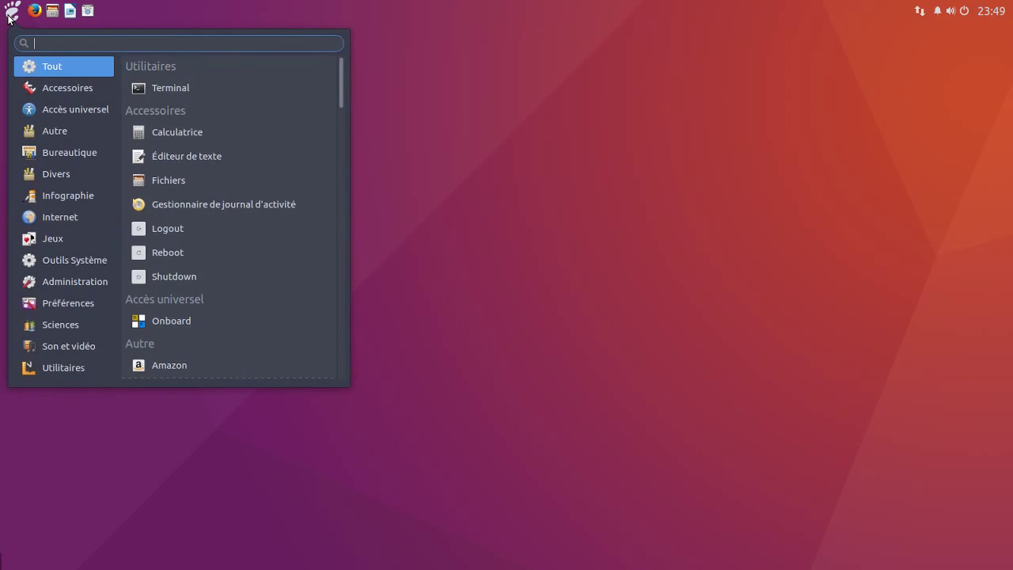
pyautogui.click(10, 15)
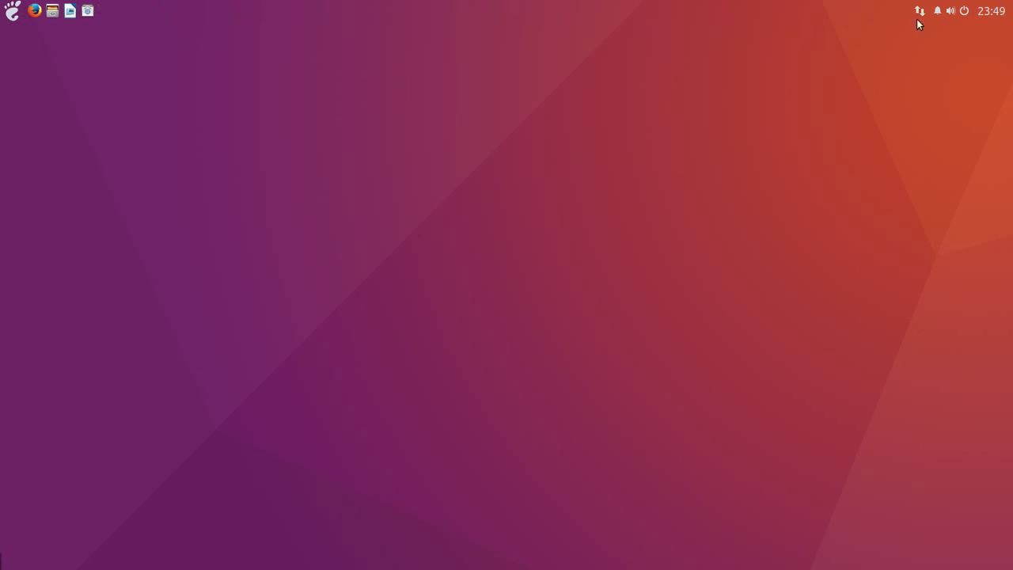
pyautogui.click(12, 18)
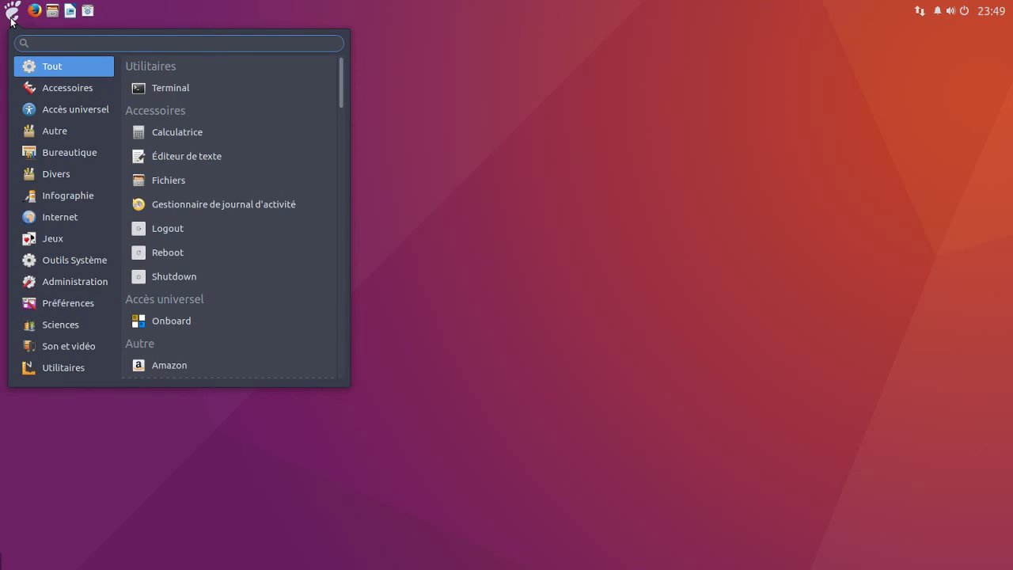
pyautogui.click(12, 17)
pyautogui.click(11, 18)
pyautogui.click(11, 18)
# Step: Turn both the dark theme (Thème sombre) and the default theme (Thème par défaut) back on in the Budgie settings
pyautogui.click(965, 13)
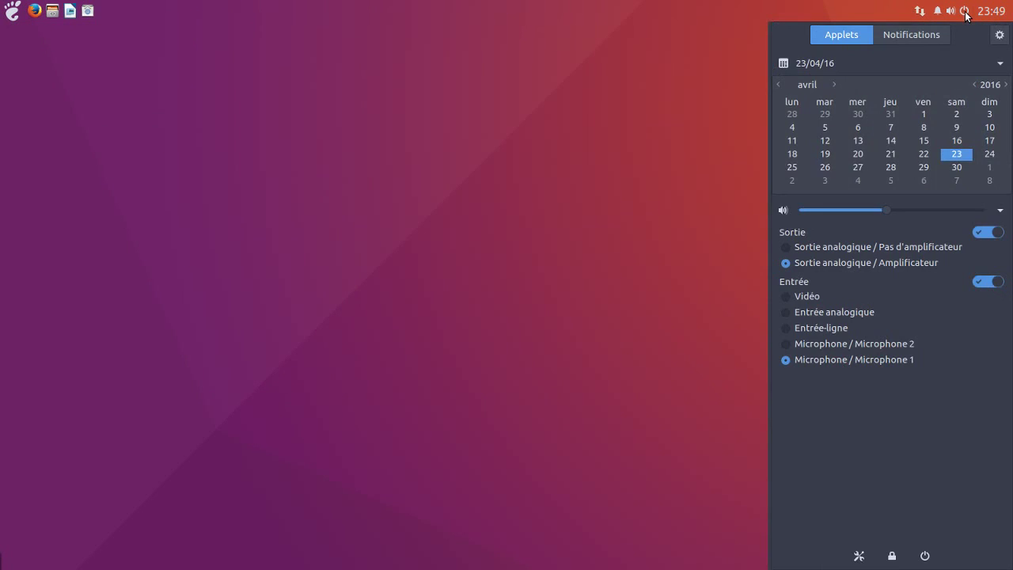
pyautogui.click(996, 39)
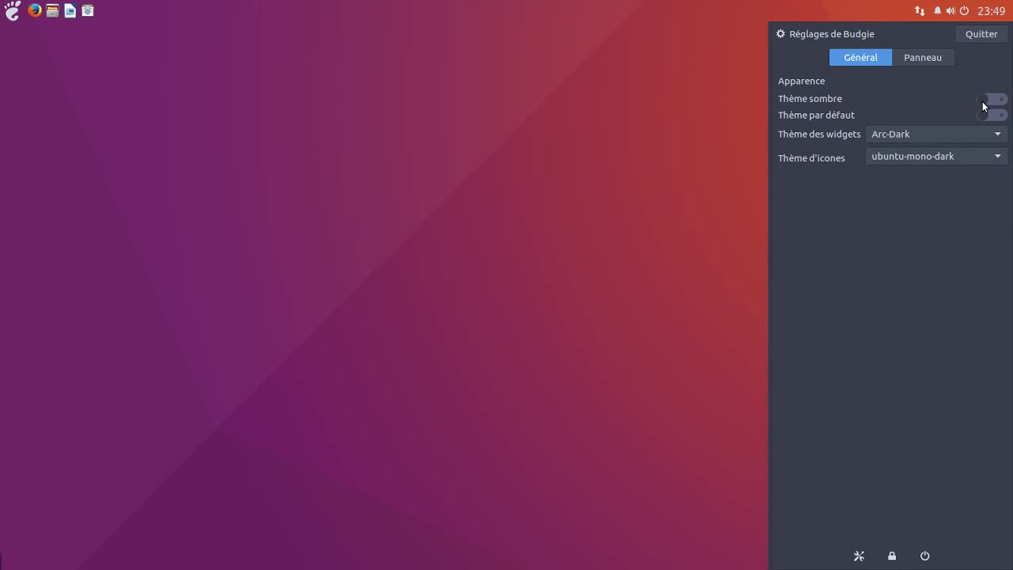
pyautogui.click(983, 100)
pyautogui.click(983, 114)
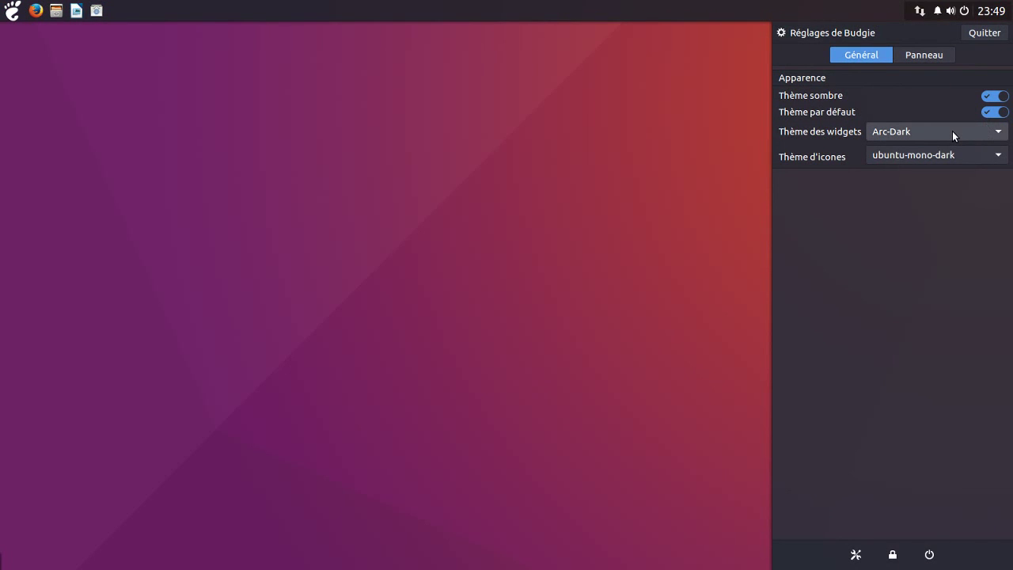
# Step: Set the widget theme (Thème des widgets) to Adwaita and check the look of the application menu
pyautogui.click(952, 133)
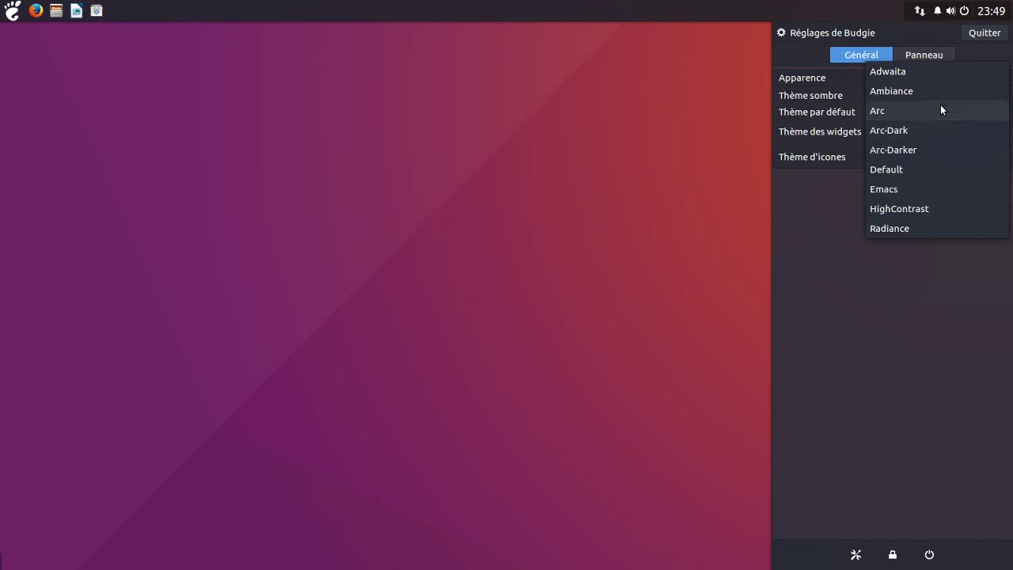
pyautogui.click(927, 77)
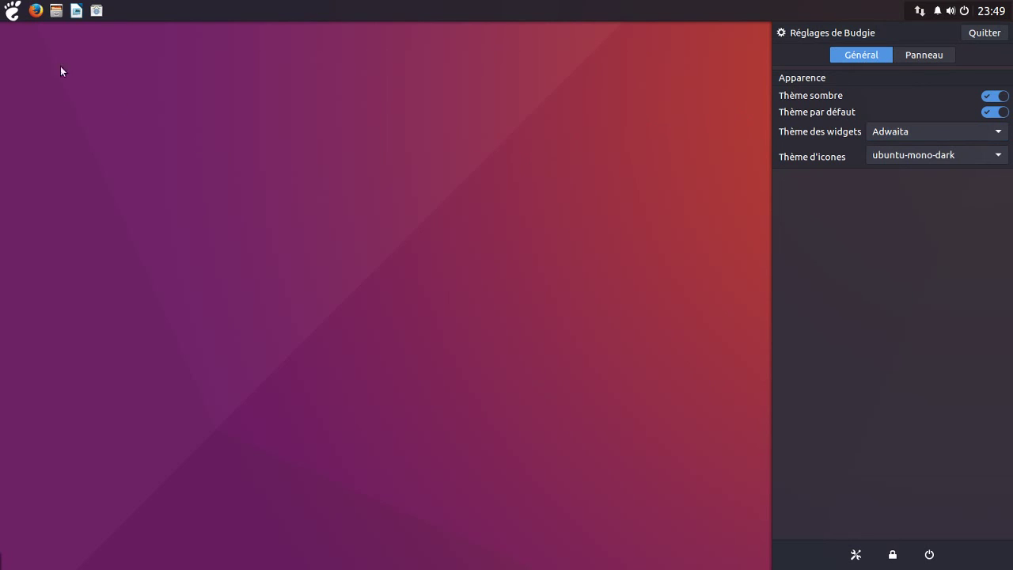
pyautogui.click(11, 16)
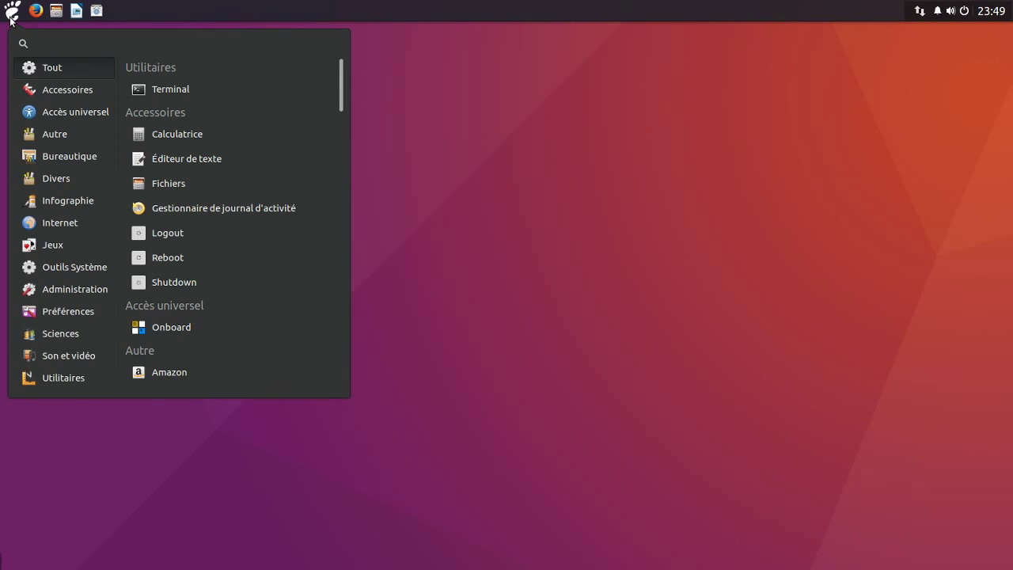
pyautogui.click(11, 16)
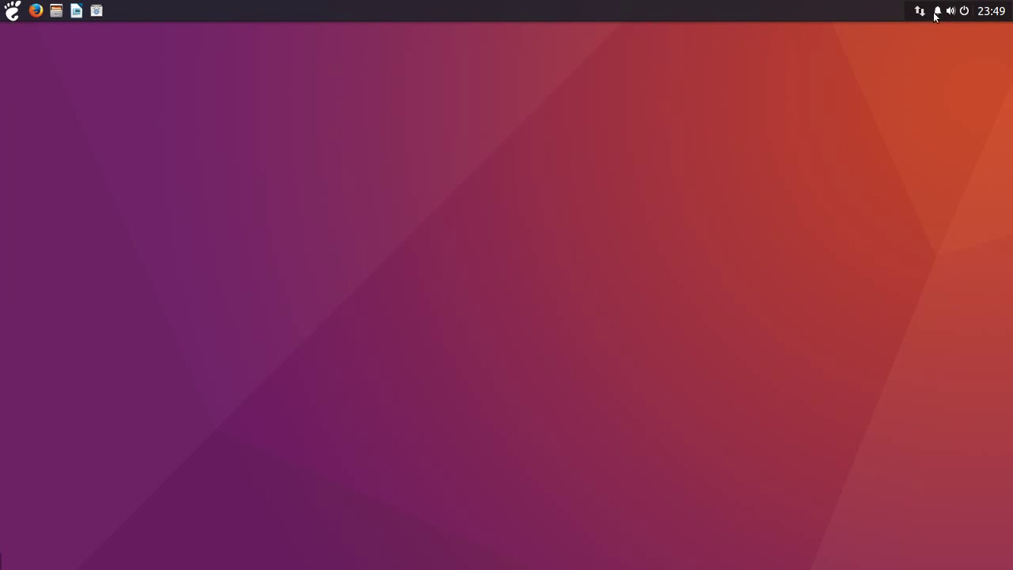
# Step: Set the widget theme to Ambiance in the Budgie settings and check how the application menu looks with it
pyautogui.click(964, 13)
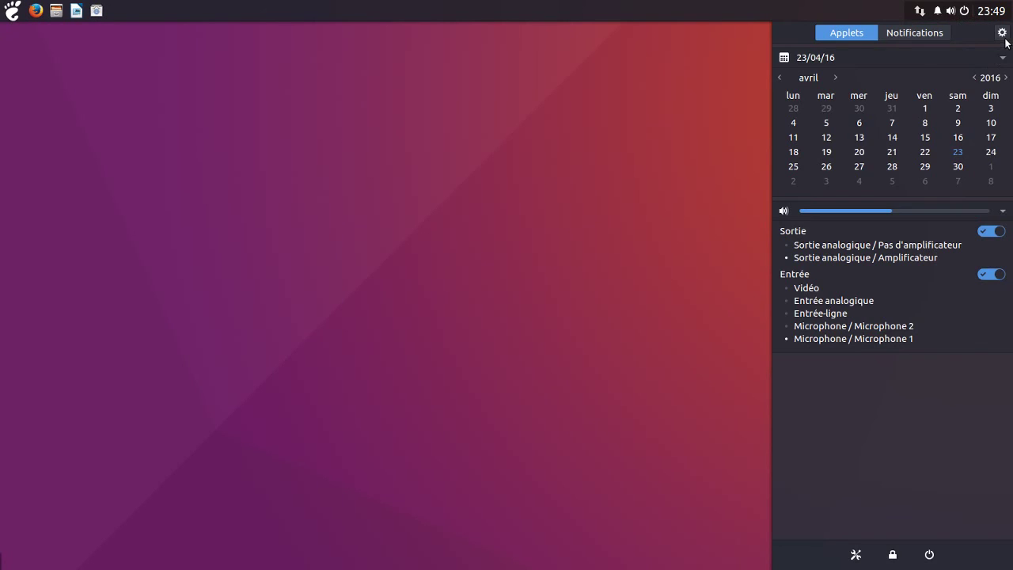
pyautogui.click(1003, 36)
pyautogui.click(955, 131)
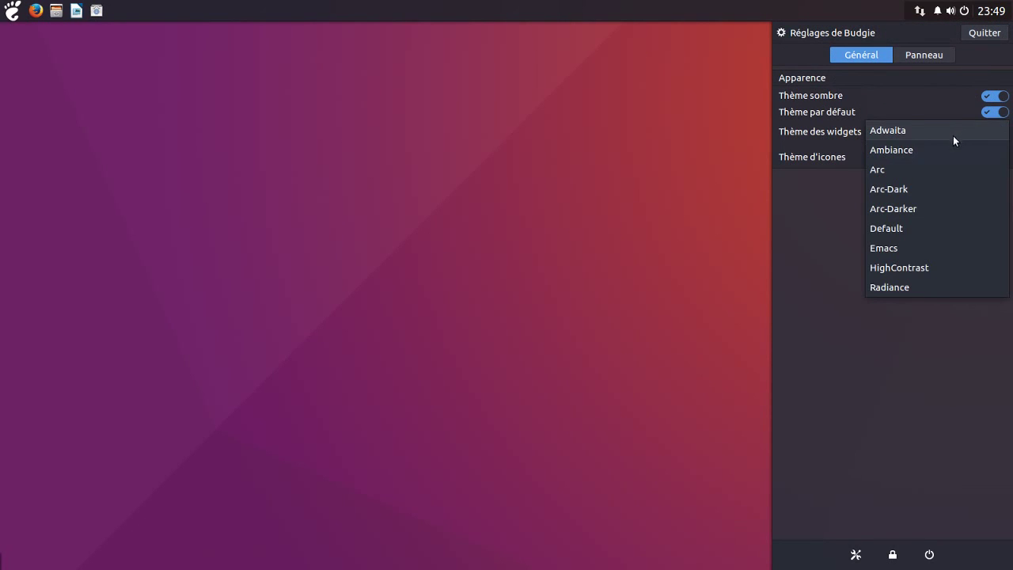
pyautogui.click(942, 154)
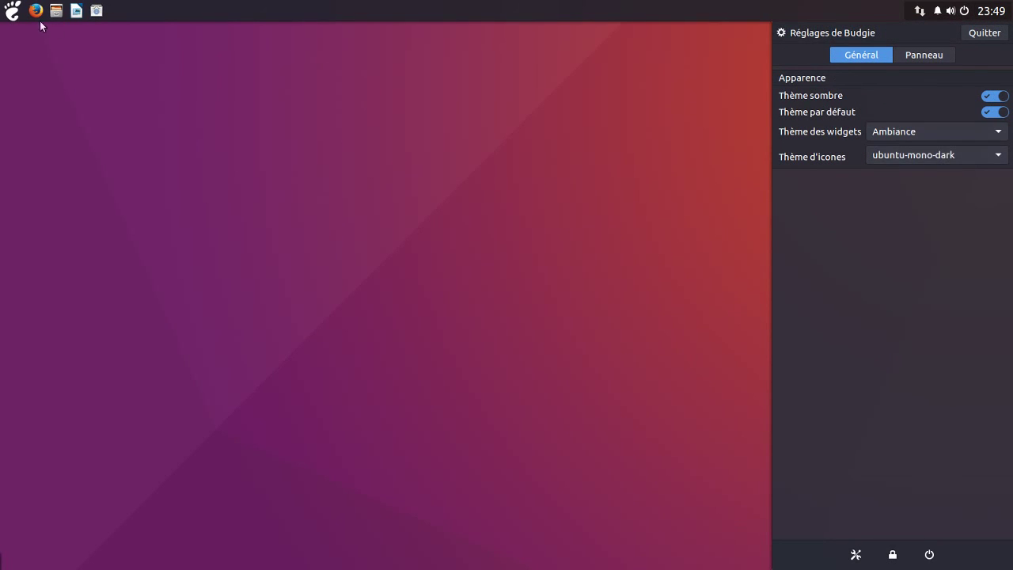
pyautogui.click(14, 13)
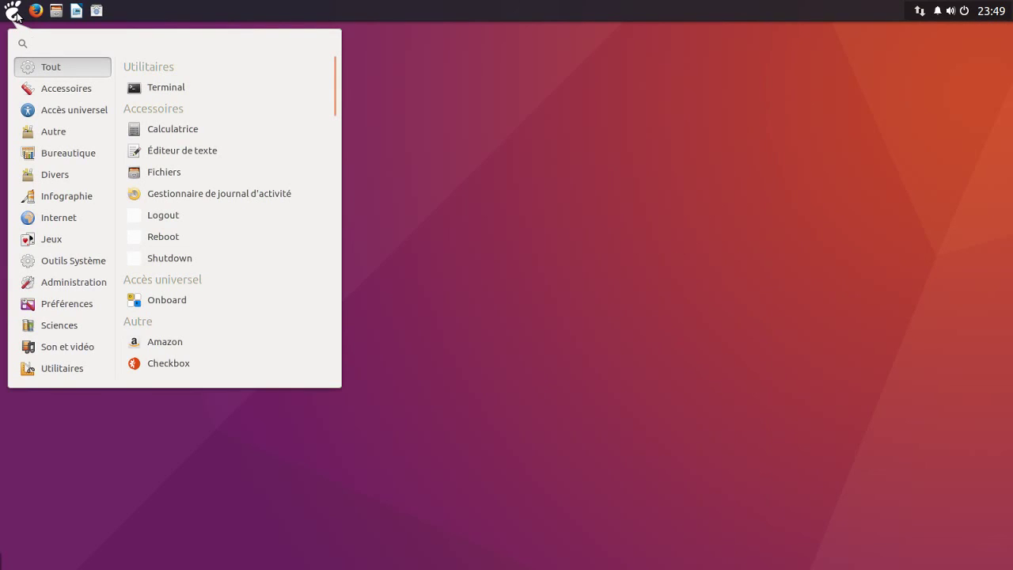
pyautogui.click(14, 13)
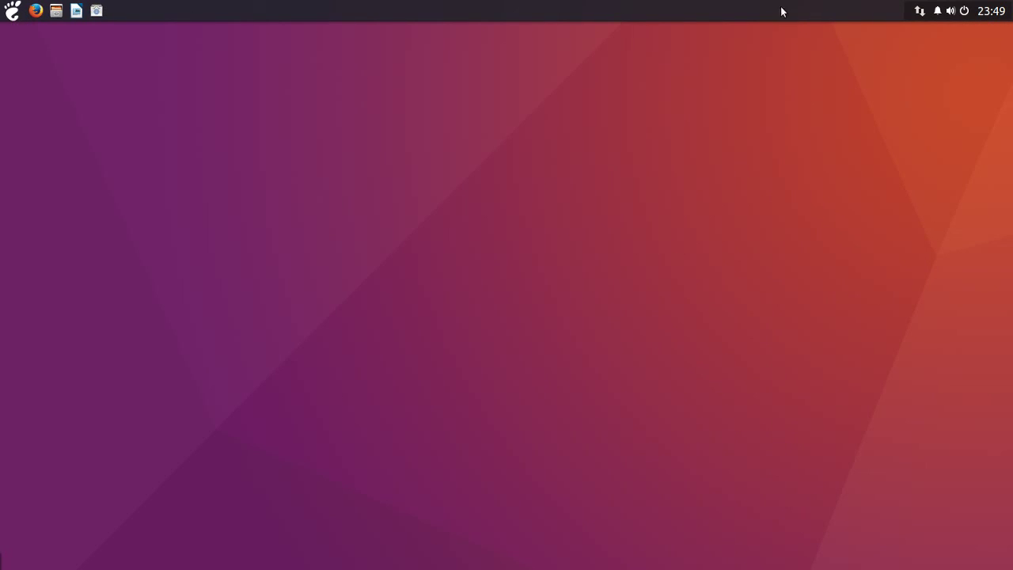
# Step: Set the widget theme to HighContrast in the Budgie settings and look over the desktop with it
pyautogui.click(958, 14)
pyautogui.click(1002, 32)
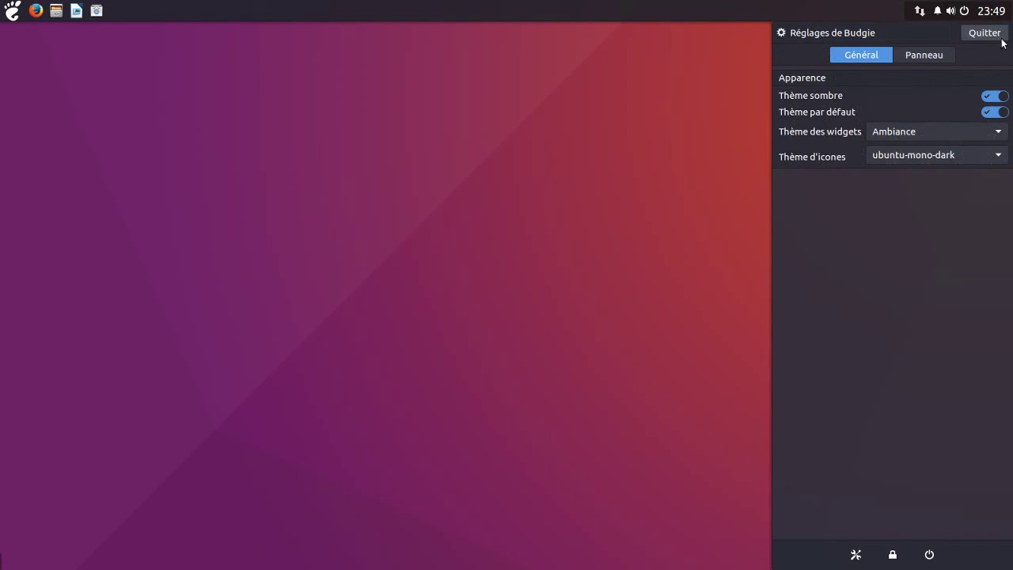
pyautogui.click(944, 132)
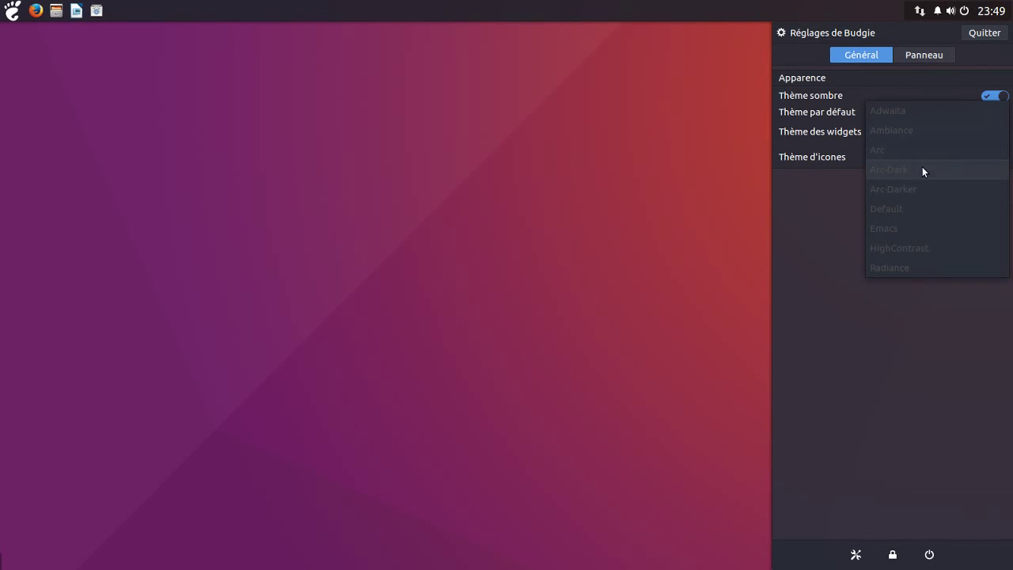
pyautogui.click(918, 251)
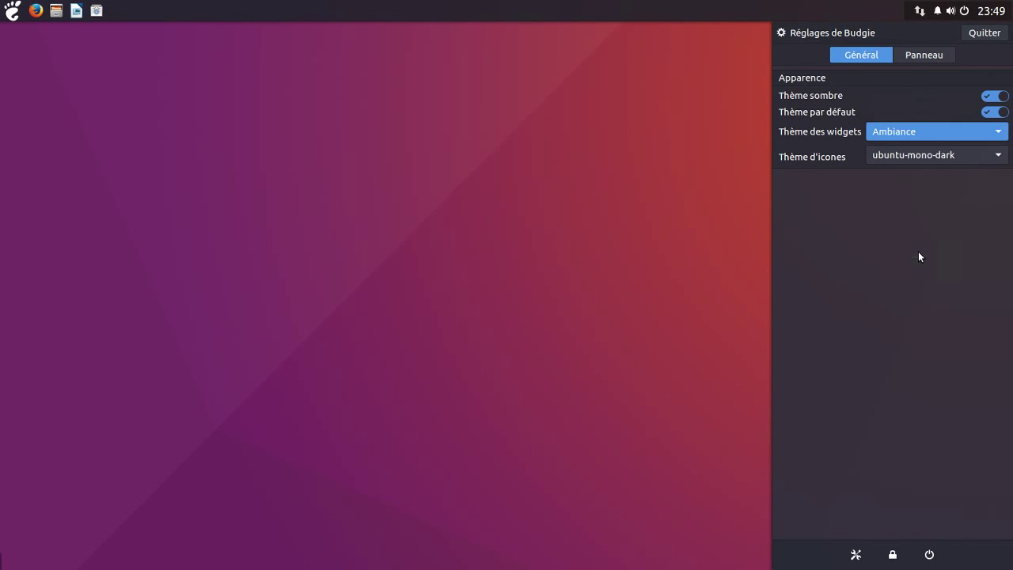
pyautogui.click(606, 262)
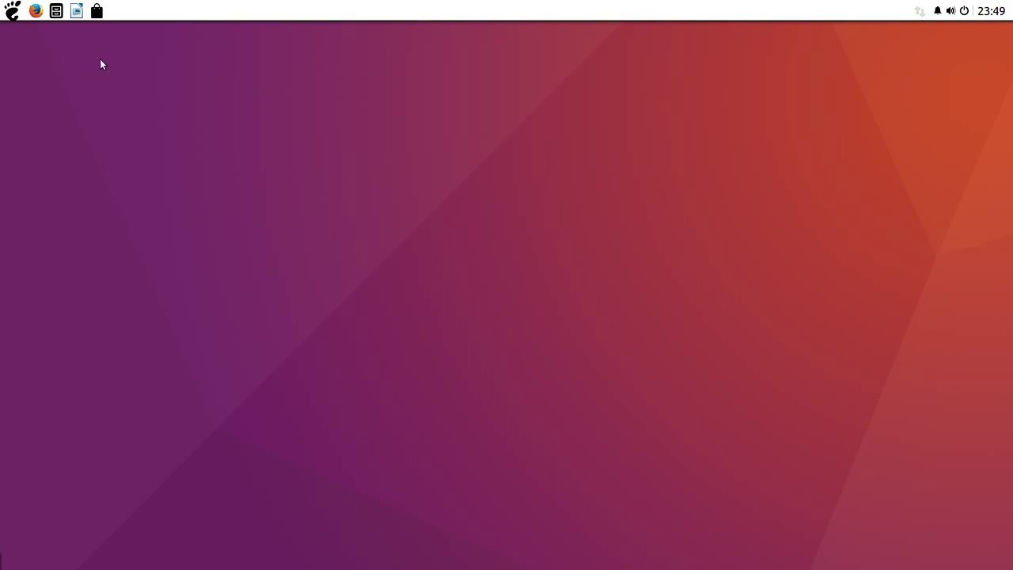
pyautogui.click(13, 11)
pyautogui.click(78, 11)
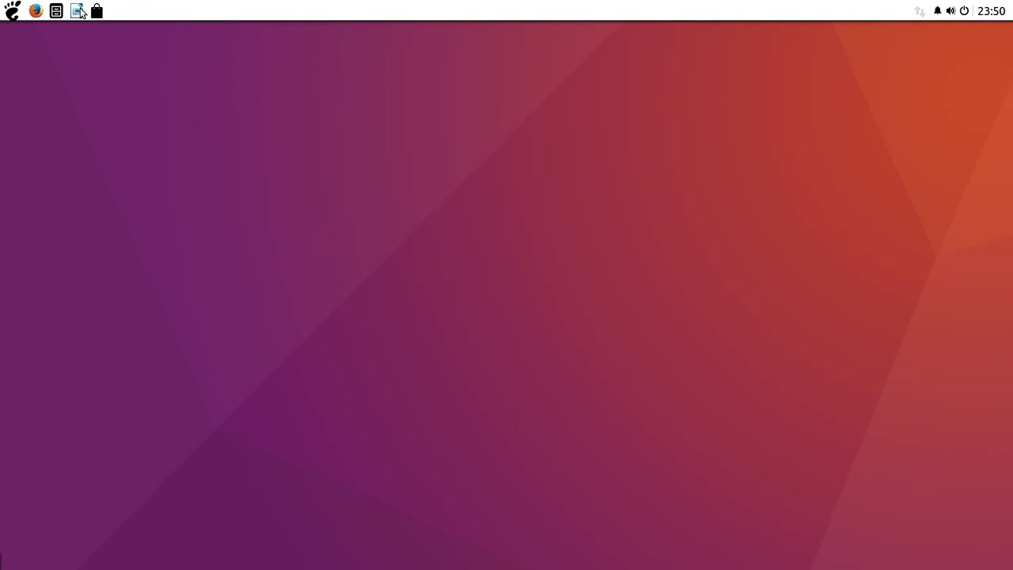
# Step: Set the widget theme to Arc-Darker in the Budgie settings and open the application menu to check its look
pyautogui.click(966, 11)
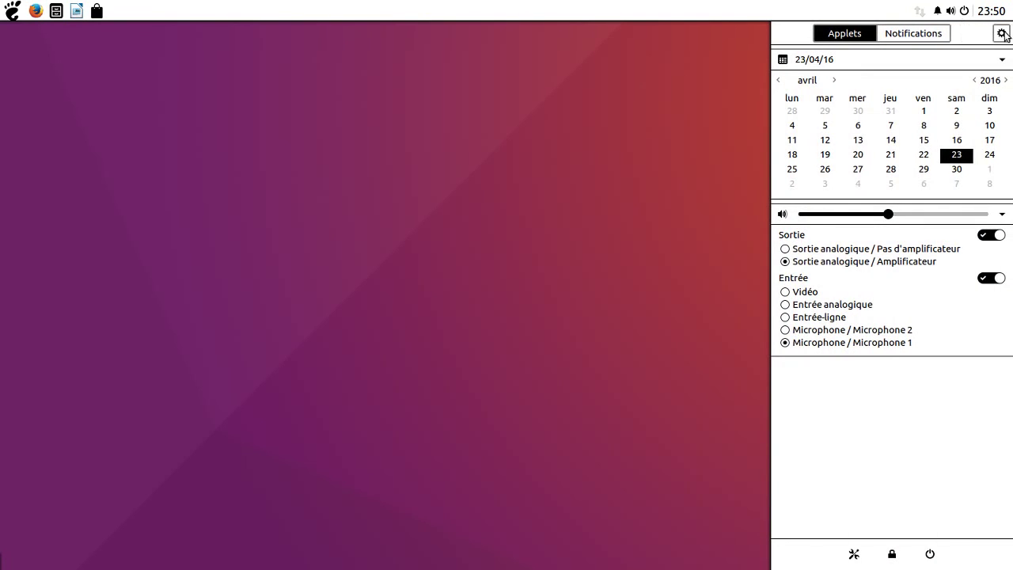
pyautogui.click(1001, 33)
pyautogui.click(949, 135)
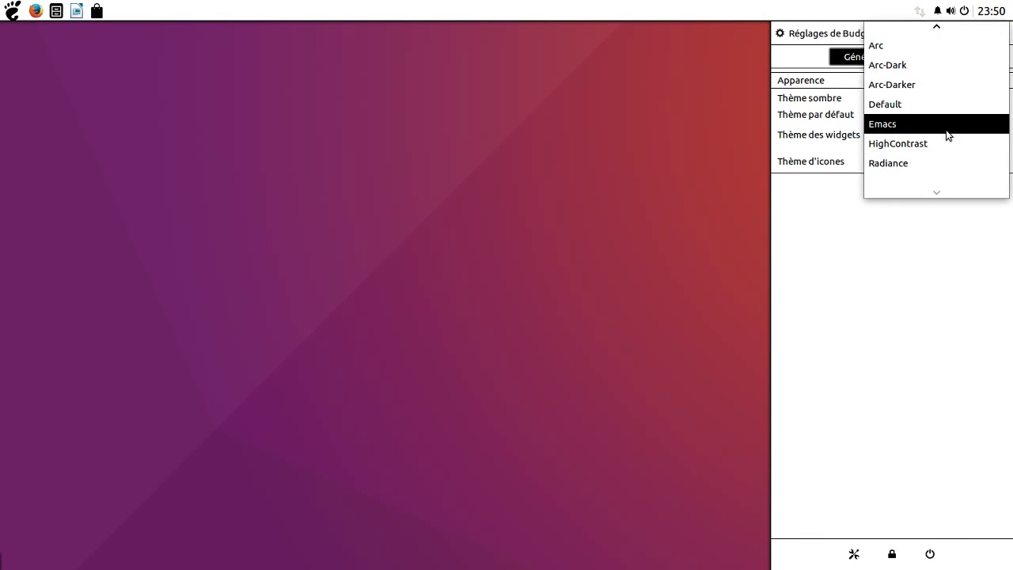
pyautogui.click(922, 98)
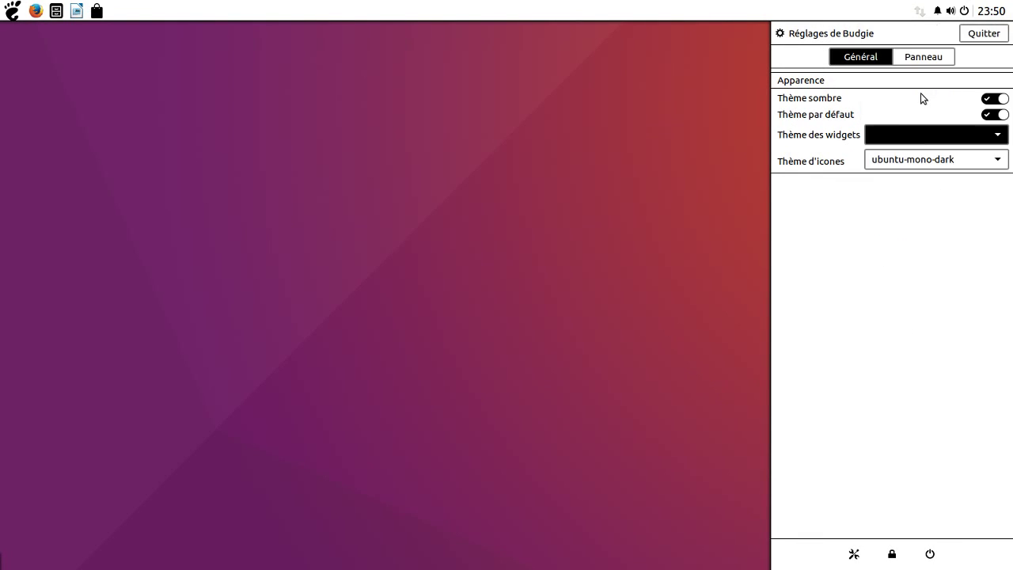
pyautogui.click(448, 171)
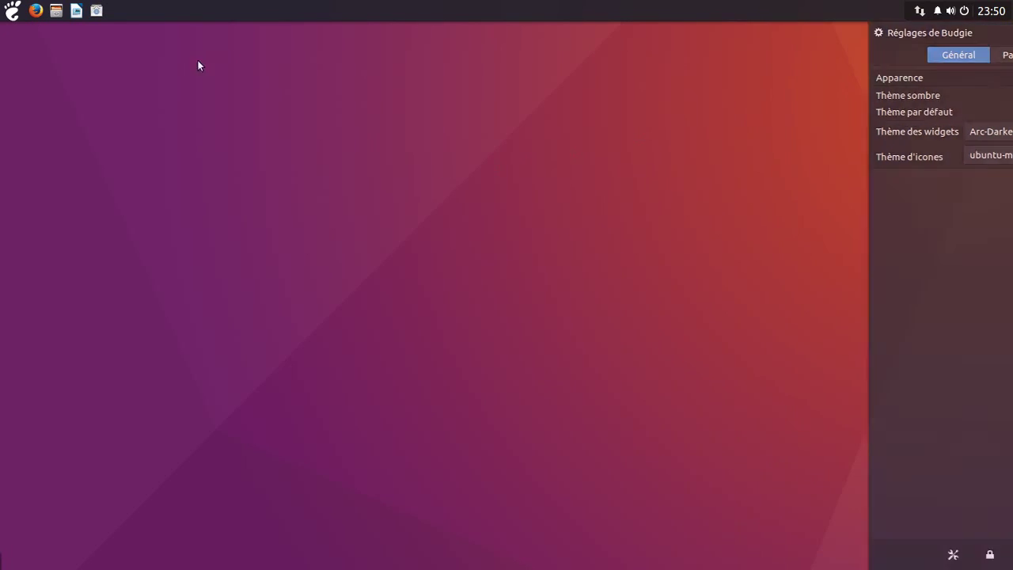
pyautogui.click(12, 11)
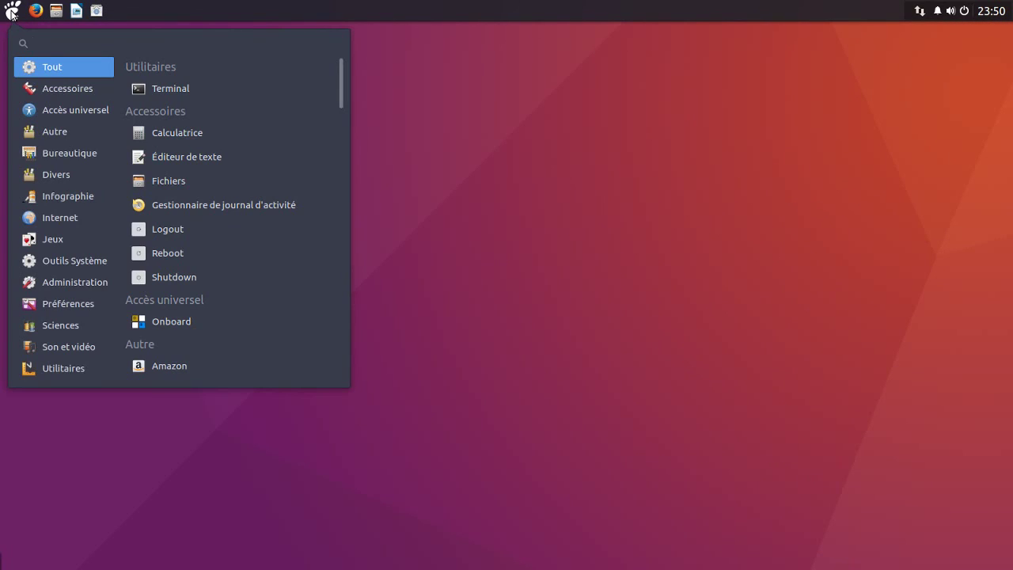
# Step: Close the application menu and set the widget theme (Thème des widgets) to Arc-Dark in the Budgie settings
pyautogui.click(12, 11)
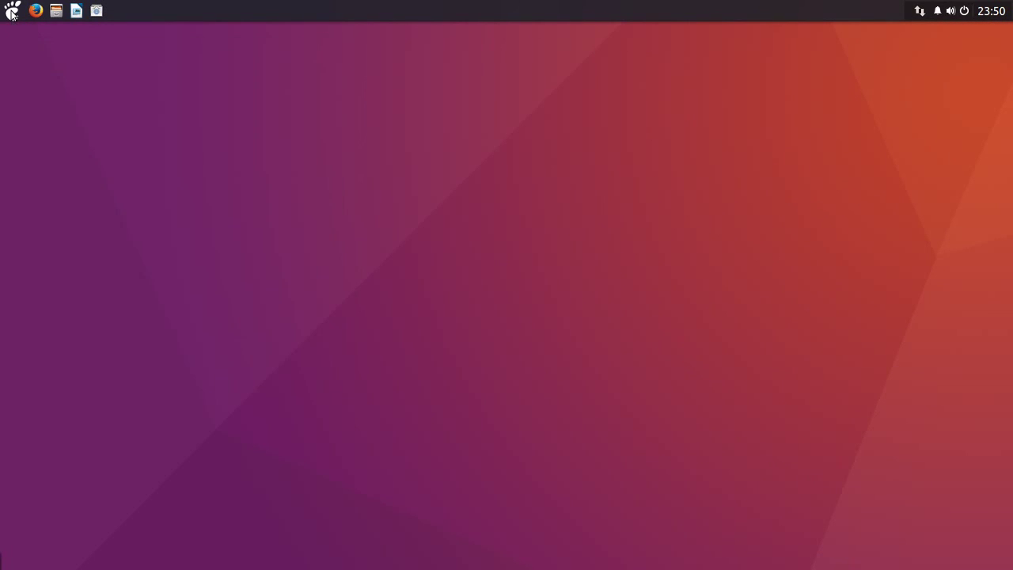
pyautogui.click(965, 12)
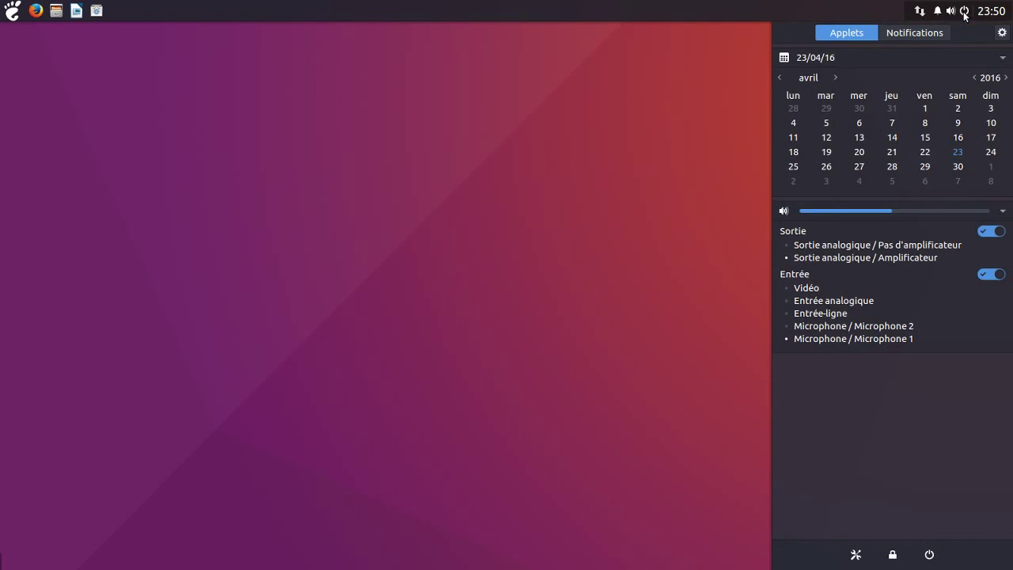
pyautogui.click(1002, 32)
pyautogui.click(927, 131)
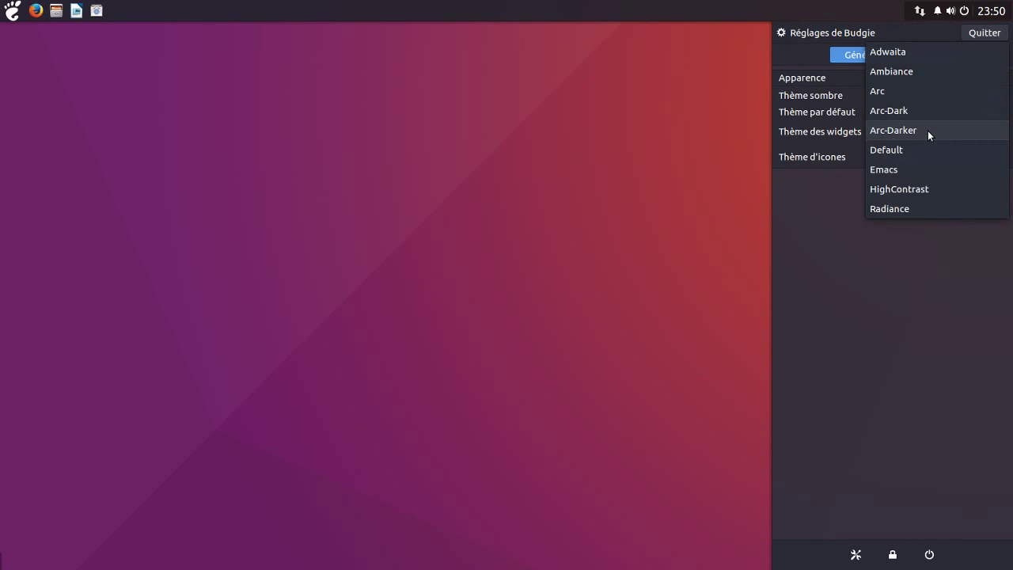
pyautogui.click(924, 115)
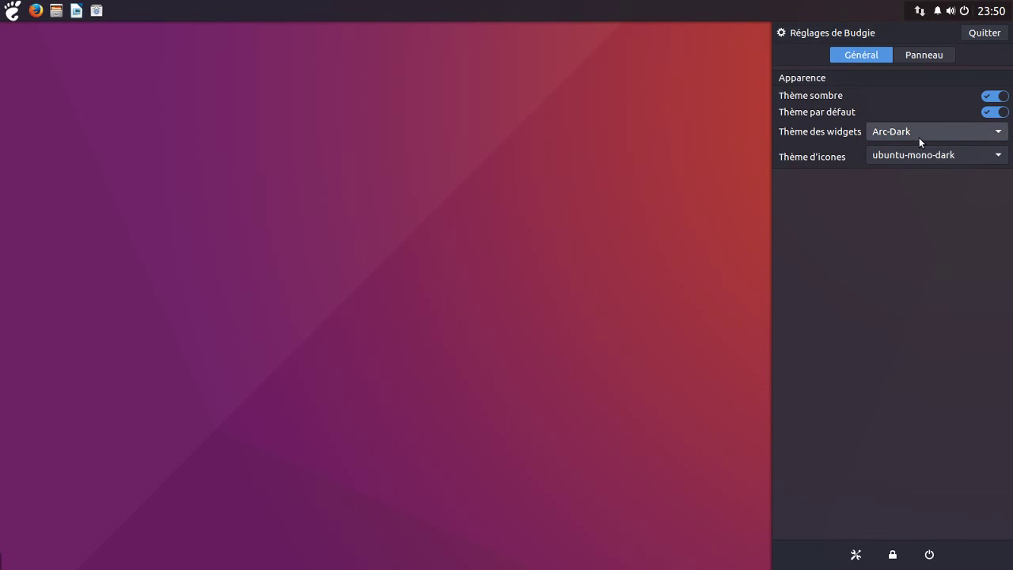
# Step: Try the Arc and Ambiance widget themes, and return the widget theme to Arc-Dark
pyautogui.click(919, 136)
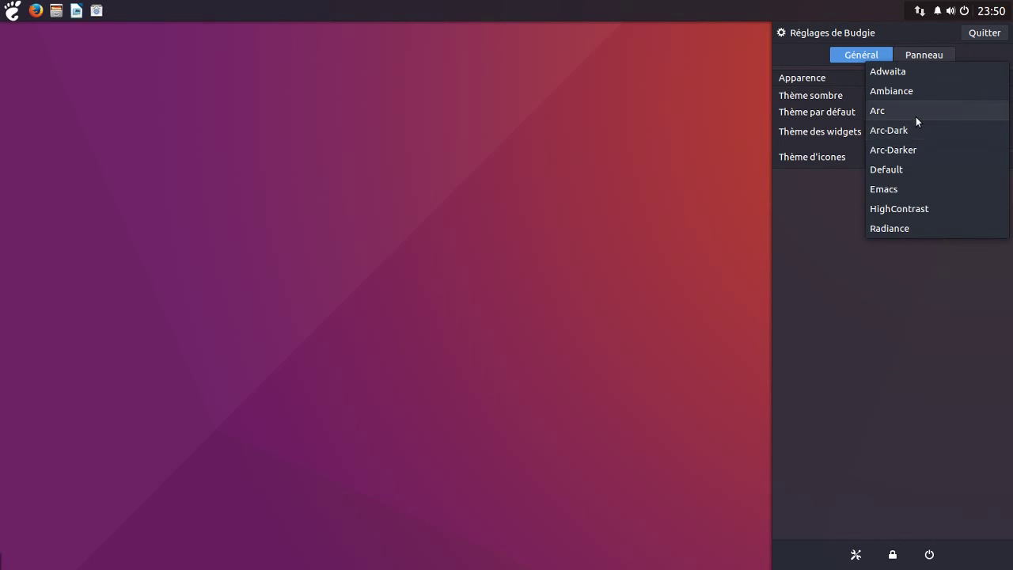
pyautogui.click(916, 117)
pyautogui.click(916, 129)
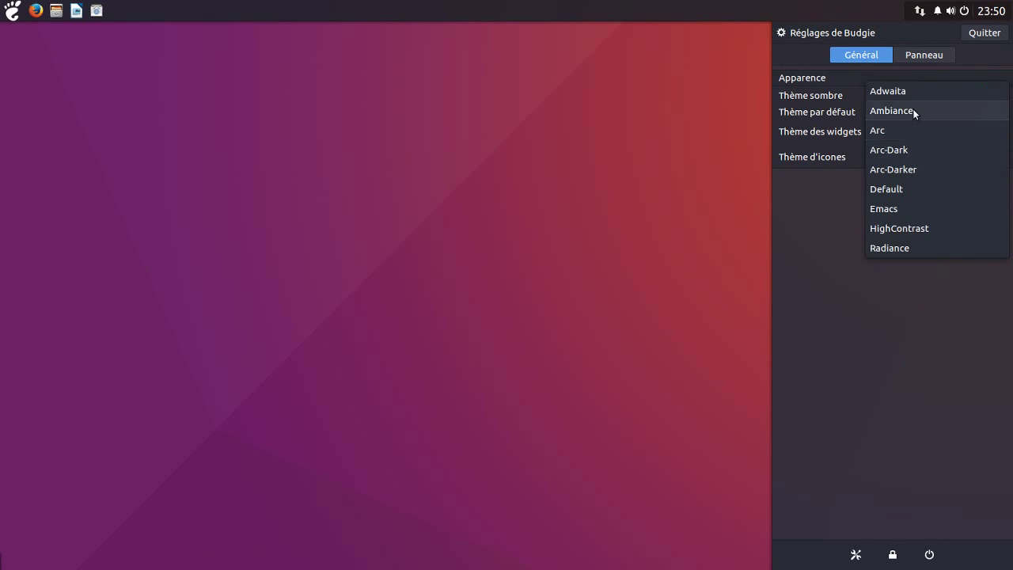
pyautogui.click(914, 111)
pyautogui.click(910, 132)
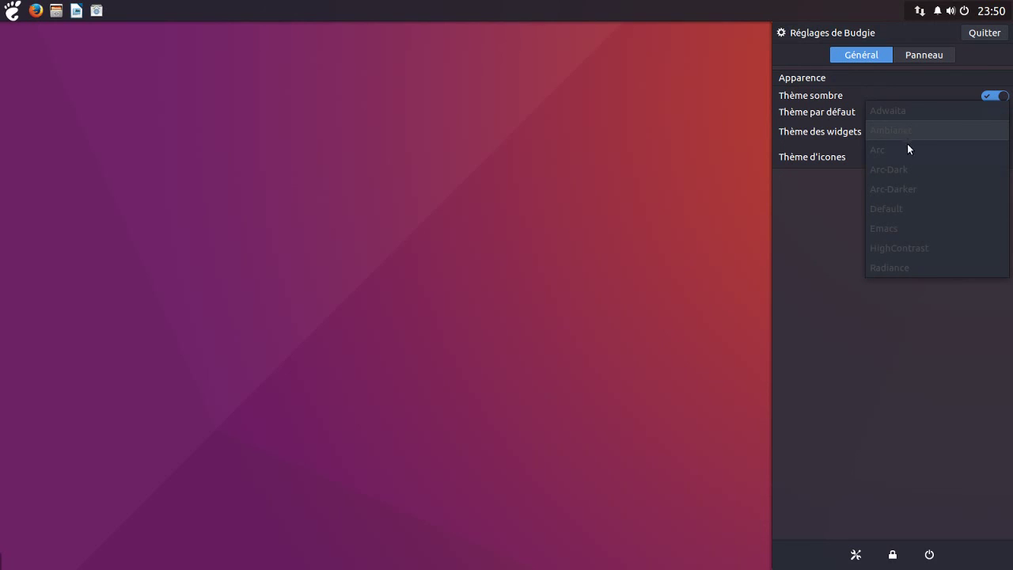
pyautogui.click(910, 170)
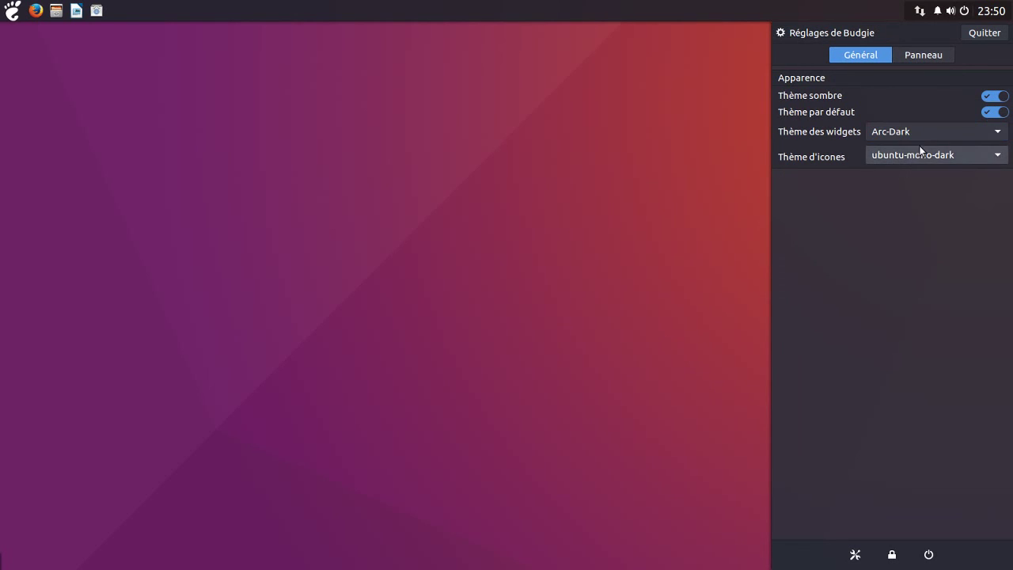
# Step: Try the ubuntu-mobile, ubuntu-mono-dark and unity-icon-theme icon themes (Thème d'icones) on the desktop
pyautogui.click(922, 155)
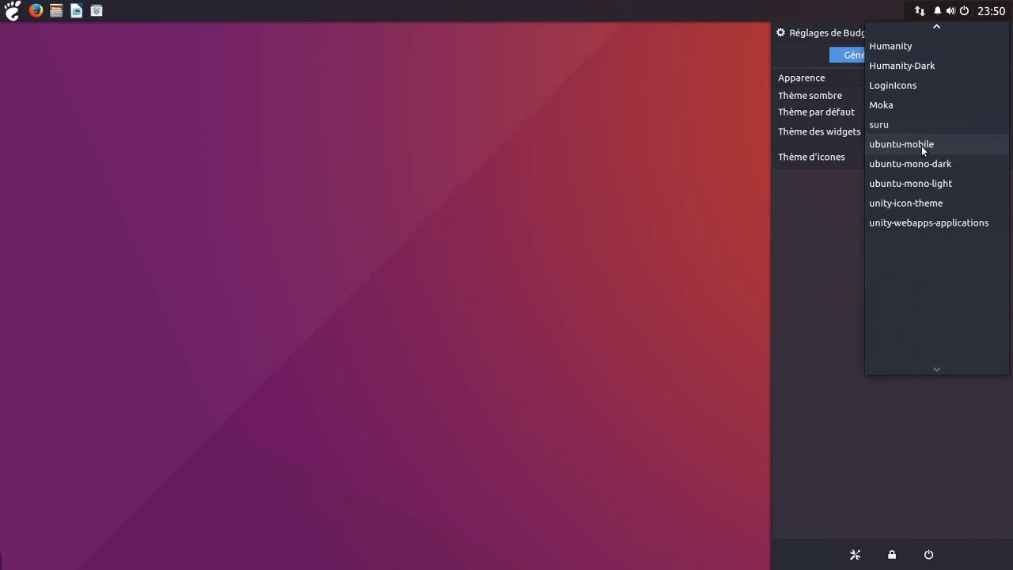
pyautogui.click(922, 145)
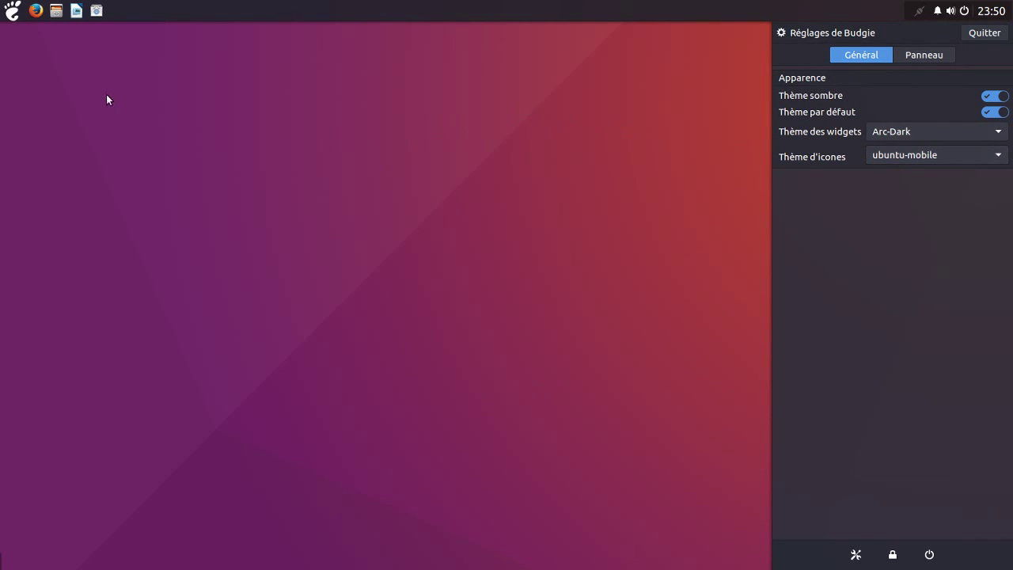
pyautogui.click(967, 153)
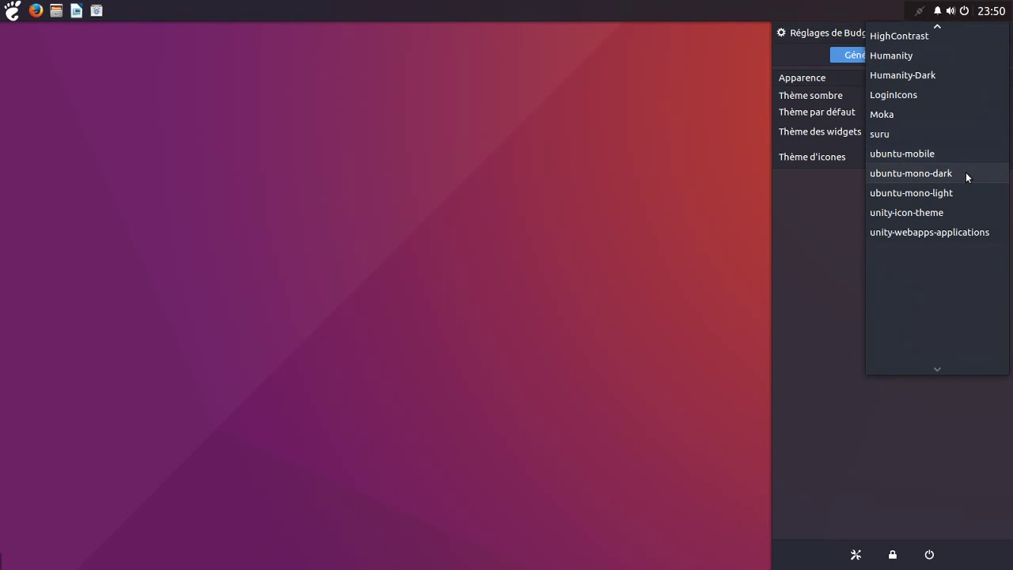
pyautogui.click(966, 173)
pyautogui.click(944, 153)
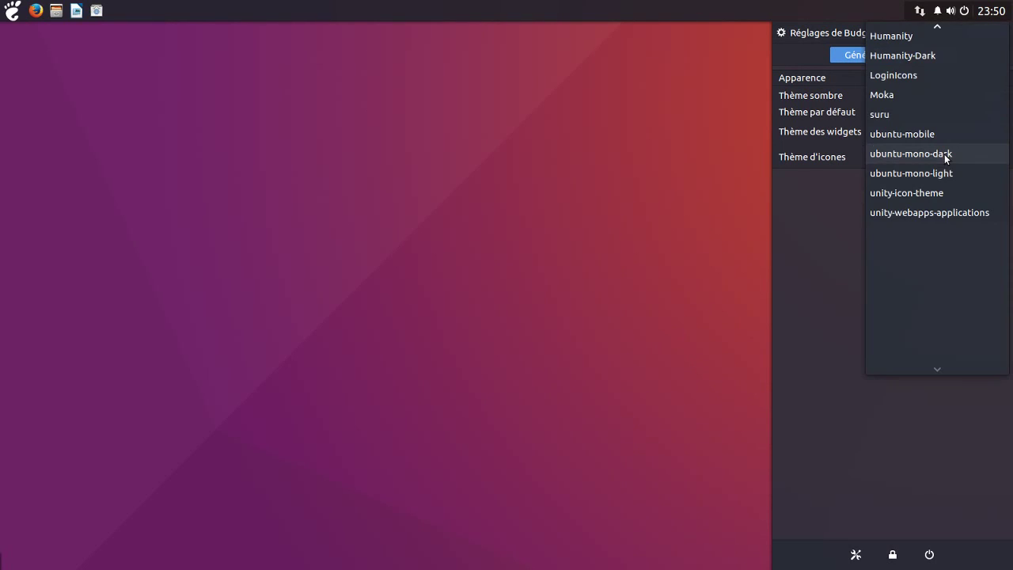
pyautogui.click(940, 192)
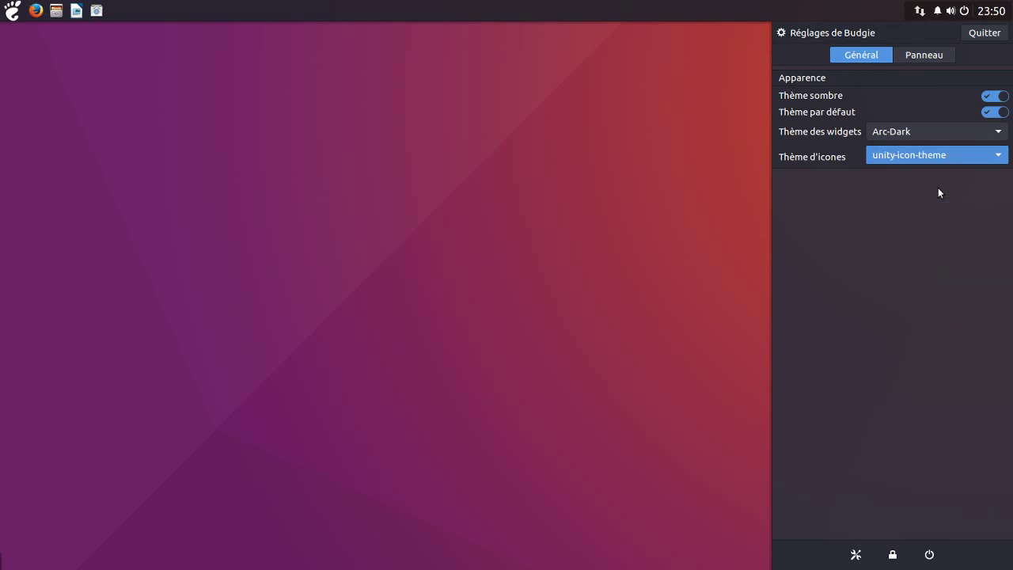
# Step: Try the unity-webapps-applications and suru icon themes, and return the icon theme to ubuntu-mono-dark
pyautogui.click(928, 159)
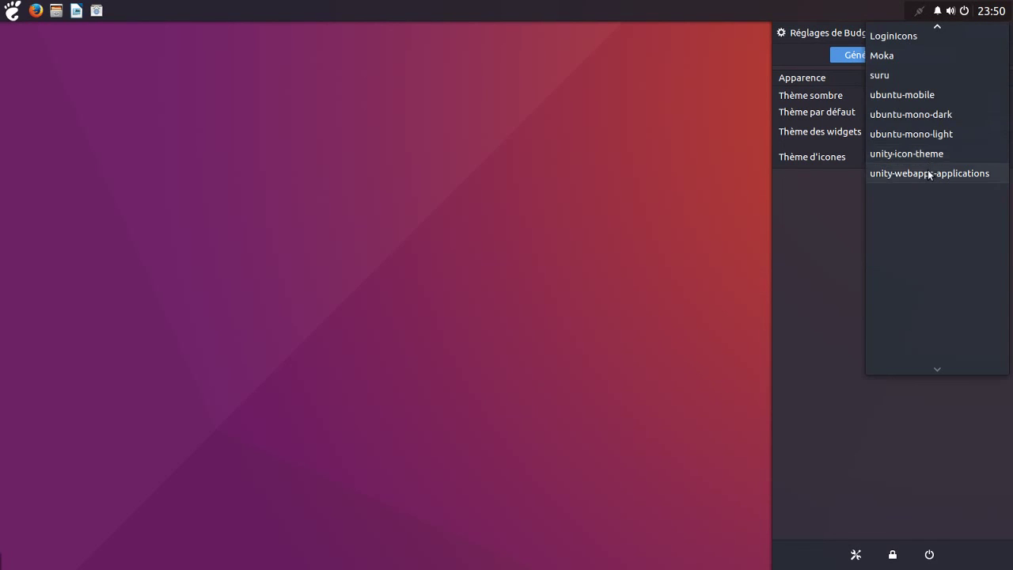
pyautogui.click(927, 172)
pyautogui.click(921, 155)
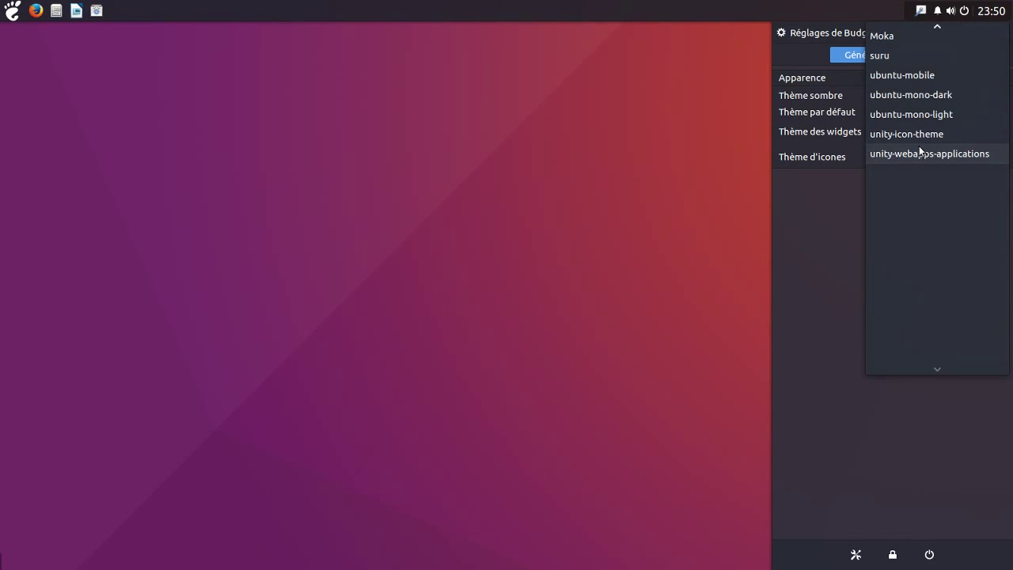
pyautogui.click(906, 57)
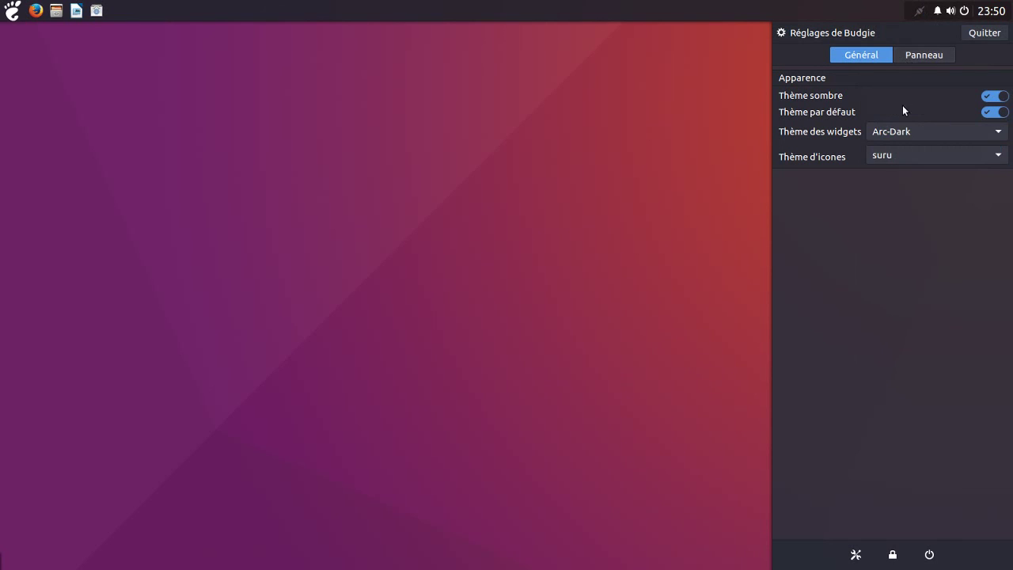
pyautogui.click(907, 157)
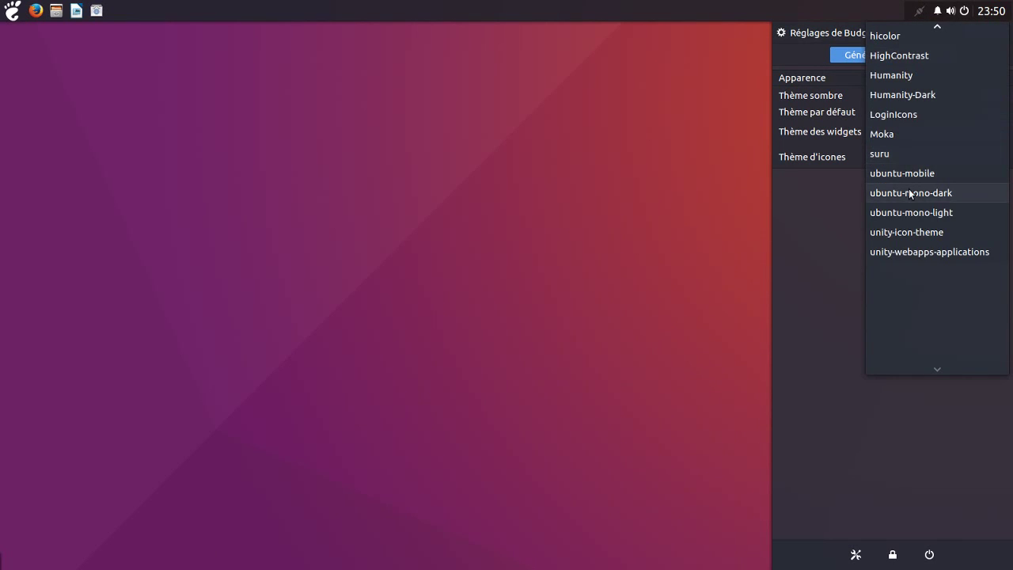
pyautogui.click(911, 194)
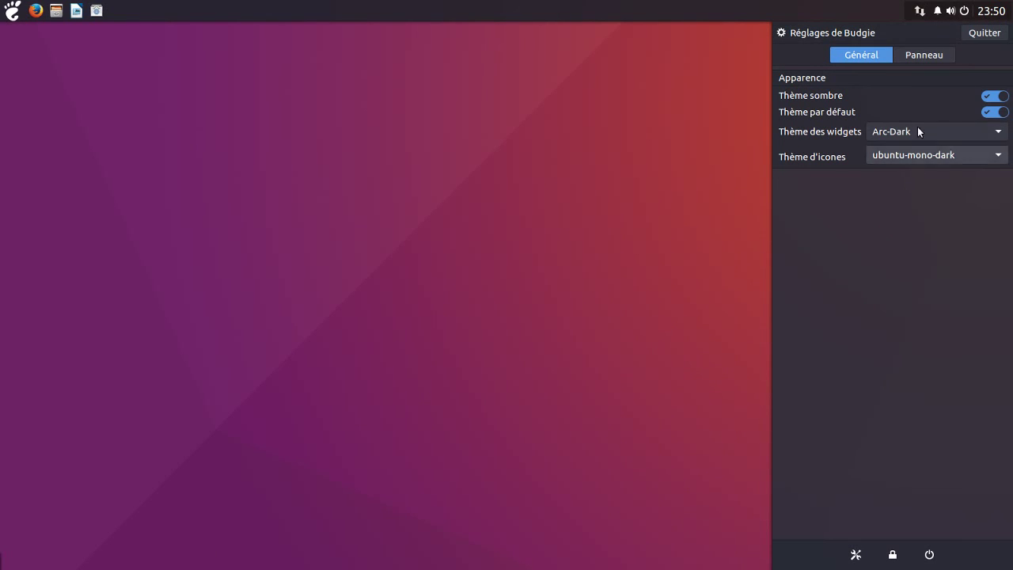
# Step: Open the panel settings (Panneau) and change the top panel's position to Bottom
pyautogui.click(921, 55)
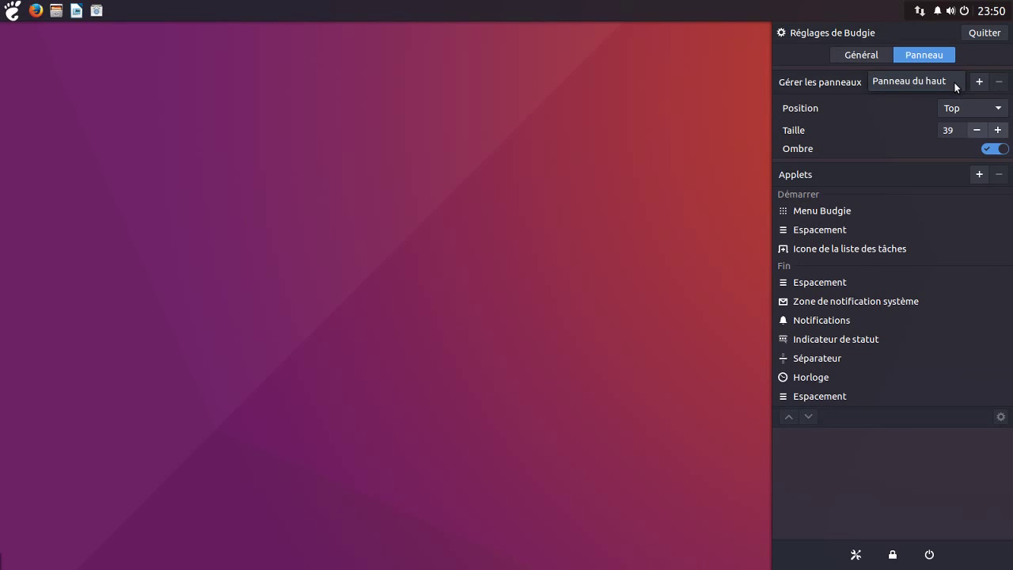
pyautogui.click(986, 109)
pyautogui.press('Escape')
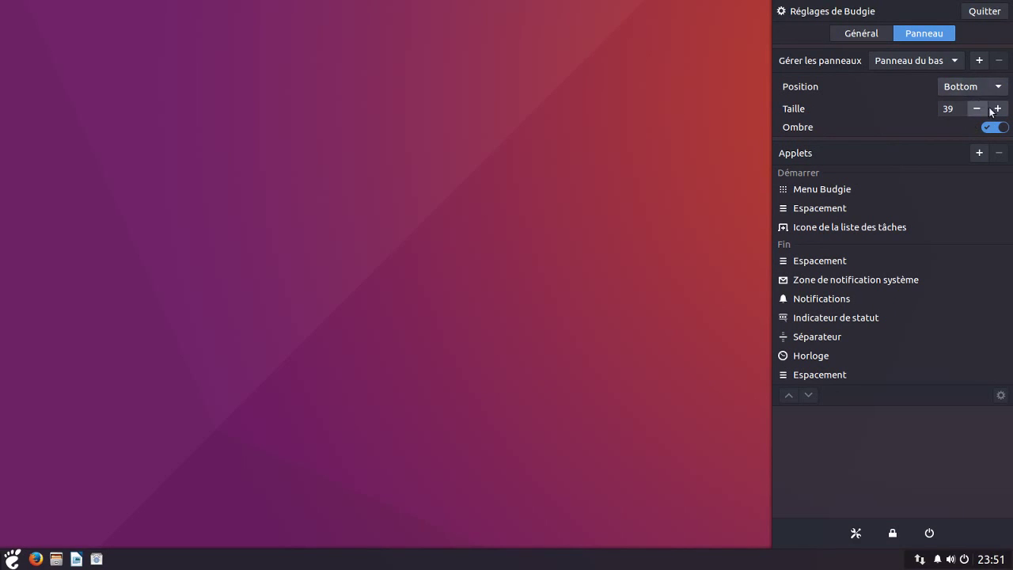
# Step: Enlarge the bottom panel to size 120 and turn off its shadow (Ombre)
pyautogui.moveTo(997, 110); pyautogui.dragTo(997, 111)
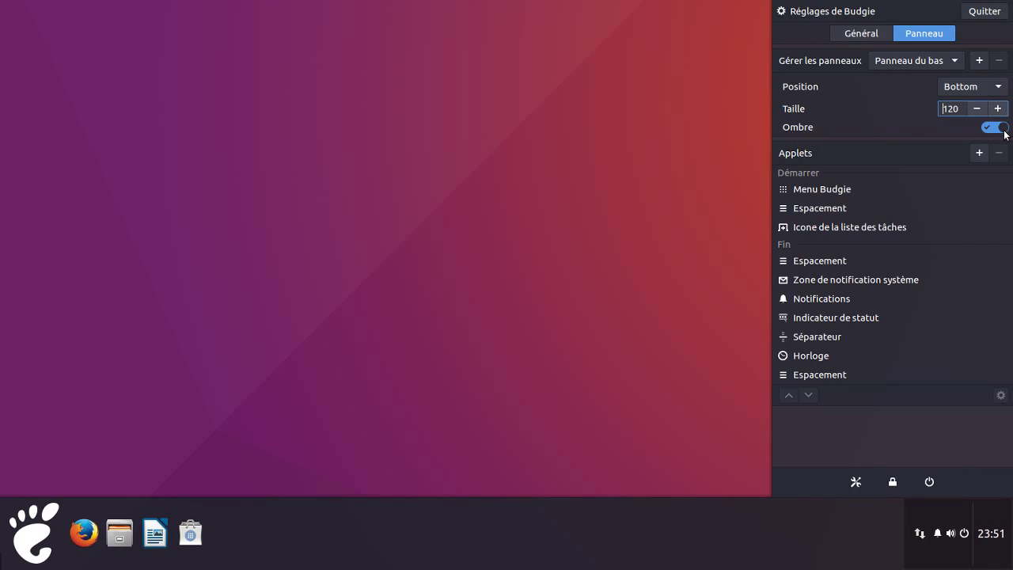
pyautogui.click(1002, 128)
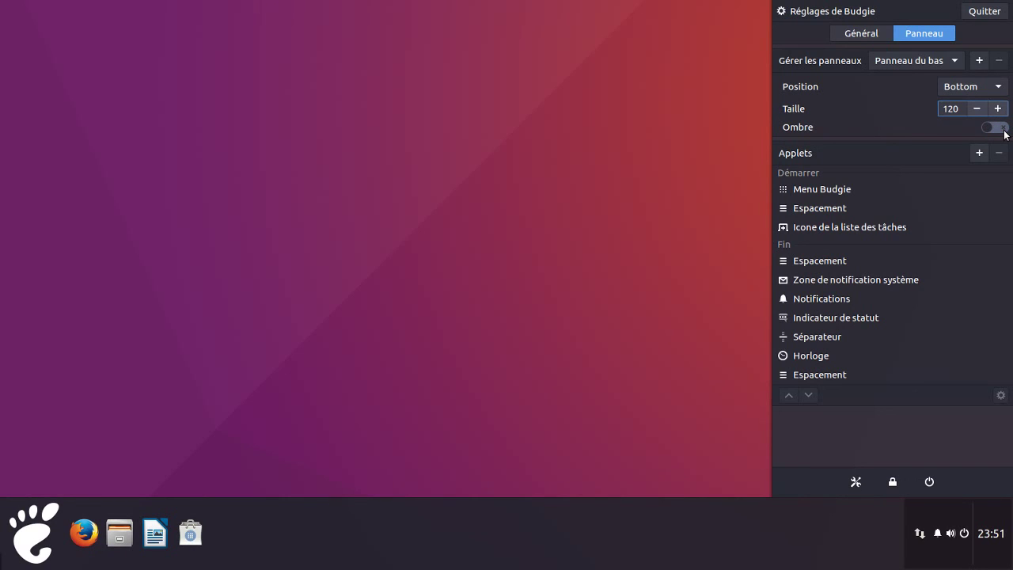
pyautogui.click(1002, 128)
pyautogui.click(1003, 129)
# Step: Reduce the bottom panel's size (Taille) to 30 and raise it to 36
pyautogui.moveTo(979, 113); pyautogui.dragTo(978, 113)
pyautogui.click(978, 113)
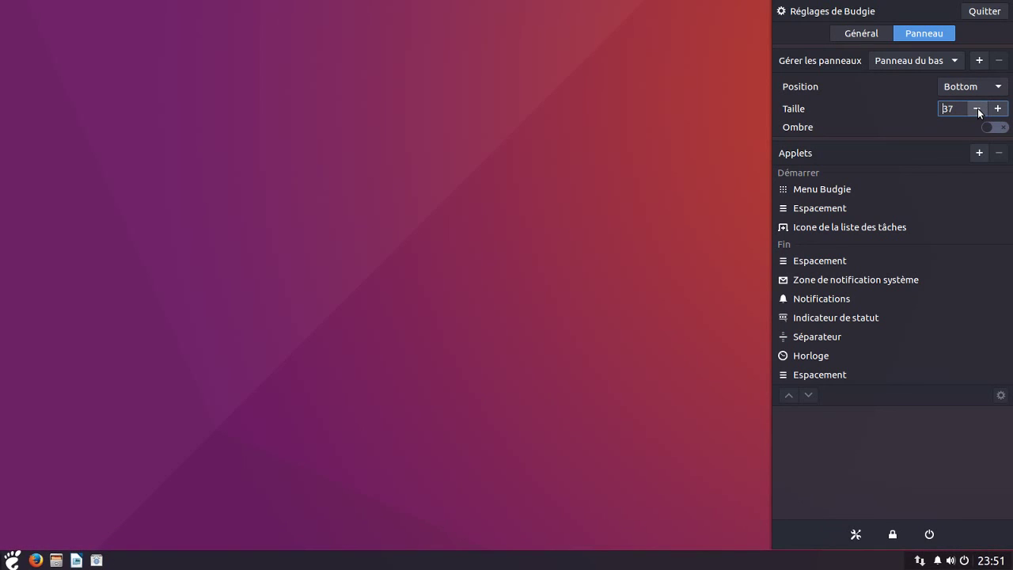
pyautogui.click(978, 113)
pyautogui.click(979, 113)
pyautogui.click(978, 113)
pyautogui.click(978, 113)
pyautogui.click(978, 113)
pyautogui.click(978, 113)
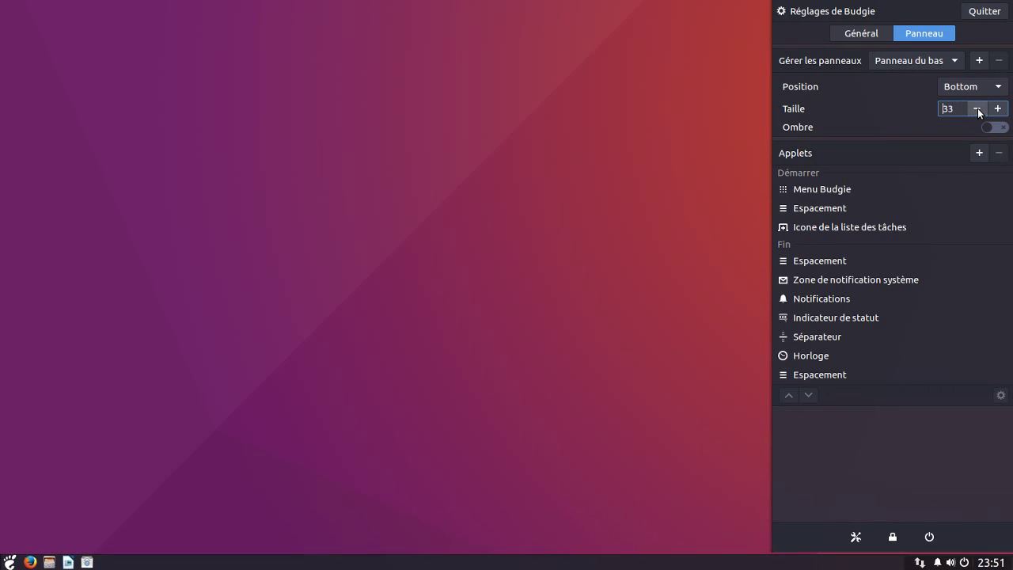
pyautogui.click(978, 113)
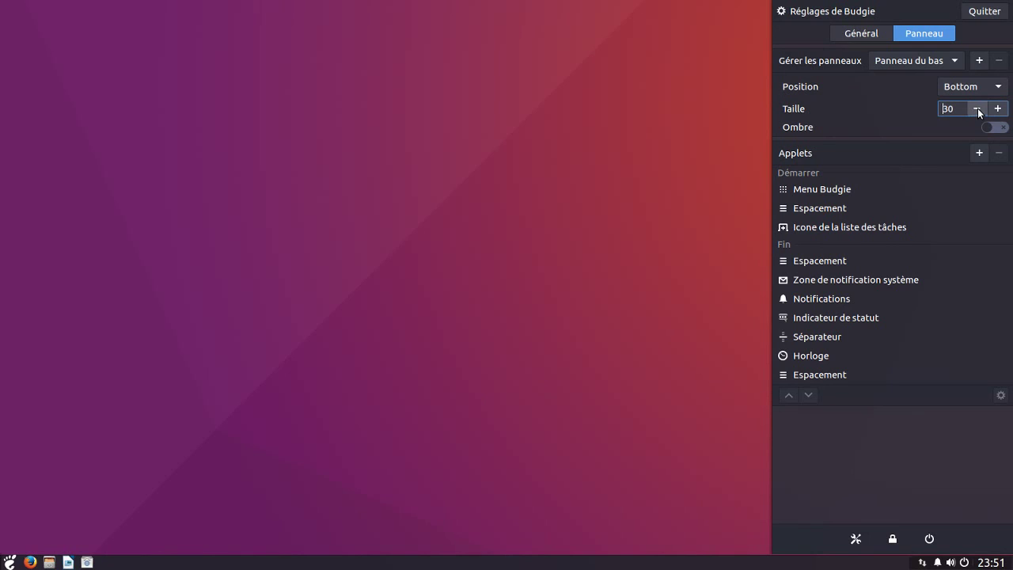
pyautogui.click(998, 114)
pyautogui.click(998, 114)
pyautogui.click(998, 113)
pyautogui.click(998, 113)
pyautogui.click(998, 113)
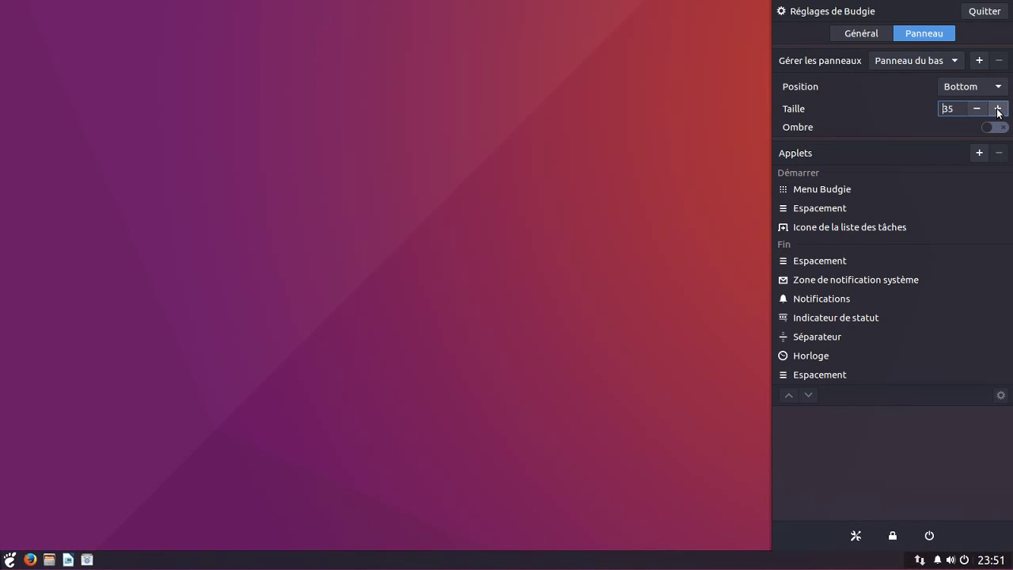
pyautogui.click(998, 114)
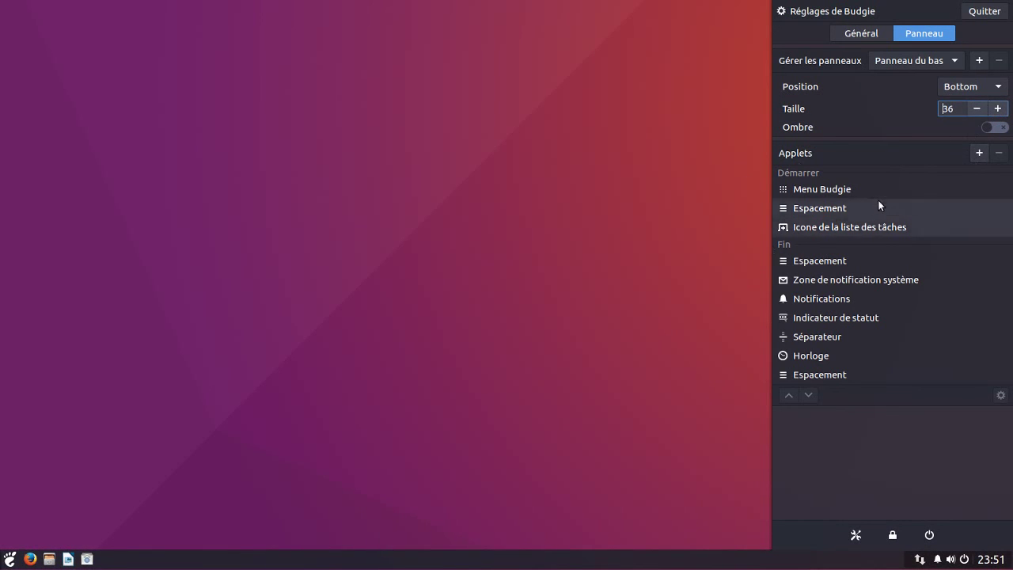
# Step: Try moving the Menu Budgie applet below the Espacement applet in the Démarrer group, and move it back to first place
pyautogui.click(839, 191)
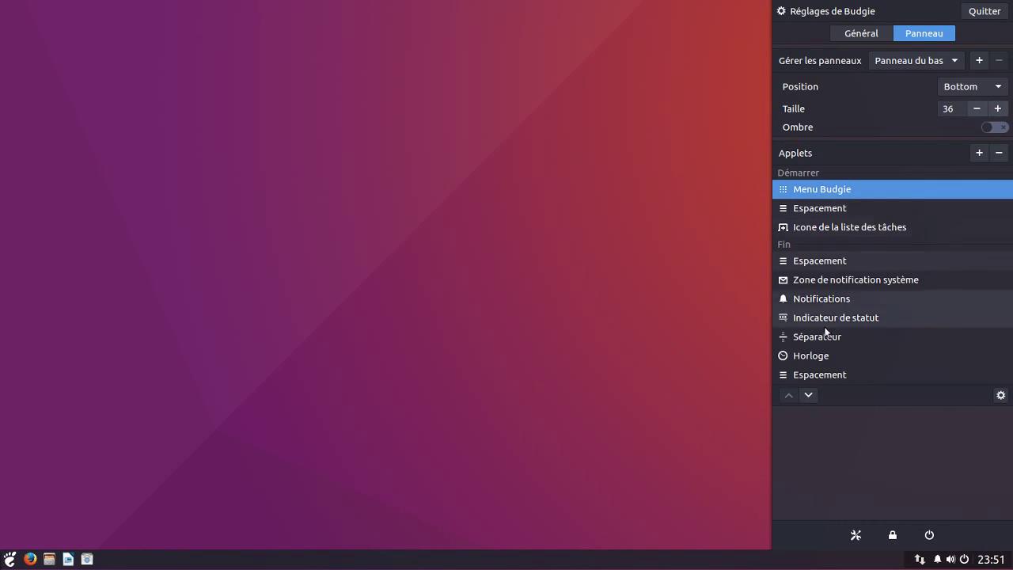
pyautogui.click(808, 395)
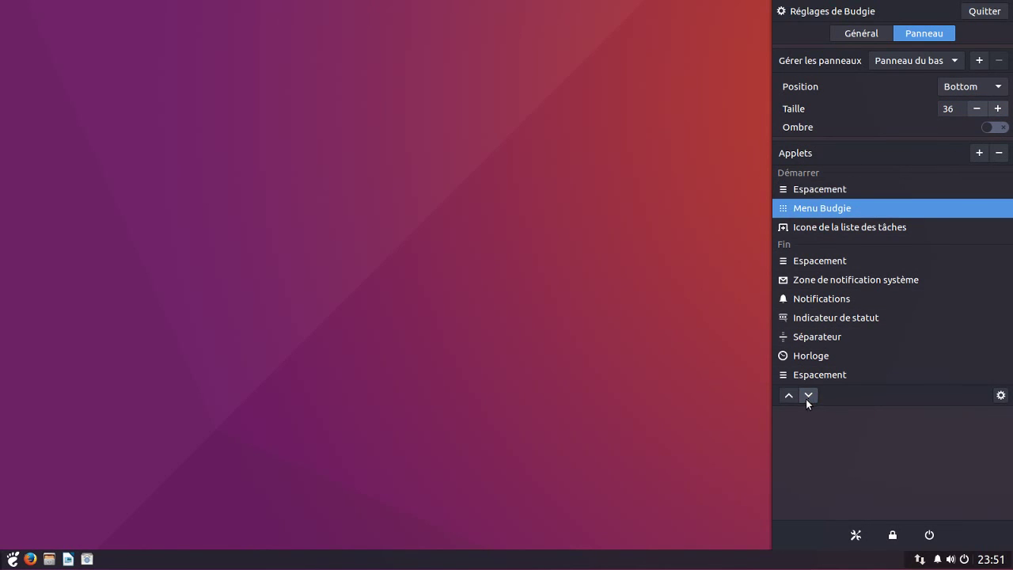
pyautogui.click(788, 394)
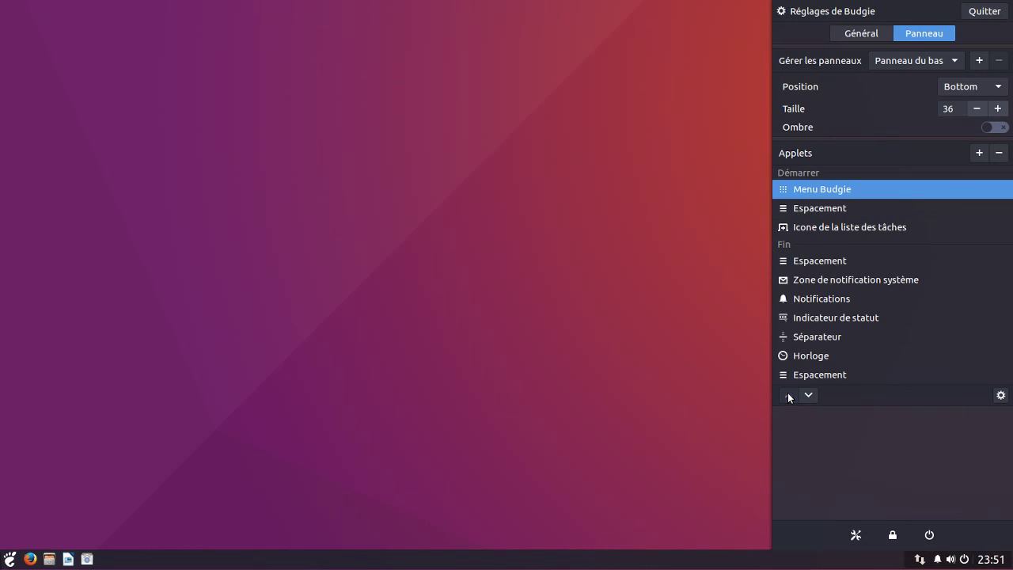
# Step: Remove the Espacement applet from the Démarrer group of the bottom panel
pyautogui.click(832, 210)
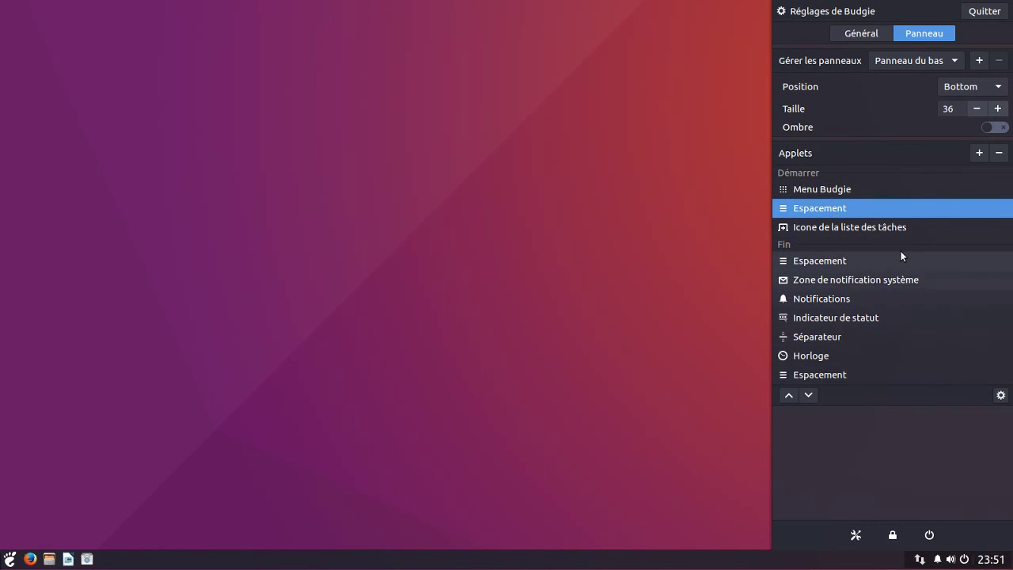
pyautogui.click(1001, 154)
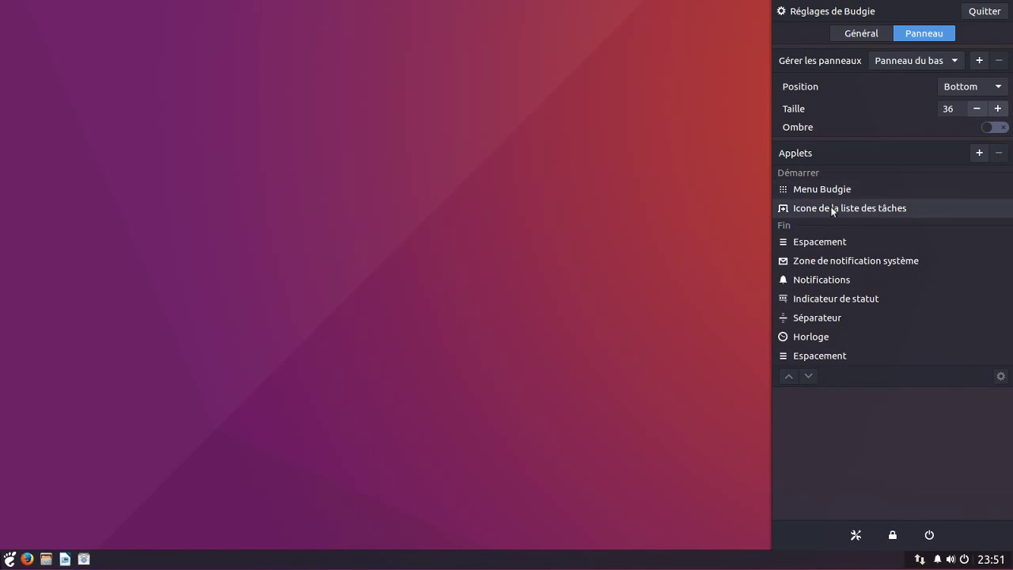
# Step: Open the settings of the Menu Budgie applet in the Démarrer group
pyautogui.click(829, 214)
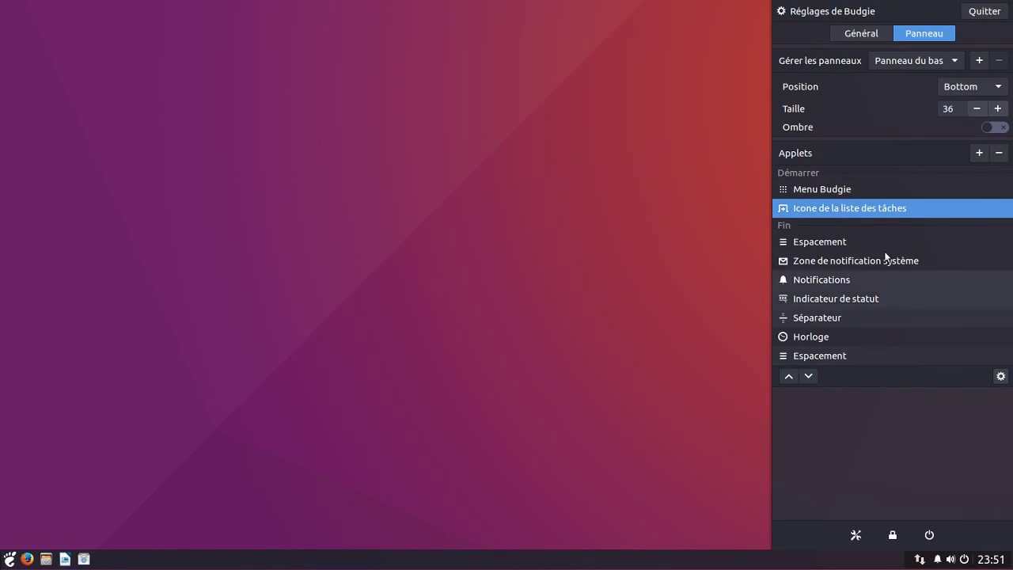
pyautogui.click(863, 192)
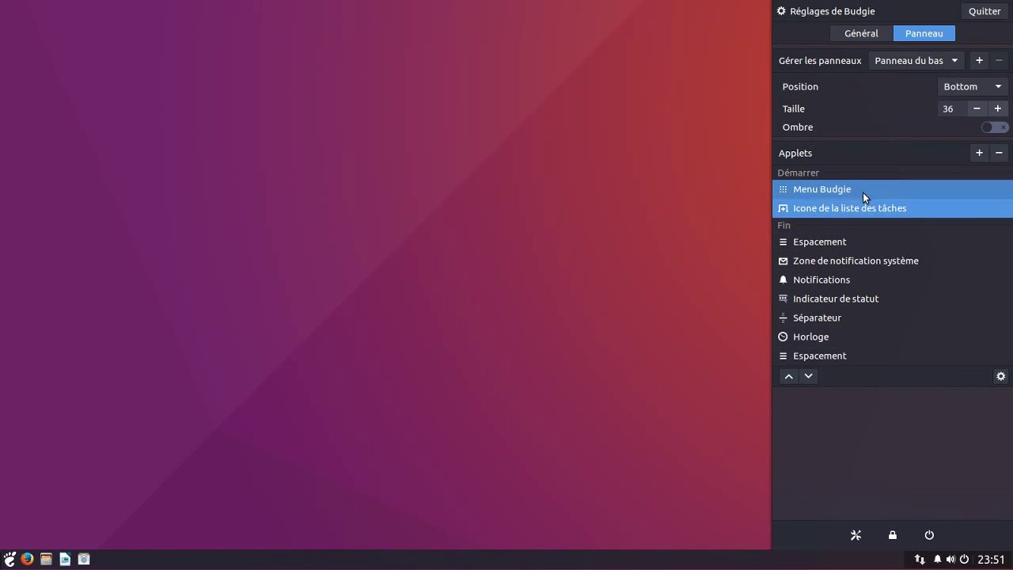
pyautogui.click(1000, 377)
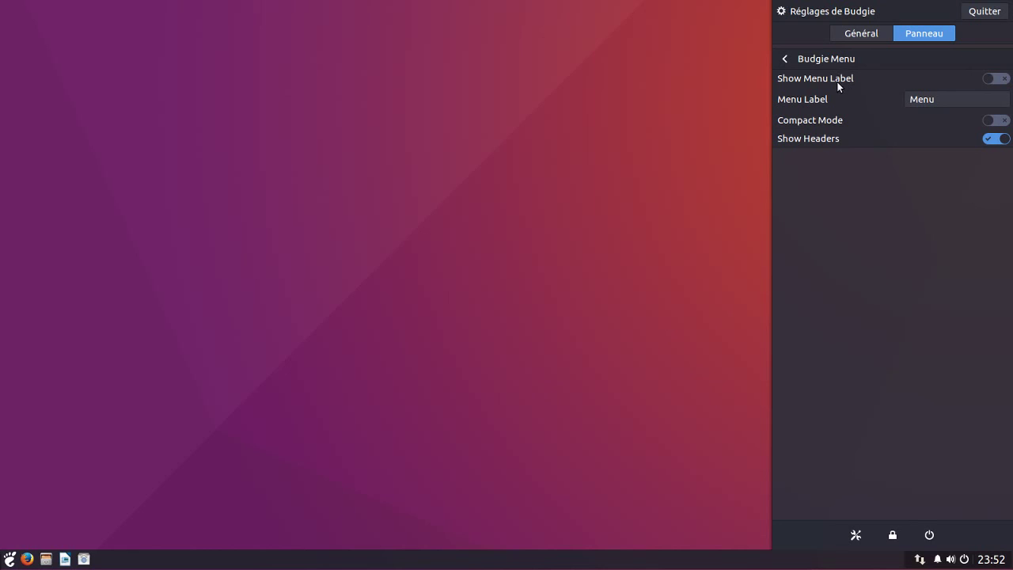
# Step: Toggle the Budgie menu's label on and off, then set its text to "Menufdgdfgdfg" and show it in the panel
pyautogui.click(988, 81)
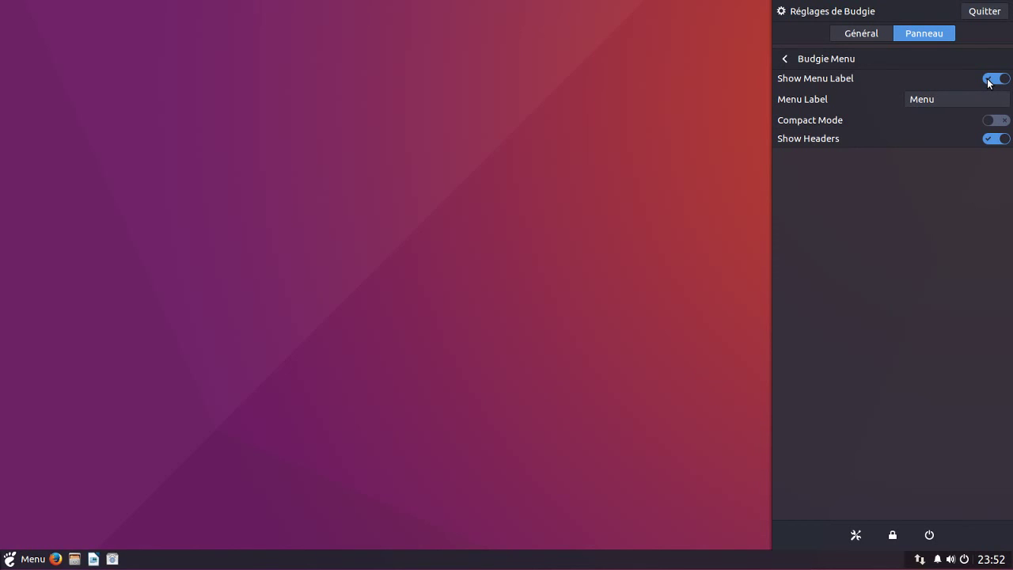
pyautogui.click(989, 80)
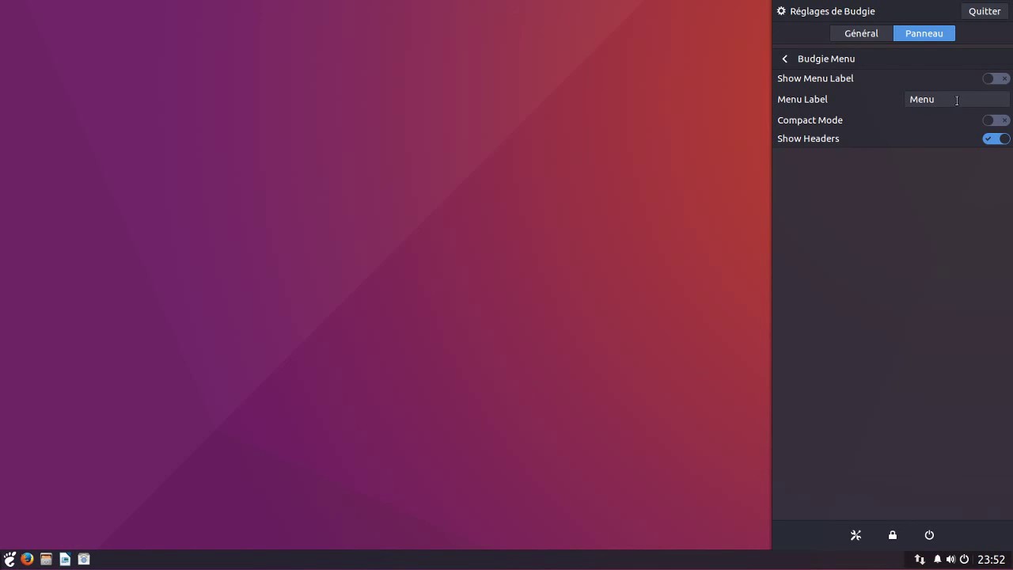
pyautogui.click(957, 100)
pyautogui.write('fdgdfgdfg')
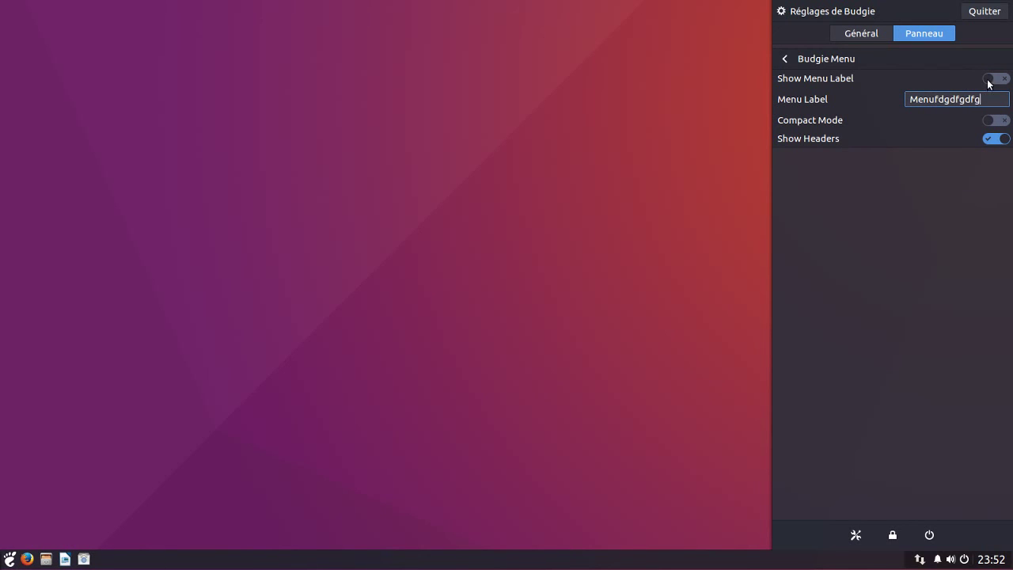
pyautogui.click(989, 81)
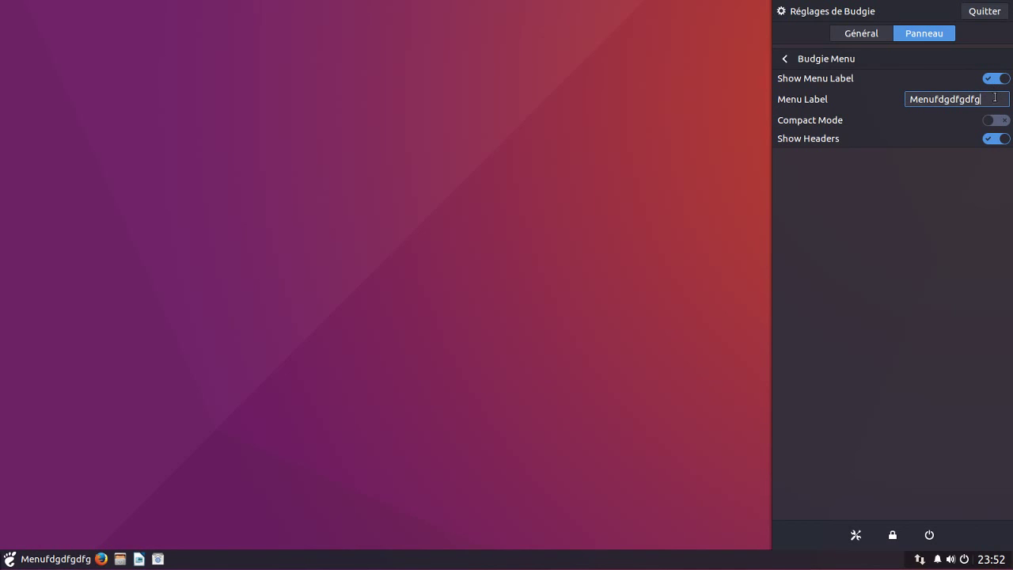
# Step: Restore the Budgie menu's label text to "Menu"
pyautogui.press('BackSpace')
pyautogui.press('BackSpace')
pyautogui.press('BackSpace')
pyautogui.press('BackSpace')
pyautogui.press('BackSpace')
pyautogui.press('BackSpace')
pyautogui.press('BackSpace')
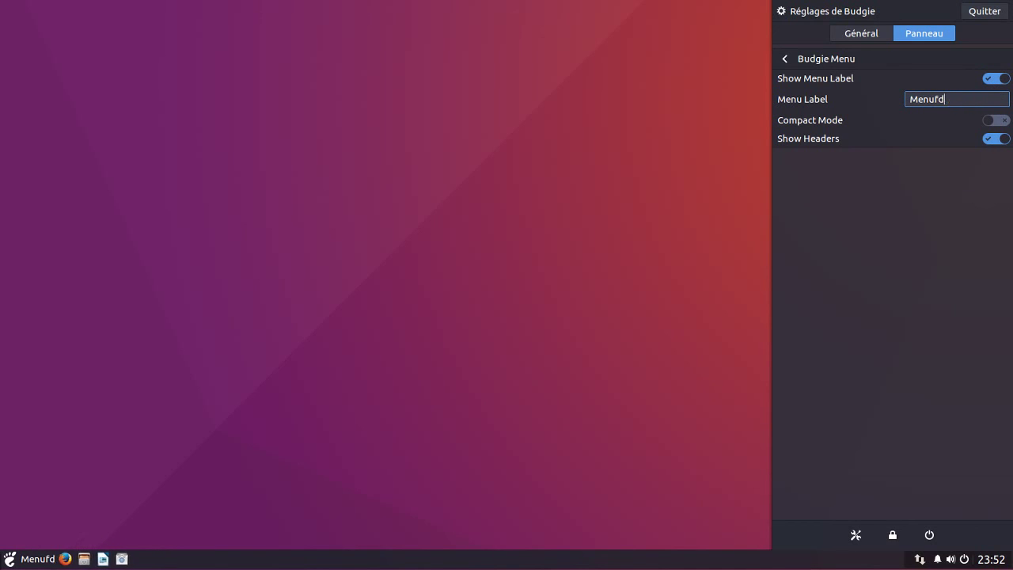
pyautogui.press('BackSpace')
pyautogui.press('BackSpace')
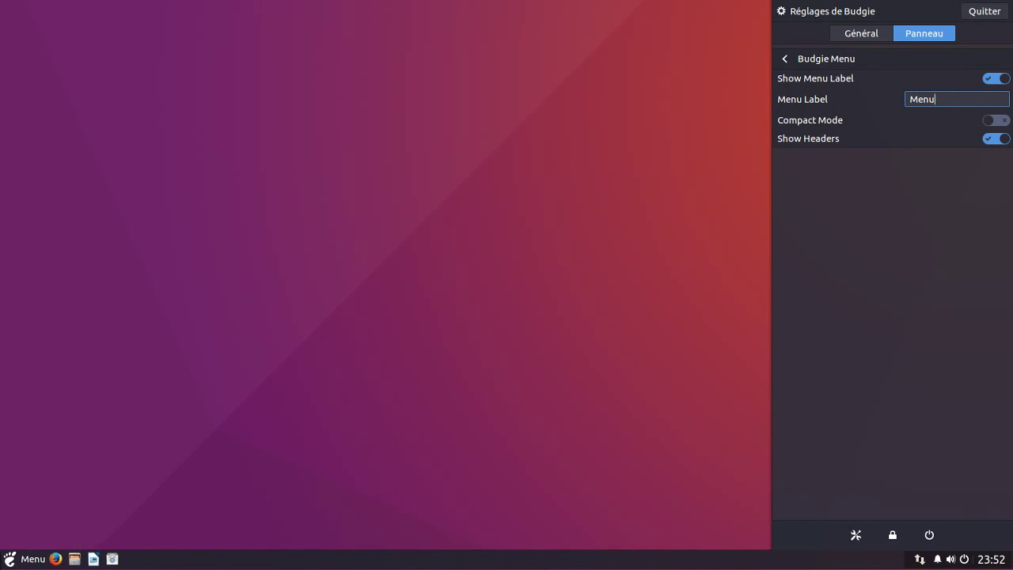
# Step: Enable Compact Mode for the Budgie menu and hide its label
pyautogui.click(989, 121)
pyautogui.click(988, 78)
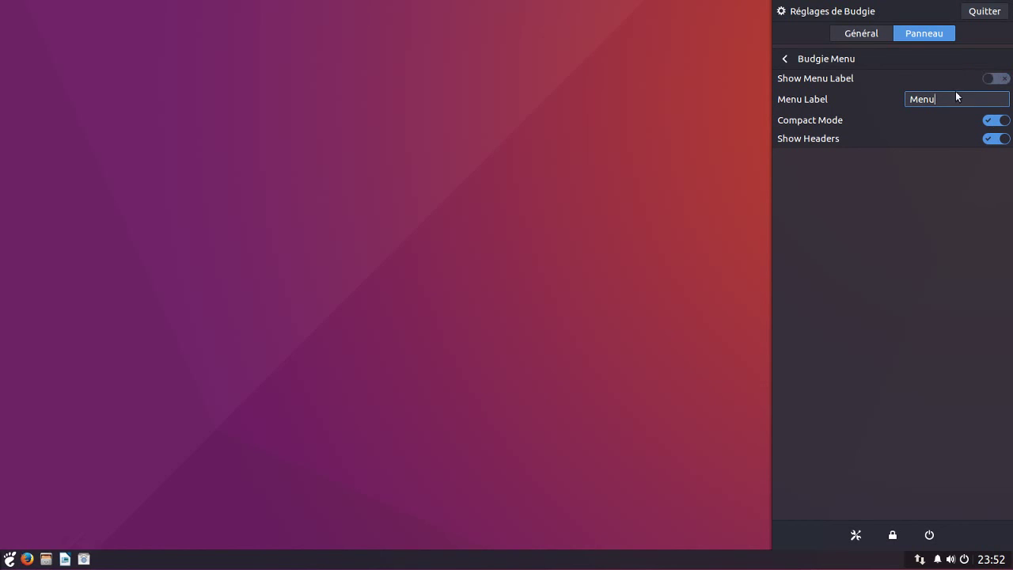
# Step: Open the Budgie menu, examine its compact application list through to the last entries, and close it
pyautogui.click(12, 560)
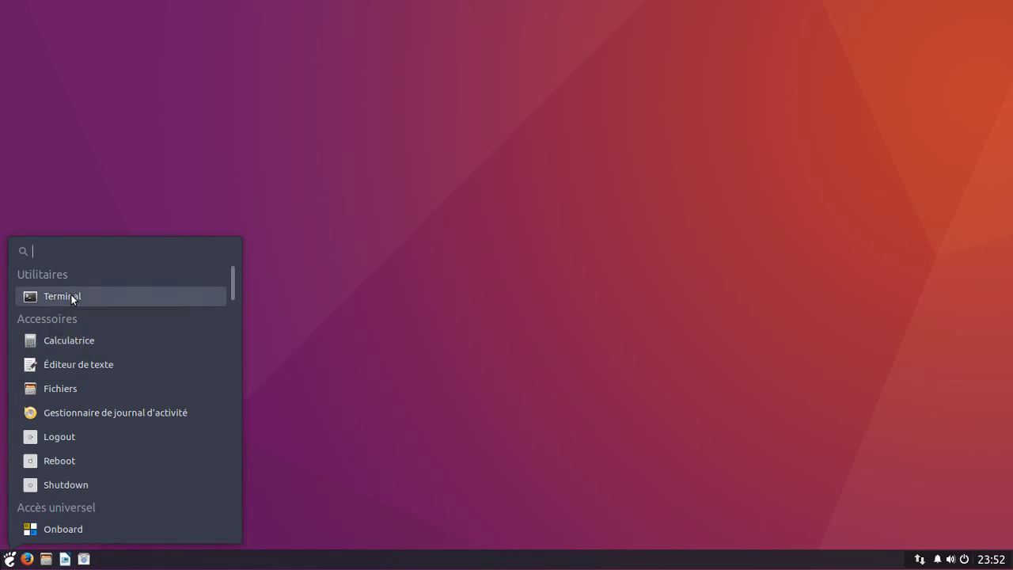
pyautogui.scroll(-4, 72, 296)
pyautogui.scroll(-5, 71, 304)
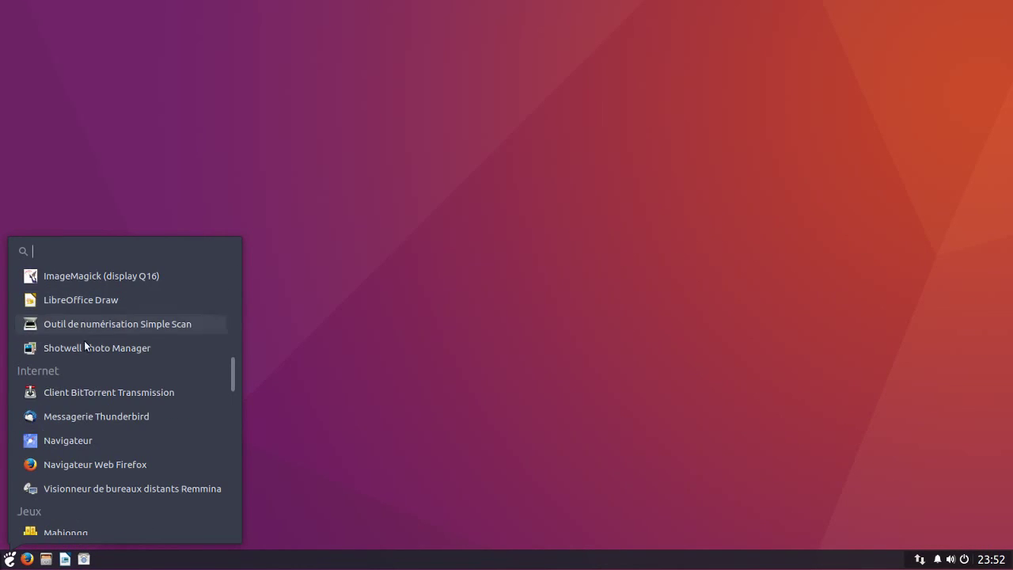
pyautogui.scroll(-3, 103, 391)
pyautogui.scroll(-12, 103, 392)
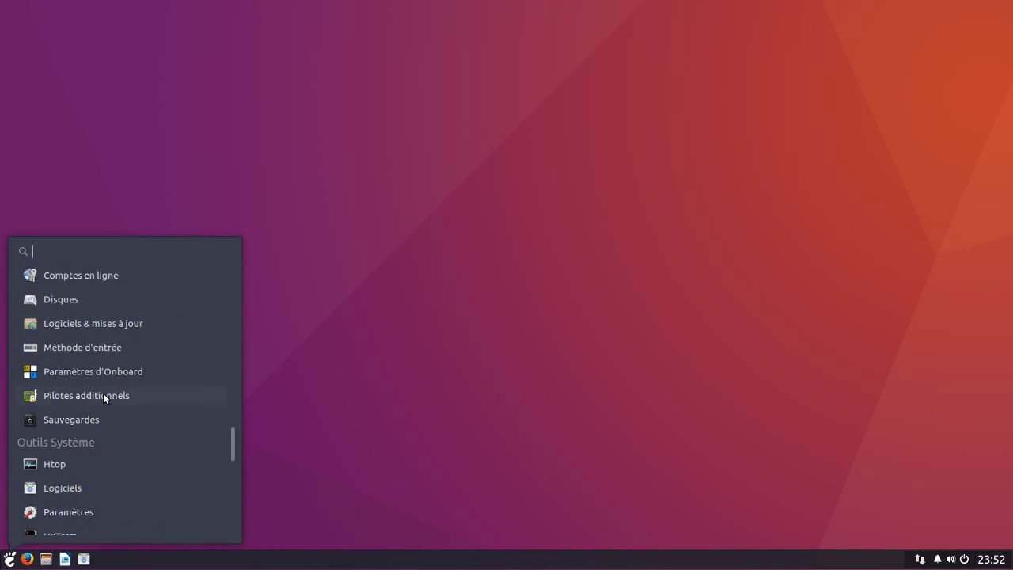
pyautogui.scroll(-3, 103, 397)
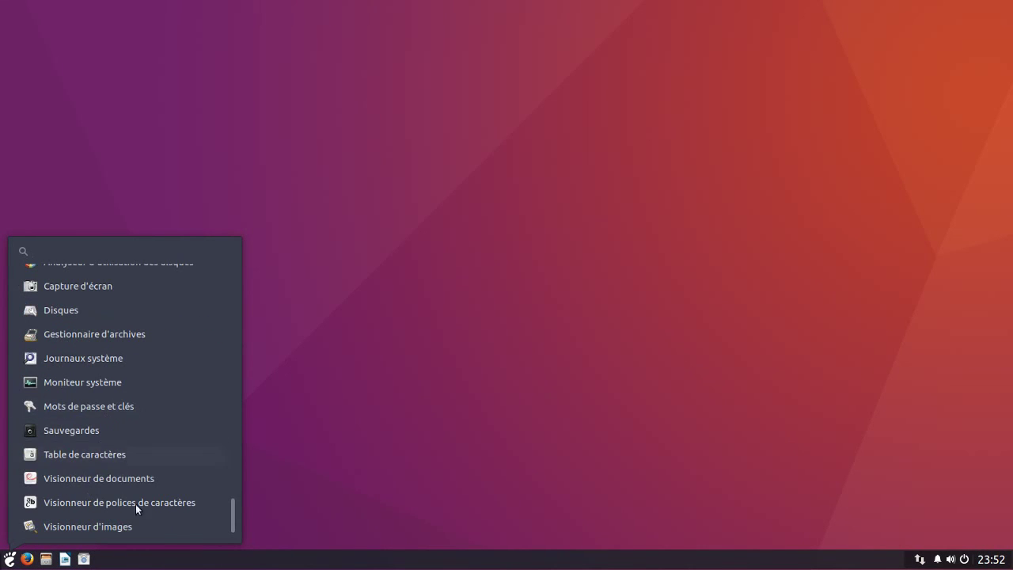
pyautogui.click(325, 442)
# Step: Reopen the Menu Budgie applet's settings and turn off Compact Mode and Show Headers
pyautogui.click(966, 560)
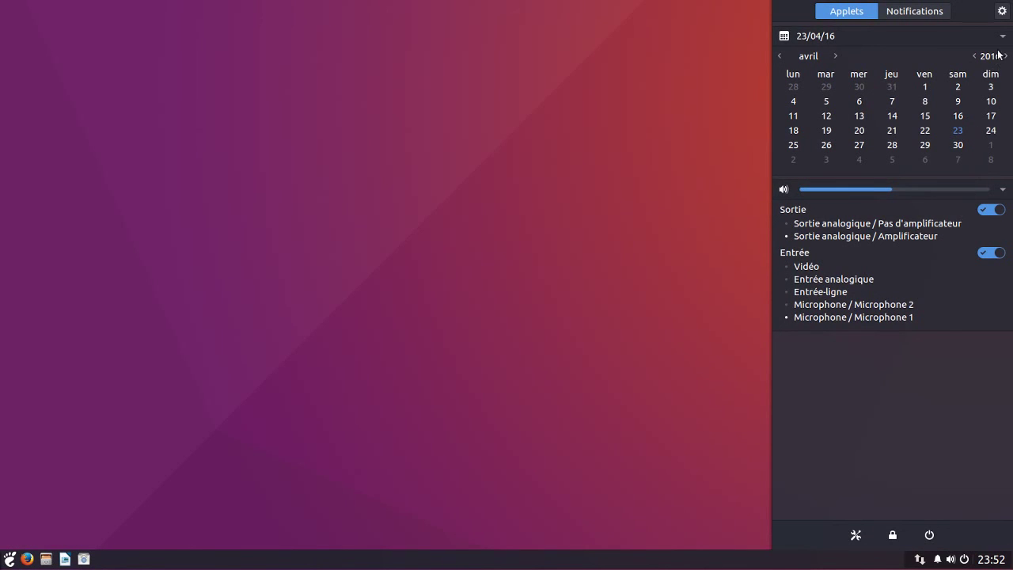
pyautogui.click(1002, 12)
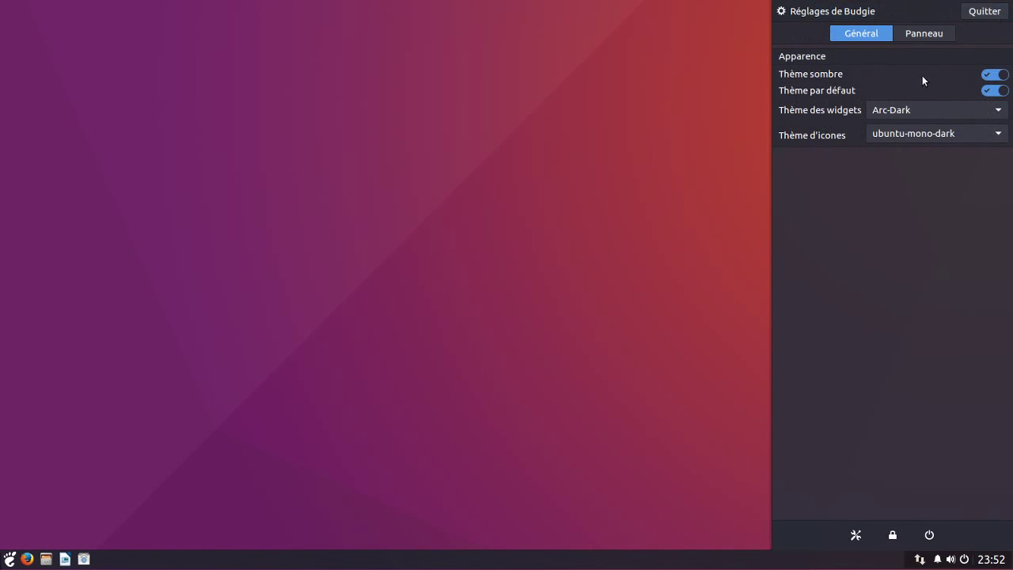
pyautogui.click(911, 36)
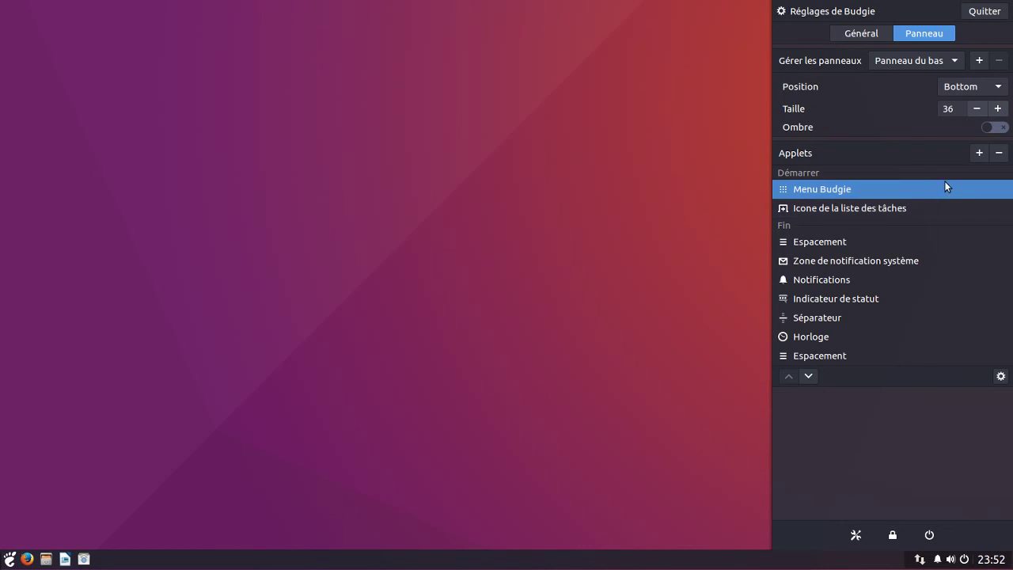
pyautogui.click(1000, 377)
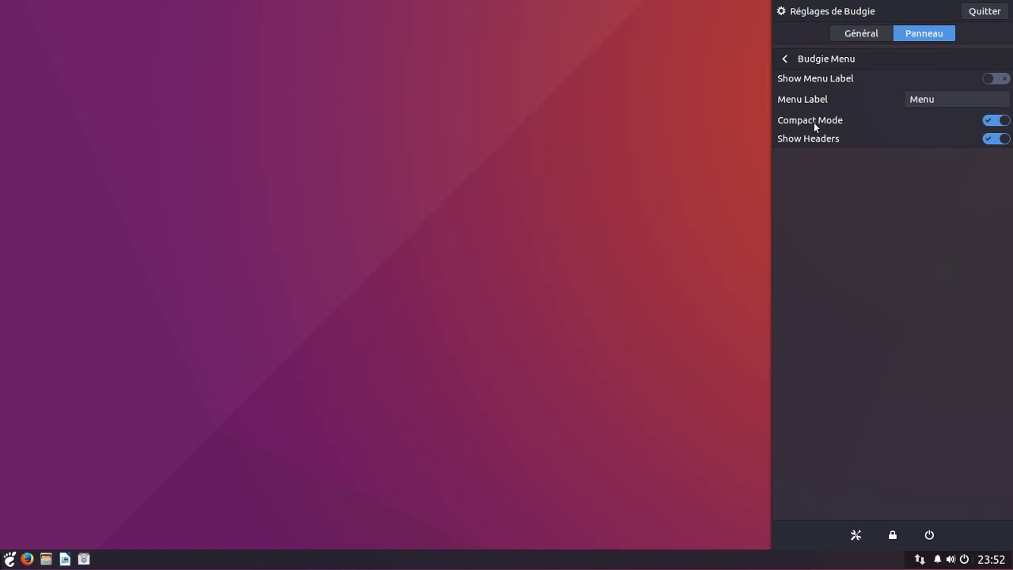
pyautogui.click(1009, 123)
pyautogui.click(1001, 140)
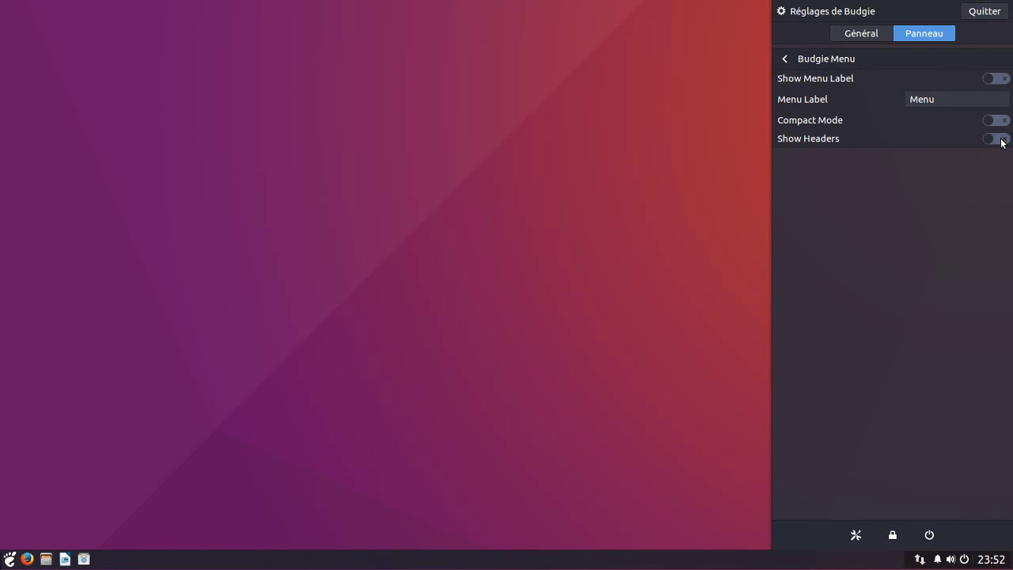
# Step: Examine the Budgie menu without headers, viewing the Infographie, Préférences and Sciences categories, and close it
pyautogui.click(10, 560)
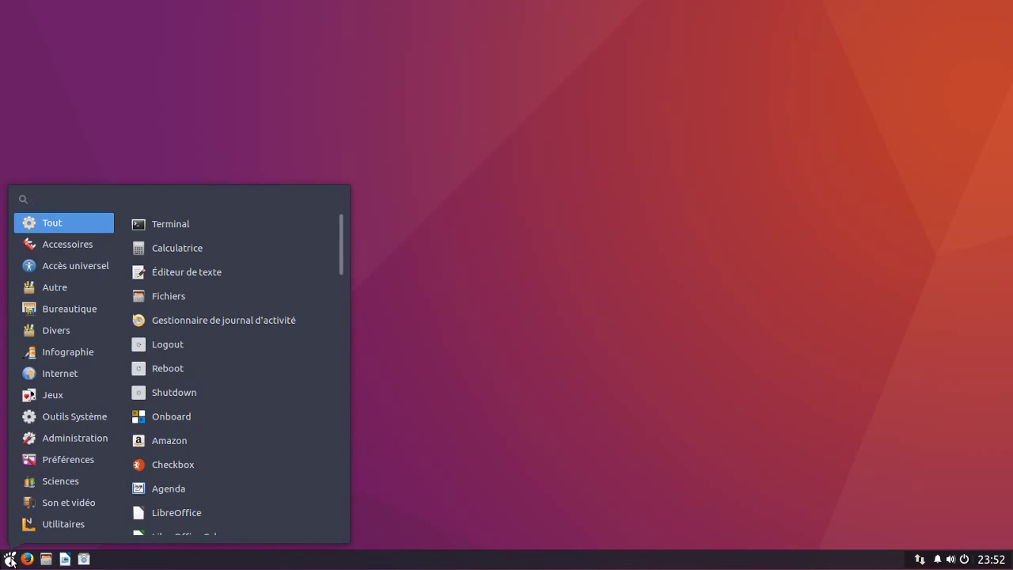
pyautogui.click(71, 349)
pyautogui.click(79, 458)
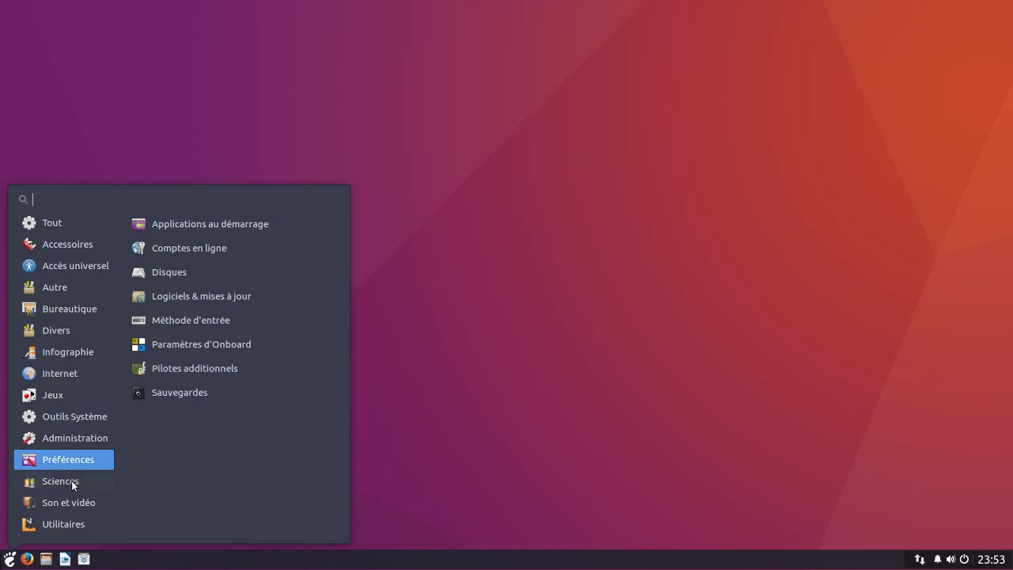
pyautogui.click(72, 483)
pyautogui.click(636, 490)
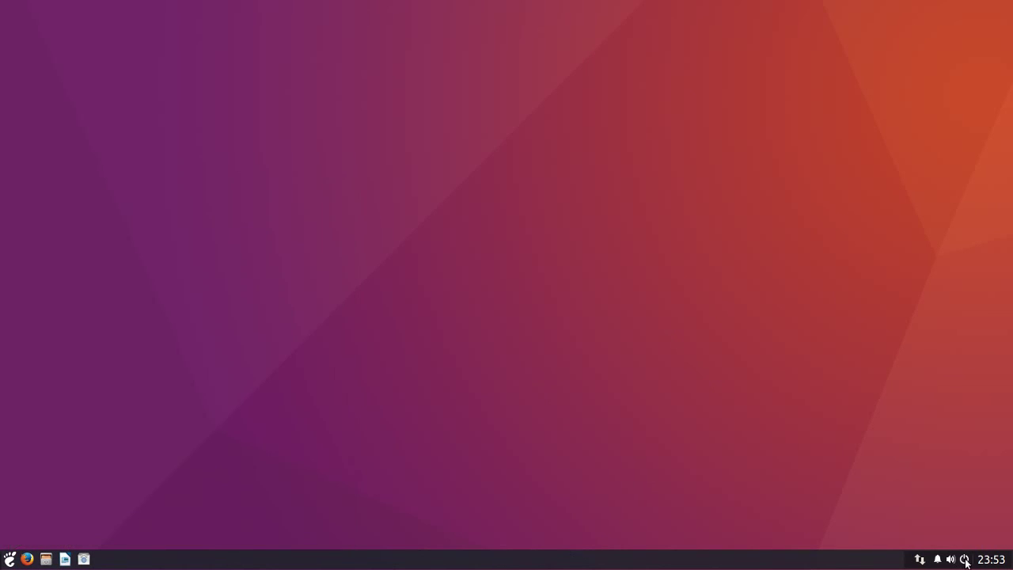
# Step: Turn Show Headers back on in the Menu Budgie applet's settings and close the sidebar
pyautogui.click(965, 562)
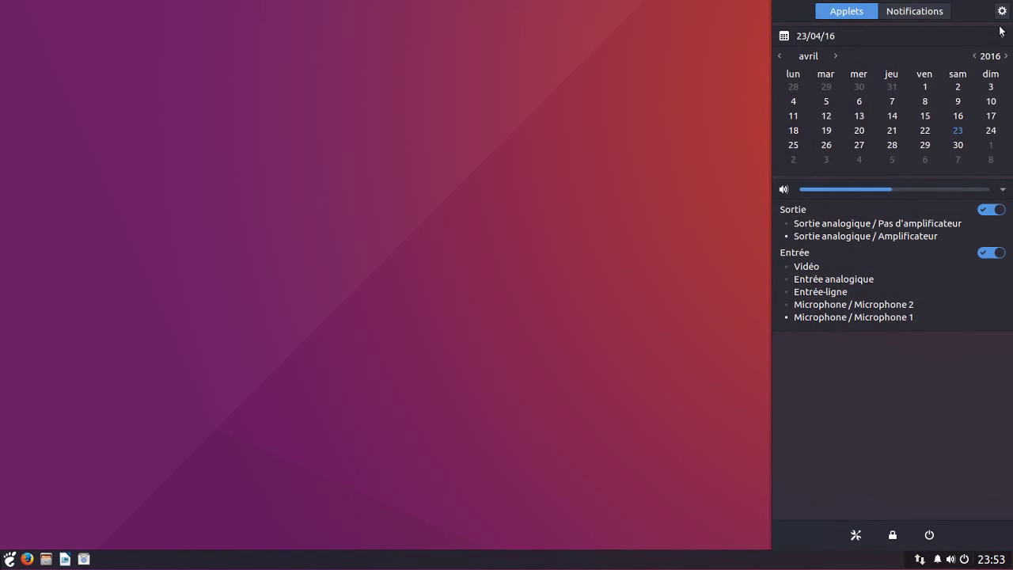
pyautogui.click(1002, 14)
pyautogui.click(938, 34)
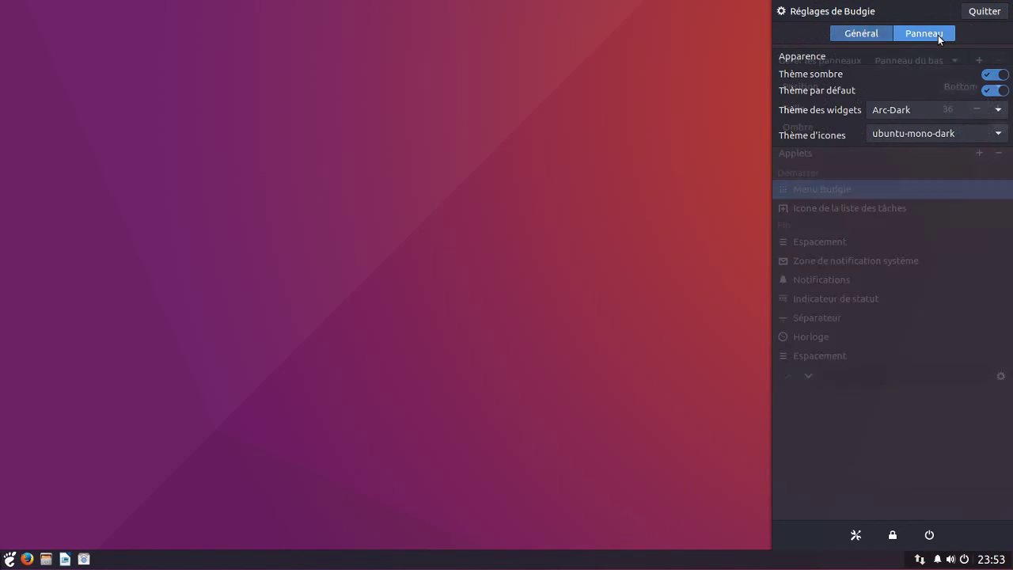
pyautogui.click(1000, 377)
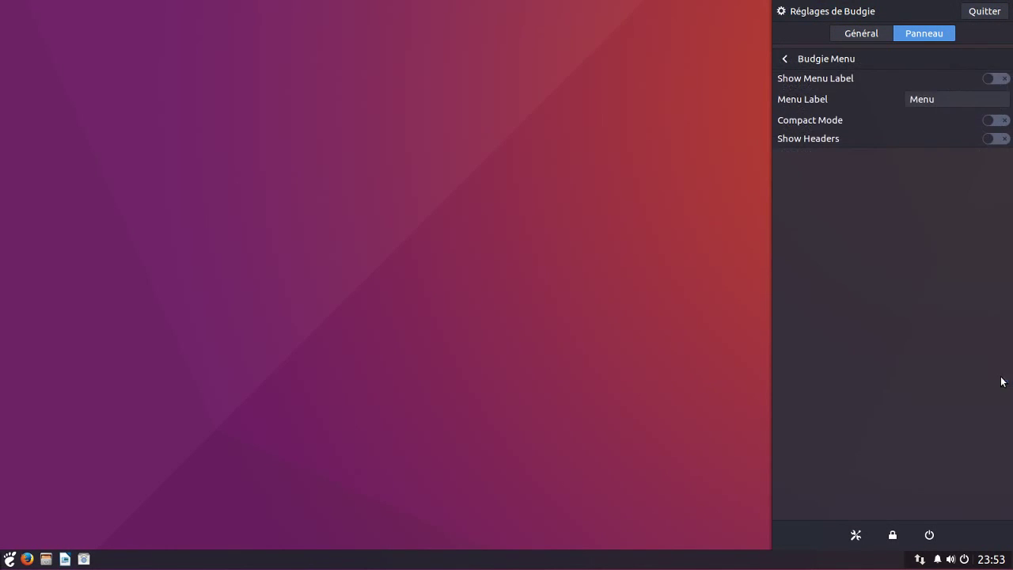
pyautogui.click(988, 140)
pyautogui.click(615, 258)
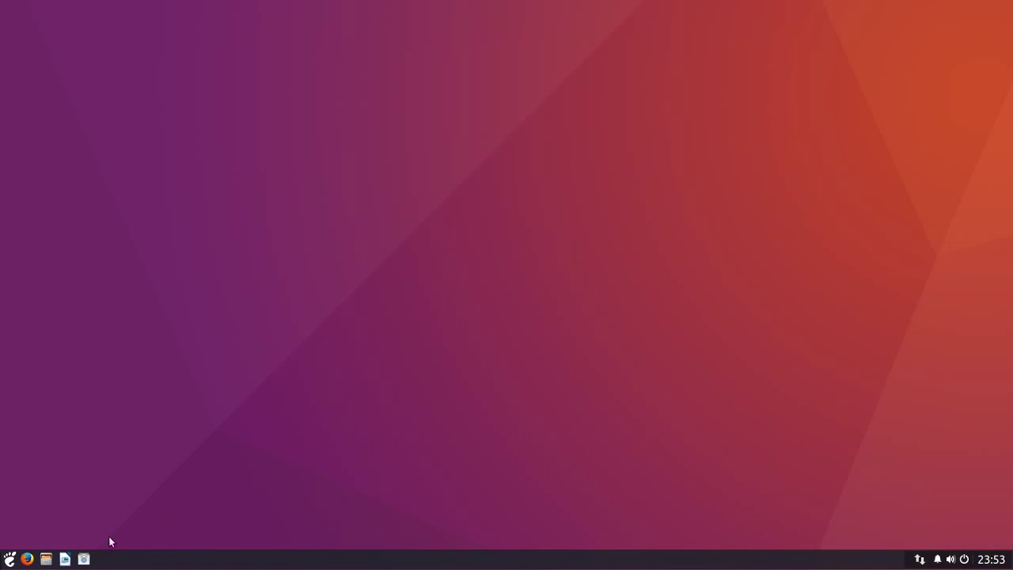
# Step: Examine the Budgie menu with headers, viewing the Autre, Bureautique and Infographie categories, and close it
pyautogui.click(12, 562)
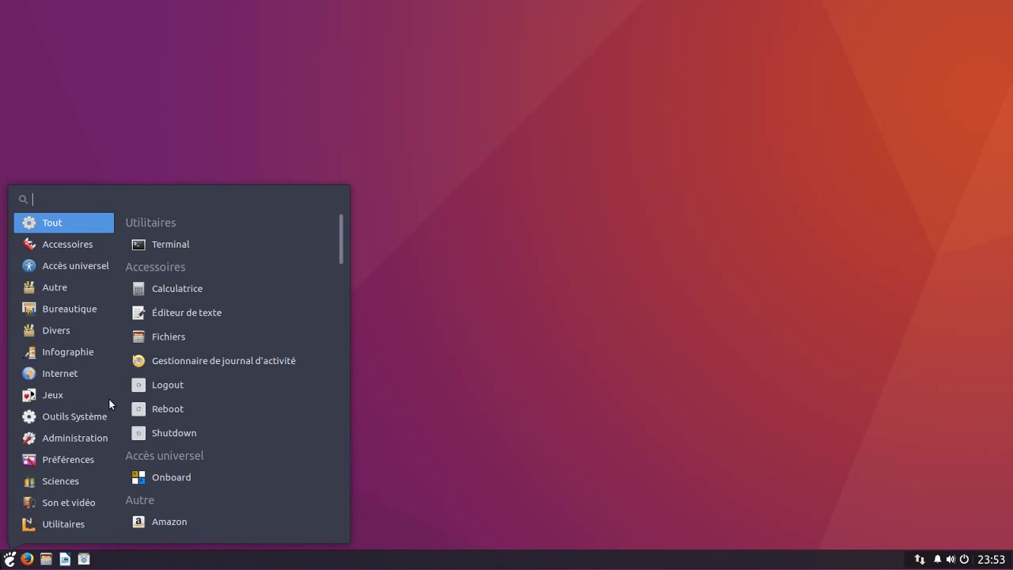
pyautogui.click(87, 280)
pyautogui.click(71, 308)
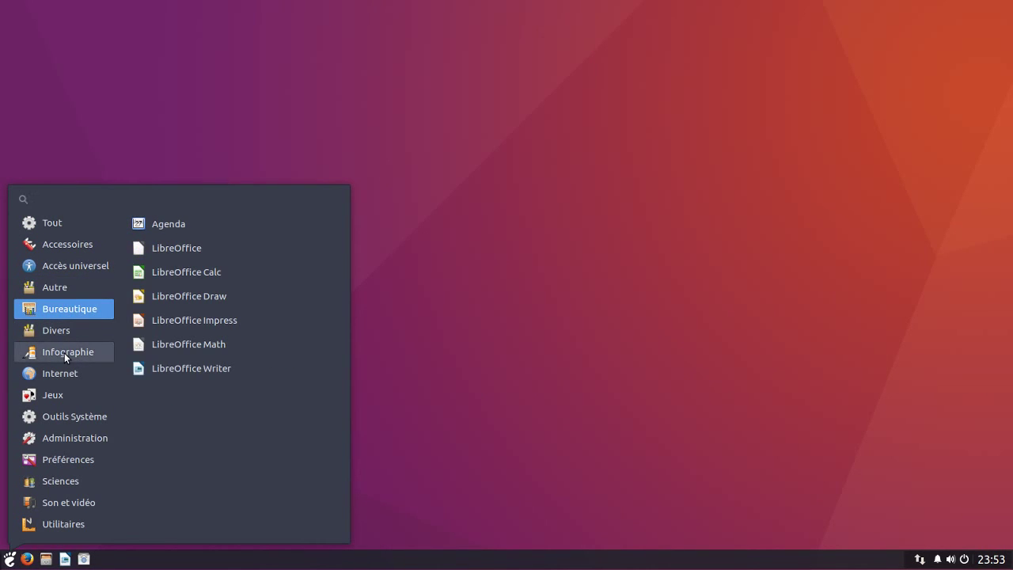
pyautogui.click(64, 353)
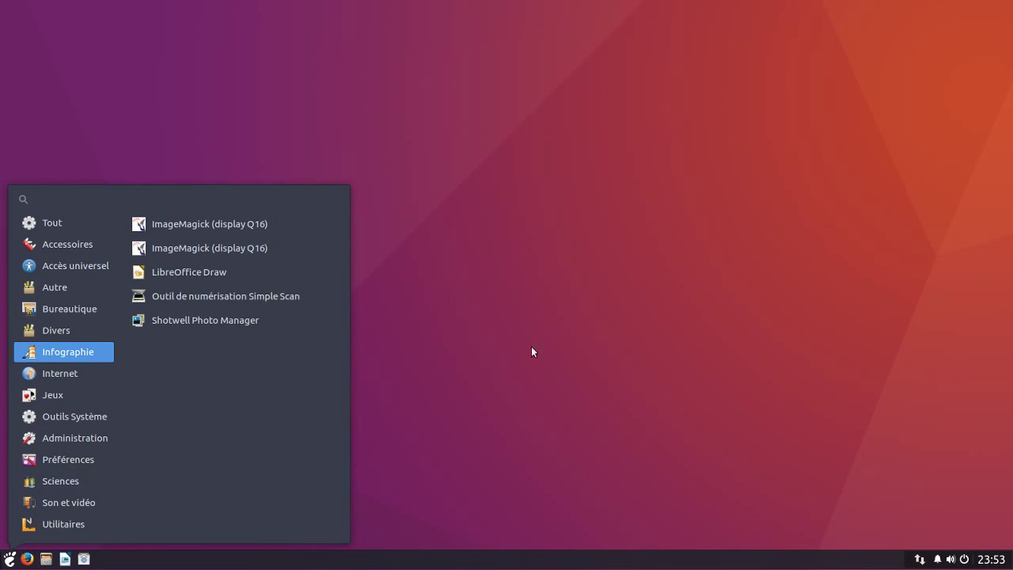
pyautogui.click(801, 324)
# Step: Review the Menu Budgie applet's settings again and return to the bottom panel's applet list
pyautogui.click(964, 560)
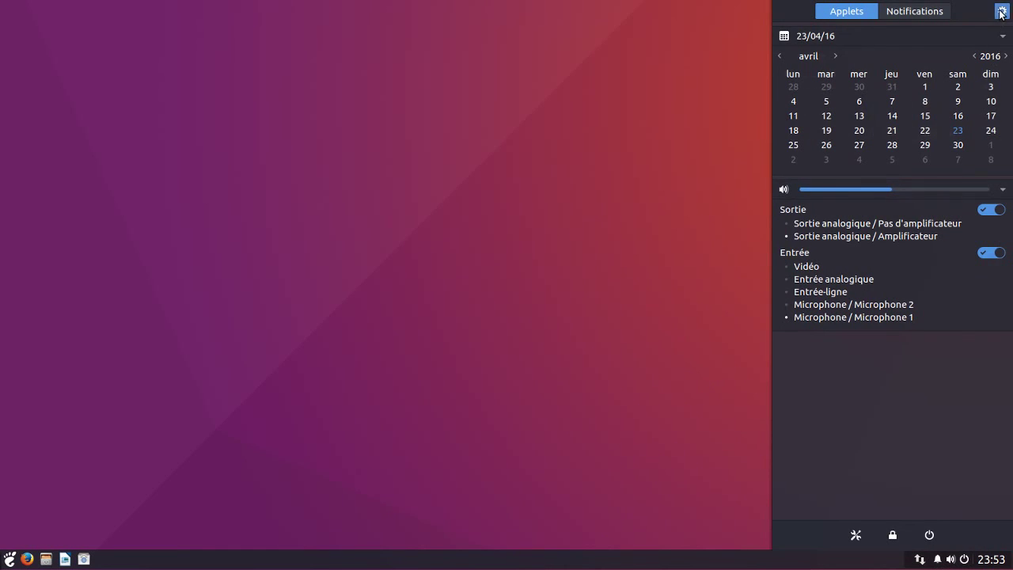
pyautogui.click(1001, 11)
pyautogui.click(920, 34)
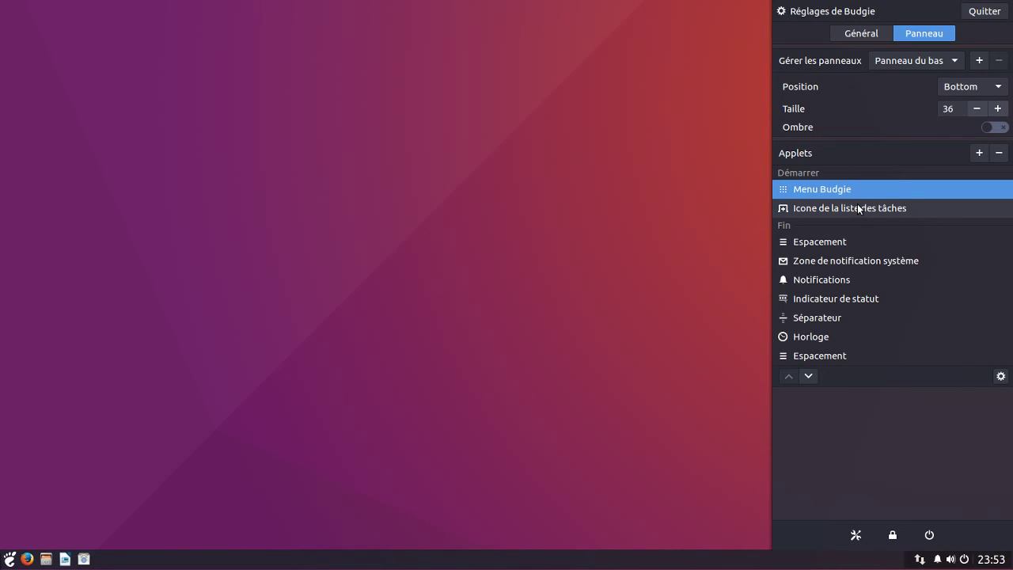
pyautogui.click(1001, 377)
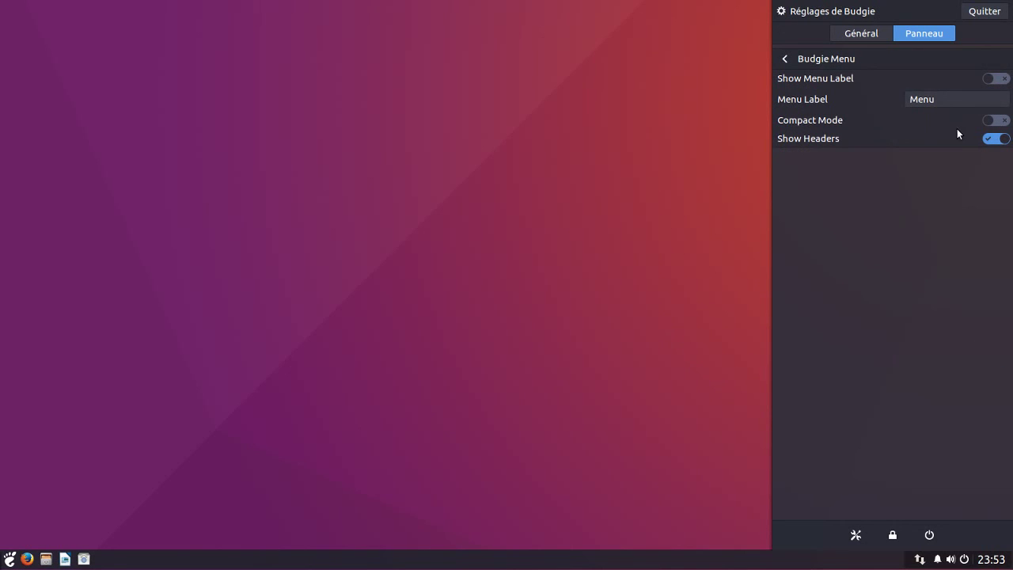
pyautogui.click(863, 34)
pyautogui.click(911, 35)
pyautogui.click(783, 60)
# Step: Enable Use larger icons for the Icone de la liste des tâches applet and return to the applet list
pyautogui.click(866, 209)
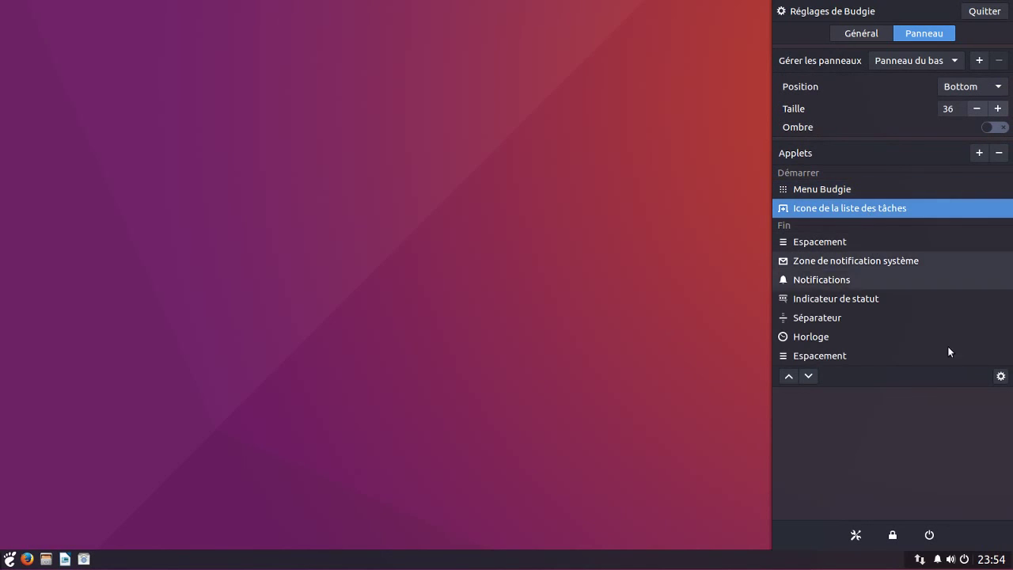
pyautogui.click(1001, 376)
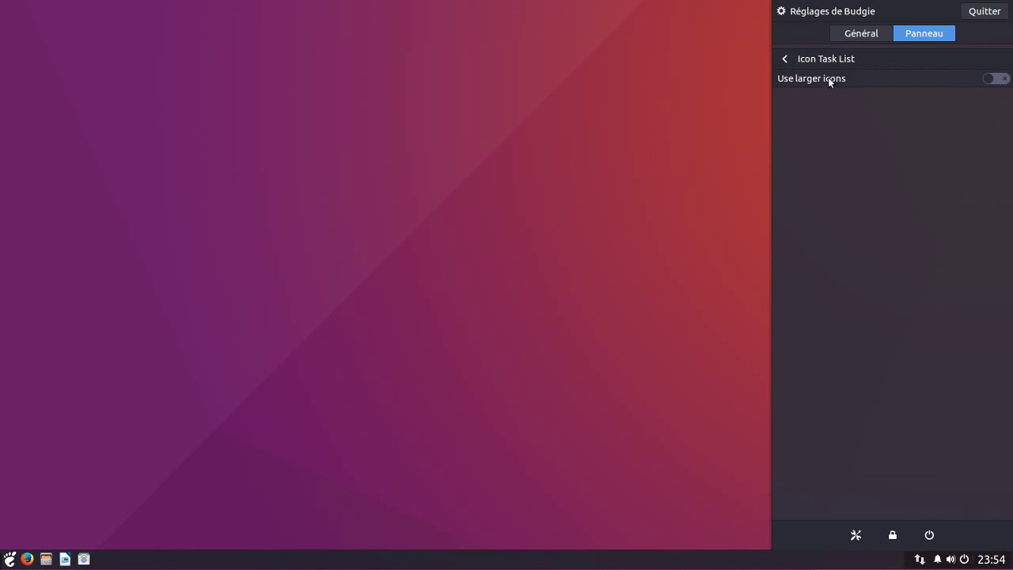
pyautogui.click(990, 79)
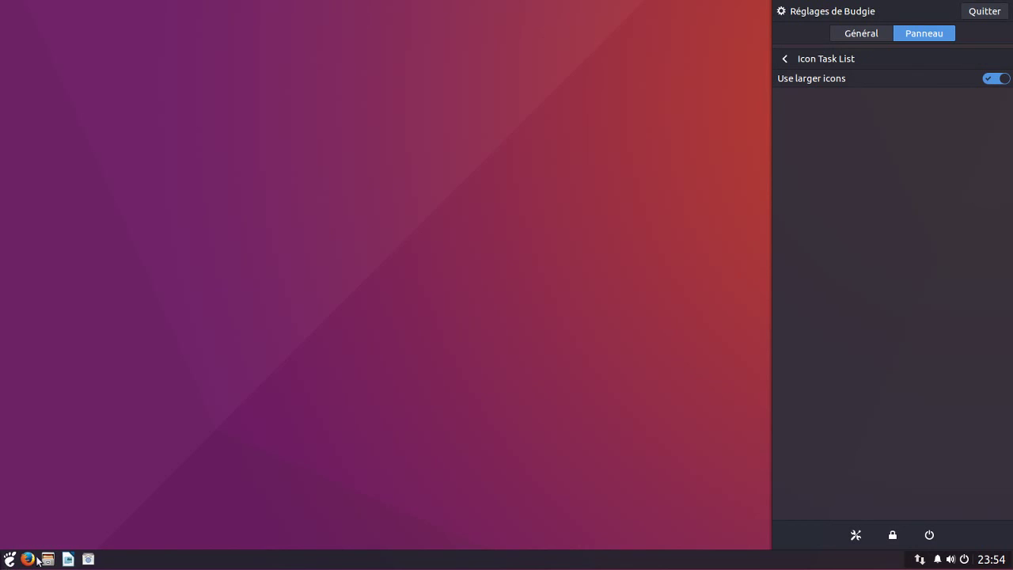
pyautogui.click(782, 61)
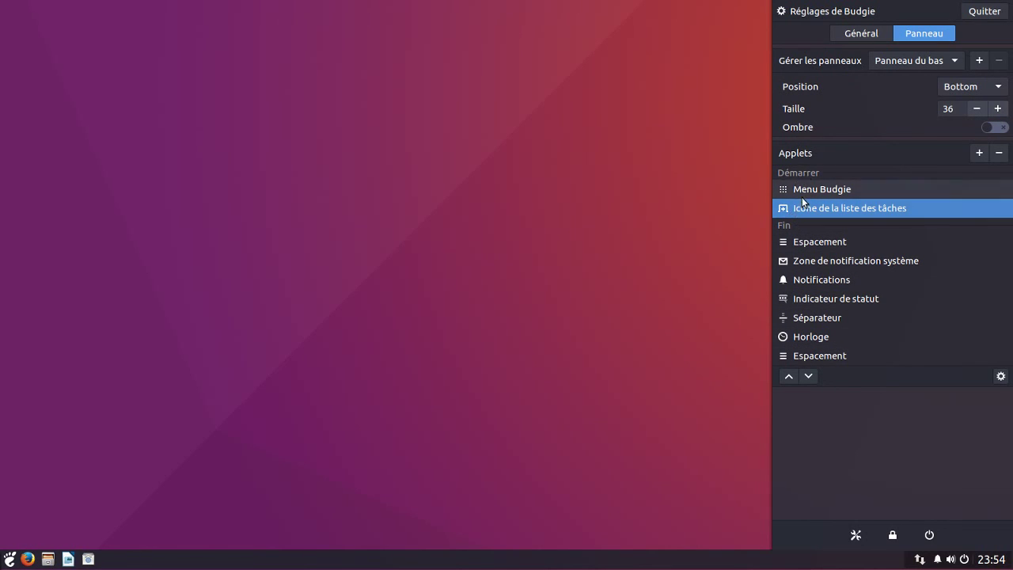
# Step: Try moving the Icone de la liste des tâches applet to the Centre group, and move it back to the Démarrer group
pyautogui.click(808, 377)
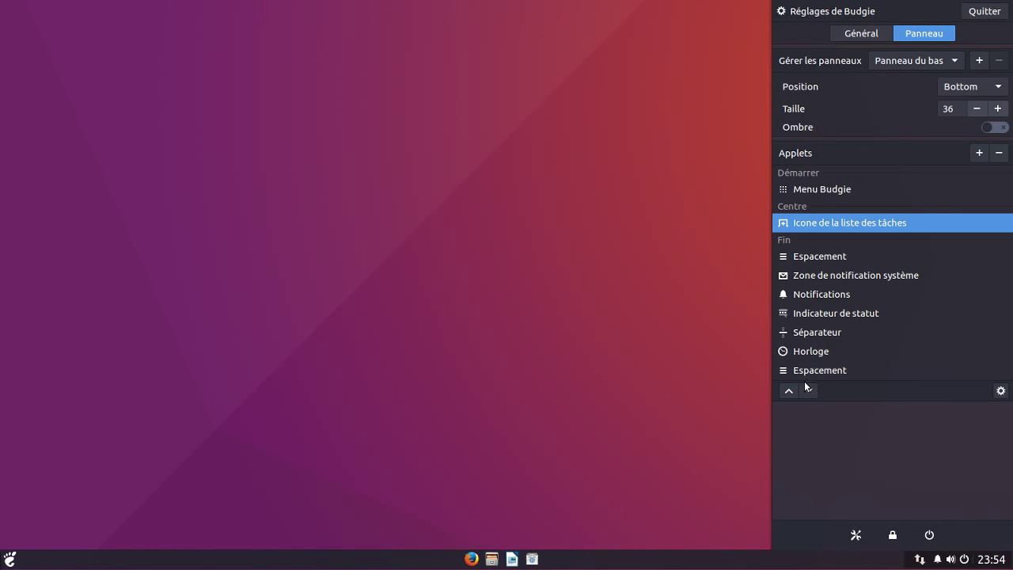
pyautogui.click(787, 392)
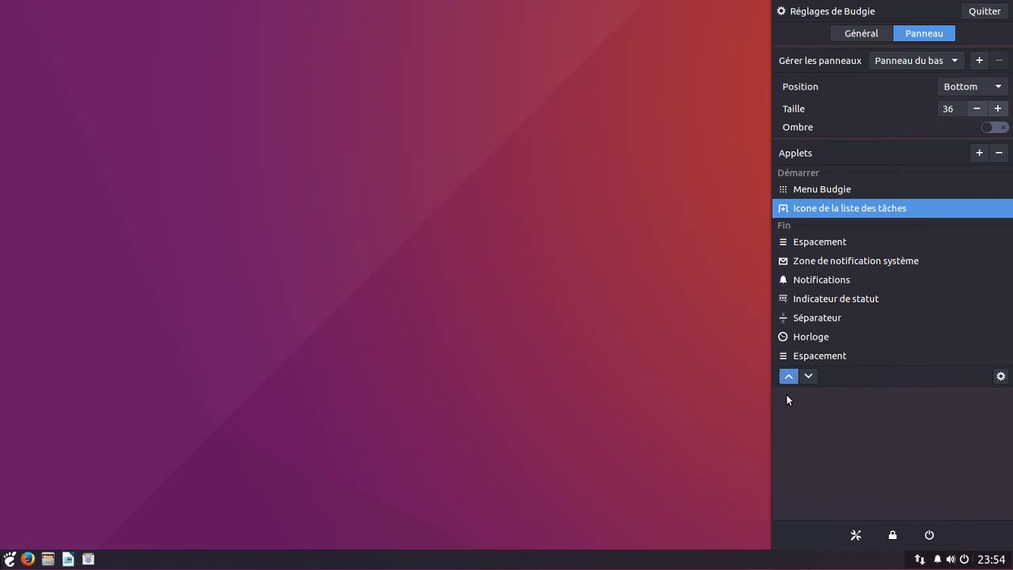
# Step: Try moving the first Espacement applet in the Fin group down one place and back up, and remove it from the panel
pyautogui.click(805, 251)
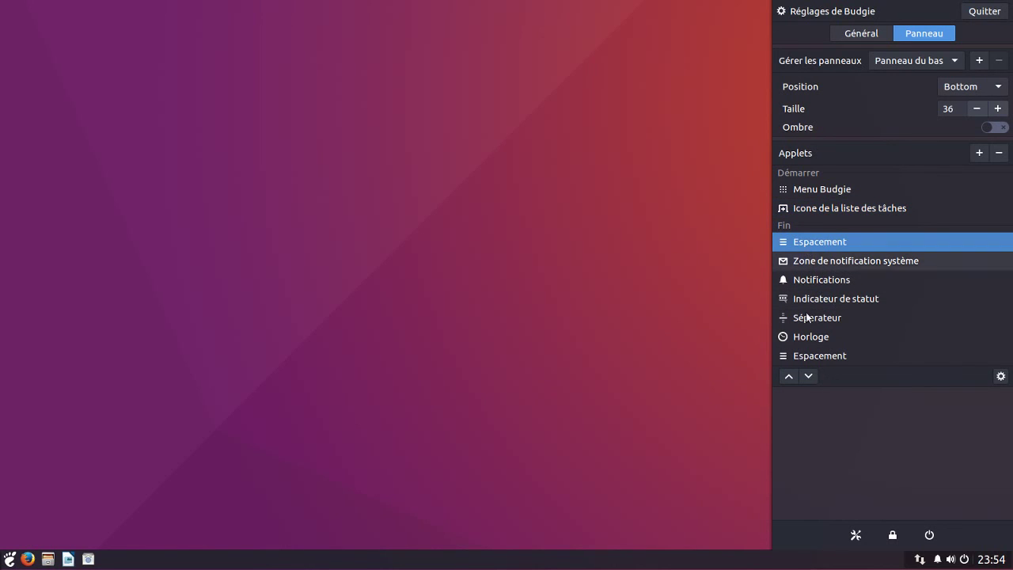
pyautogui.click(808, 376)
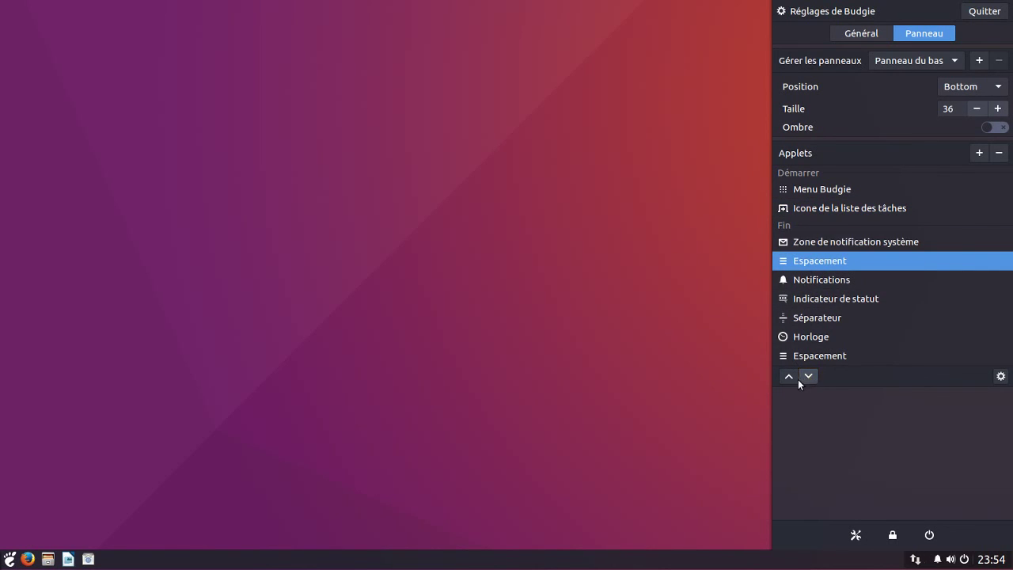
pyautogui.click(788, 378)
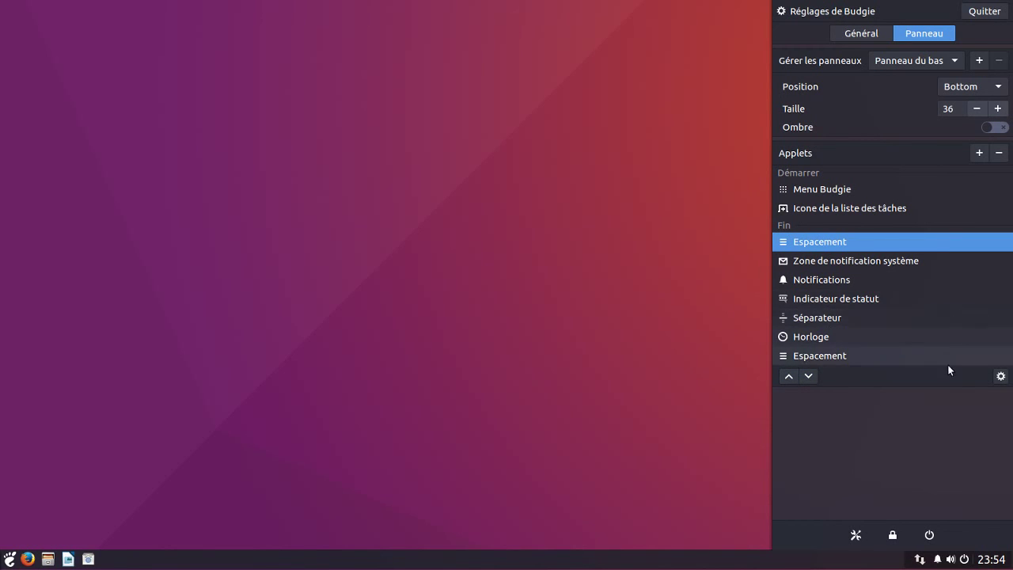
pyautogui.click(999, 155)
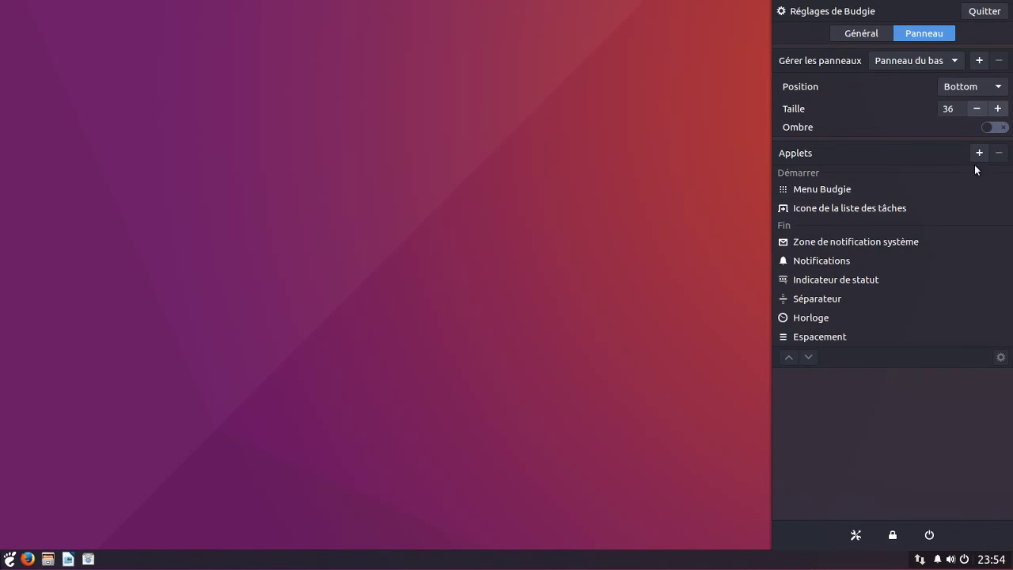
# Step: Check whether the Zone de notification système, Notifications and Indicateur de statut applets offer settings, and remove the Séparateur applet from the bottom panel
pyautogui.click(823, 245)
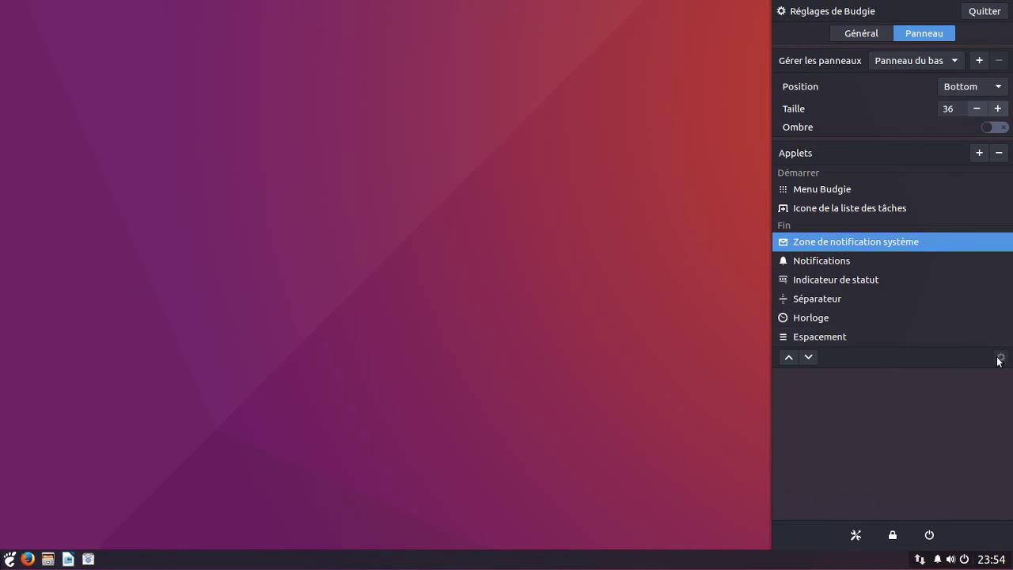
pyautogui.click(820, 261)
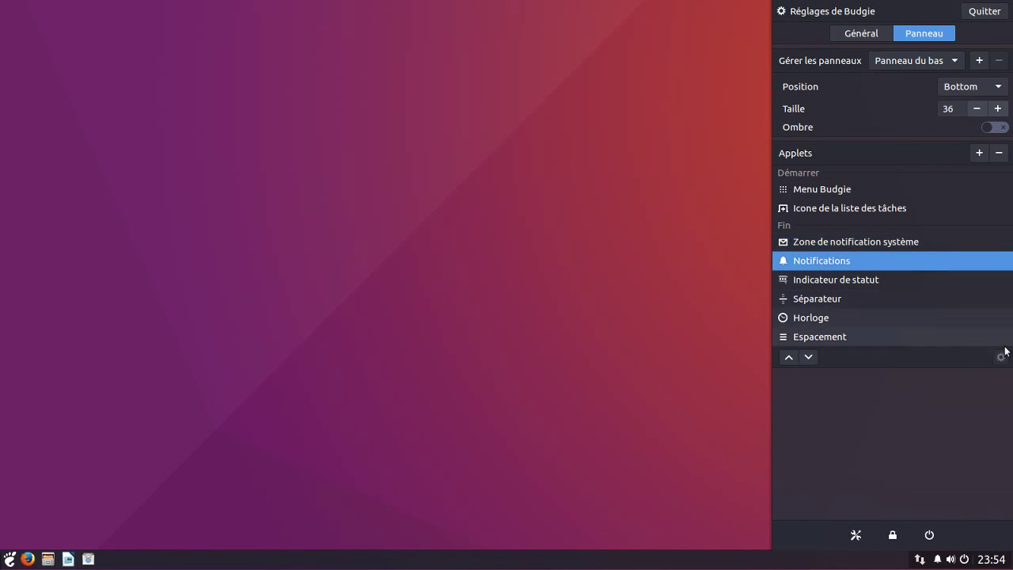
pyautogui.click(880, 283)
pyautogui.click(816, 301)
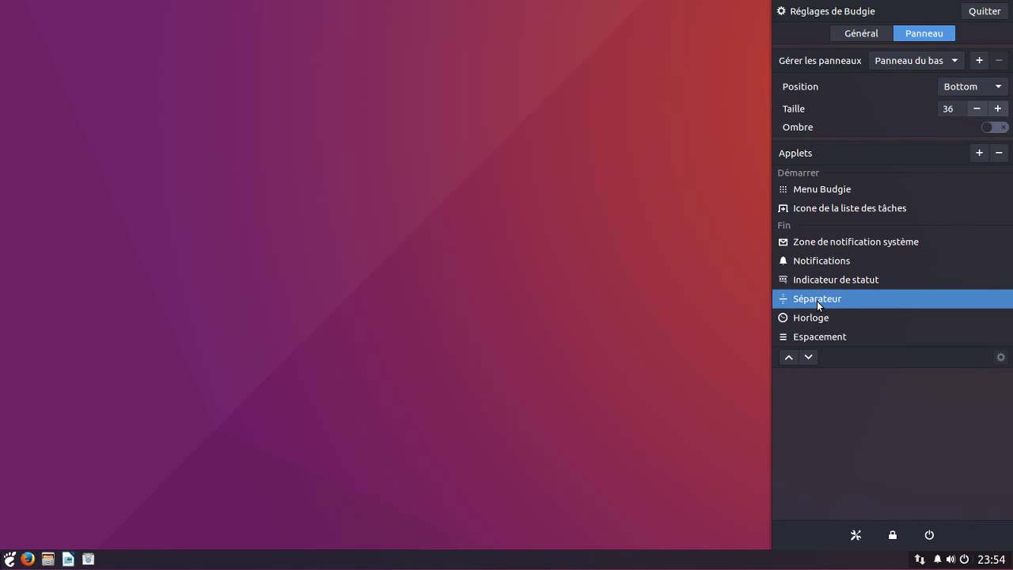
pyautogui.click(997, 154)
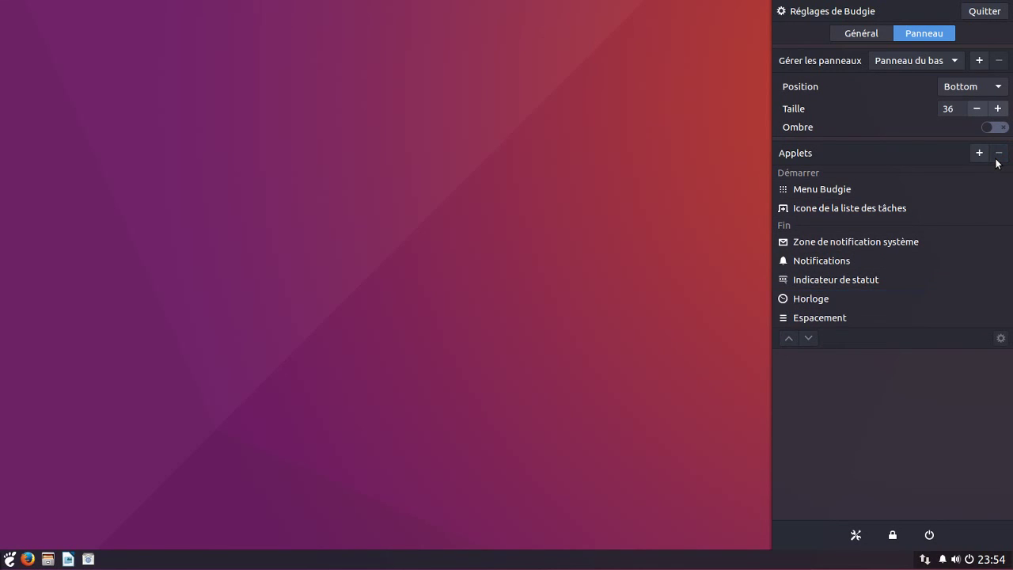
# Step: Check the Indicateur de statut and Horloge applets for settings, and remove the remaining Espacement applet after Horloge
pyautogui.click(842, 283)
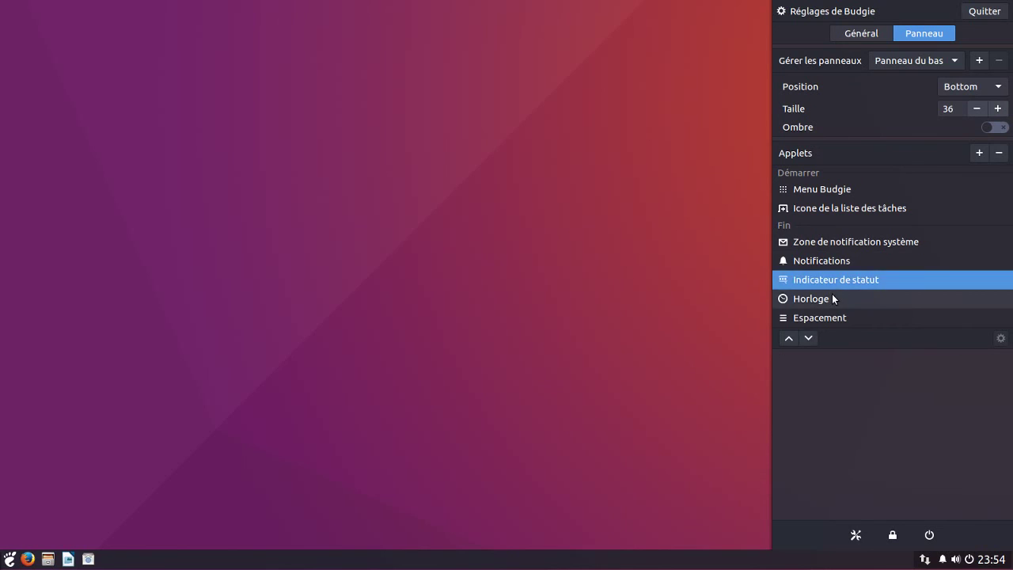
pyautogui.click(833, 297)
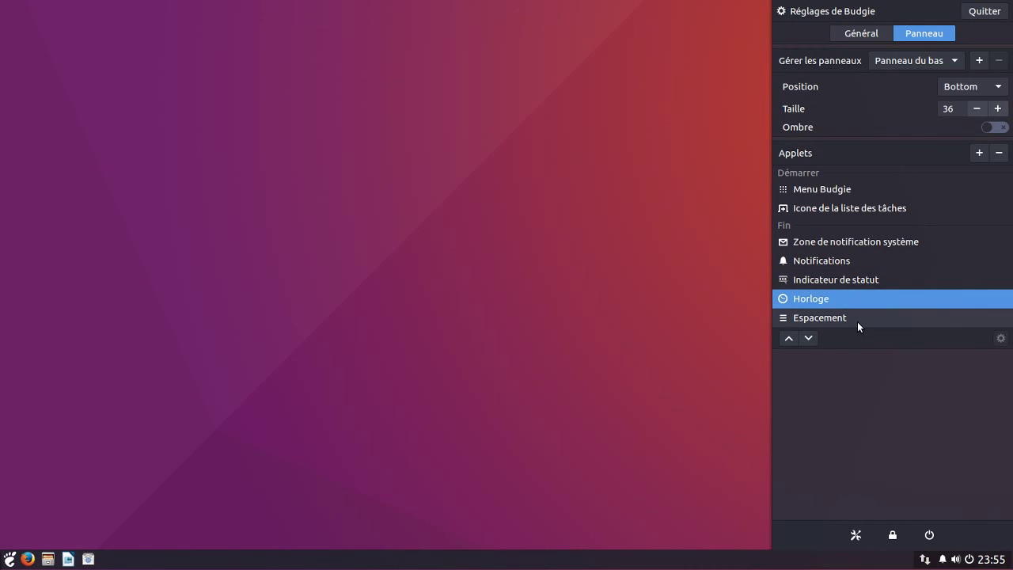
pyautogui.click(857, 320)
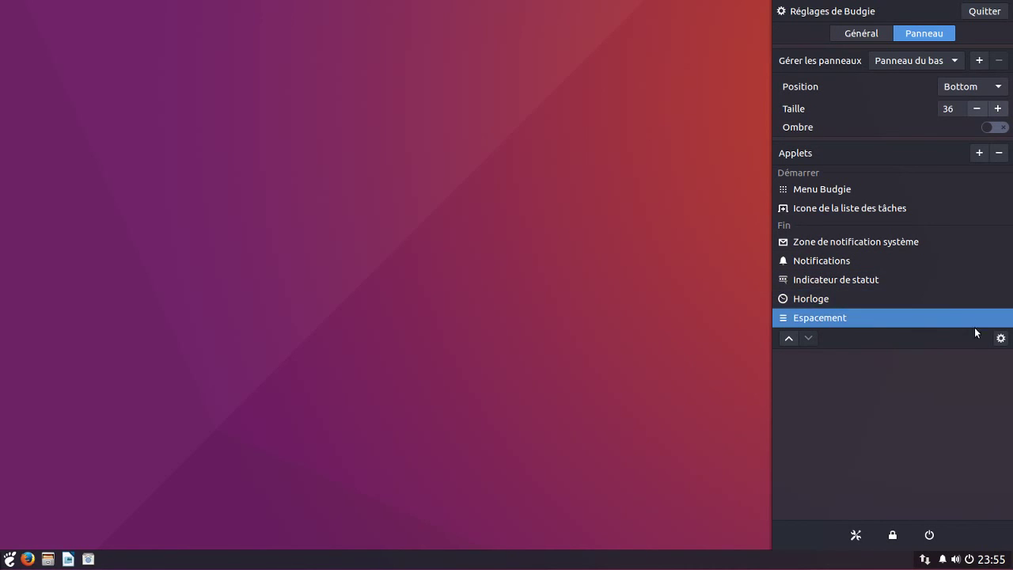
pyautogui.click(998, 158)
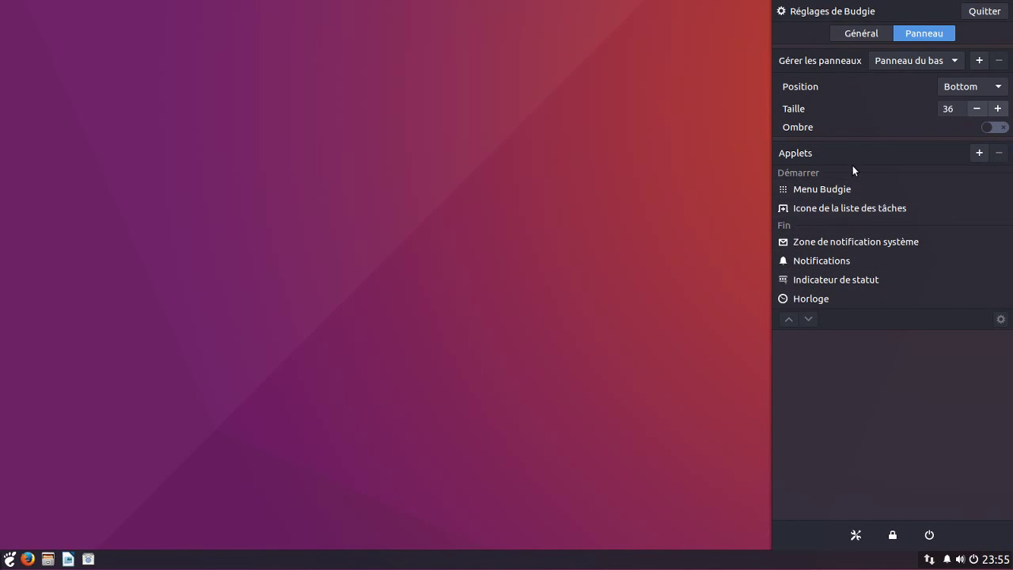
# Step: Create an additional panel and delete the existing Panneau du bas
pyautogui.click(978, 61)
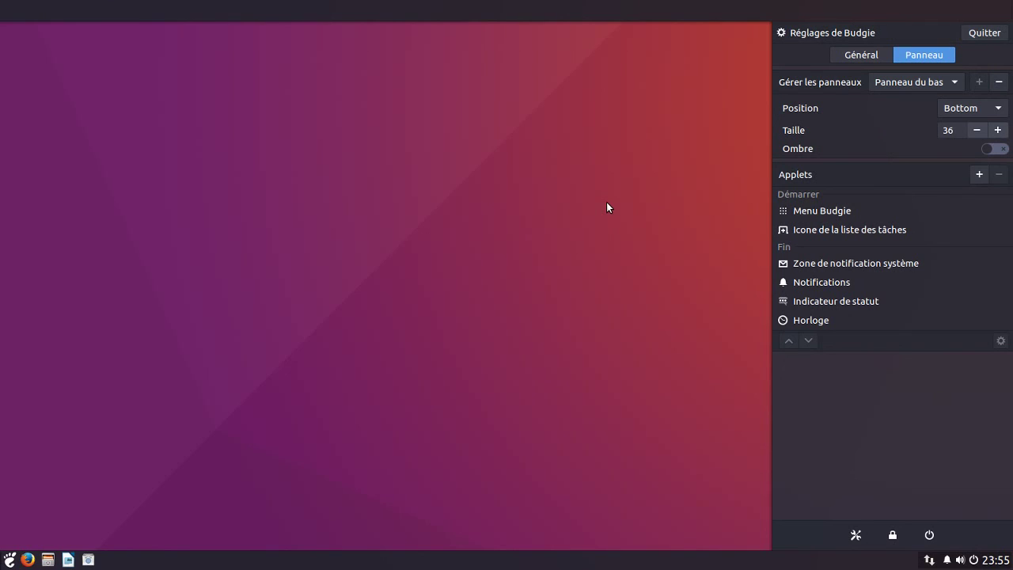
pyautogui.click(944, 86)
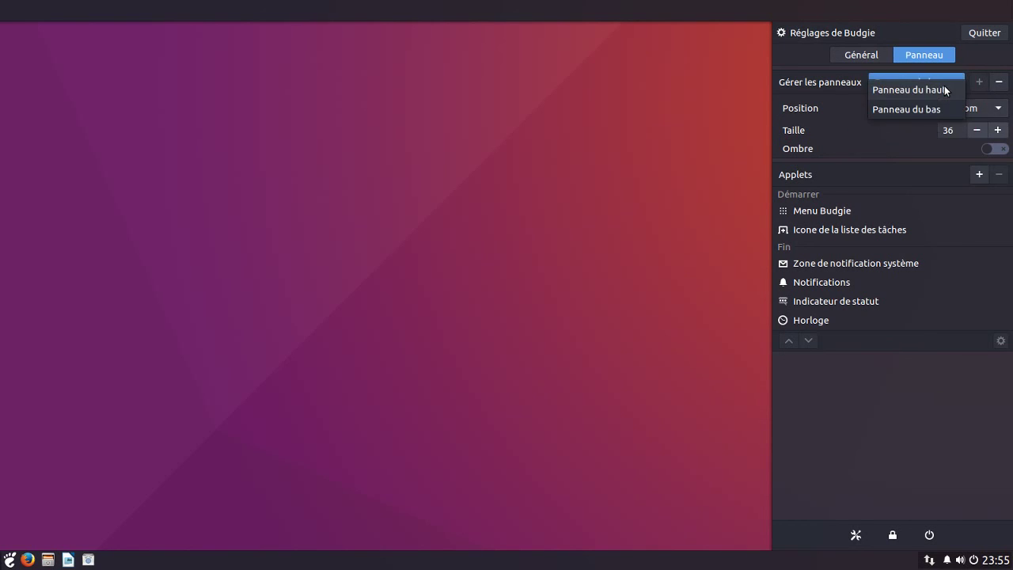
pyautogui.click(938, 109)
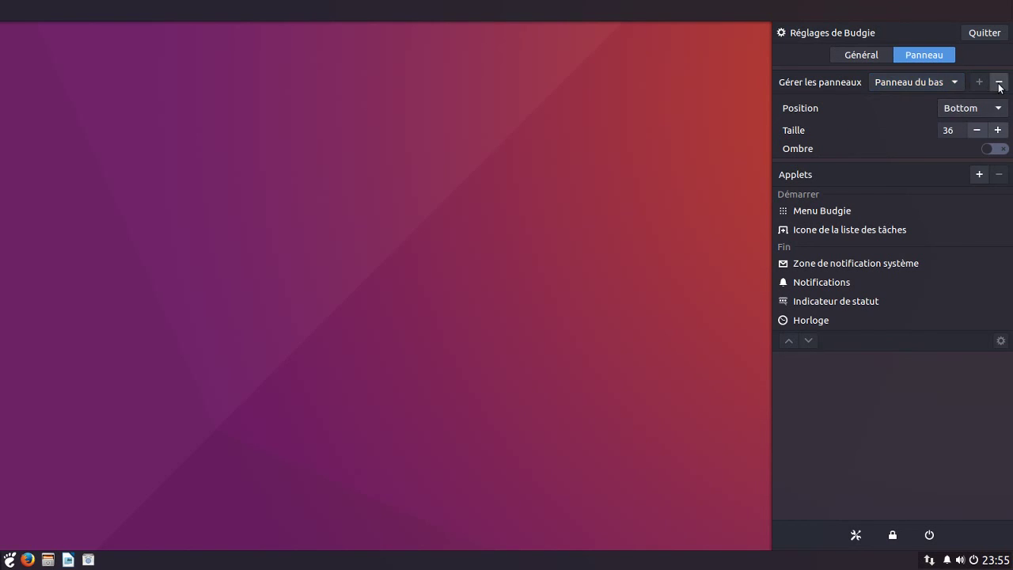
pyautogui.click(999, 83)
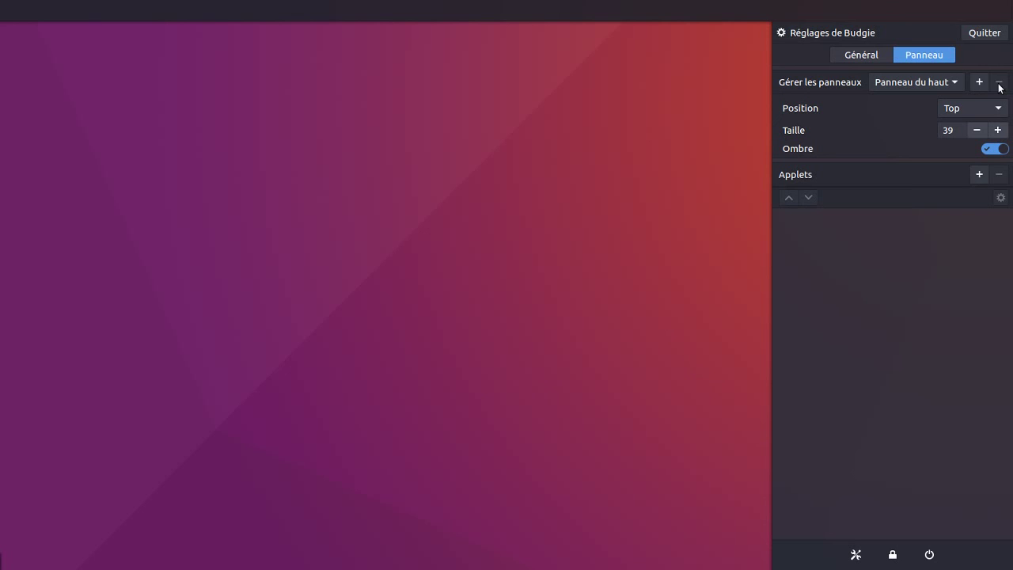
# Step: Set the position of the remaining empty Panneau du haut to Bottom
pyautogui.click(960, 82)
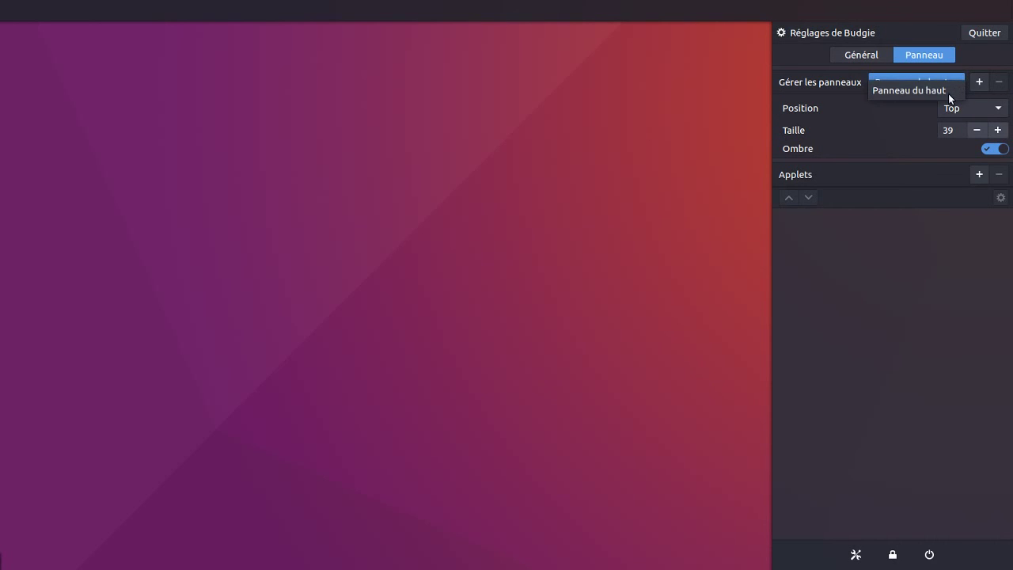
pyautogui.click(948, 94)
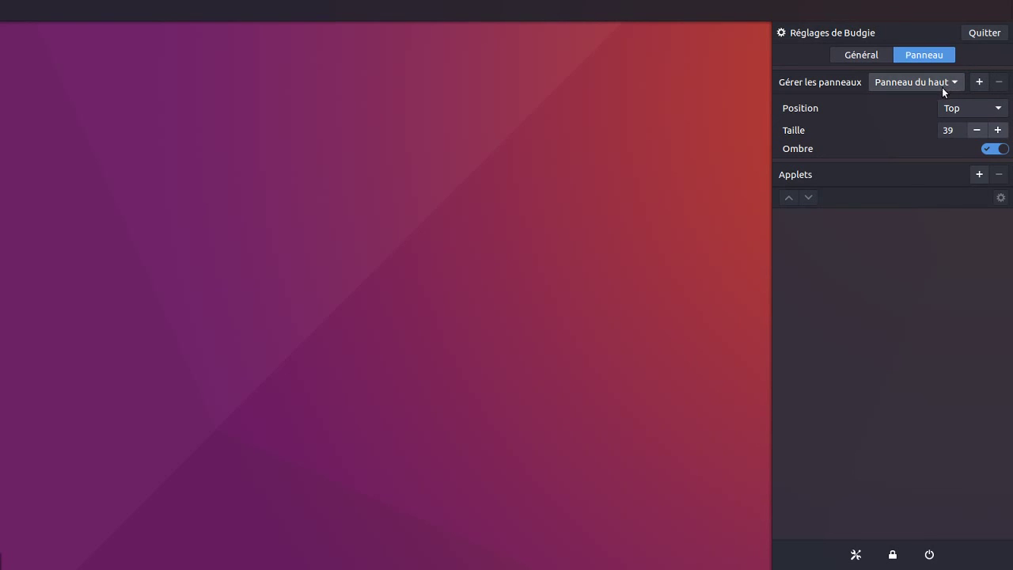
pyautogui.click(964, 107)
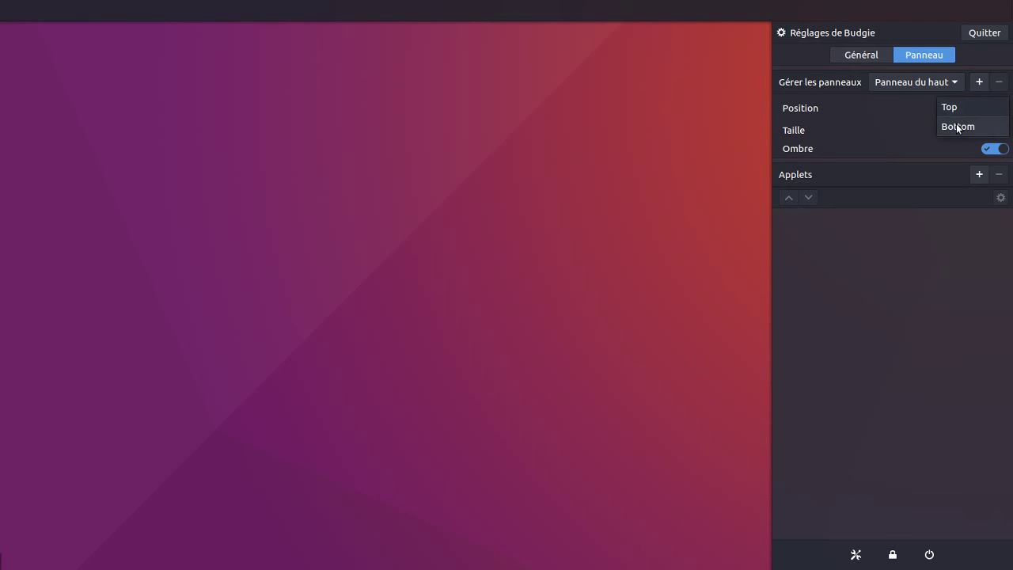
pyautogui.click(958, 127)
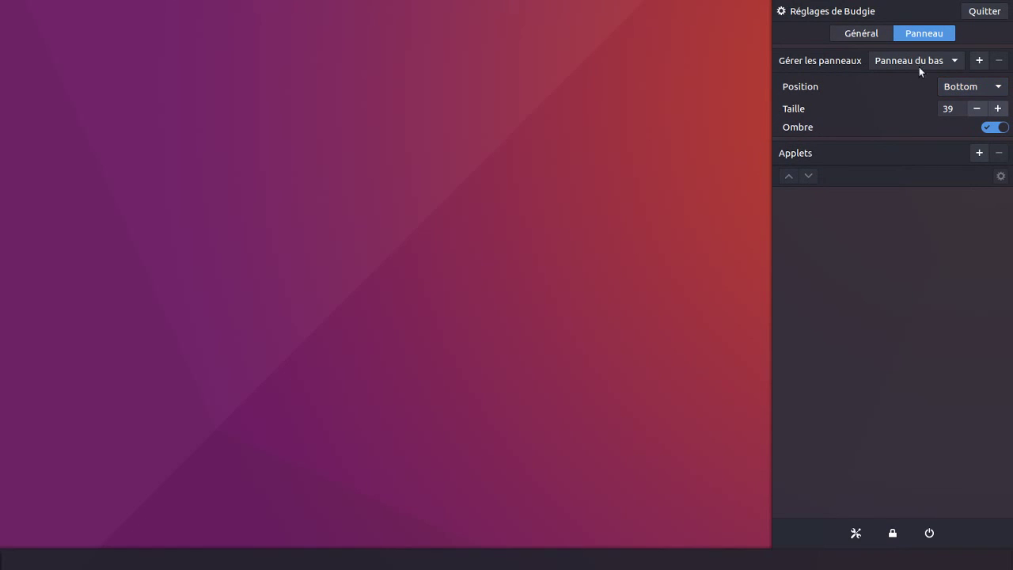
# Step: Look over the applets available for the empty bottom panel and add the Menu Budgie applet to it
pyautogui.click(854, 36)
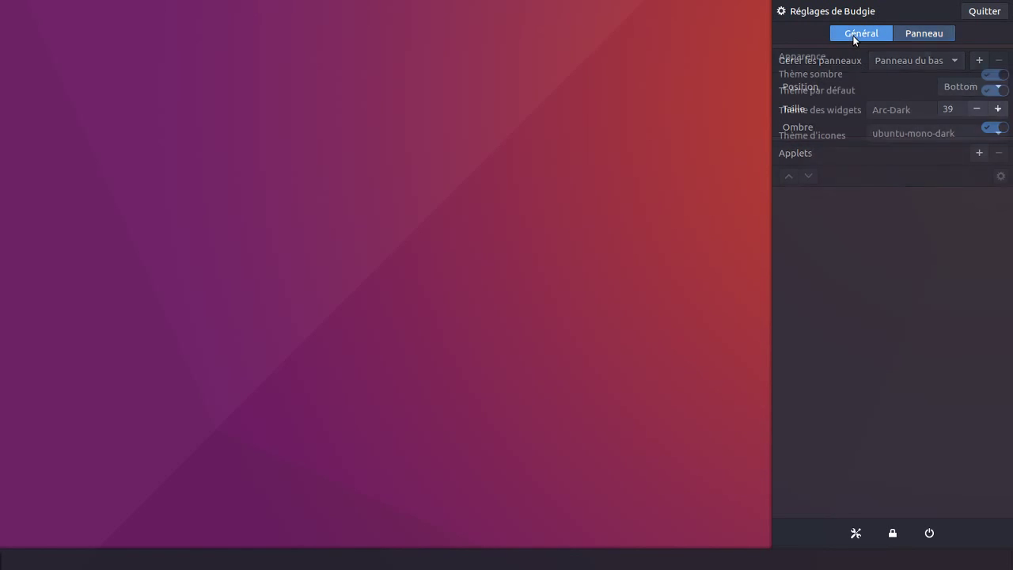
pyautogui.click(946, 35)
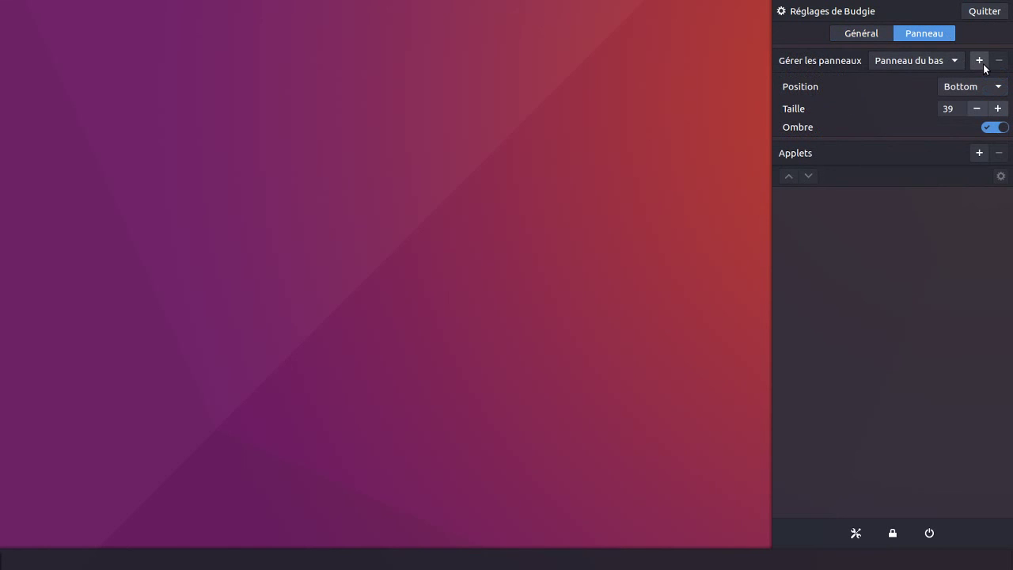
pyautogui.click(981, 156)
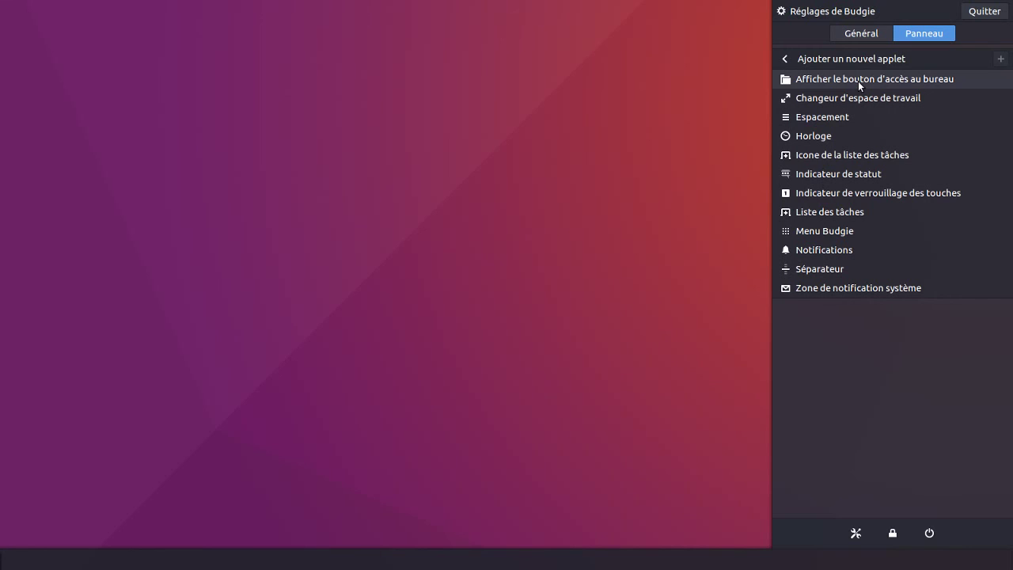
pyautogui.click(786, 61)
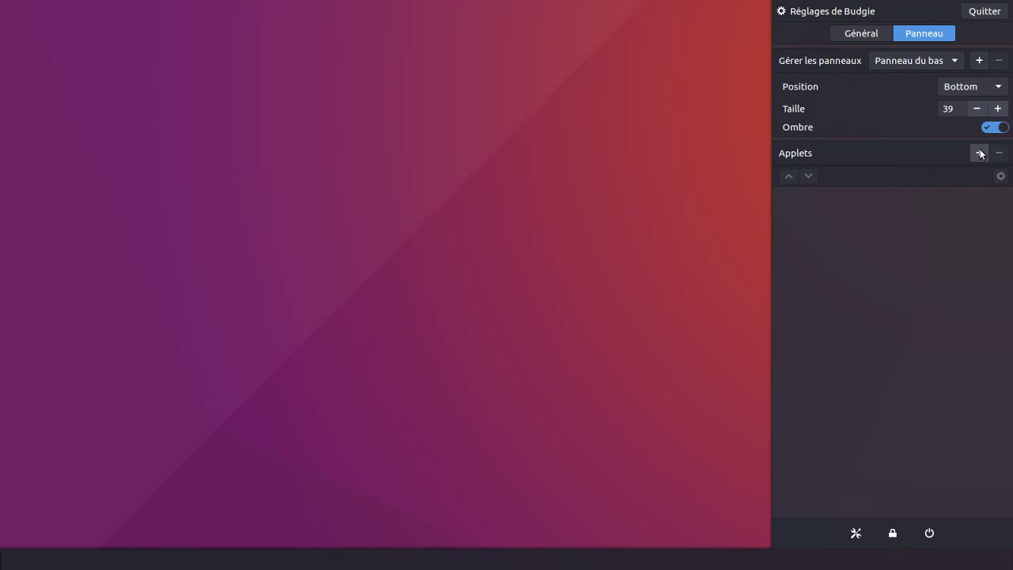
pyautogui.click(979, 153)
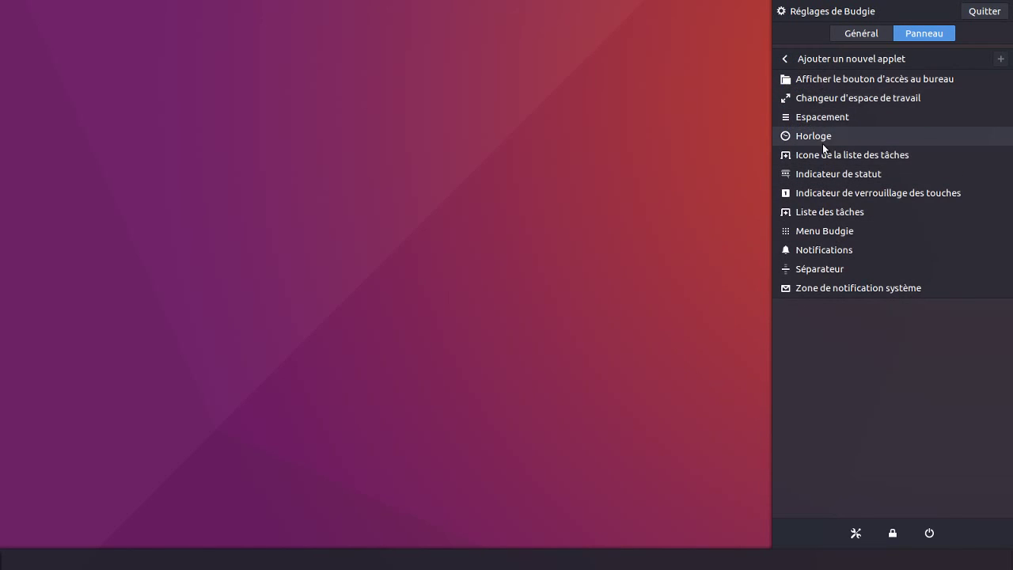
pyautogui.click(837, 230)
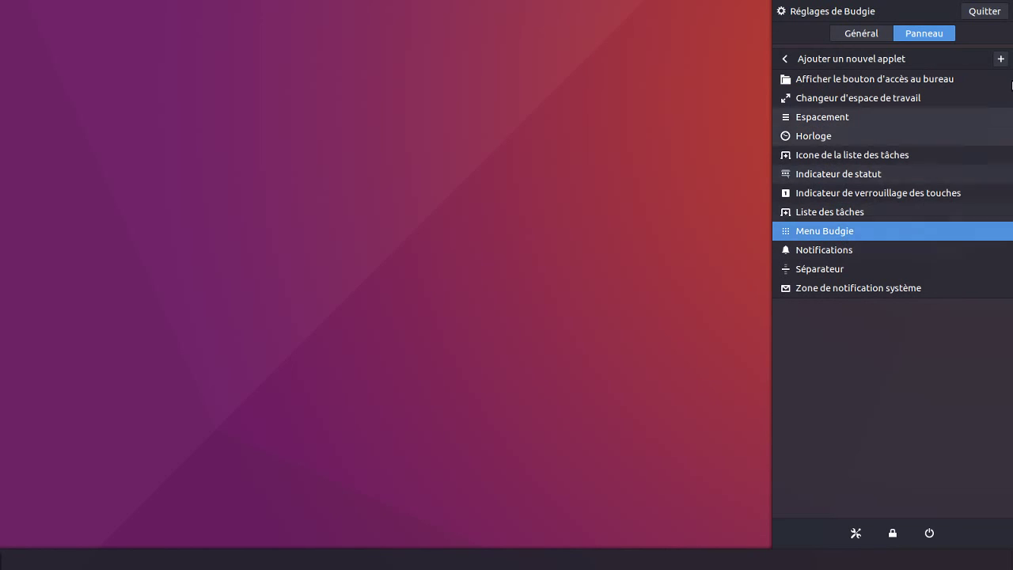
pyautogui.click(1000, 60)
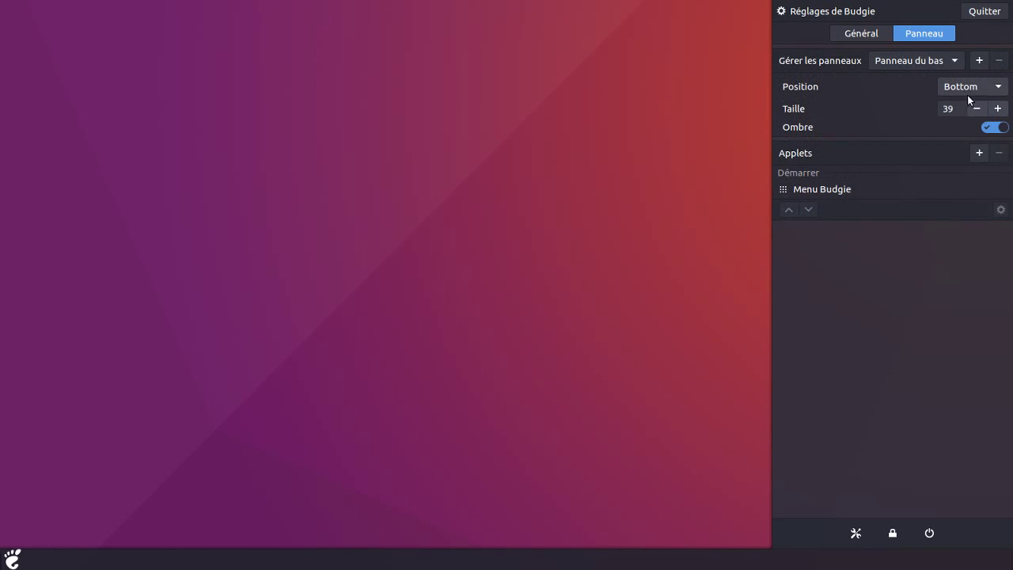
# Step: Add the Afficher le bouton d'accès au bureau and Changeur d'espace de travail applets to the bottom panel
pyautogui.click(980, 153)
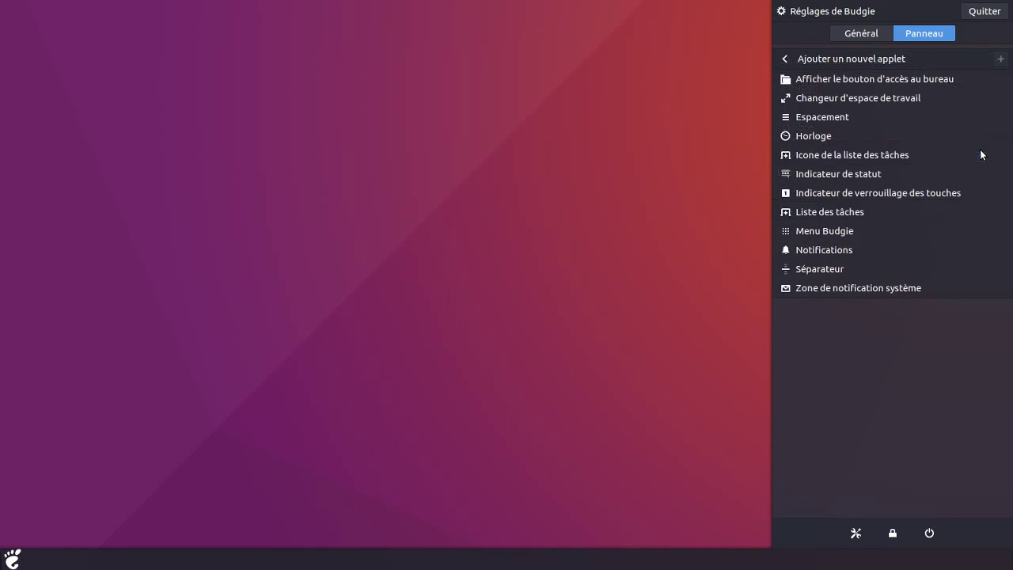
pyautogui.click(840, 81)
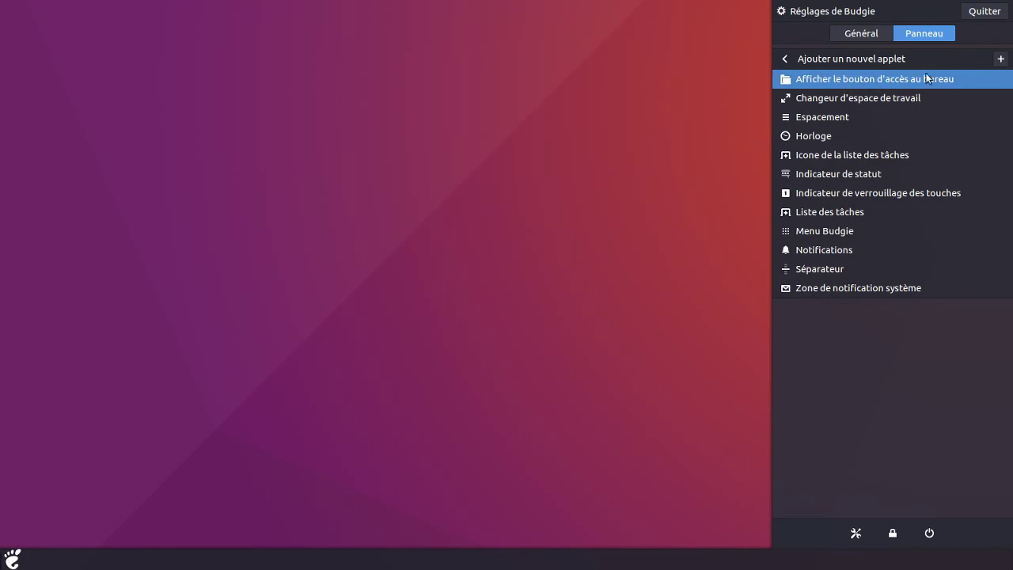
pyautogui.click(1000, 60)
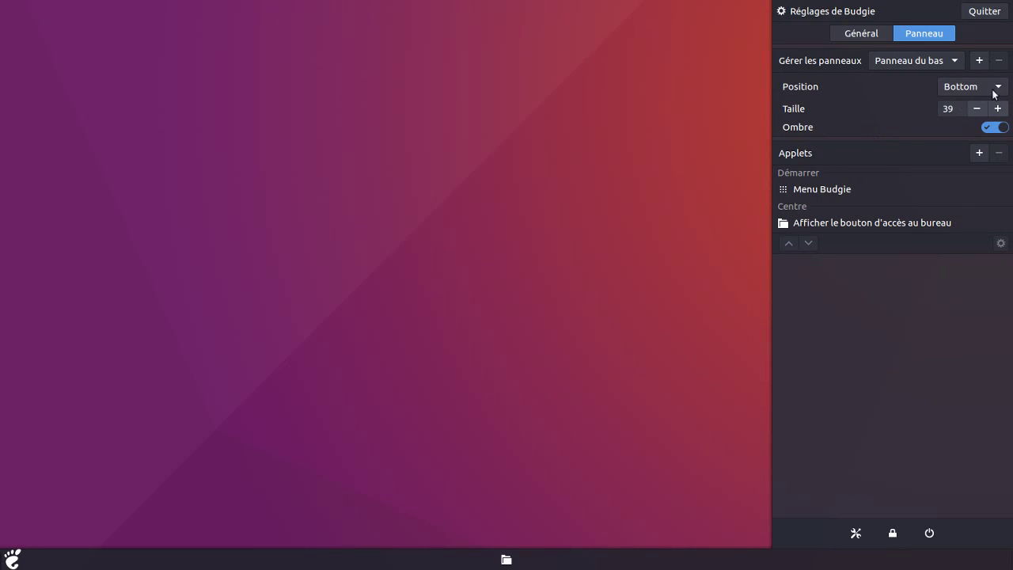
pyautogui.click(979, 155)
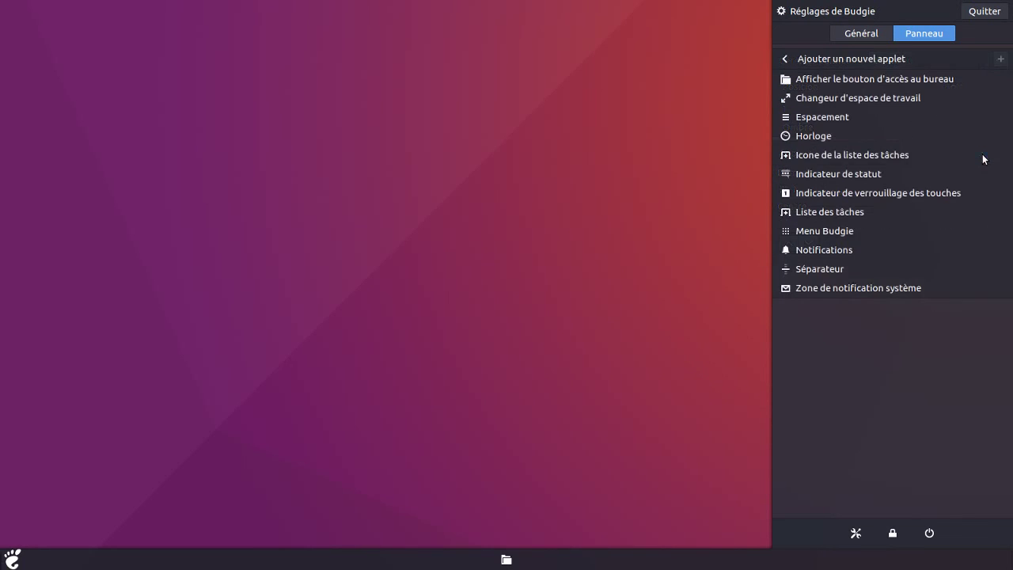
pyautogui.click(885, 98)
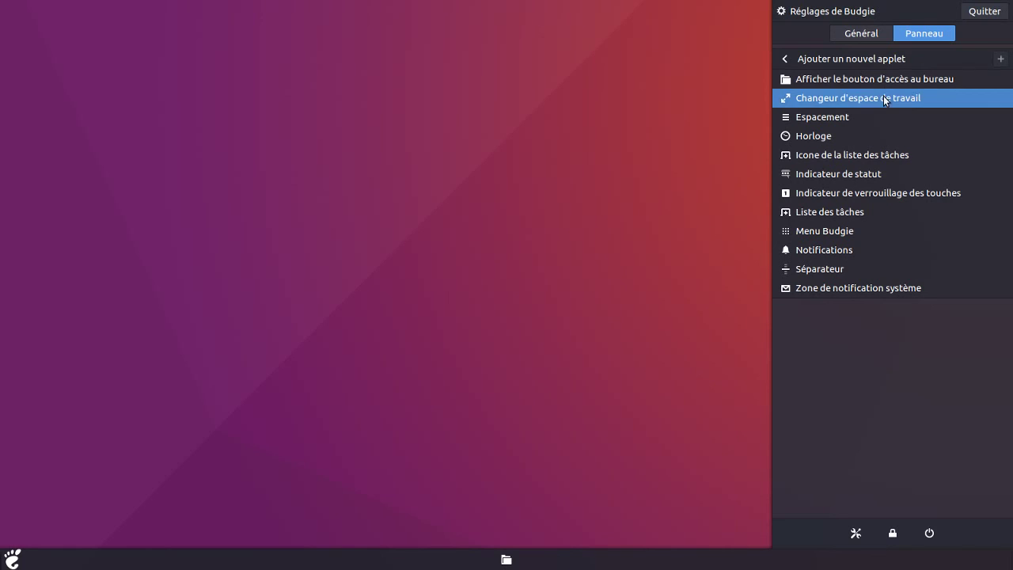
pyautogui.click(1000, 59)
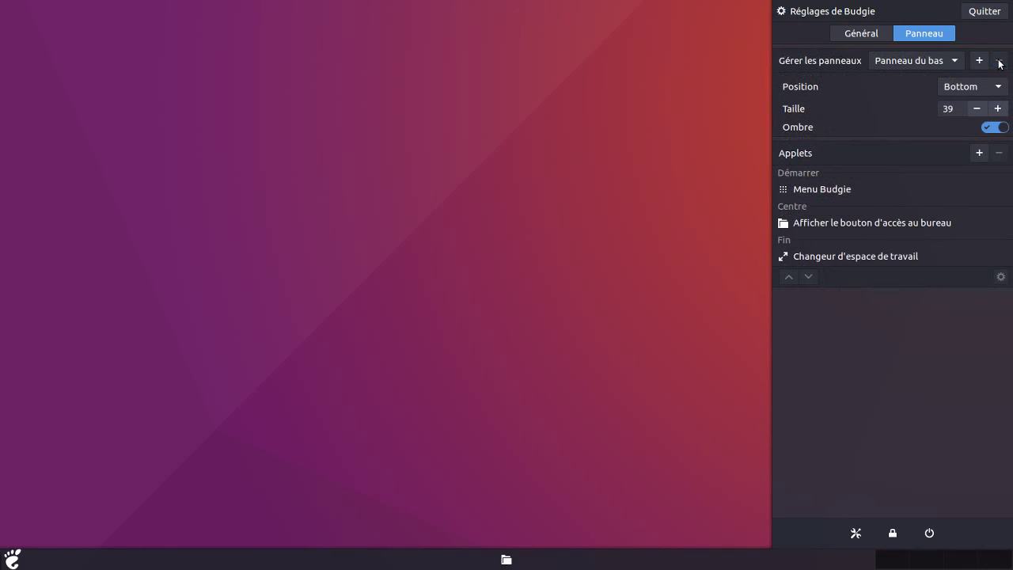
# Step: Add the Horloge and Icone de la liste des tâches applets to the bottom panel
pyautogui.click(980, 154)
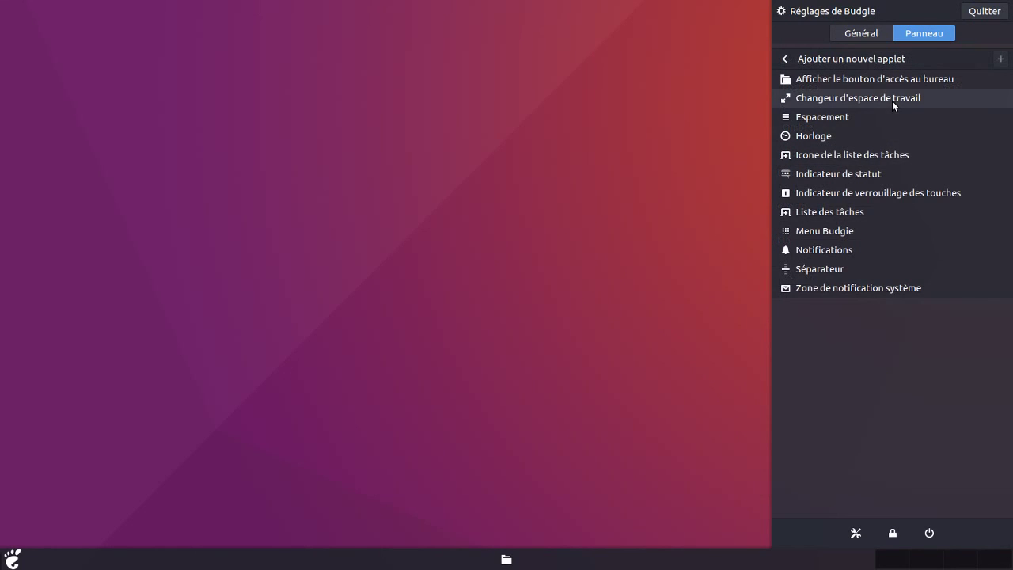
pyautogui.click(872, 134)
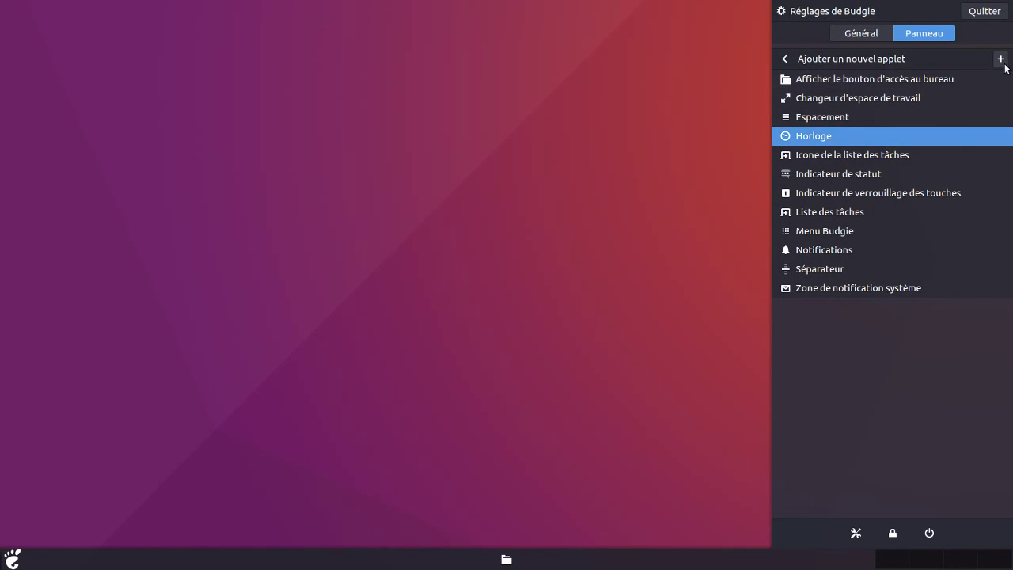
pyautogui.click(1001, 60)
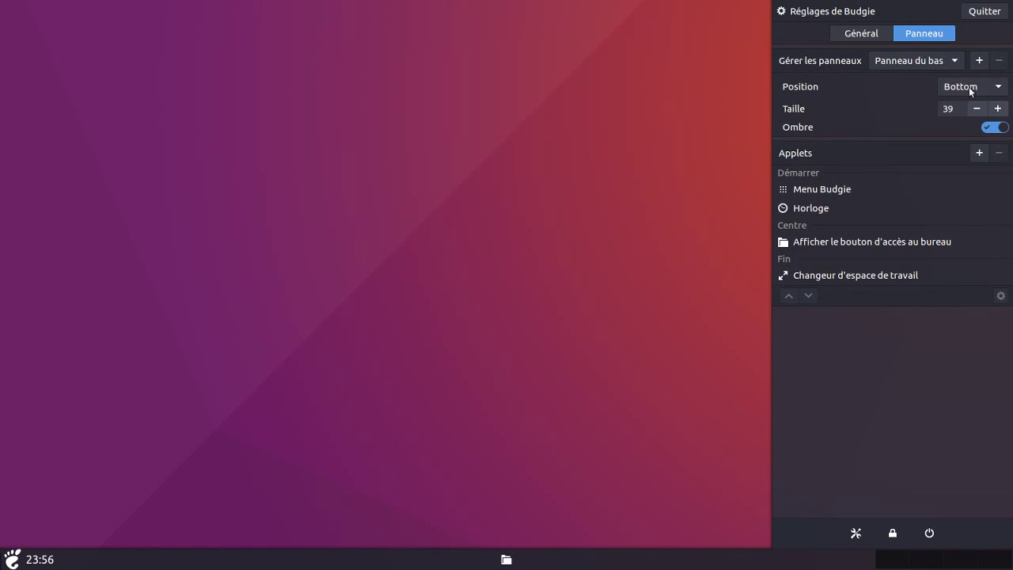
pyautogui.click(980, 153)
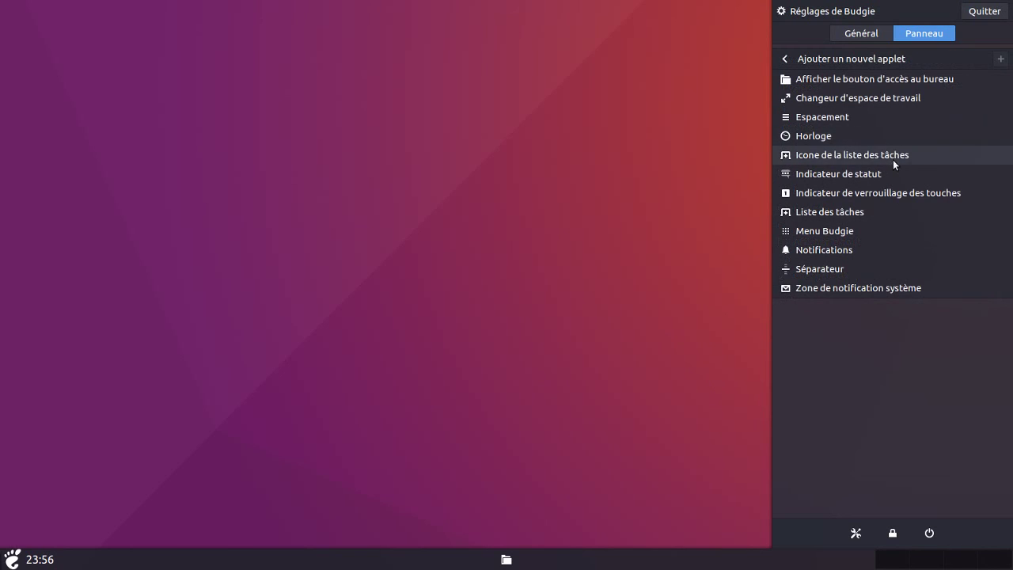
pyautogui.click(893, 157)
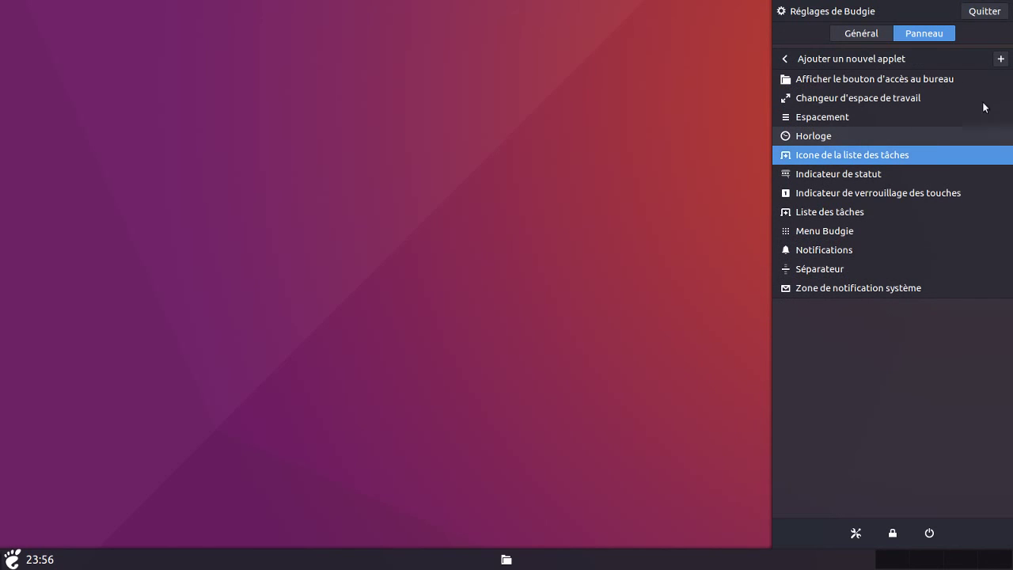
pyautogui.click(1001, 59)
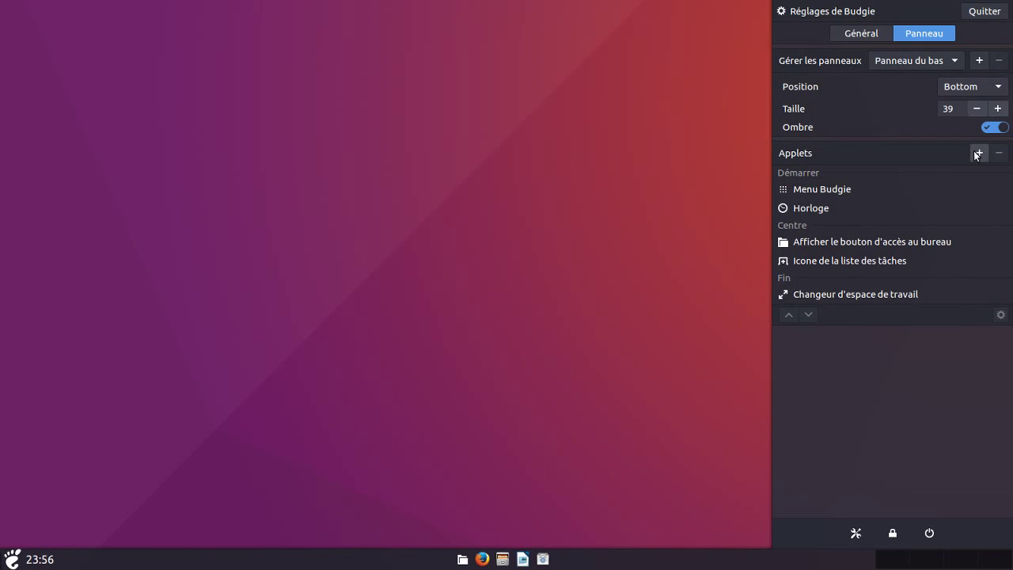
# Step: Move the Horloge applet down to the last place in the panel's Fin section
pyautogui.click(837, 208)
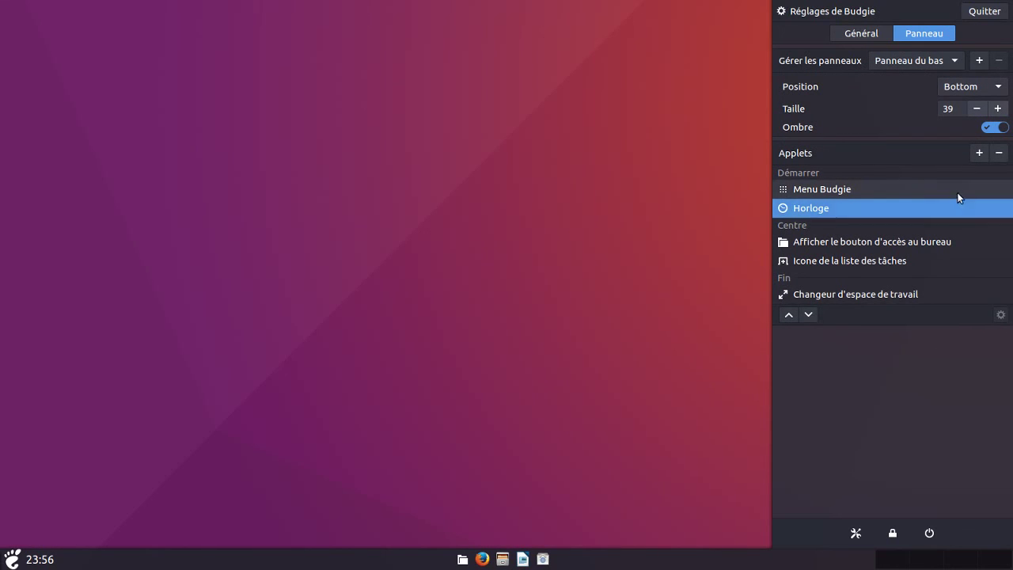
pyautogui.click(809, 315)
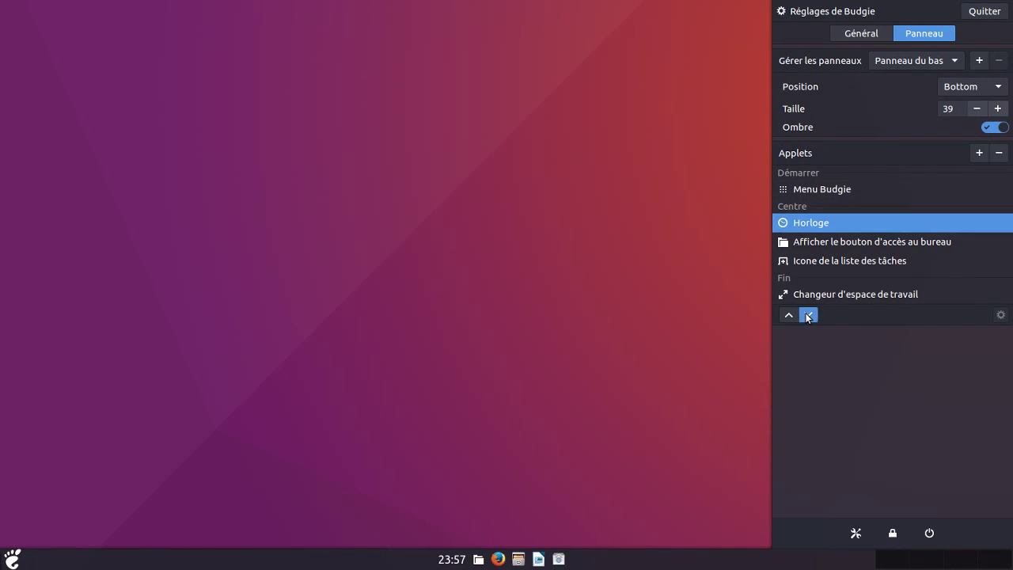
pyautogui.click(808, 315)
pyautogui.click(808, 315)
pyautogui.click(808, 315)
pyautogui.click(808, 315)
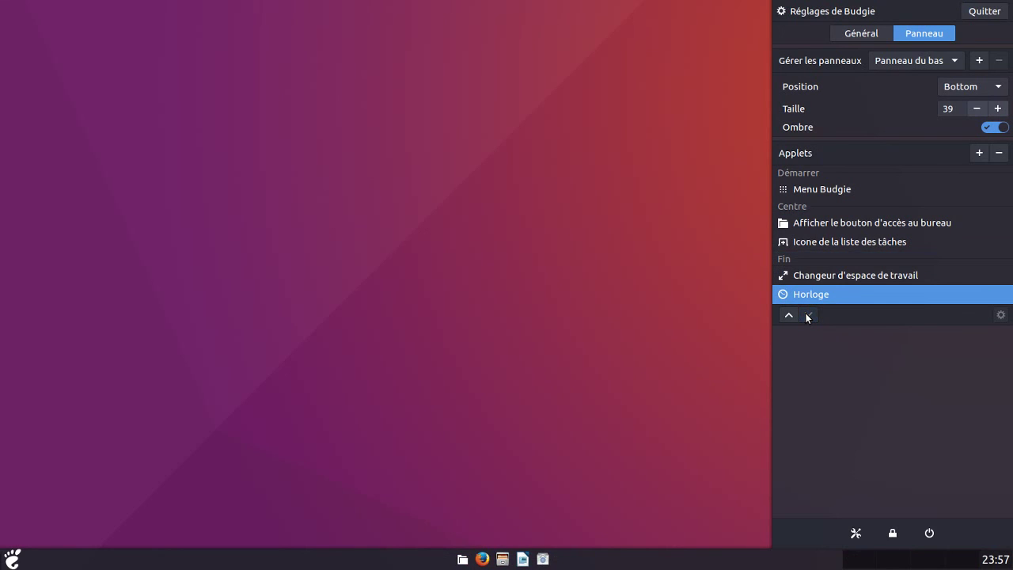
# Step: Move the Icone de la liste des tâches applet up into the Démarrer section, below Menu Budgie
pyautogui.click(853, 239)
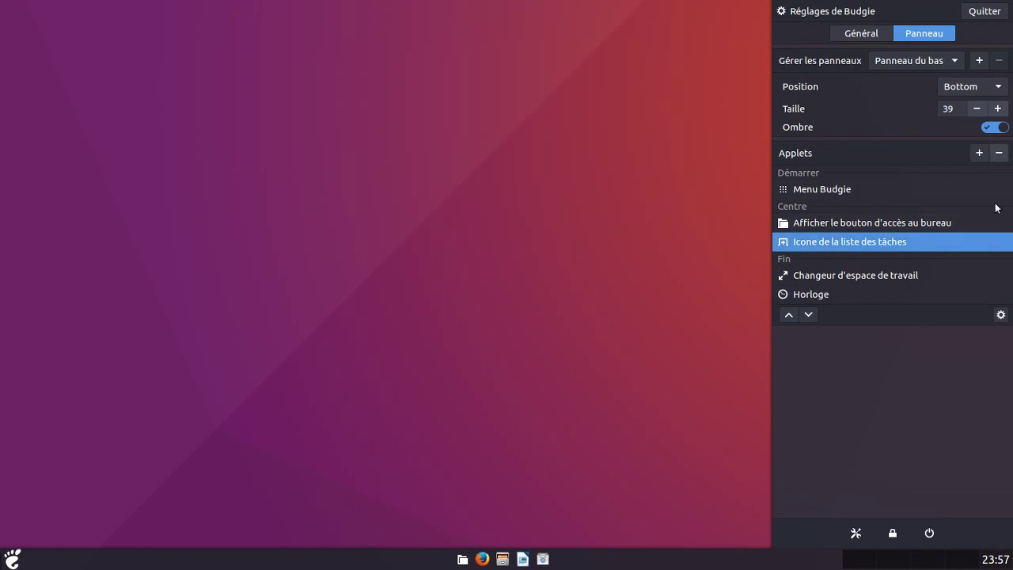
pyautogui.click(789, 314)
pyautogui.click(789, 314)
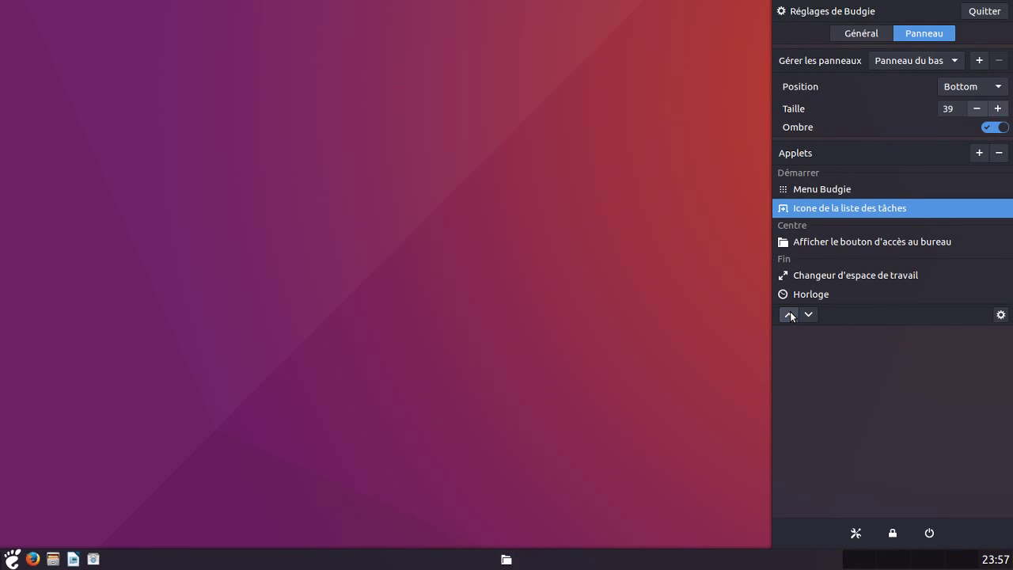
# Step: Move the Afficher le bouton d'accès au bureau applet into the Fin section, between Changeur d'espace de travail and Horloge
pyautogui.click(828, 243)
pyautogui.click(808, 316)
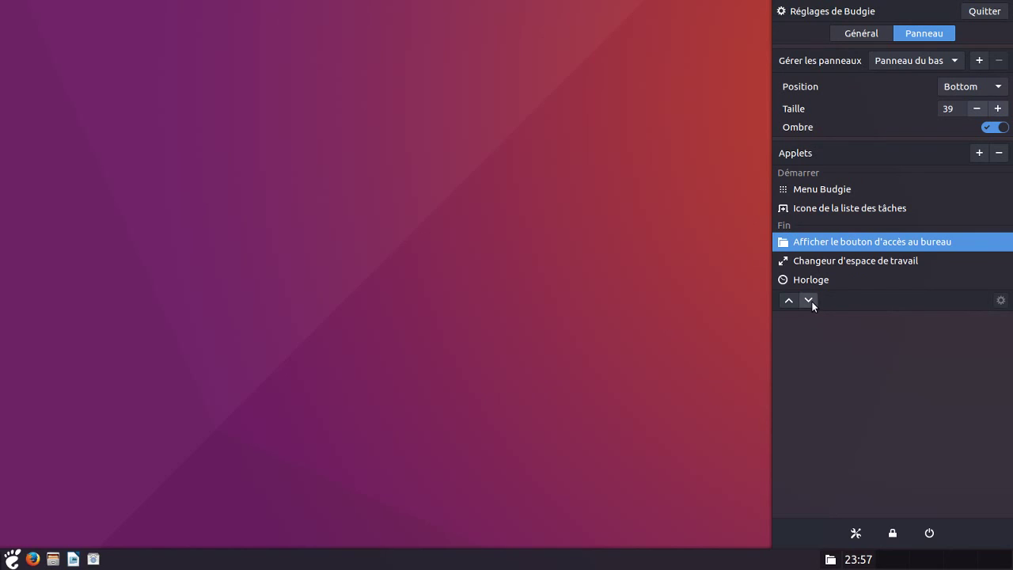
pyautogui.click(812, 302)
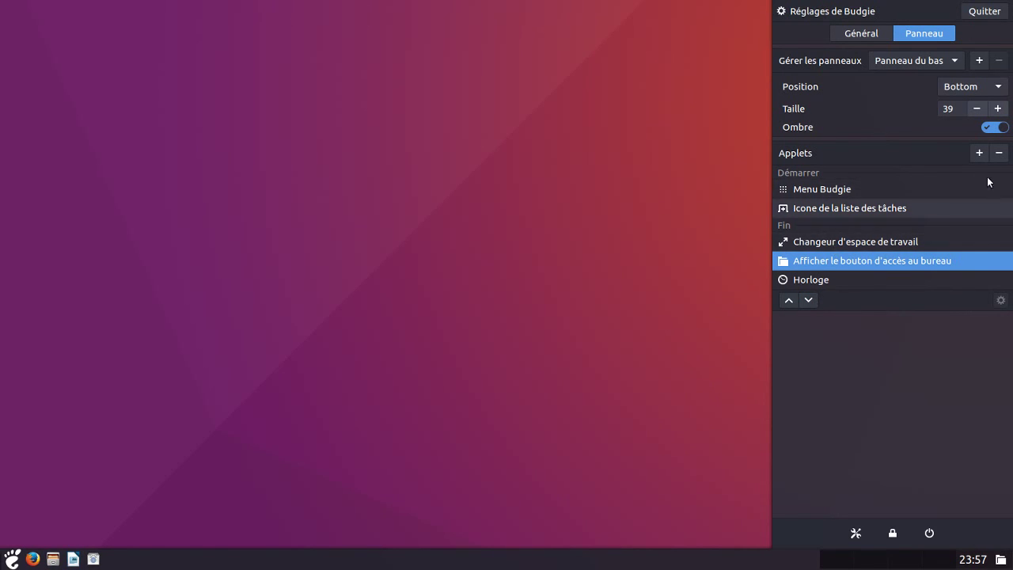
# Step: Add the Indicateur de statut and Liste des tâches applets to the bottom panel
pyautogui.click(979, 152)
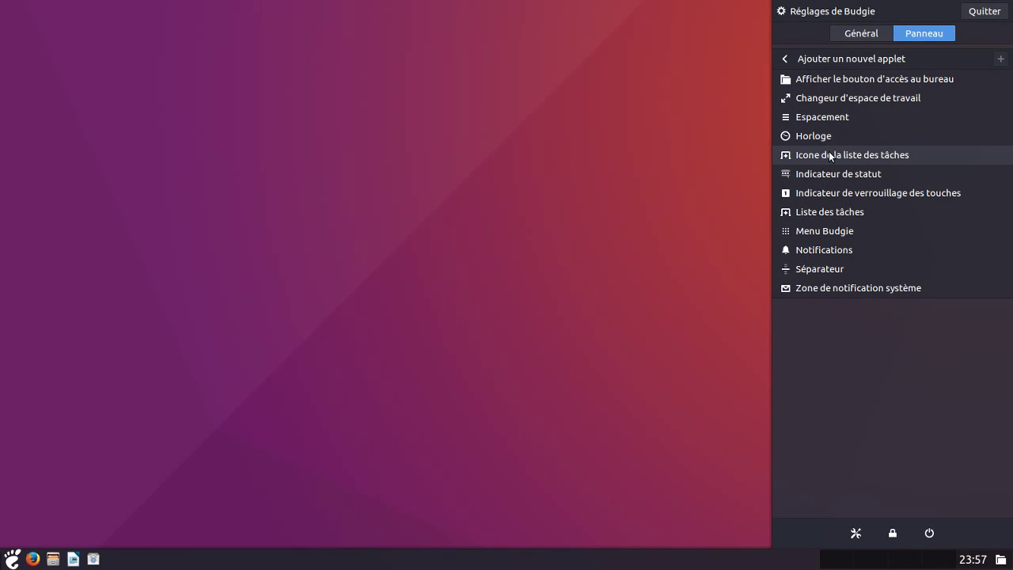
pyautogui.click(849, 172)
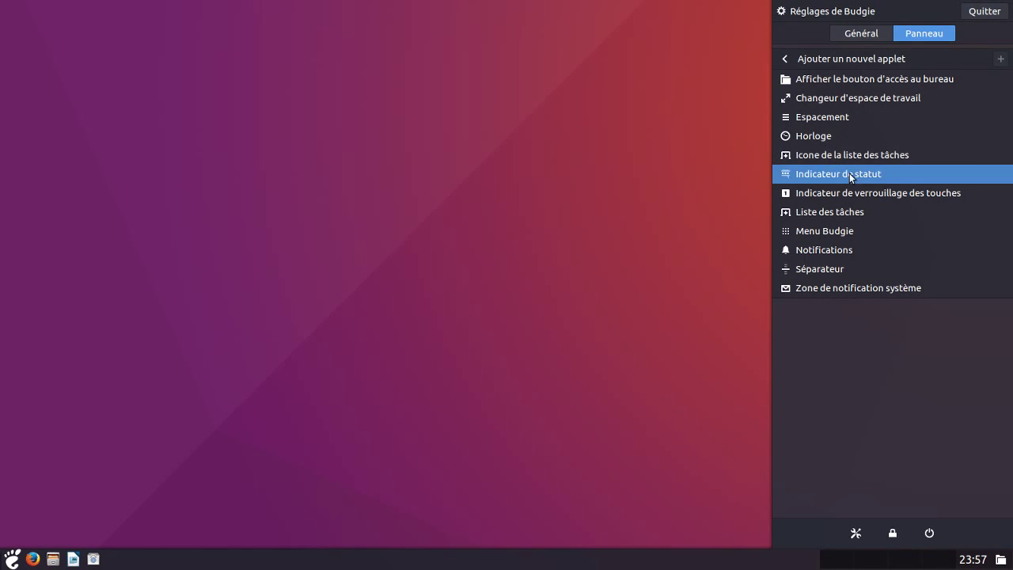
pyautogui.click(1001, 59)
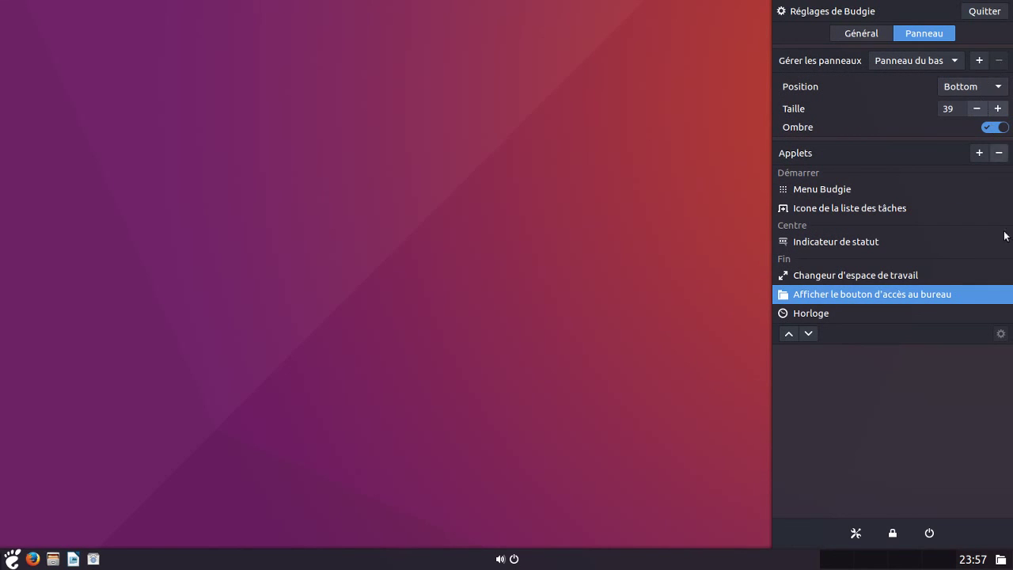
pyautogui.click(978, 153)
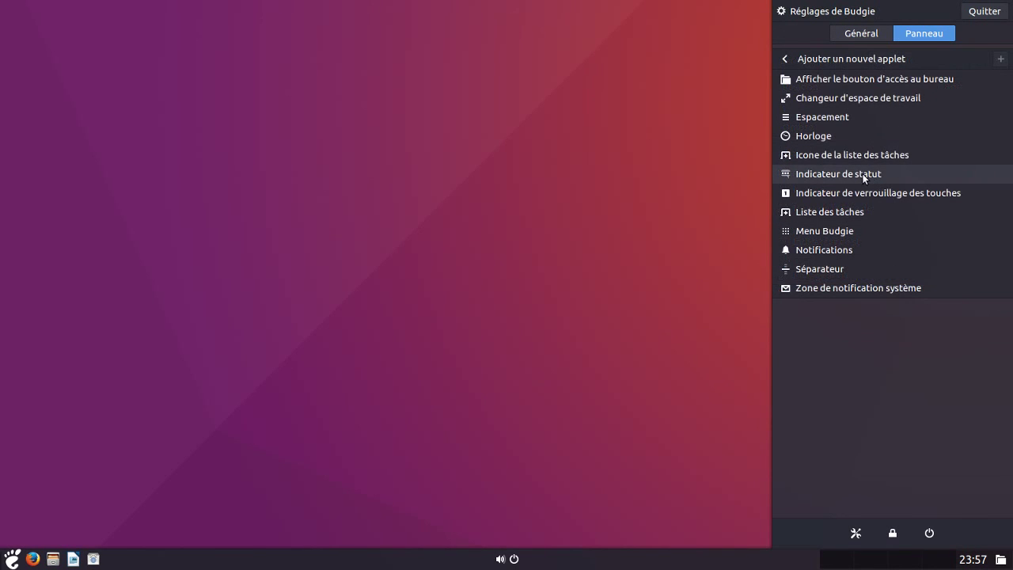
pyautogui.click(863, 217)
pyautogui.click(1001, 59)
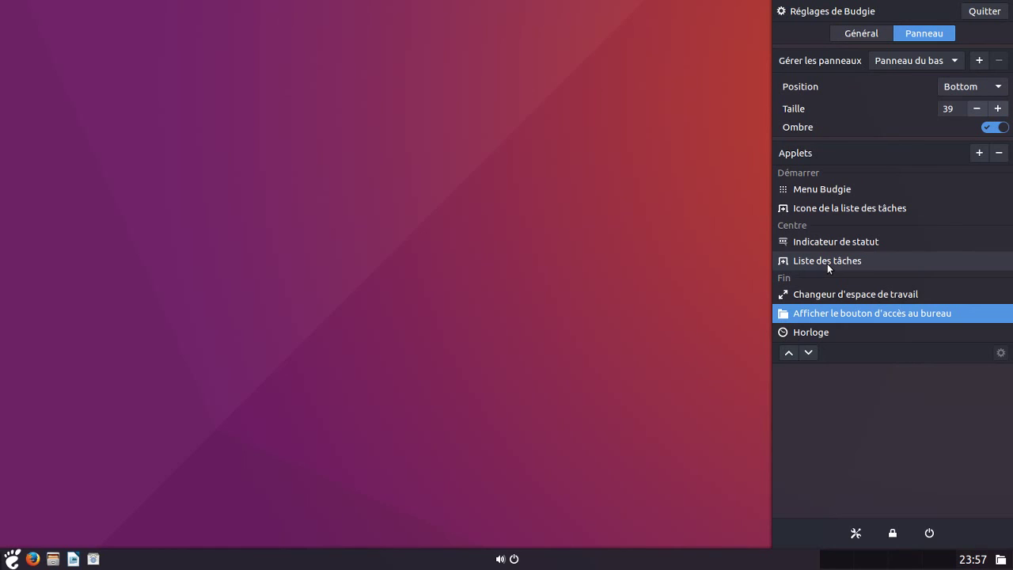
# Step: Remove the Afficher le bouton d'accès au bureau applet from the bottom panel and add the Notifications applet
pyautogui.click(999, 153)
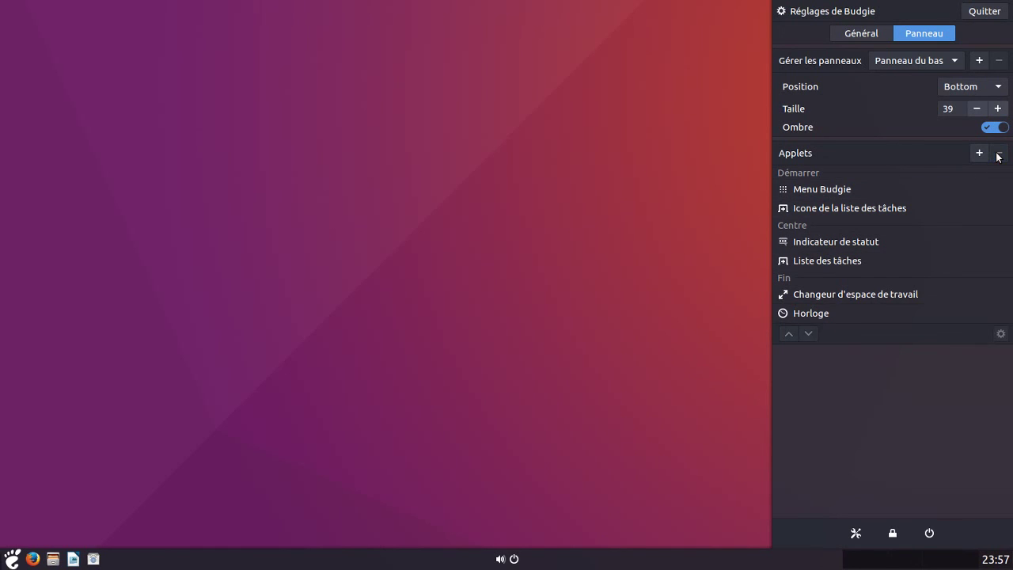
pyautogui.click(985, 157)
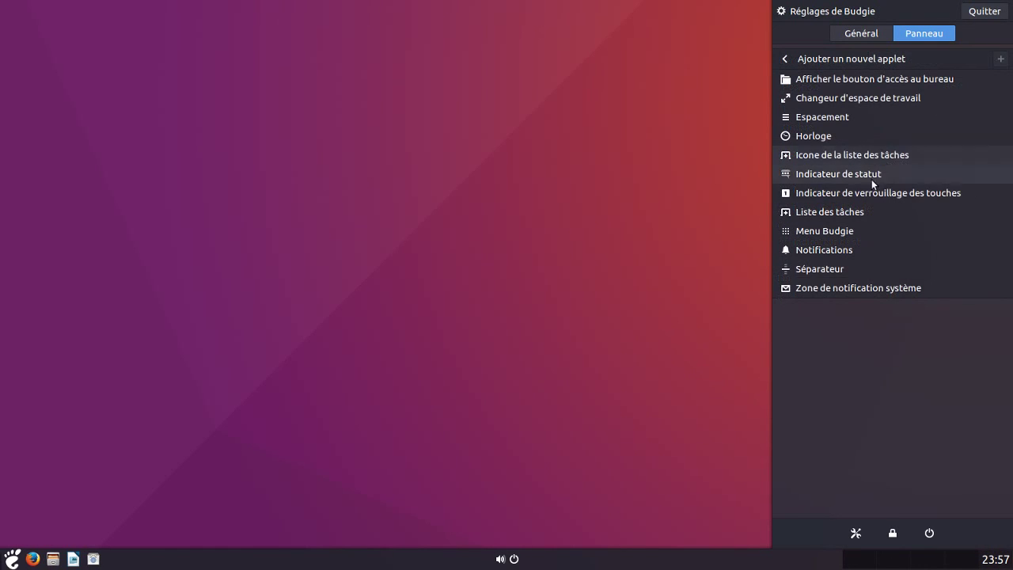
pyautogui.click(855, 250)
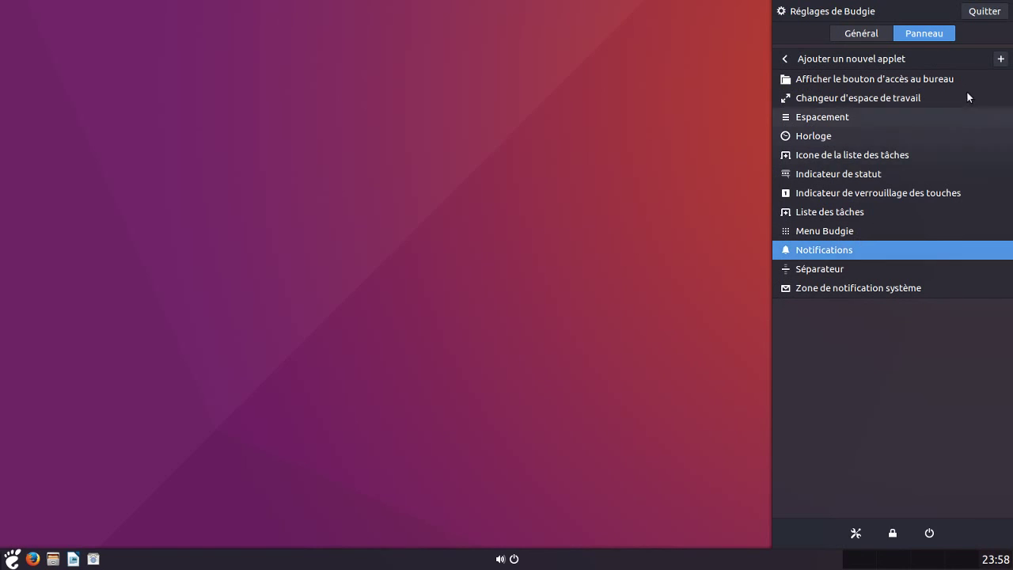
pyautogui.click(998, 61)
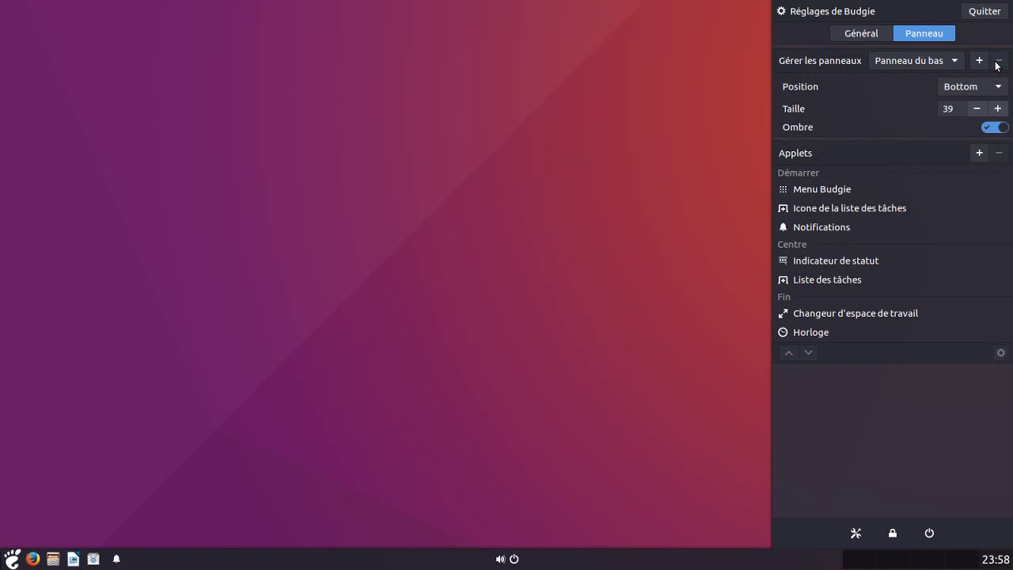
# Step: Add the Zone de notification système applet to the bottom panel
pyautogui.click(979, 152)
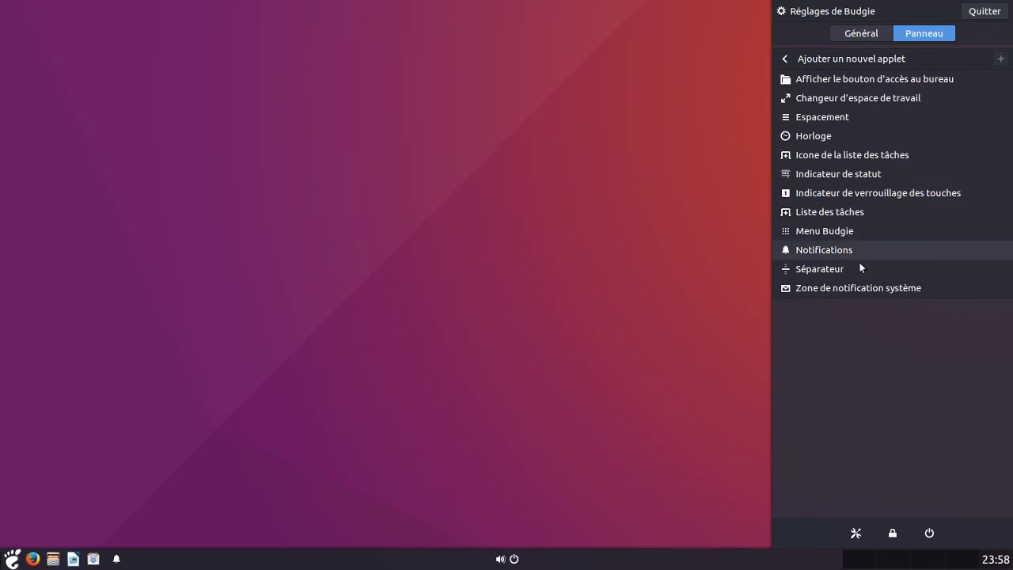
pyautogui.click(856, 288)
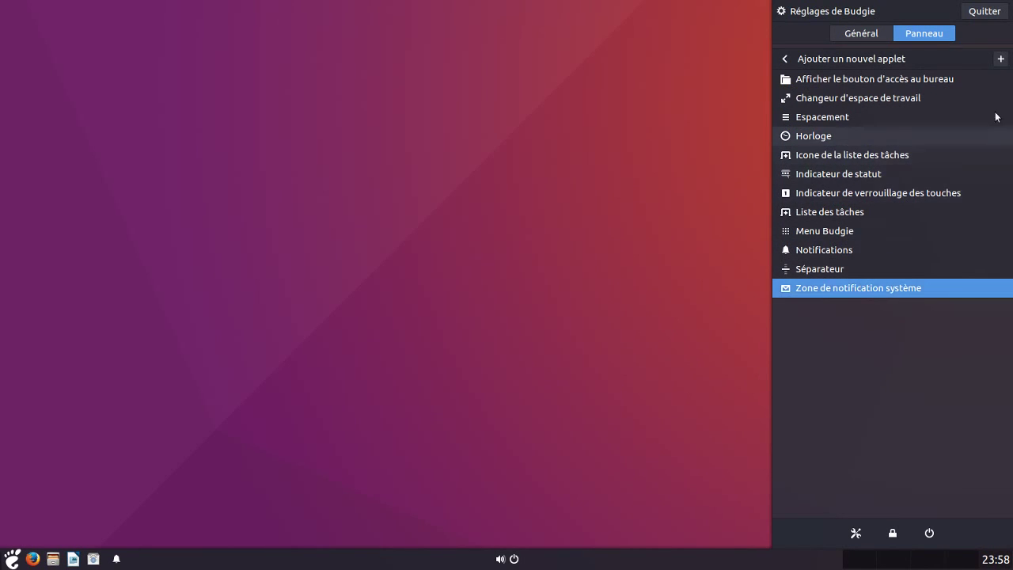
pyautogui.click(1001, 61)
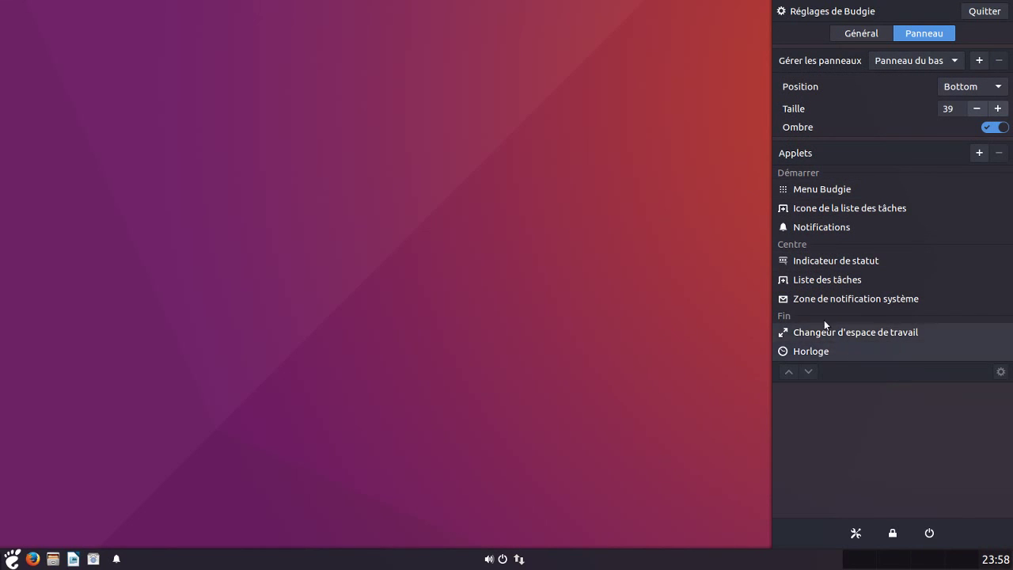
# Step: Move the Notifications applet into the Fin section and order it between Changeur d'espace de travail and Horloge
pyautogui.click(823, 228)
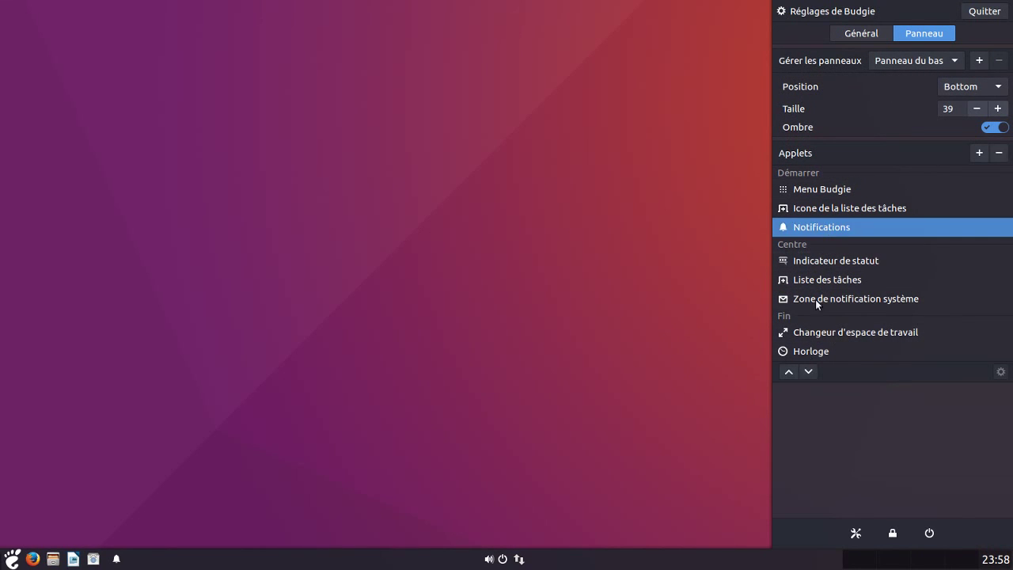
pyautogui.click(808, 372)
pyautogui.click(808, 372)
pyautogui.click(808, 372)
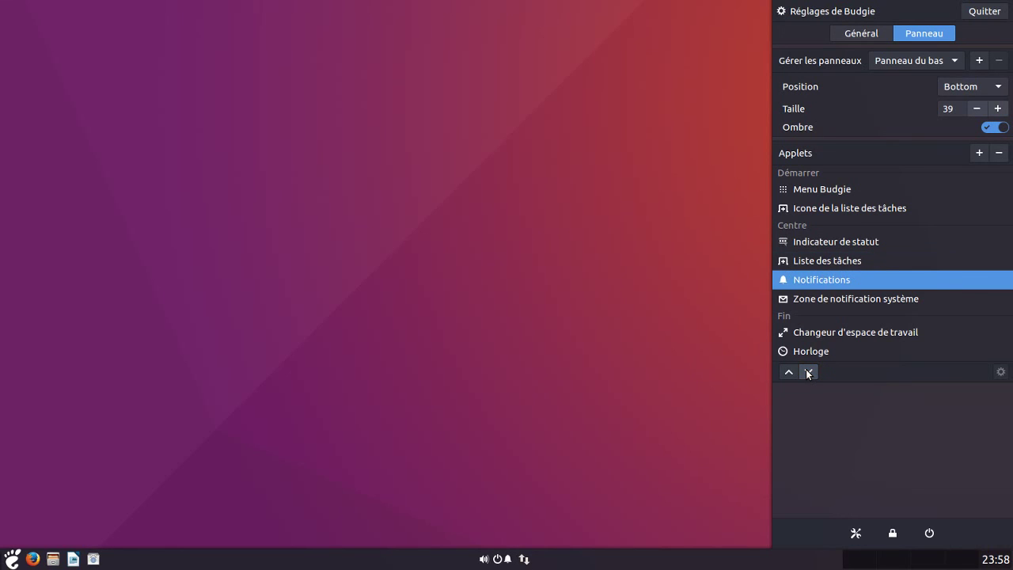
pyautogui.click(808, 372)
pyautogui.click(808, 372)
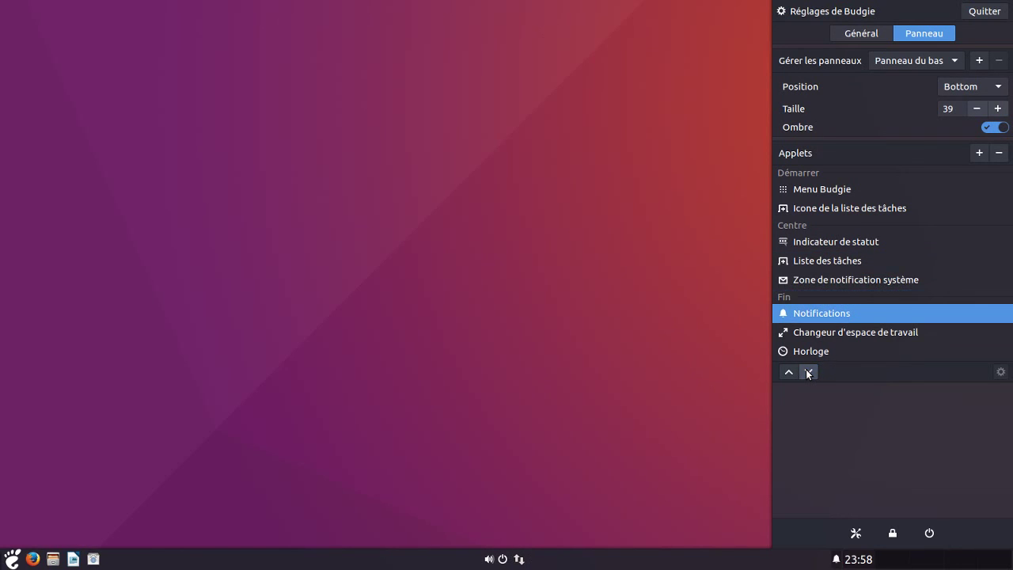
pyautogui.click(808, 372)
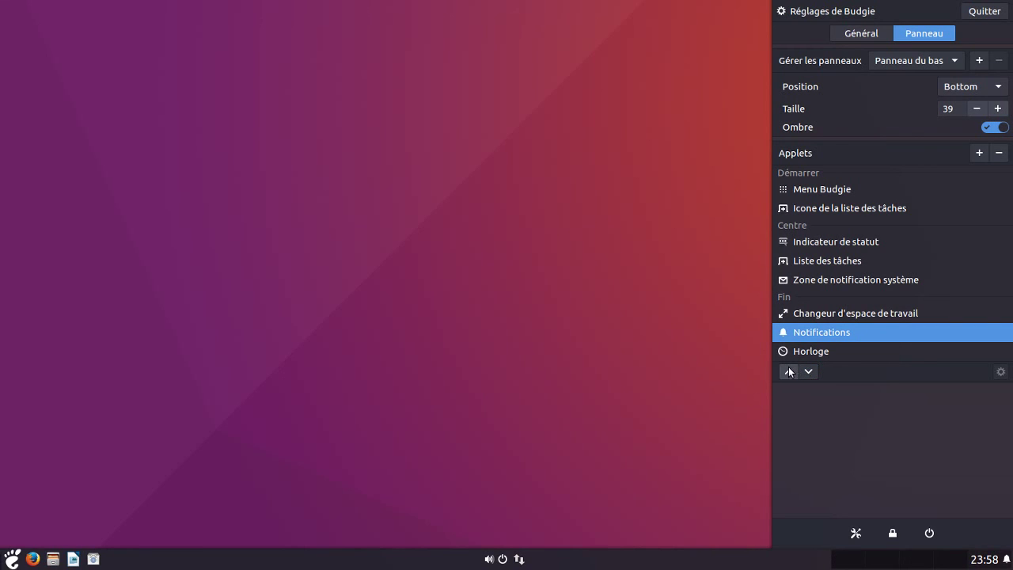
pyautogui.click(789, 372)
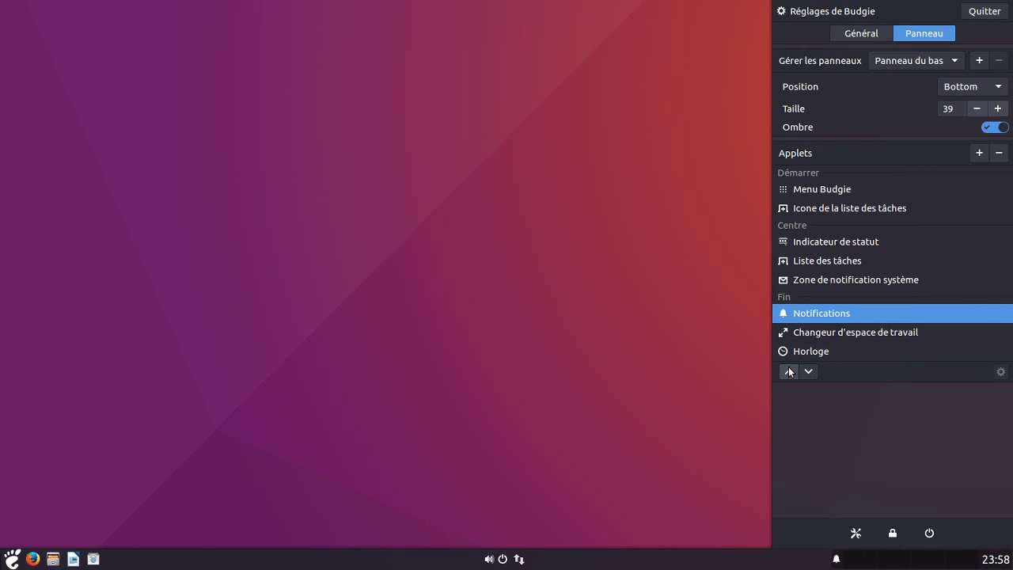
pyautogui.click(828, 333)
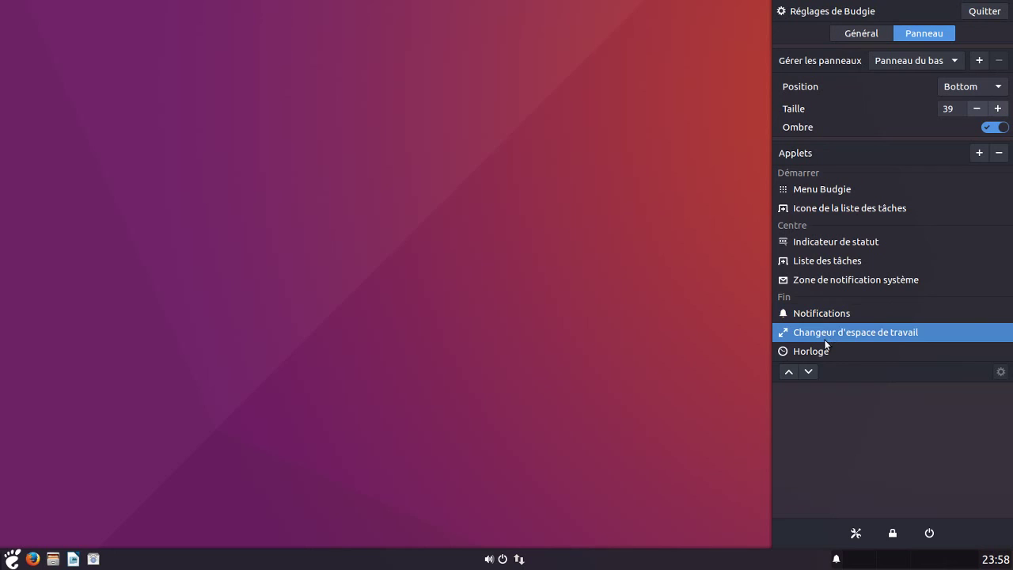
pyautogui.click(788, 372)
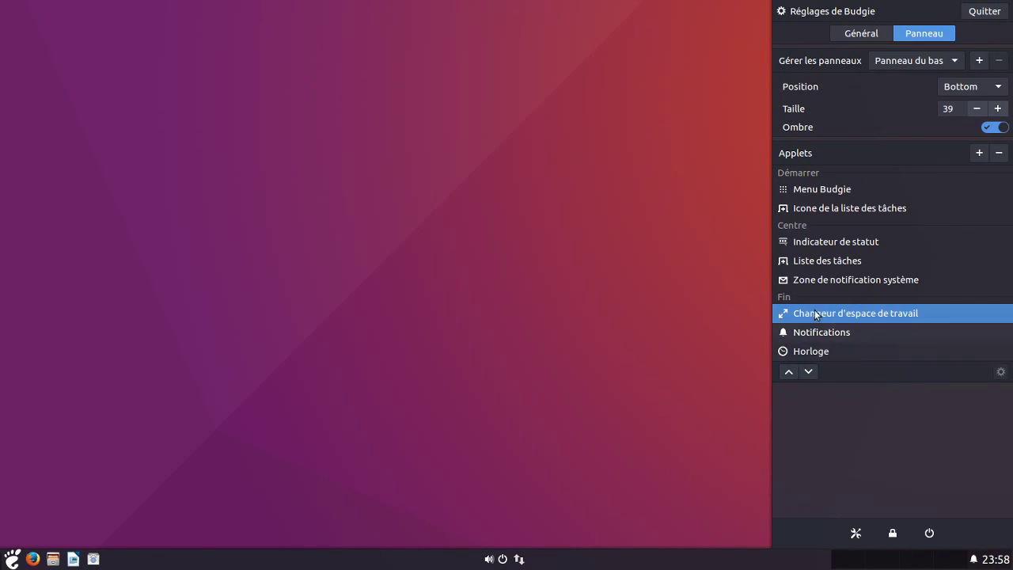
# Step: Move the Zone de notification système applet into the Fin section, between Changeur d'espace de travail and Notifications
pyautogui.click(831, 282)
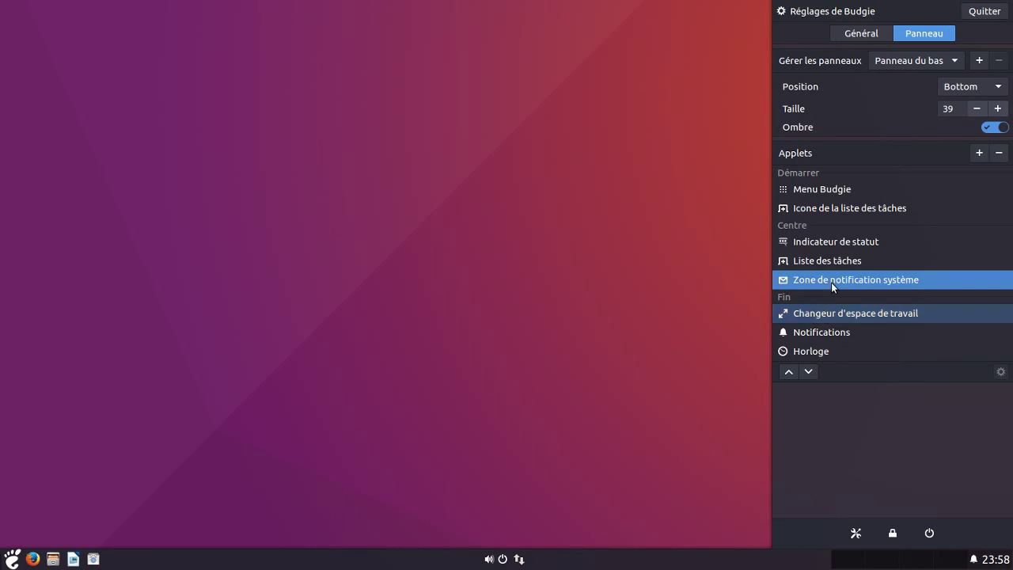
pyautogui.click(809, 371)
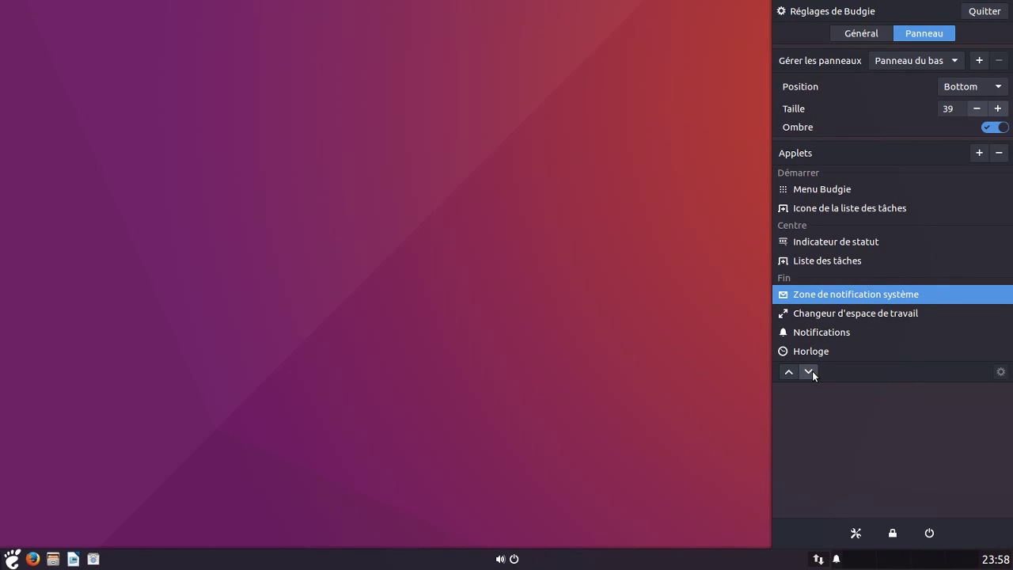
pyautogui.click(809, 371)
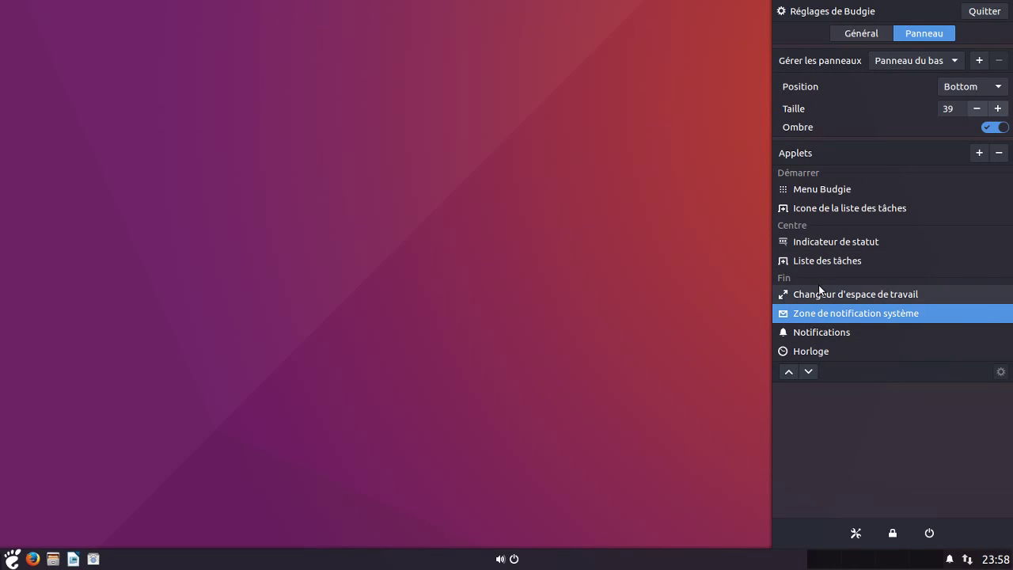
# Step: Move the Indicateur de statut applet into the Fin section, between Changeur d'espace de travail and Zone de notification système
pyautogui.click(833, 242)
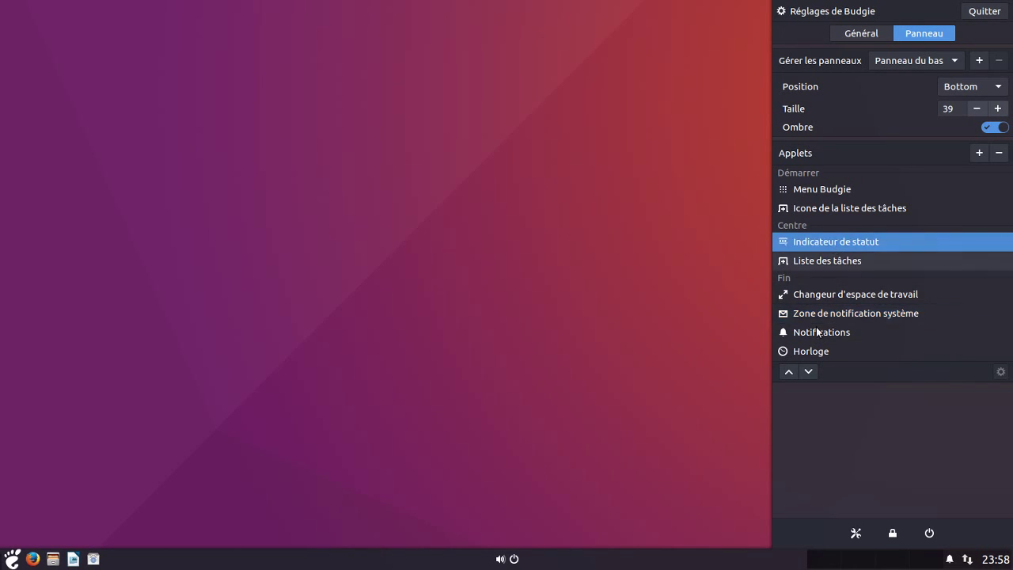
pyautogui.click(808, 371)
pyautogui.click(808, 371)
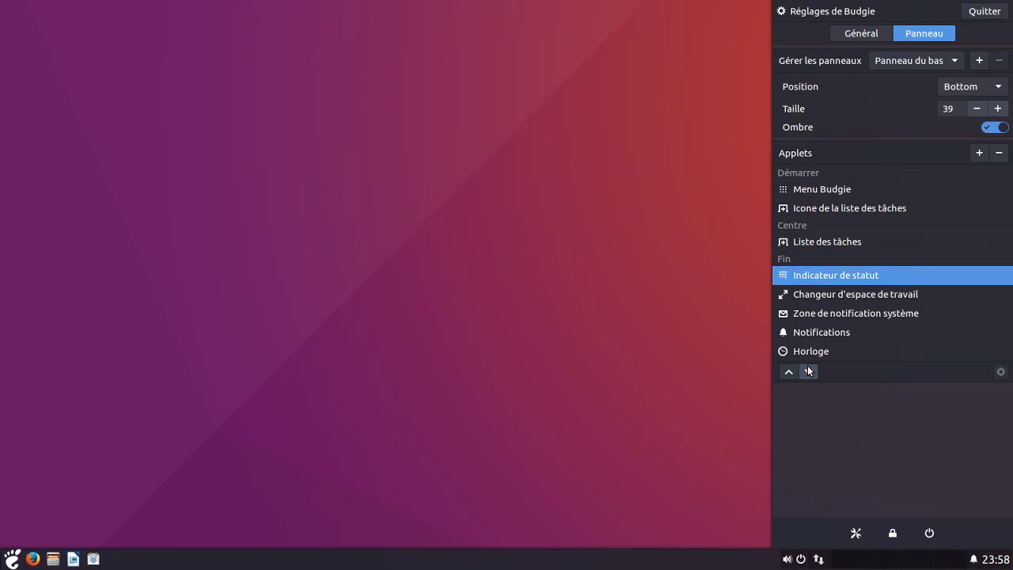
pyautogui.click(809, 373)
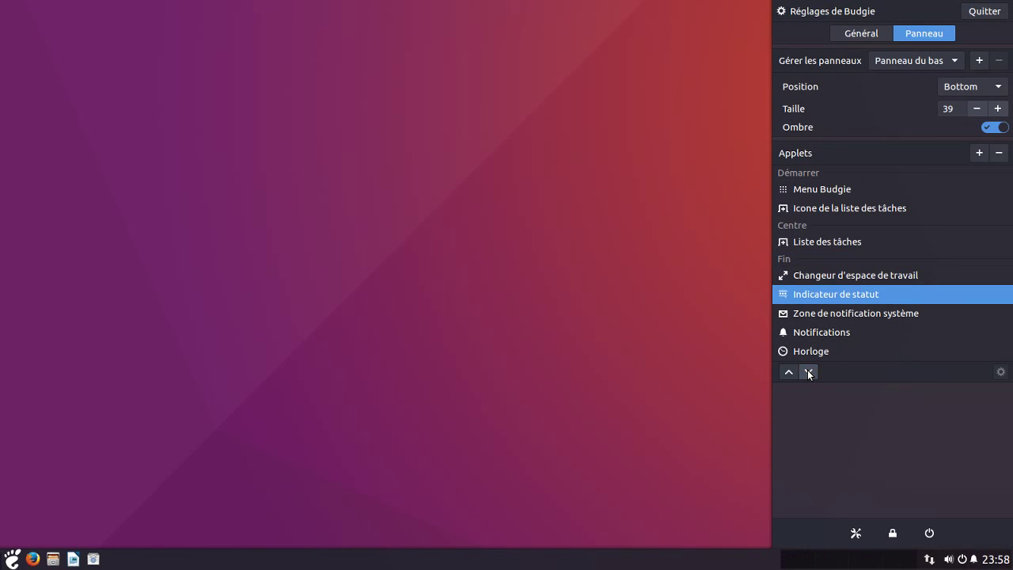
# Step: Close the Budgie settings and open the personal folder in the file manager
pyautogui.click(850, 246)
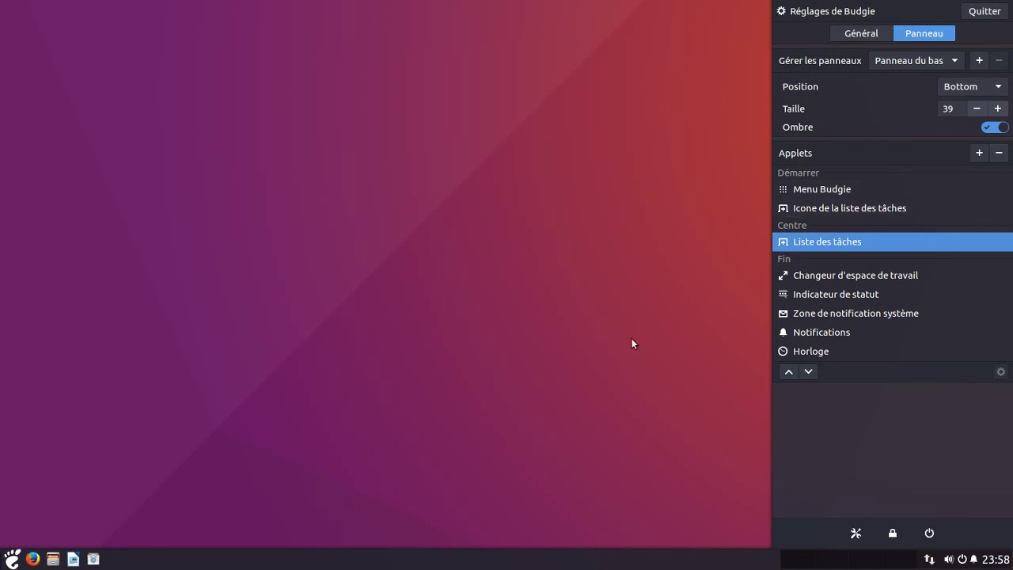
pyautogui.click(352, 407)
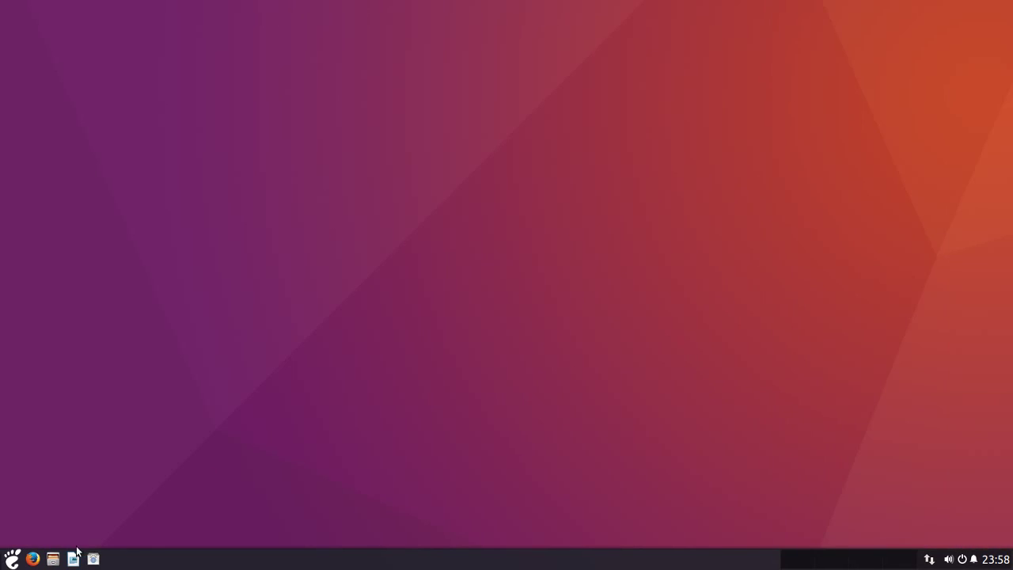
pyautogui.click(52, 559)
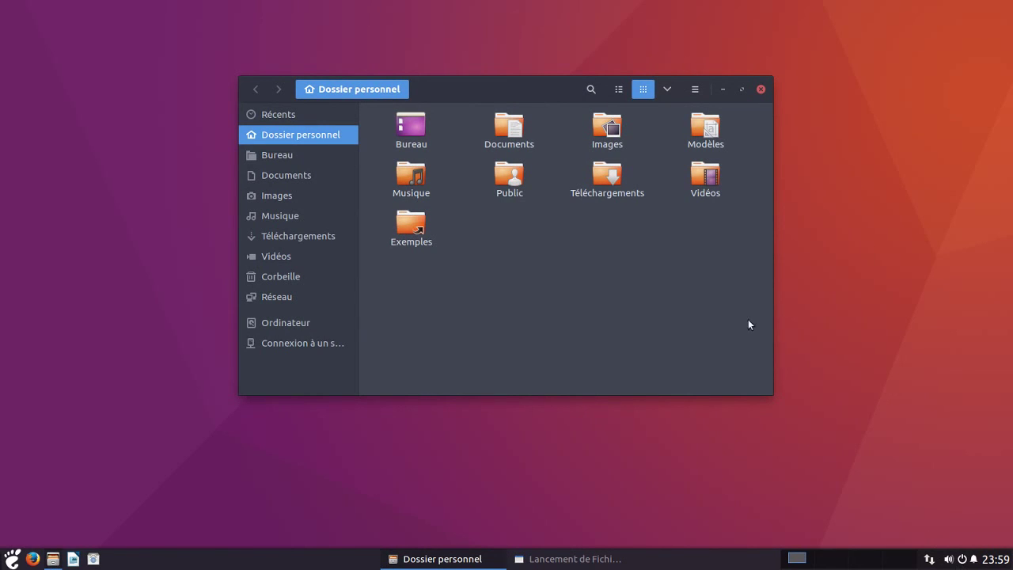
# Step: Move the Liste des tâches applet into the Démarrer section, below Icone de la liste des tâches, and close the settings
pyautogui.click(963, 558)
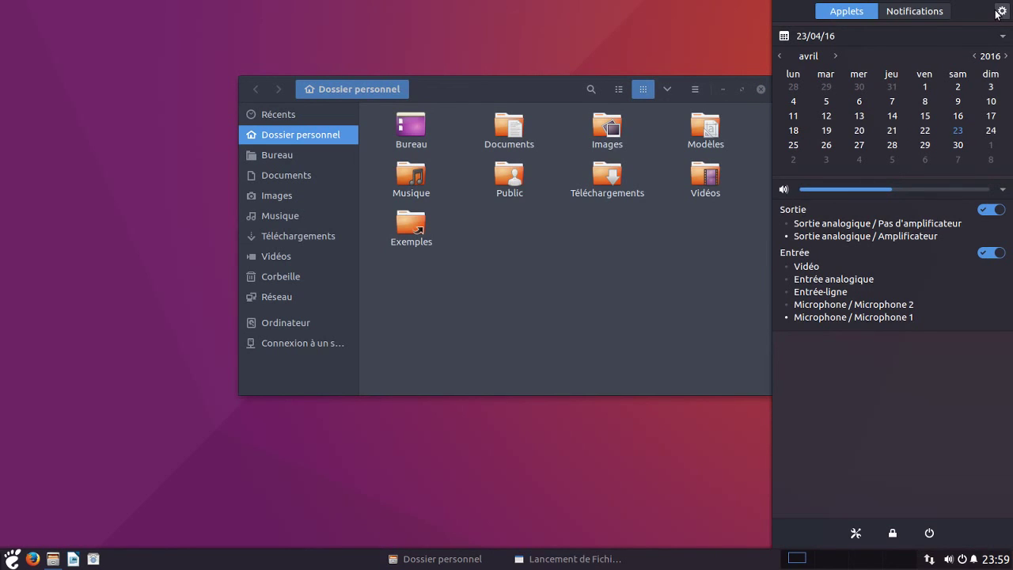
pyautogui.click(999, 11)
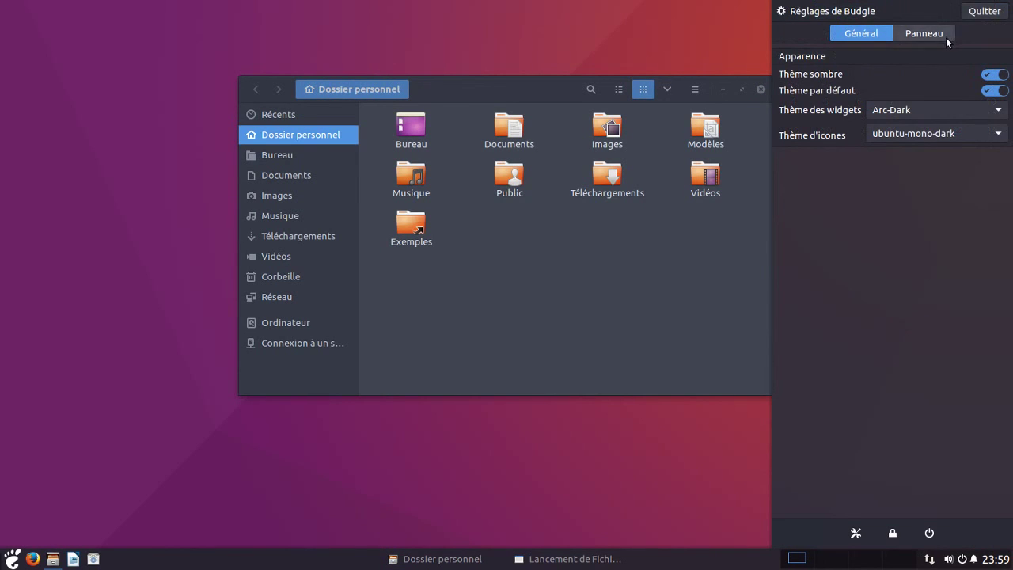
pyautogui.click(946, 38)
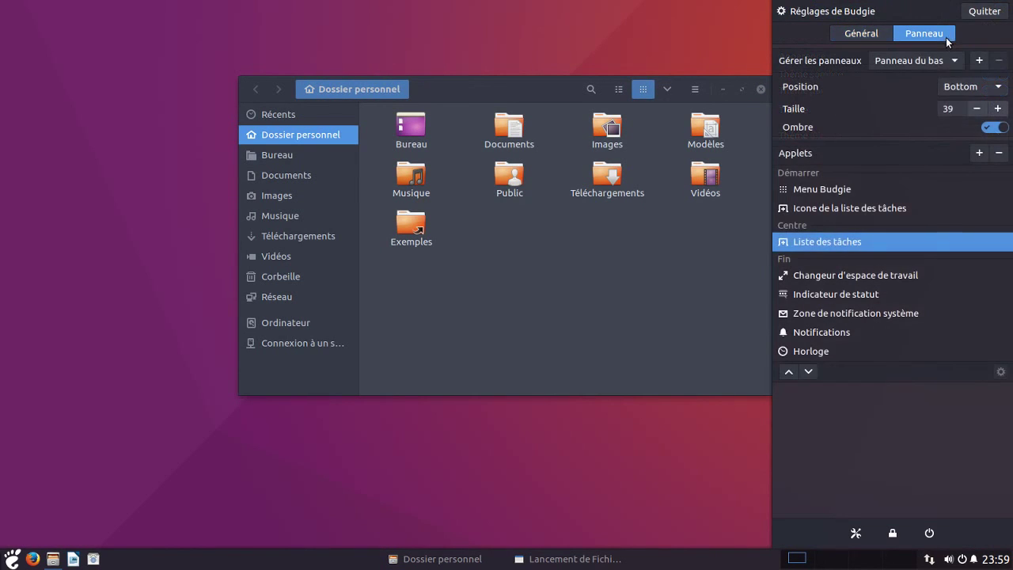
pyautogui.click(790, 372)
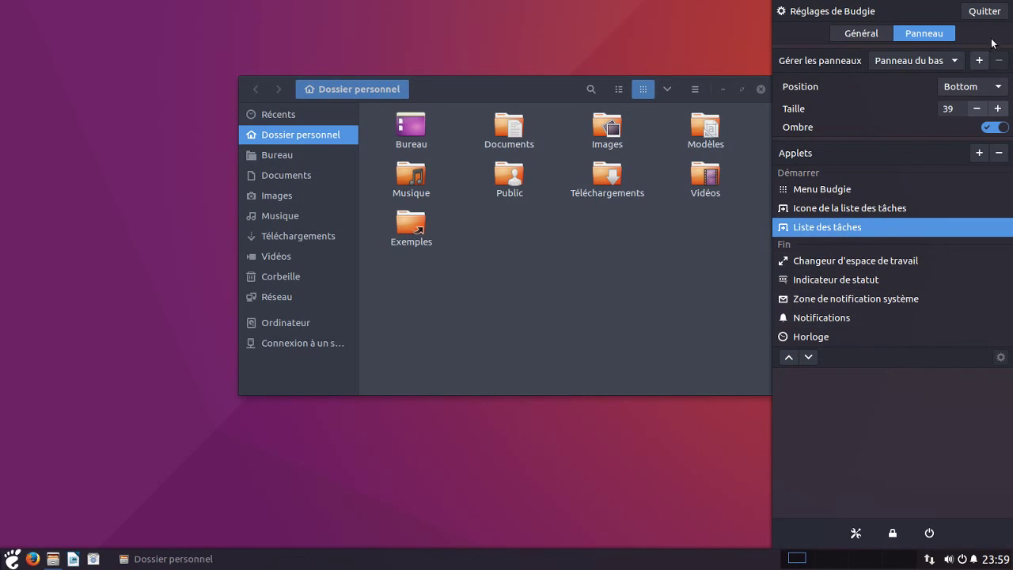
pyautogui.click(965, 19)
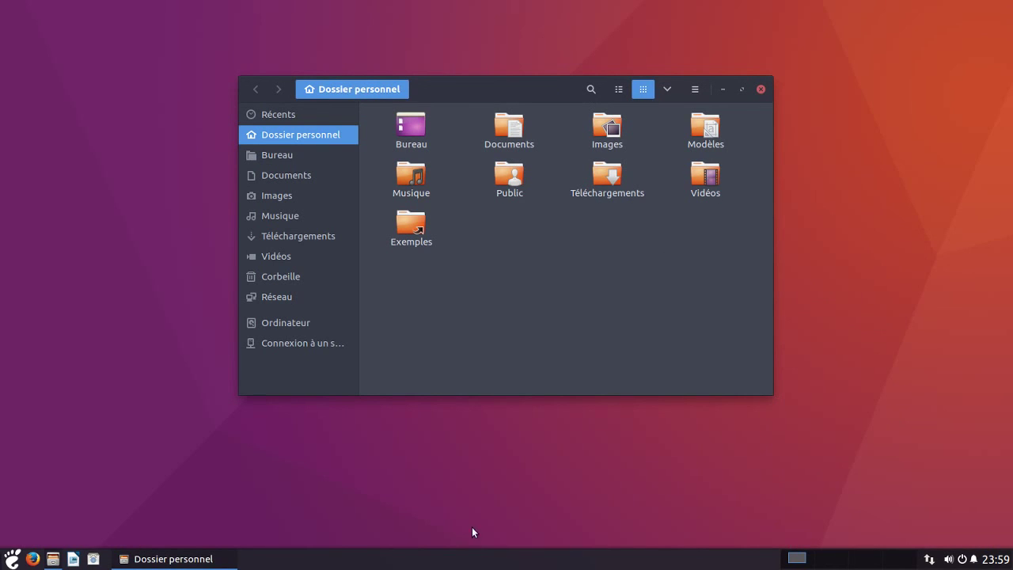
# Step: Change the position of the existing bottom panel to Top in the Budgie panel settings
pyautogui.click(955, 561)
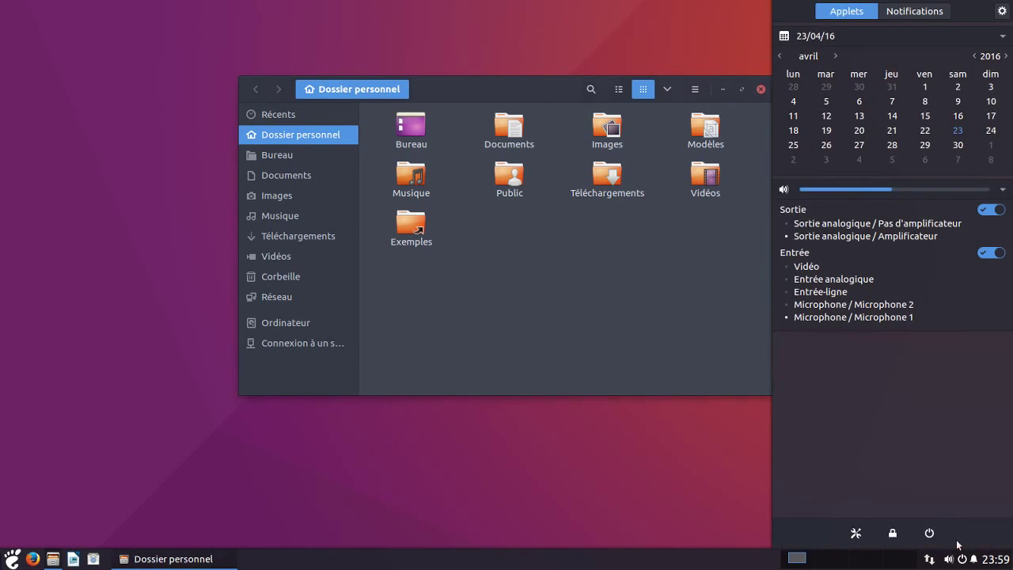
pyautogui.click(1001, 12)
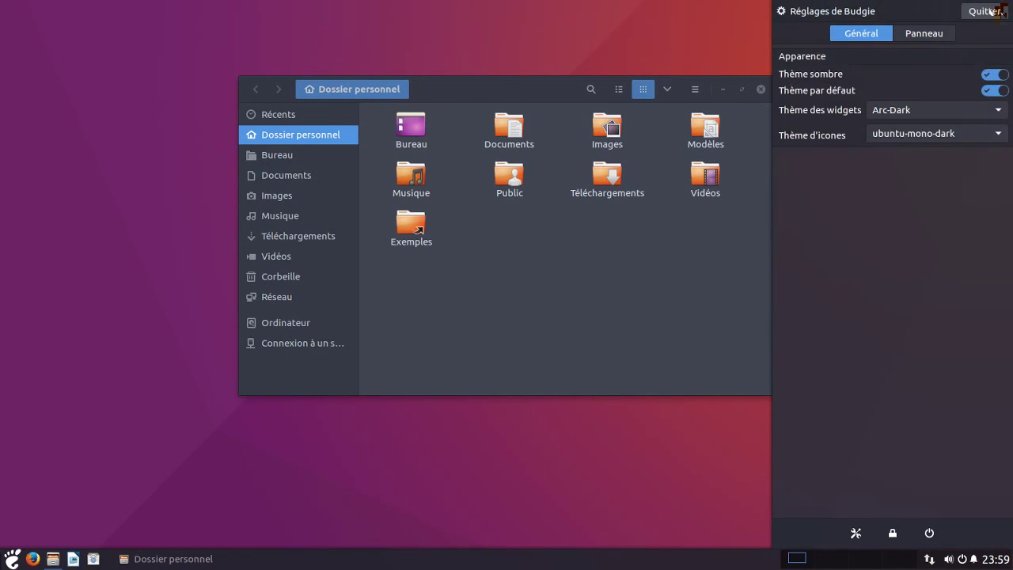
pyautogui.click(945, 33)
pyautogui.click(965, 91)
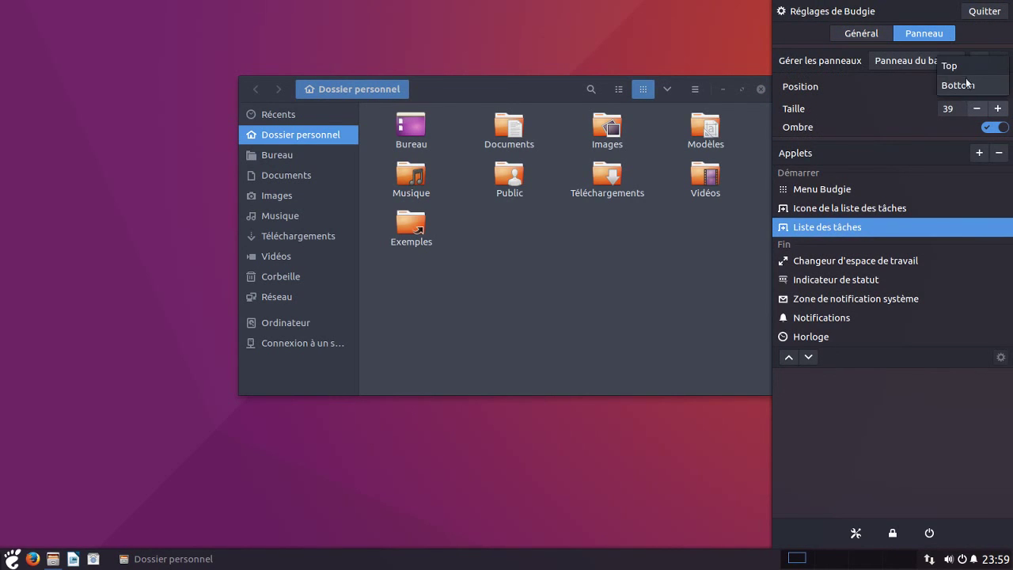
pyautogui.click(965, 67)
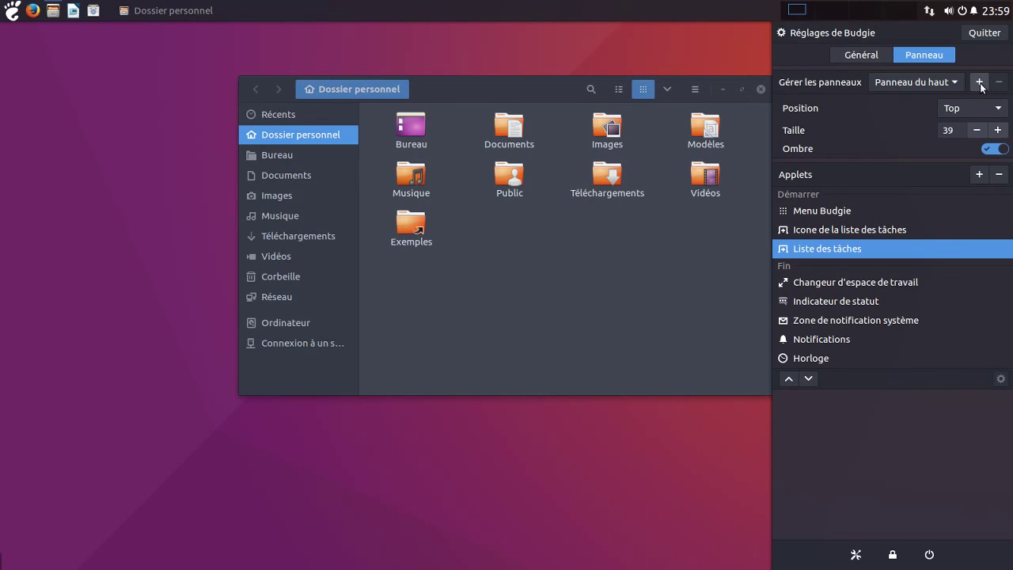
# Step: Add a second panel, switch to managing Panneau du bas and view the applets that can be added to it
pyautogui.click(980, 82)
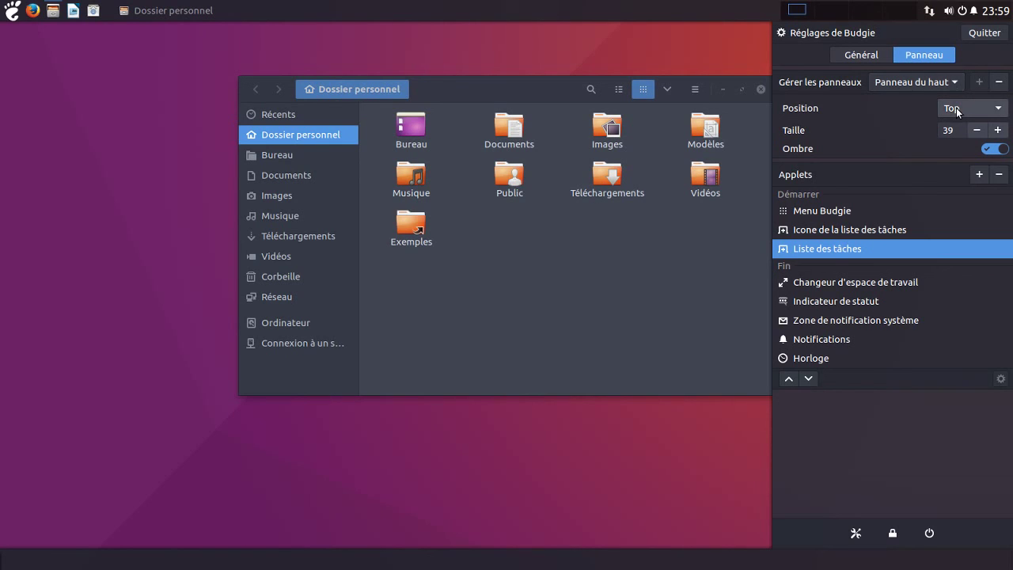
pyautogui.click(924, 84)
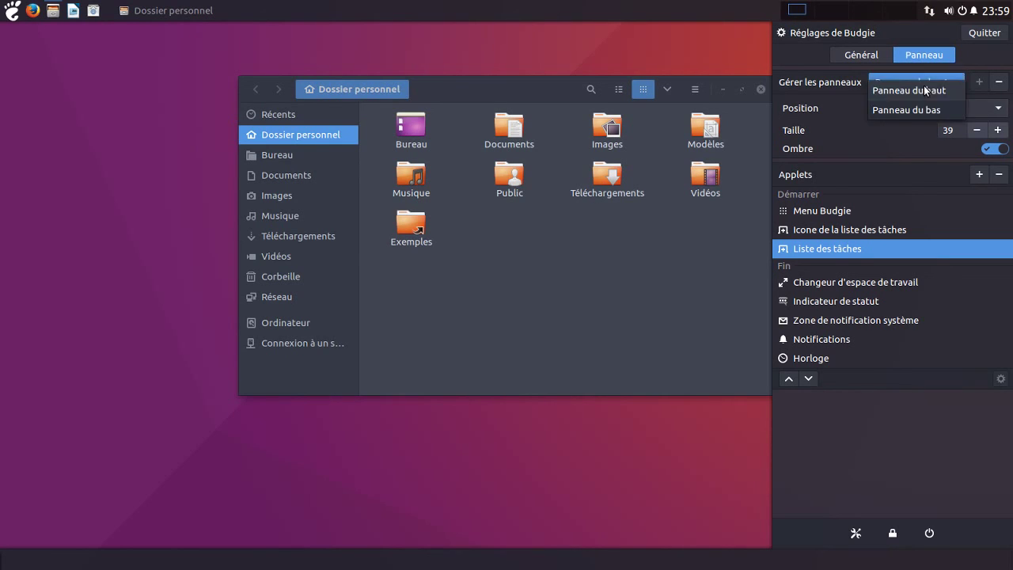
pyautogui.click(916, 108)
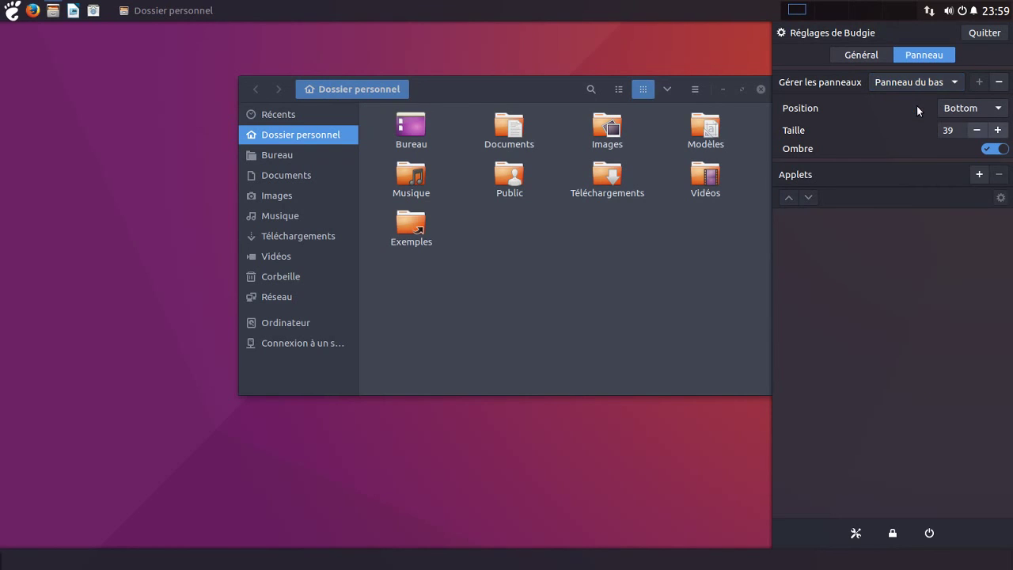
pyautogui.click(979, 175)
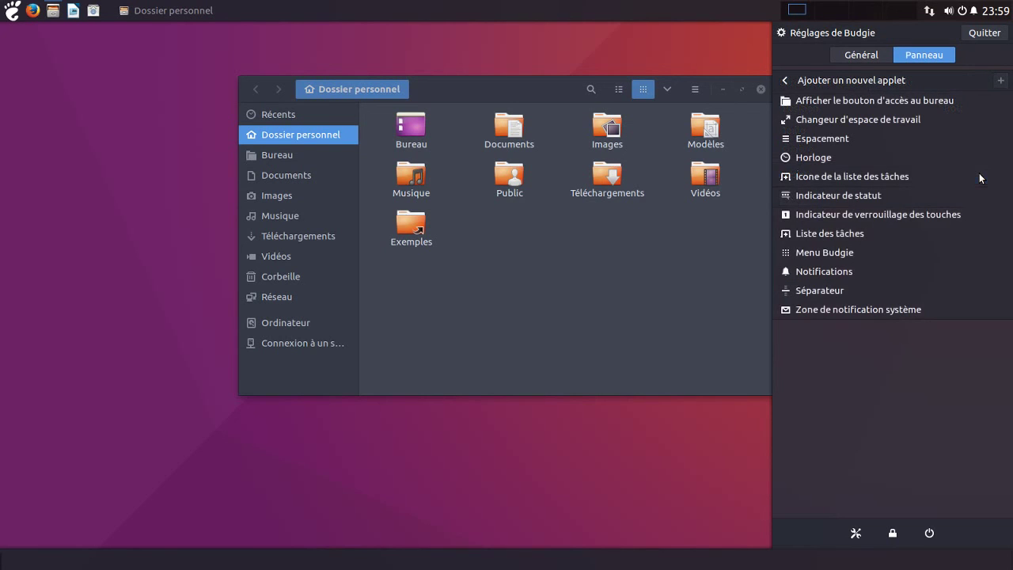
pyautogui.click(727, 463)
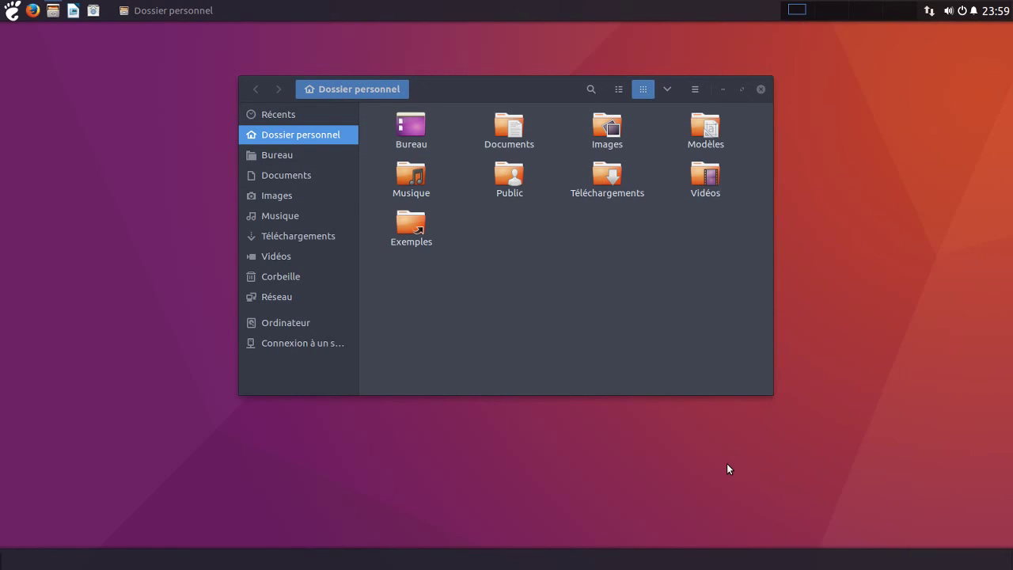
# Step: Delete the empty Panneau du bas and set the remaining panel's position to Bottom
pyautogui.click(964, 13)
pyautogui.click(1003, 33)
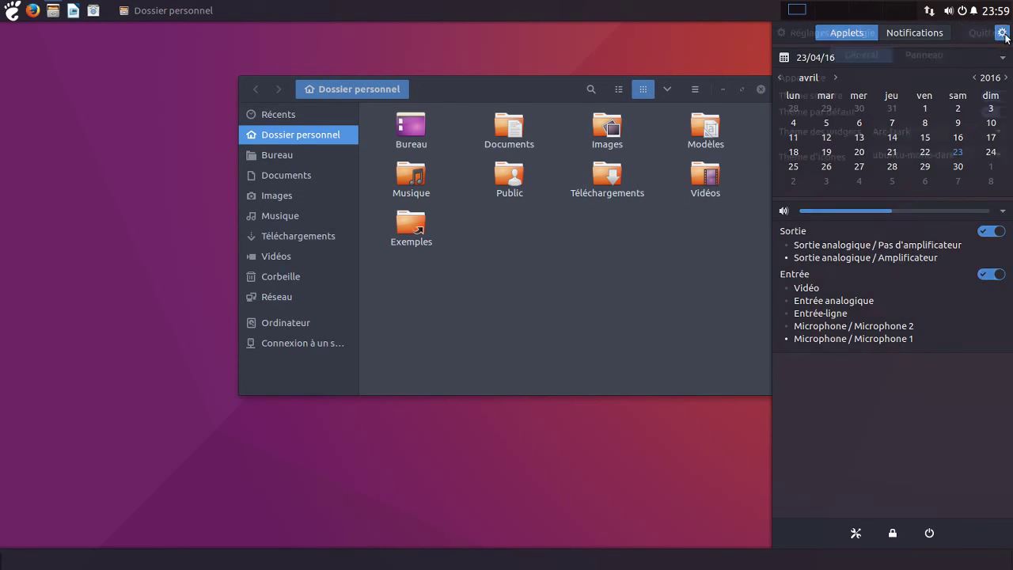
pyautogui.click(934, 57)
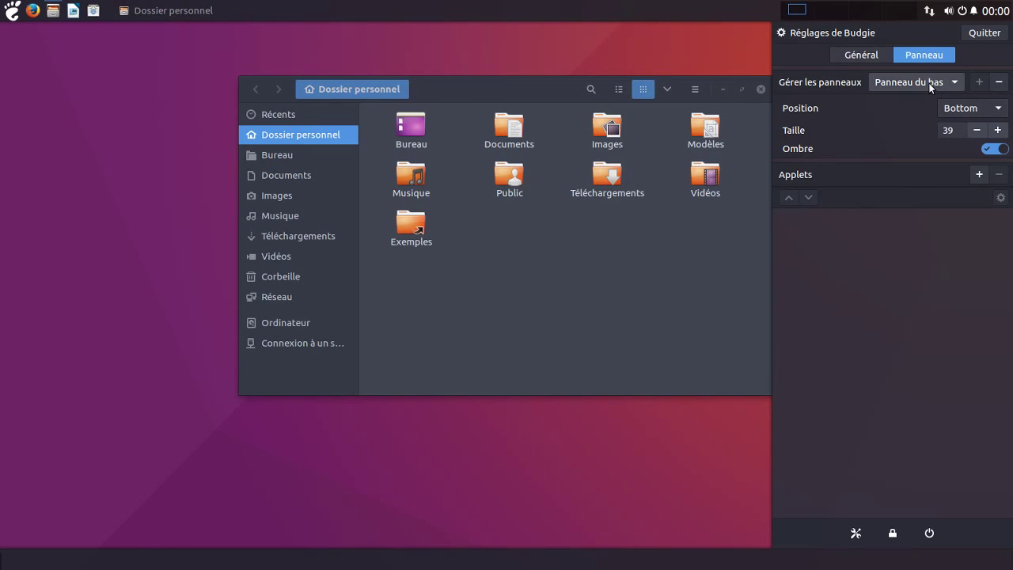
pyautogui.click(999, 82)
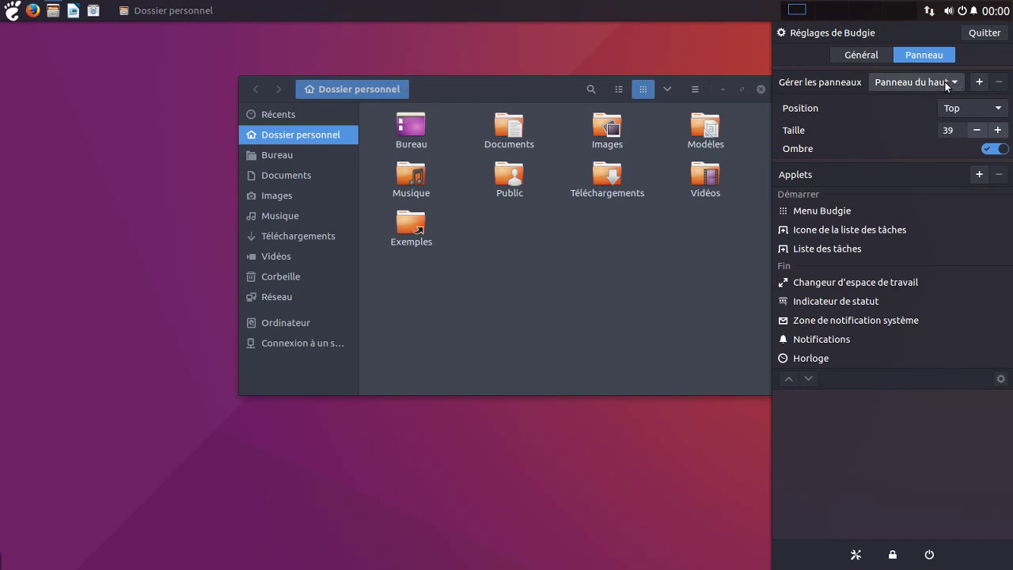
pyautogui.click(971, 110)
pyautogui.click(971, 128)
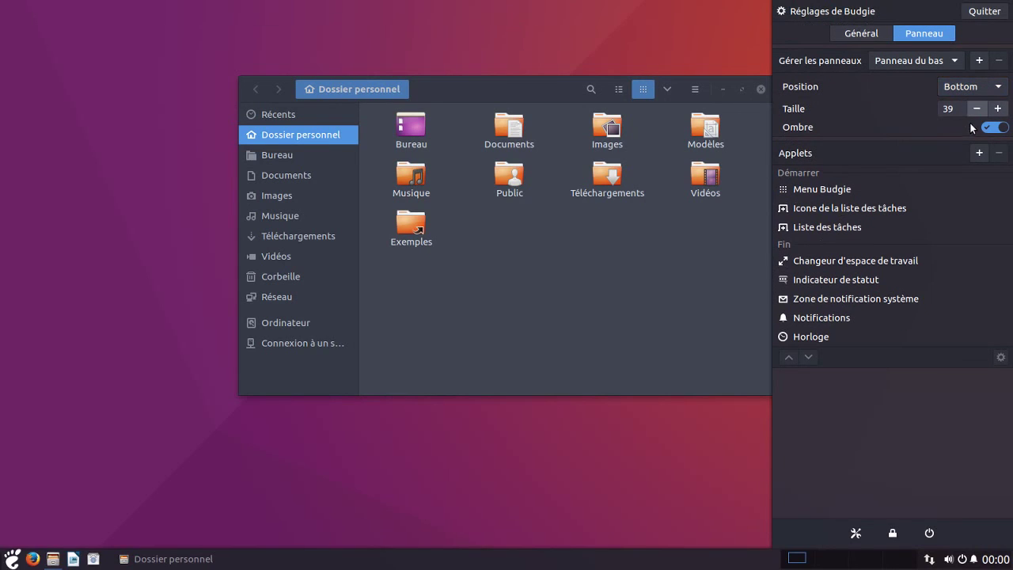
# Step: Leave the Budgie settings and toggle the calendar and sound sections of the sidebar closed and open again
pyautogui.click(866, 35)
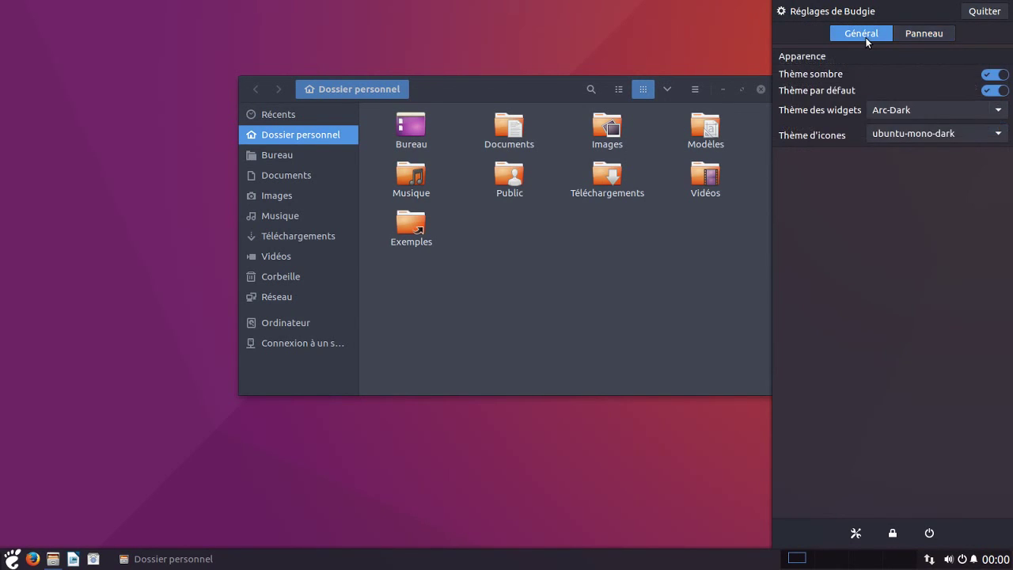
pyautogui.click(976, 16)
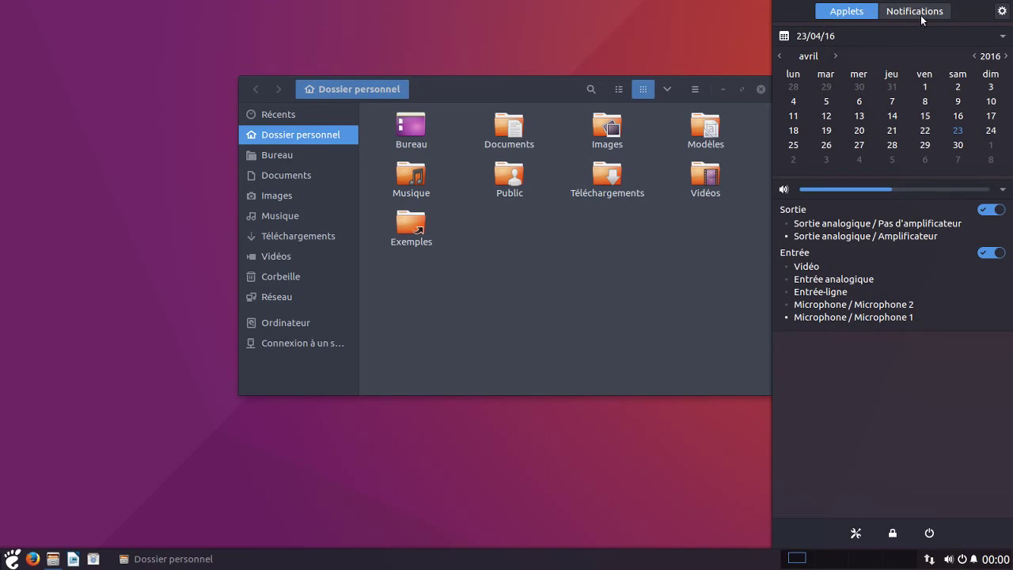
pyautogui.click(1003, 37)
pyautogui.click(1002, 37)
pyautogui.click(1001, 191)
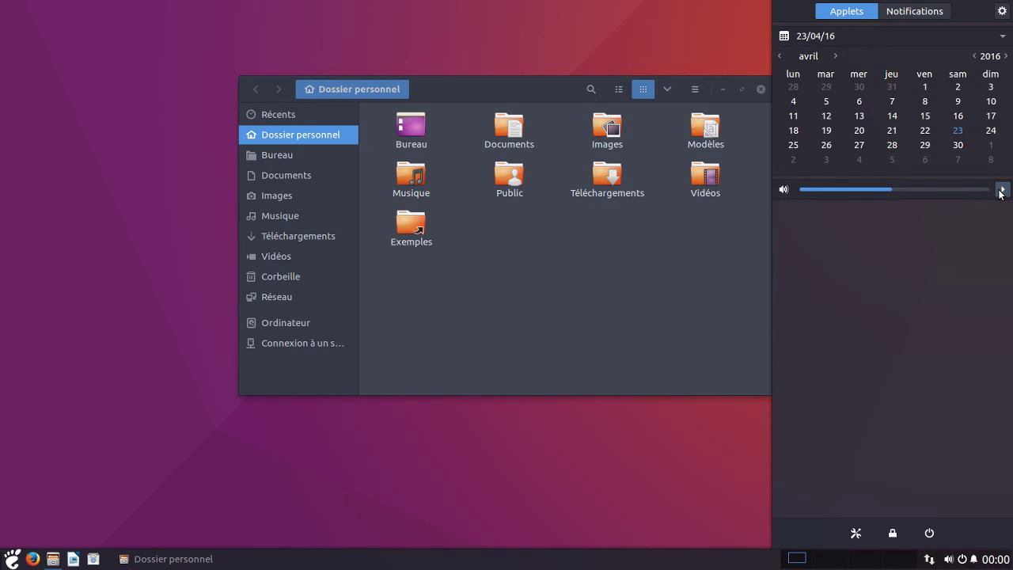
pyautogui.click(1000, 191)
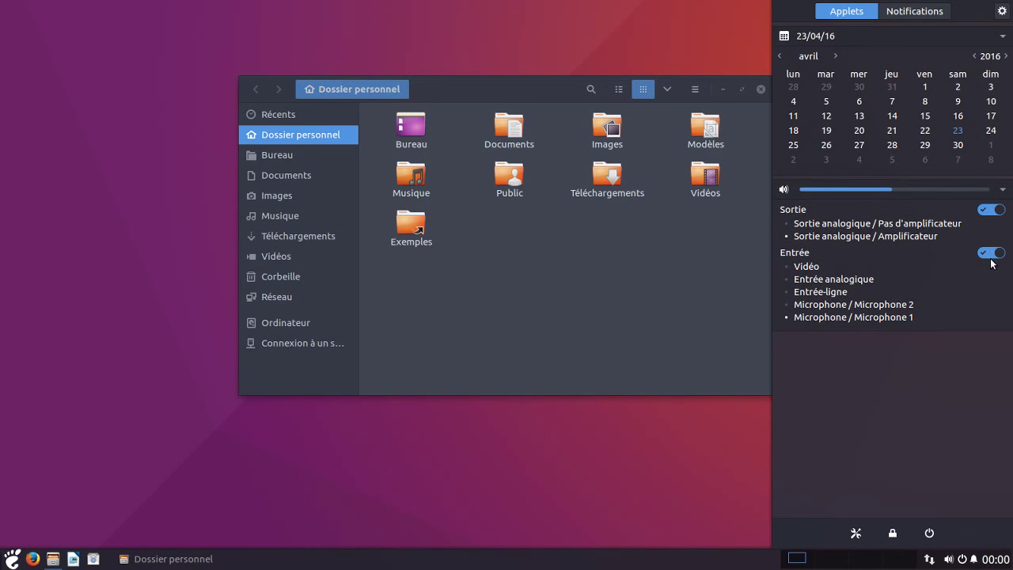
# Step: View the sidebar's notifications, close the sidebar and reopen it on the notifications view
pyautogui.click(942, 13)
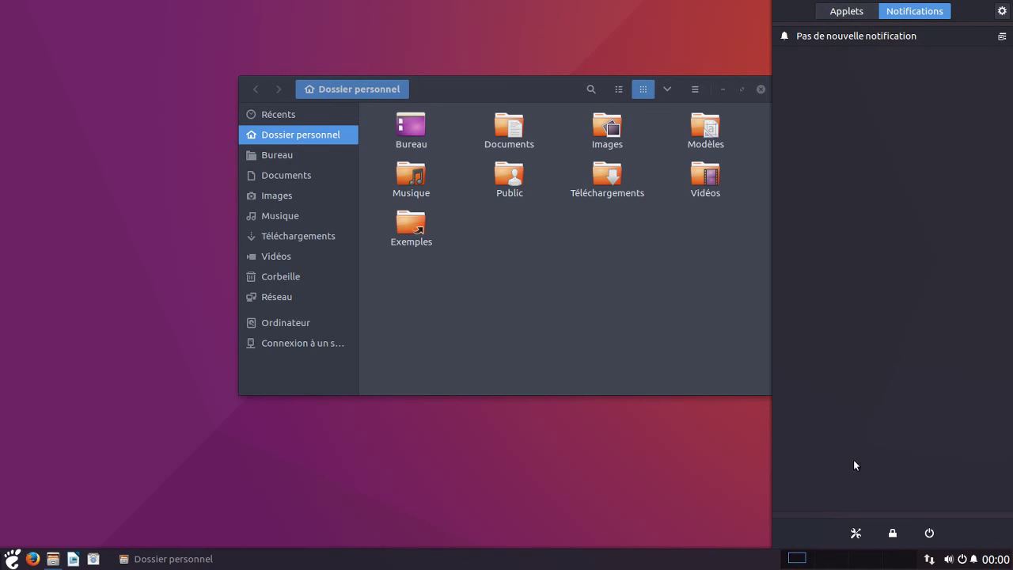
pyautogui.click(679, 515)
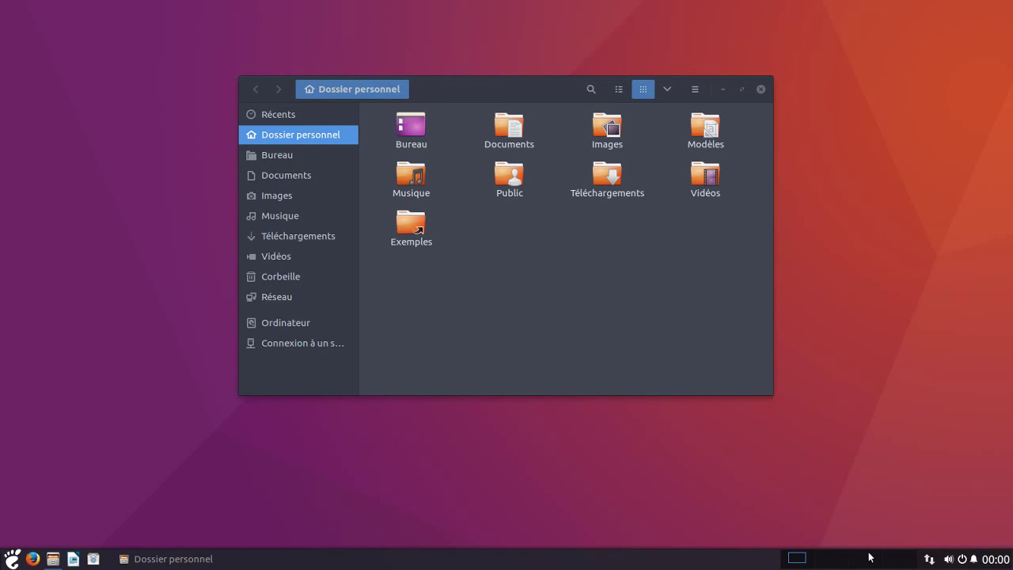
pyautogui.click(960, 560)
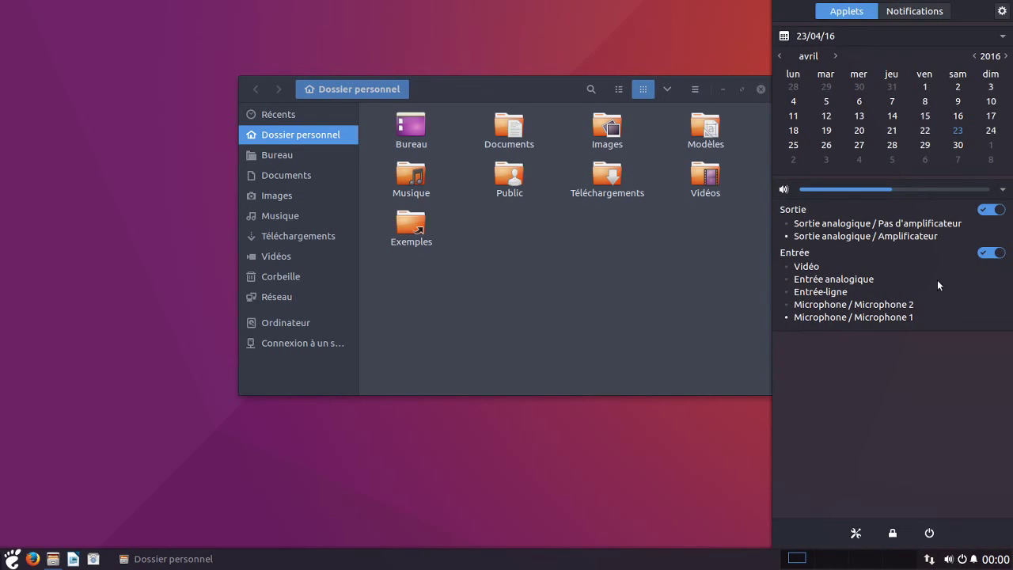
pyautogui.click(909, 11)
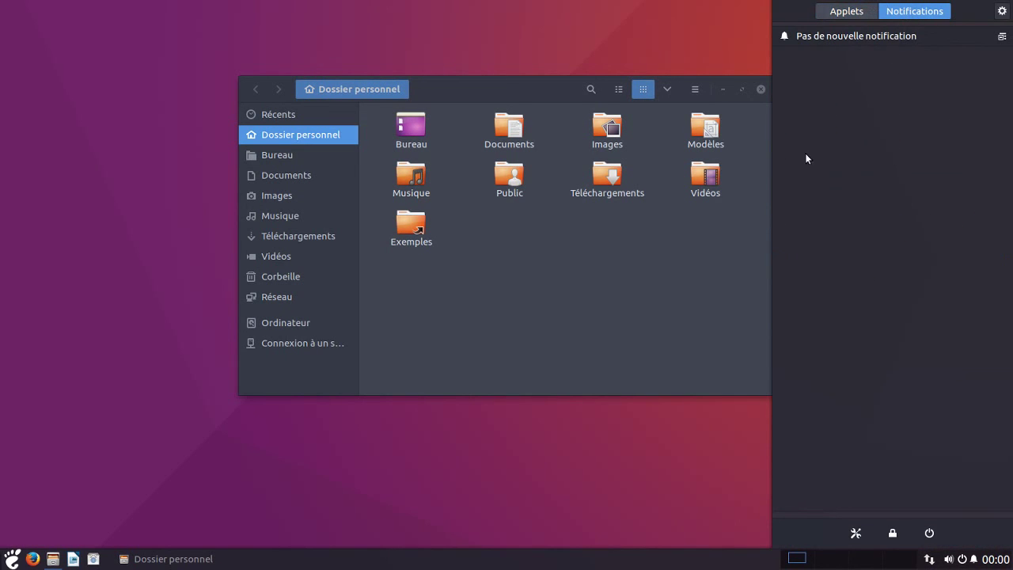
# Step: View the session-ending options in the Power Off dialog and cancel it
pyautogui.click(931, 533)
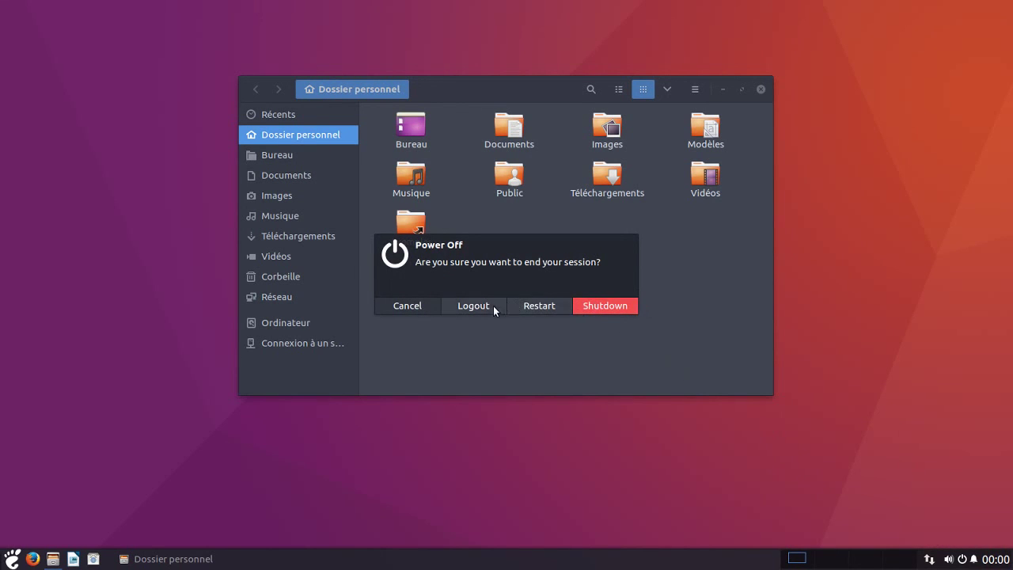
pyautogui.click(417, 308)
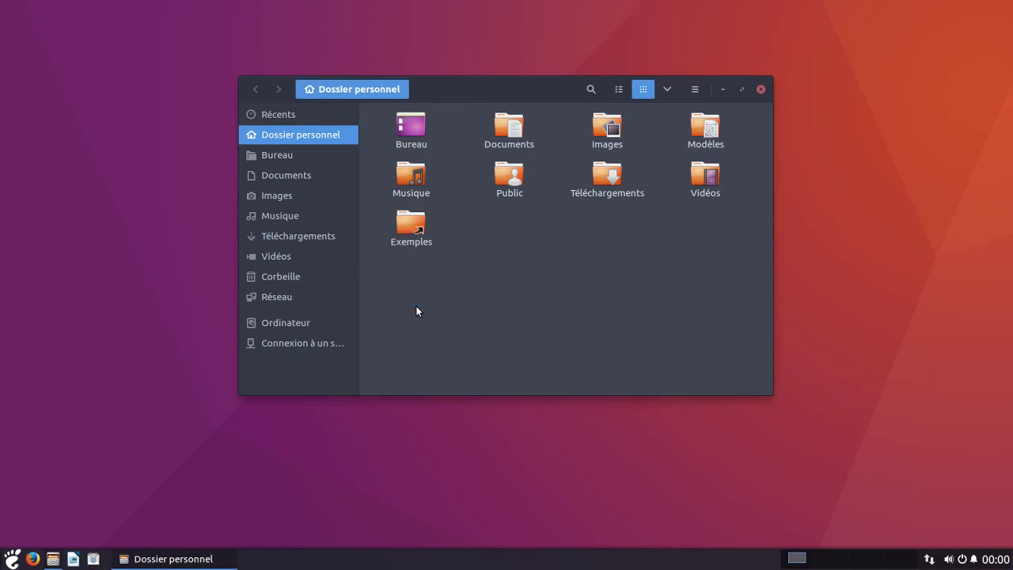
# Step: Open the system Paramètres from the sidebar and close the Dossier personnel window behind it
pyautogui.click(963, 560)
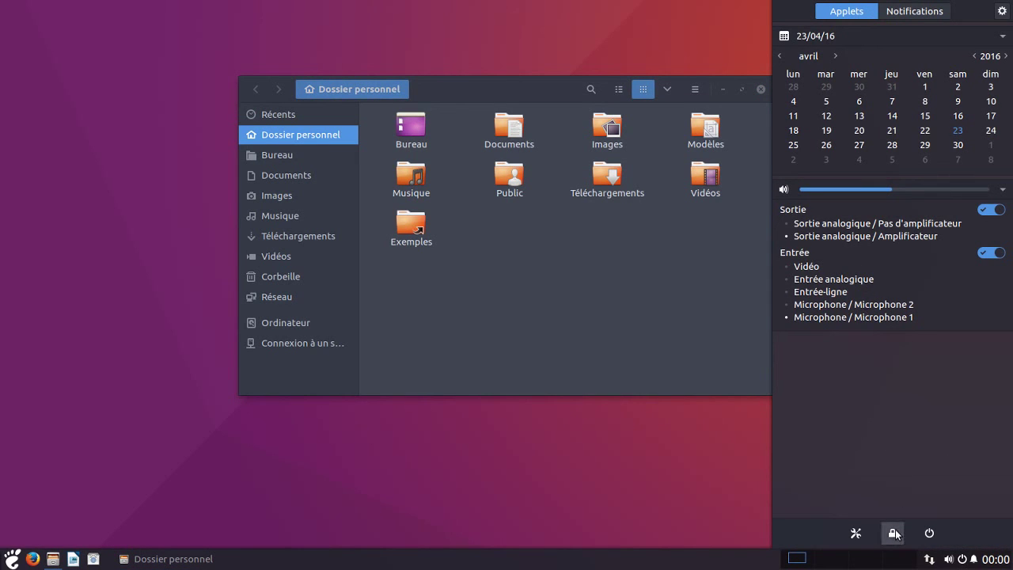
pyautogui.click(856, 533)
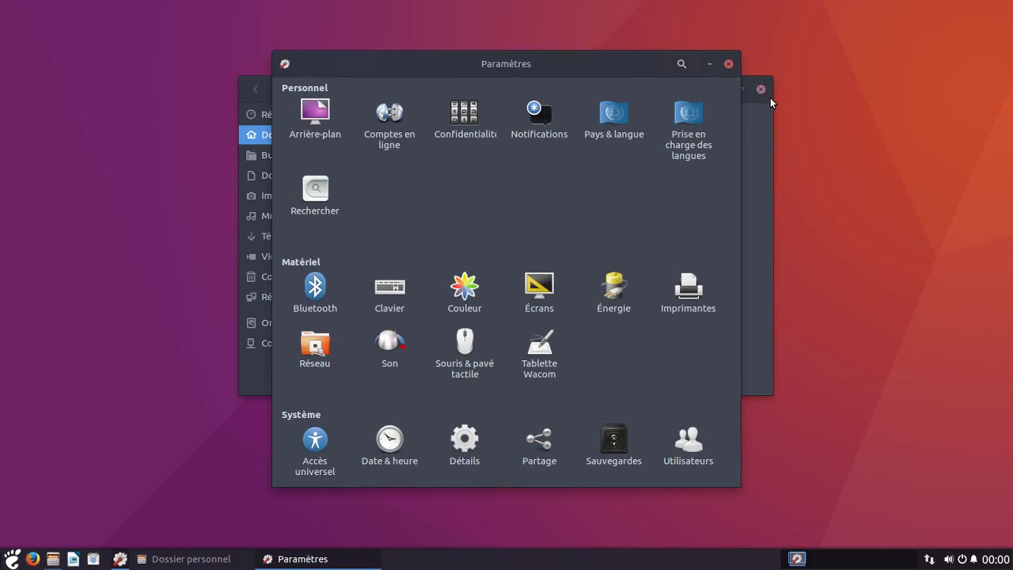
pyautogui.click(763, 90)
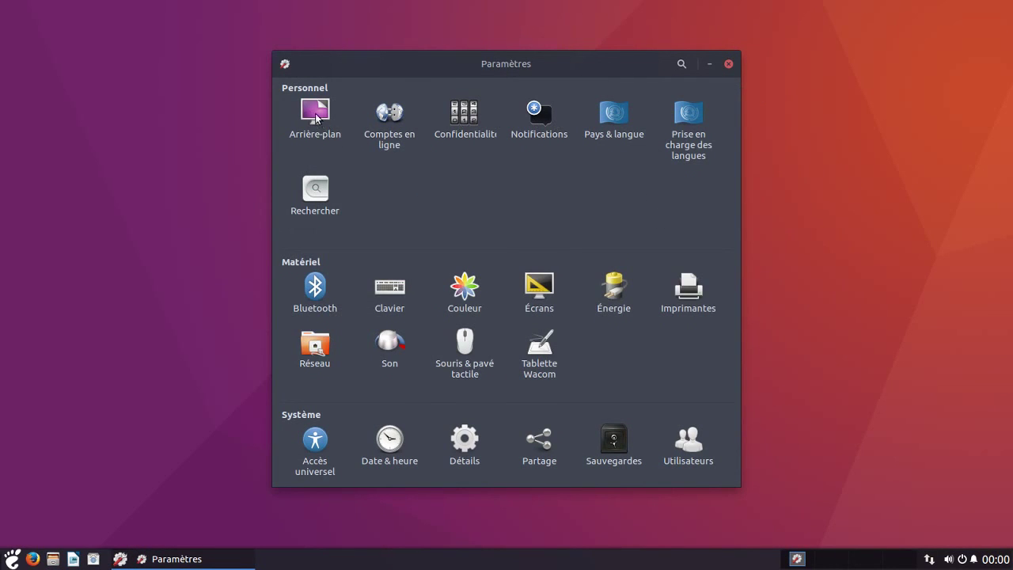
# Step: Set the desktop background to the starry night sky over hills wallpaper and reposition the Arrière-plan window slightly lower
pyautogui.click(315, 115)
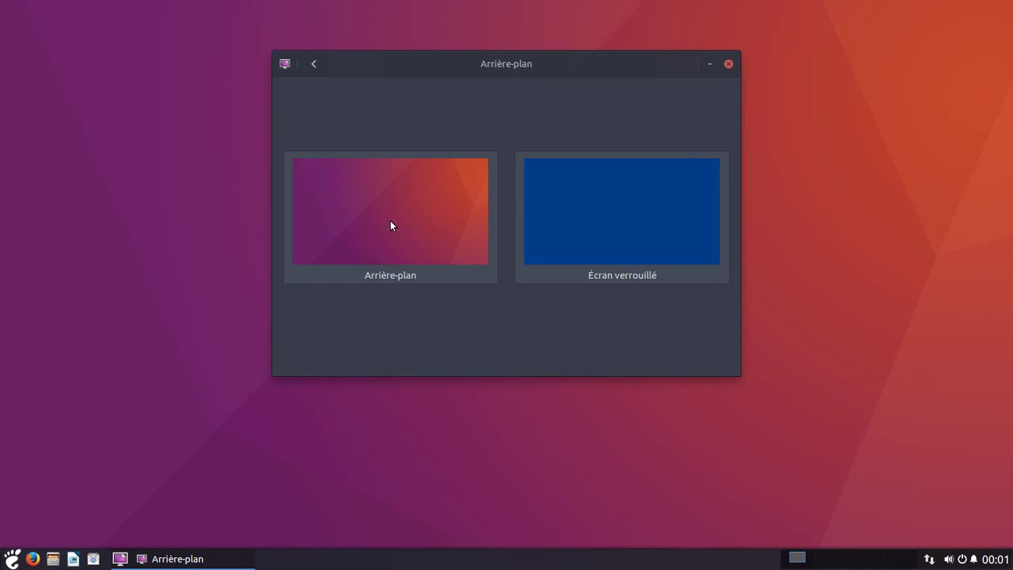
pyautogui.click(390, 222)
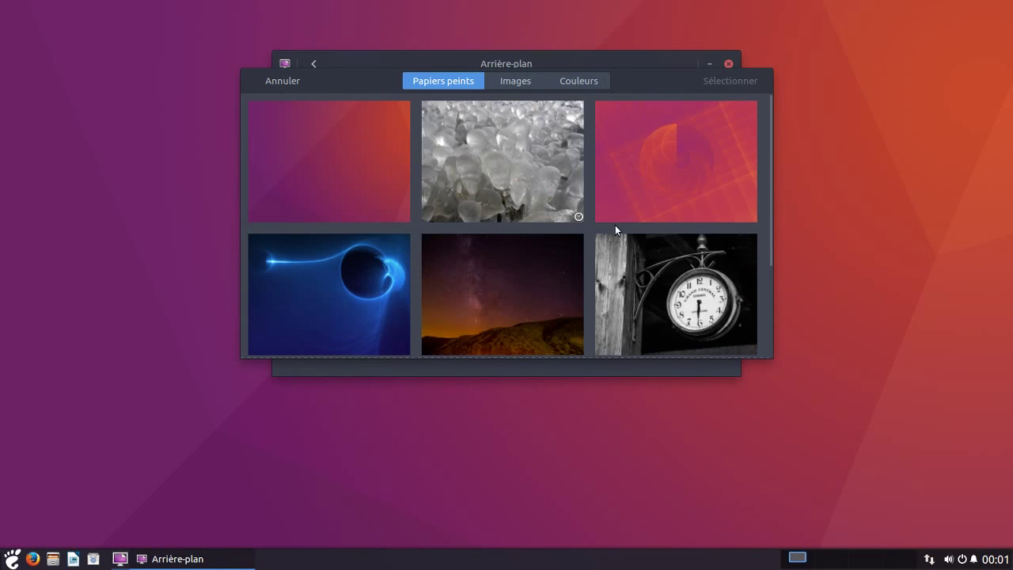
pyautogui.scroll(-1, 612, 262)
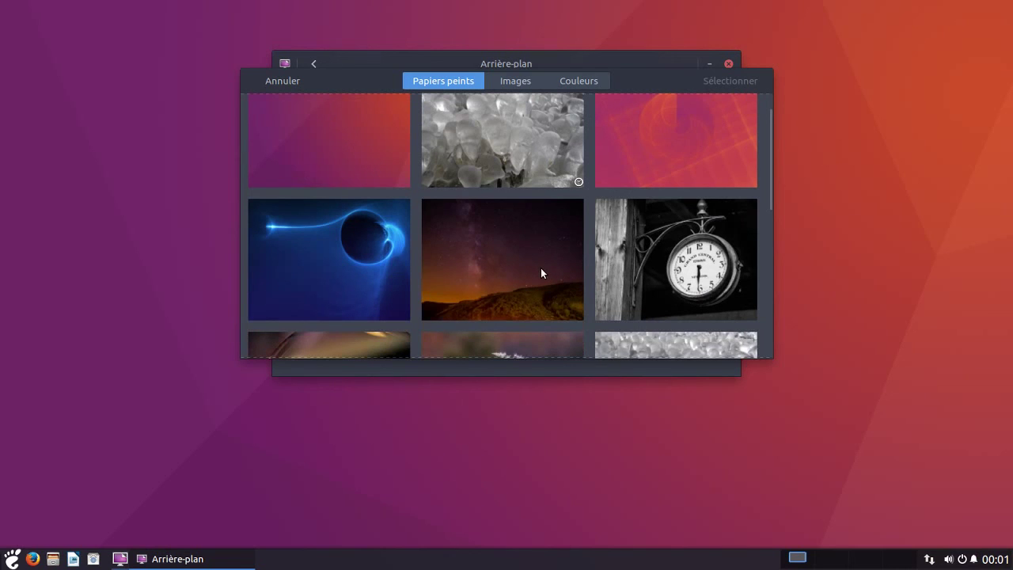
pyautogui.click(540, 267)
pyautogui.click(726, 84)
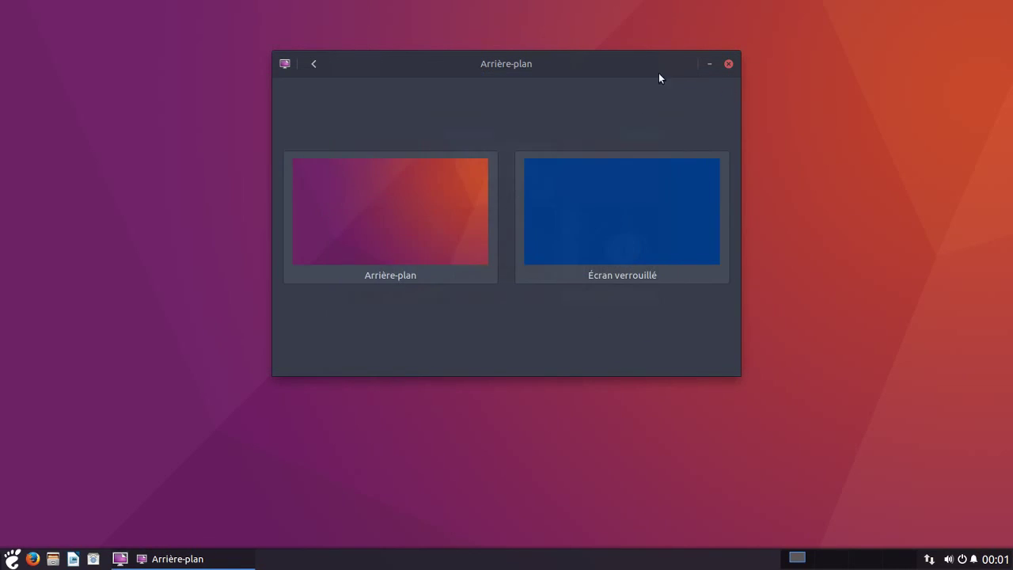
pyautogui.moveTo(634, 76); pyautogui.dragTo(621, 106)
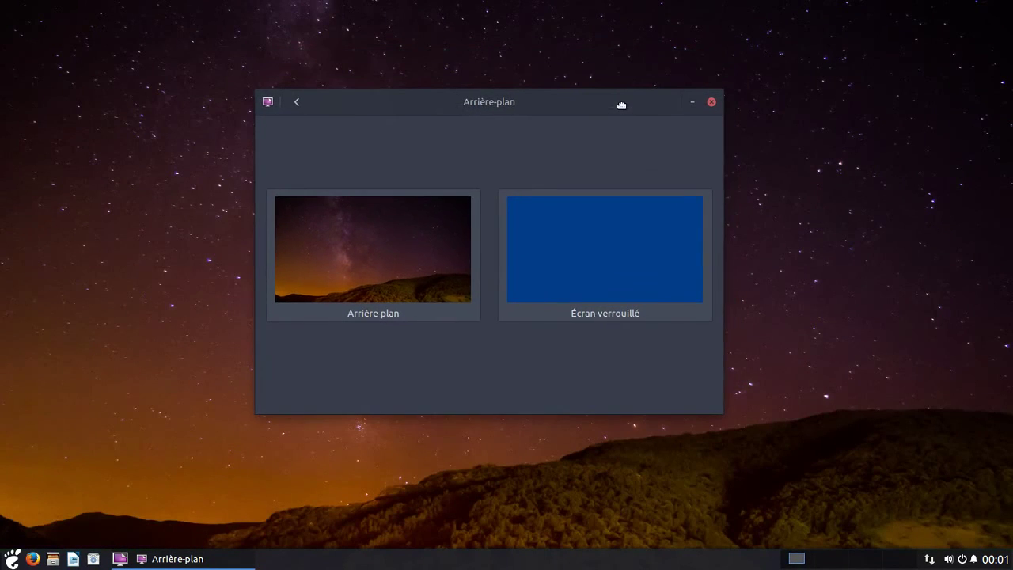
# Step: Set the lock screen wallpaper to the starry night sky over hills and return to the full settings overview
pyautogui.click(601, 231)
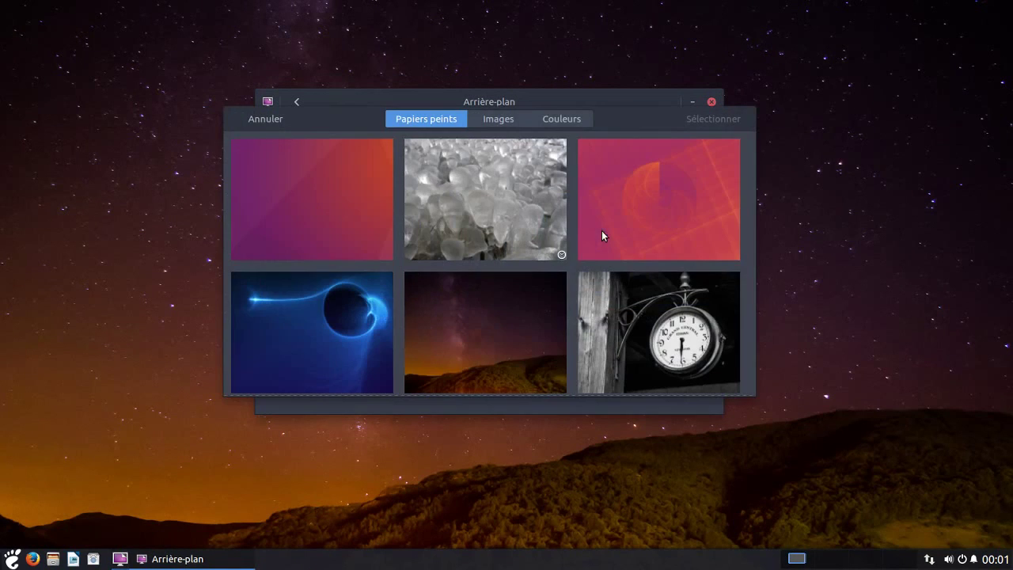
pyautogui.click(507, 303)
pyautogui.click(684, 124)
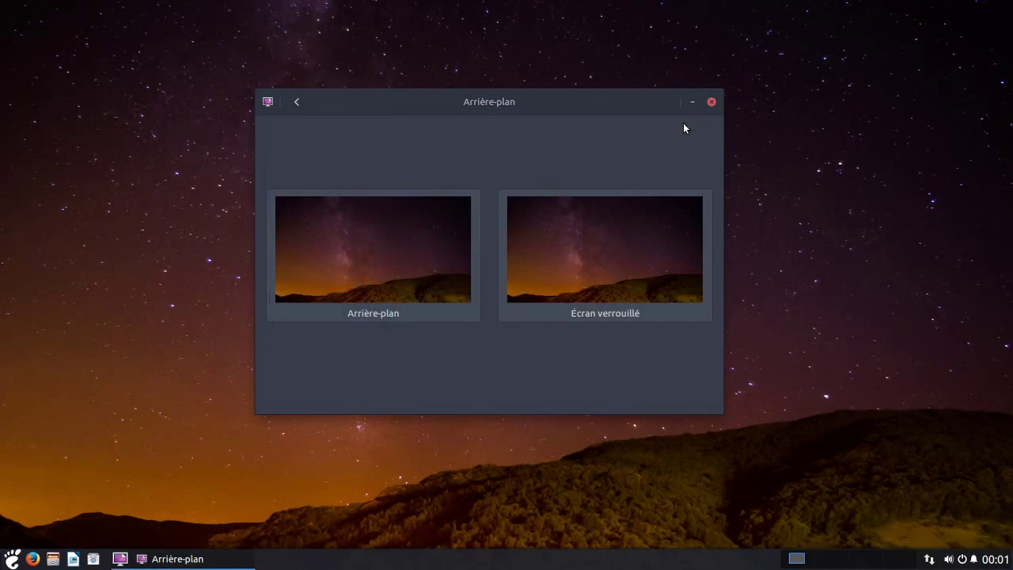
pyautogui.click(296, 101)
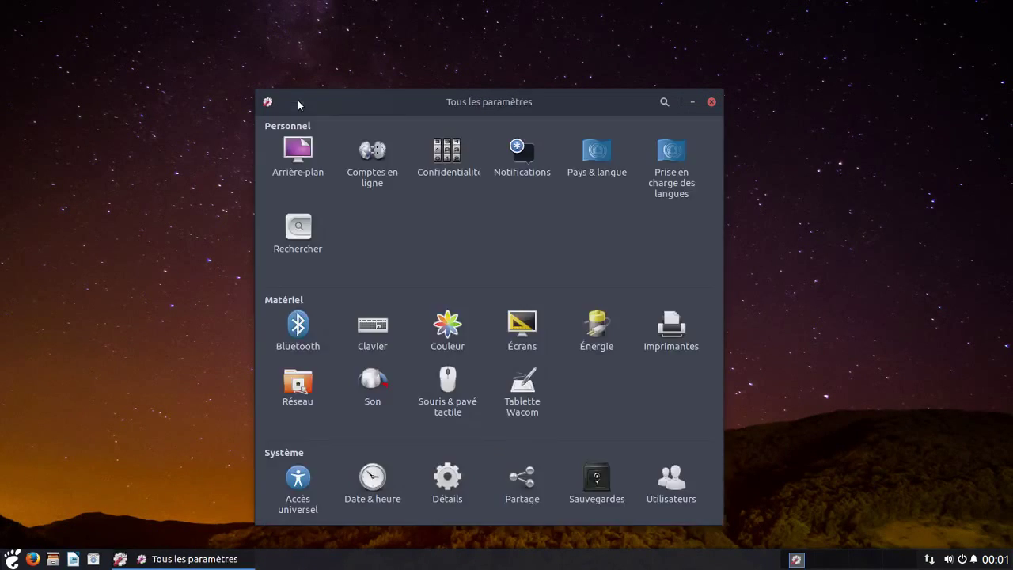
pyautogui.moveTo(414, 103); pyautogui.dragTo(428, 112)
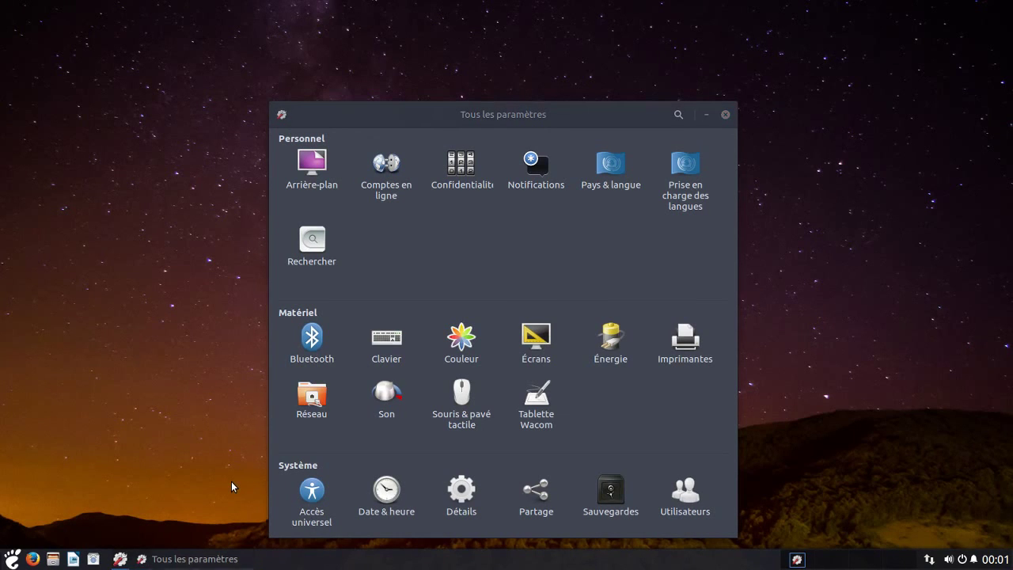
# Step: Leave the virtual machine's full-screen view, switch to Chromium and open the bookmarked GinjFo article "Ubuntu 16.10, bienvenue à Budgie Desktop ?" from 16.04_actus
pyautogui.hotkey('ctrl', 'f')
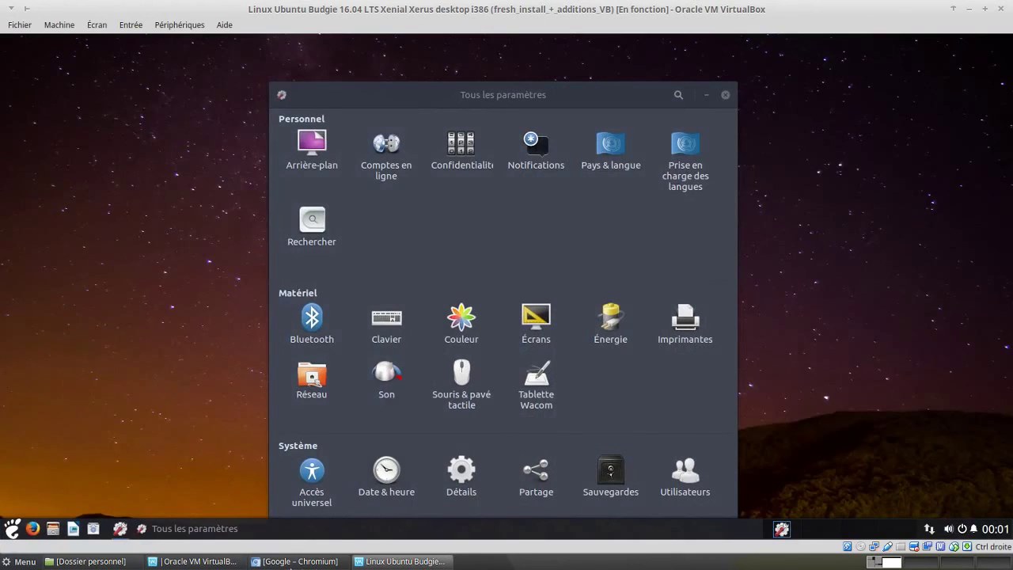
pyautogui.click(269, 562)
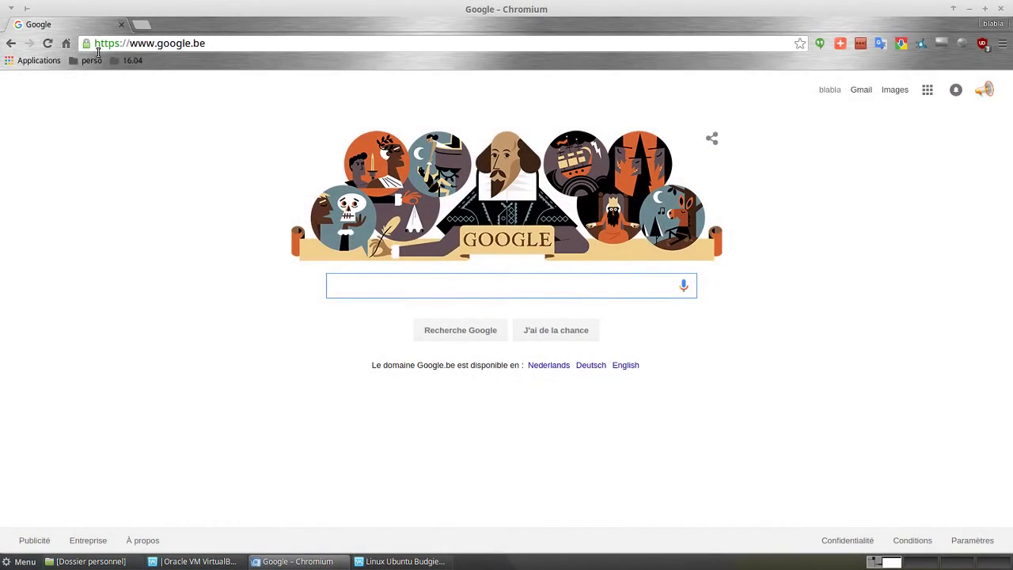
pyautogui.click(133, 61)
pyautogui.moveTo(167, 77)
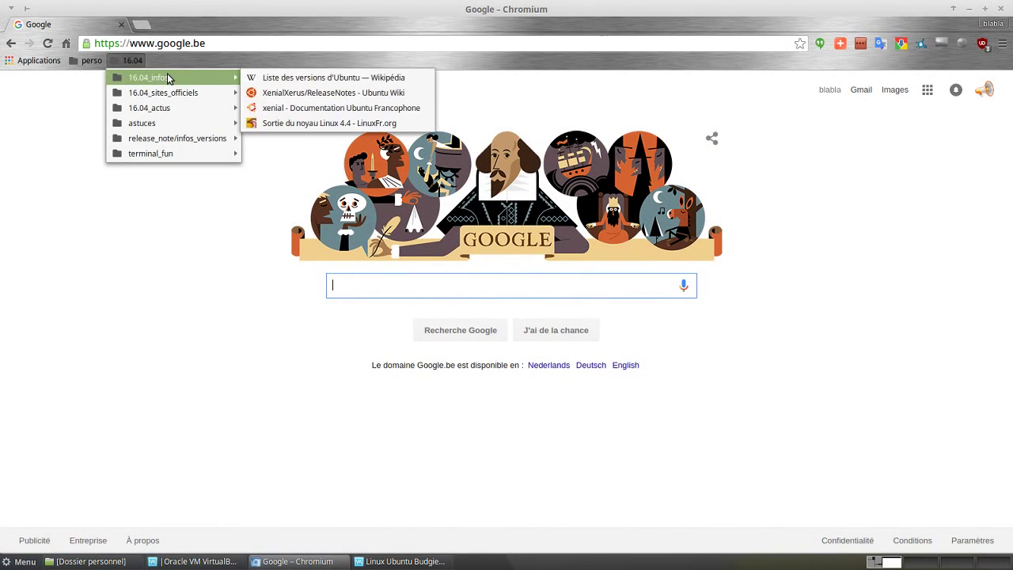
pyautogui.moveTo(196, 124)
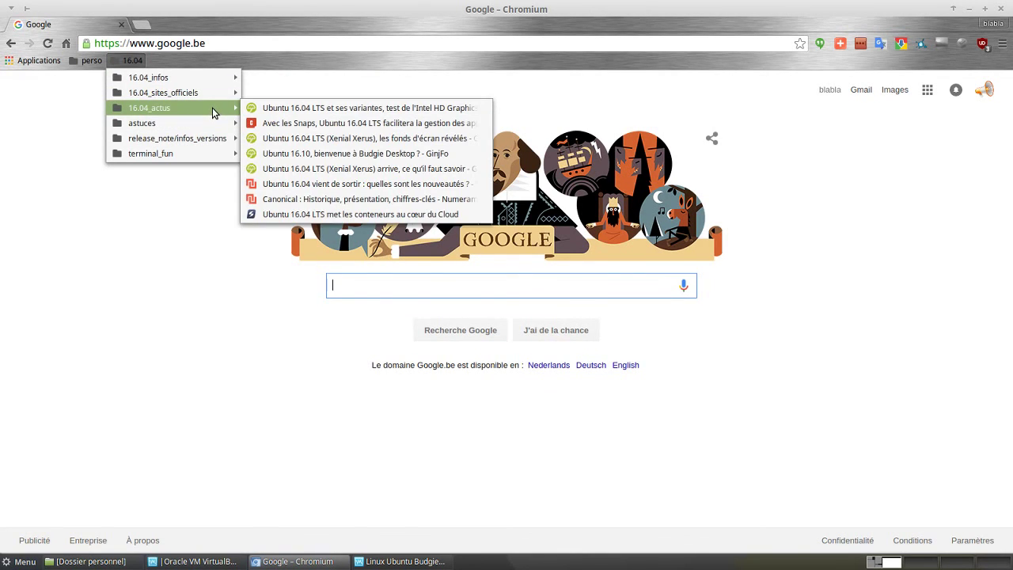
pyautogui.click(403, 156)
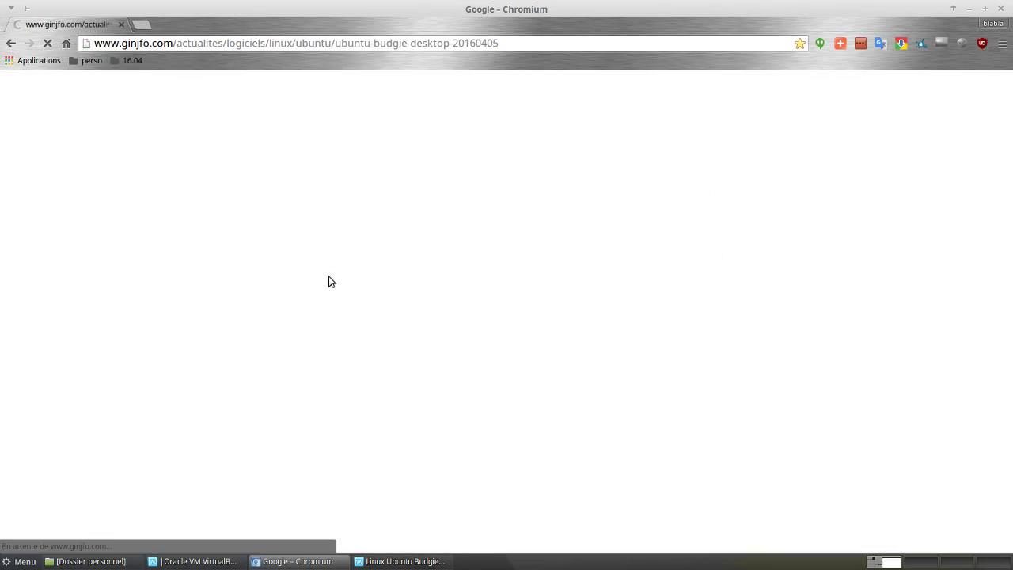
# Step: Copy the command "sudo add-apt-repository ppa:fossfreedom/budgie-desktop" from the article's last comment and switch windows
pyautogui.scroll(-5, 310, 356)
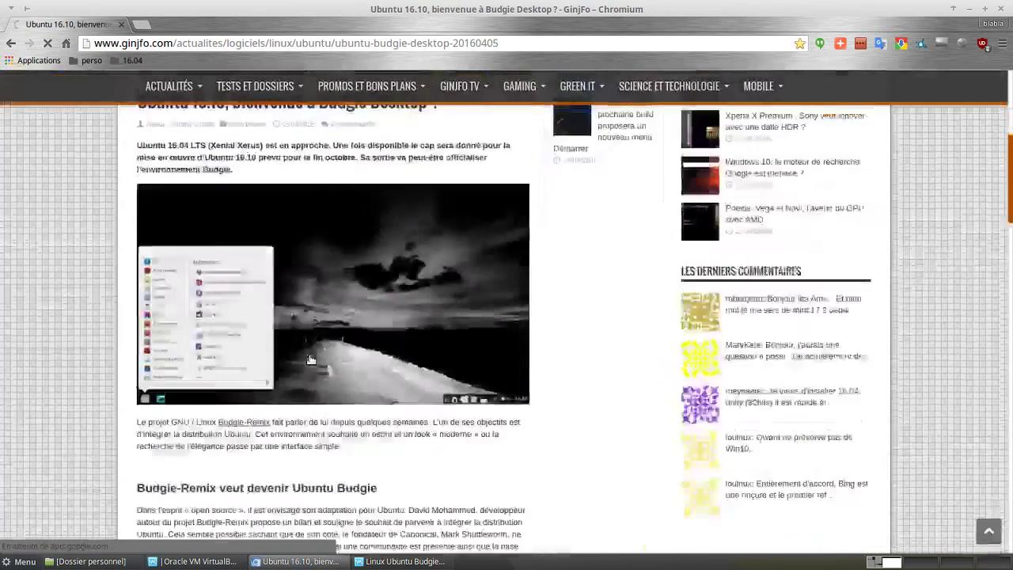
pyautogui.scroll(-8, 310, 360)
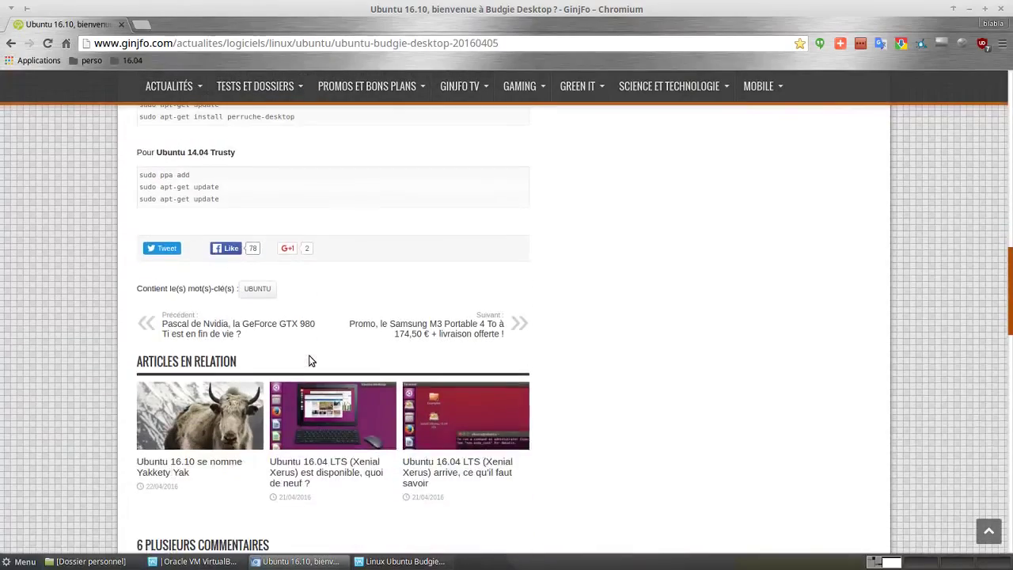
pyautogui.scroll(3, 311, 360)
pyautogui.scroll(-6, 271, 271)
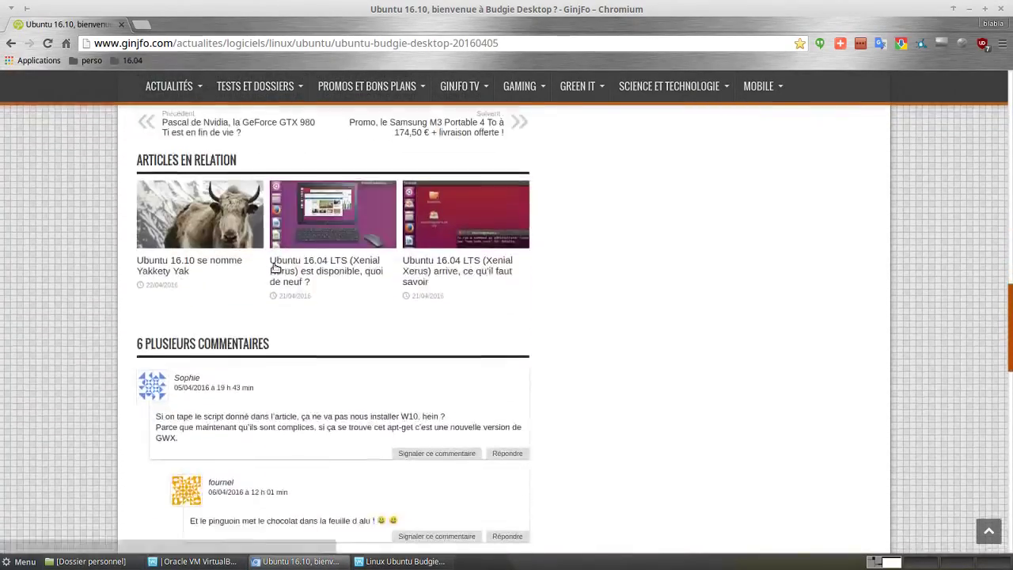
pyautogui.scroll(-10, 275, 269)
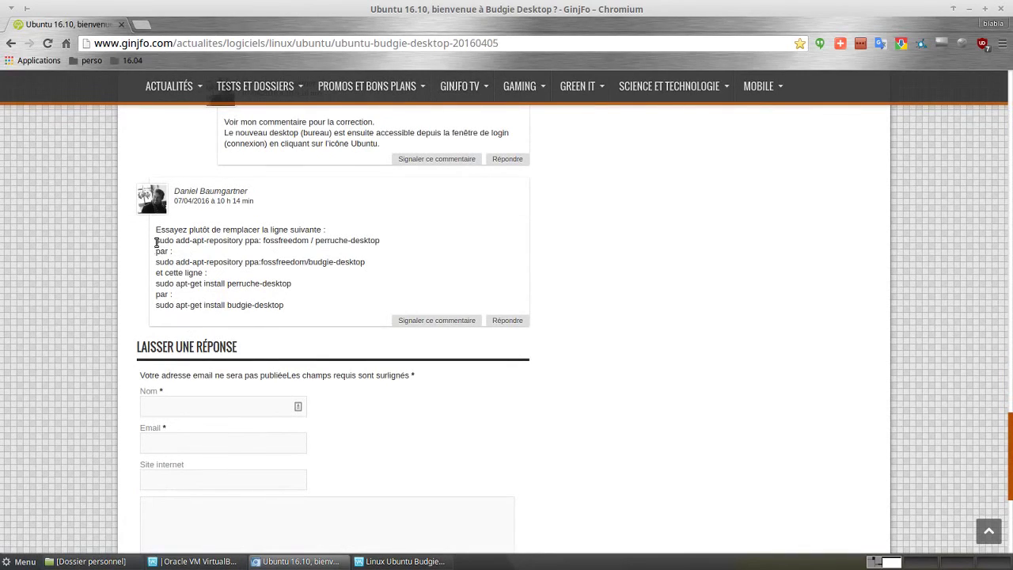
pyautogui.moveTo(157, 263); pyautogui.dragTo(369, 258)
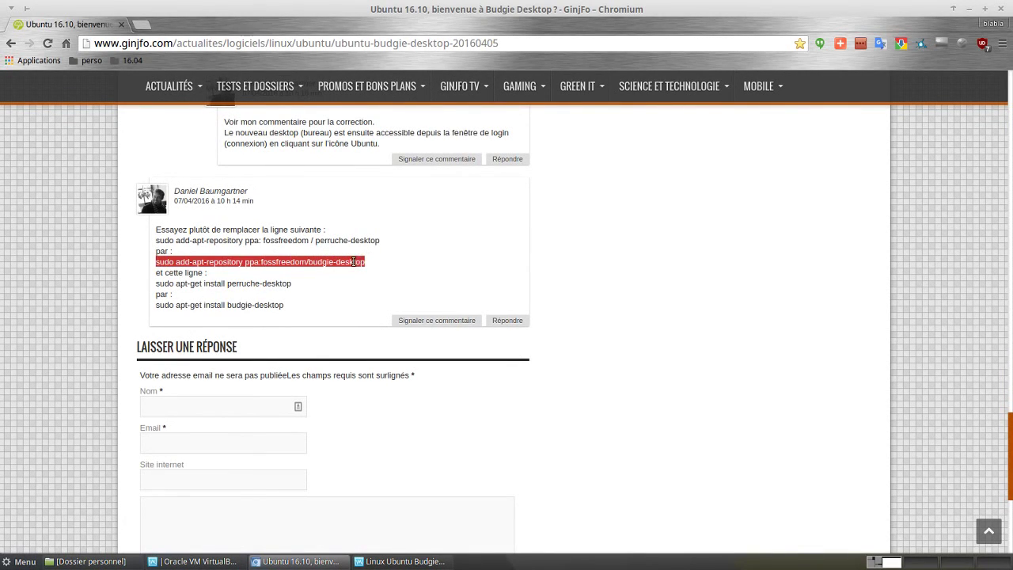
pyautogui.rightClick(354, 261)
pyautogui.click(360, 269)
pyautogui.hotkey('alt', 'Tab')
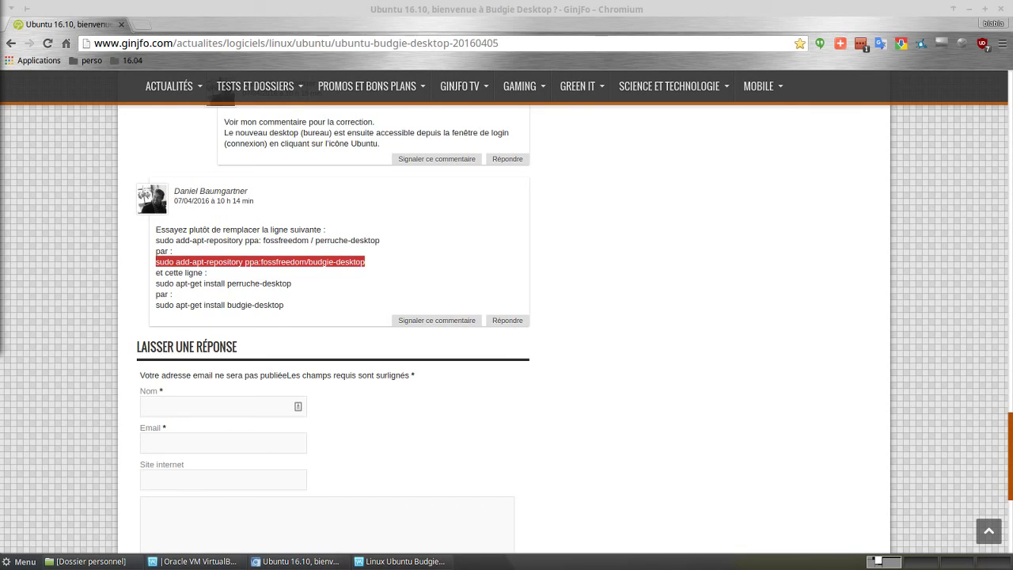
# Step: Copy the command "sudo apt-get install budgie-desktop" from the same comment and switch windows
pyautogui.tripleClick(198, 307)
pyautogui.rightClick(198, 308)
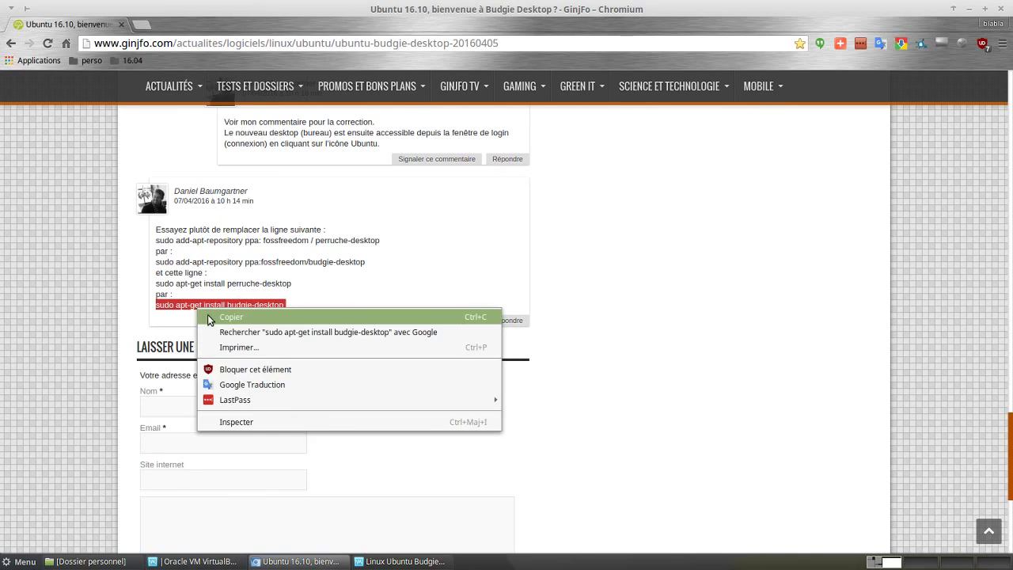
pyautogui.click(210, 318)
pyautogui.hotkey('alt', 'Tab')
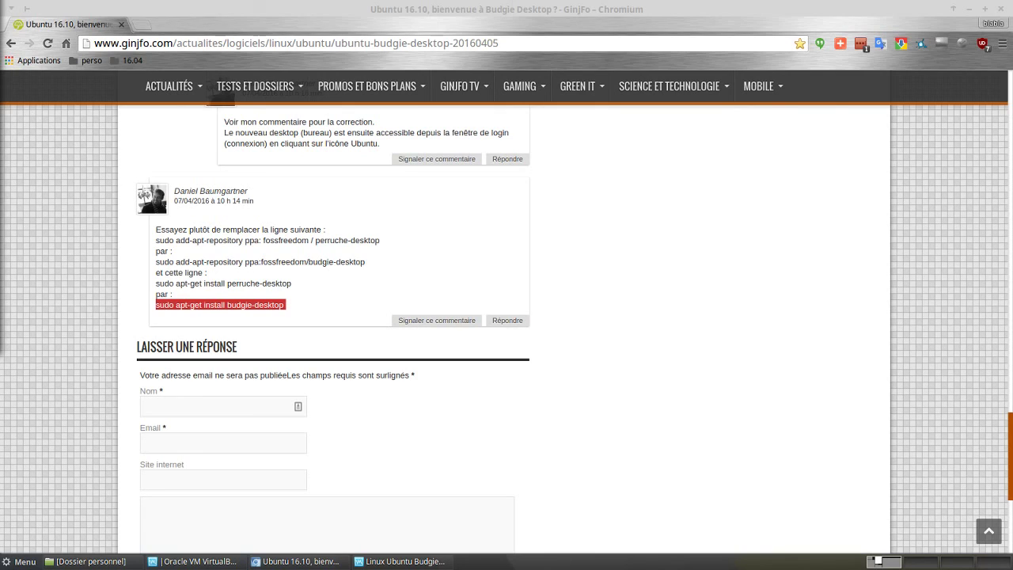
# Step: Return Chromium to its home page, minimize it, and bring the virtual machine back to full screen with the settings window moved higher
pyautogui.click(65, 45)
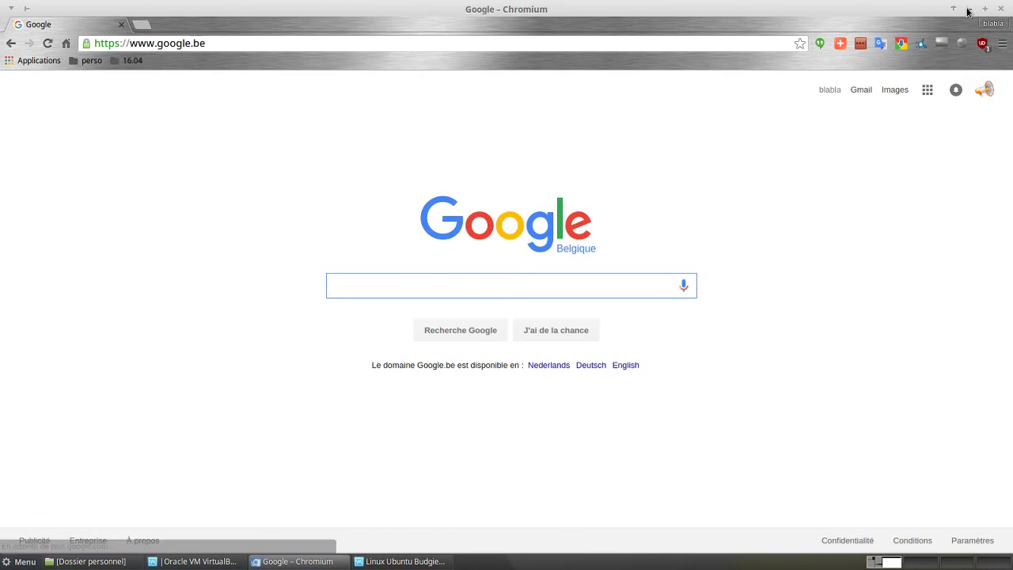
pyautogui.click(968, 9)
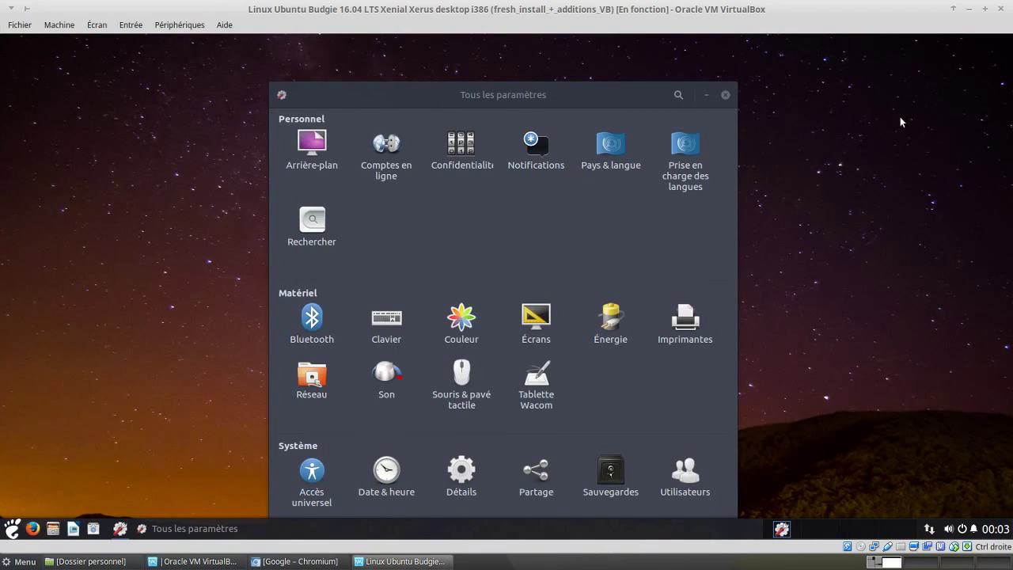
pyautogui.hotkey('ctrl', 'f')
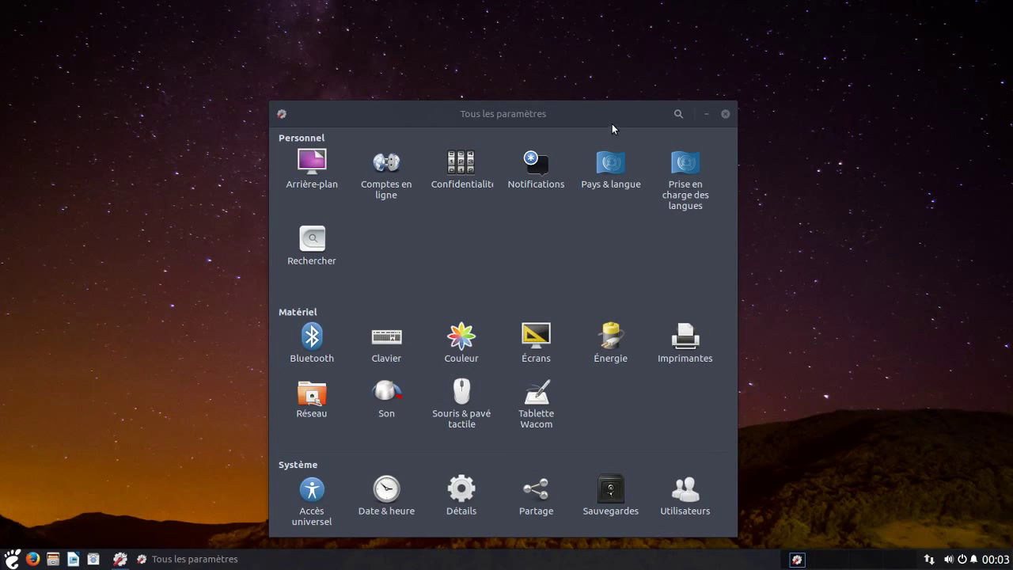
pyautogui.moveTo(612, 121); pyautogui.dragTo(616, 72)
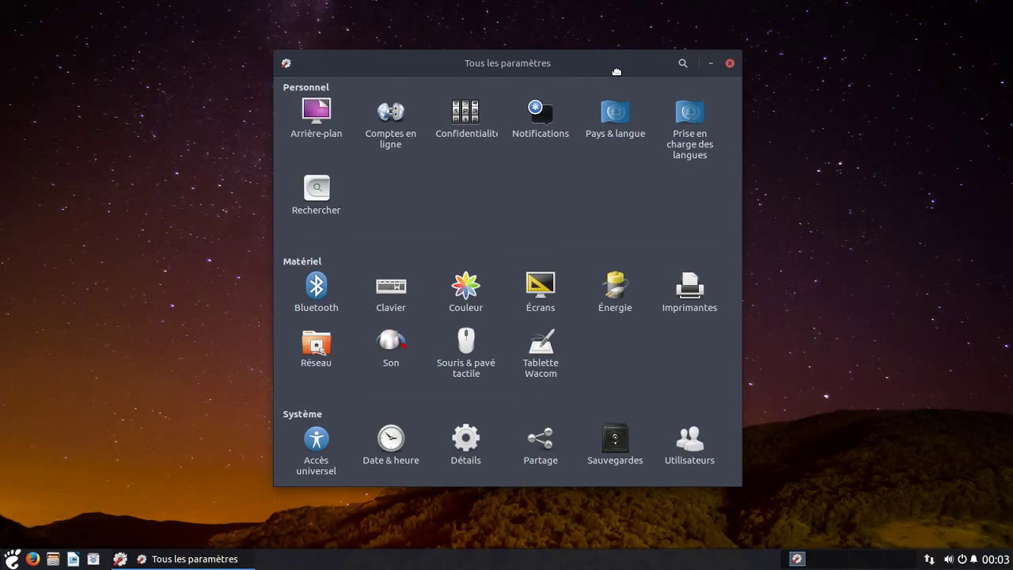
pyautogui.moveTo(617, 72); pyautogui.dragTo(615, 80)
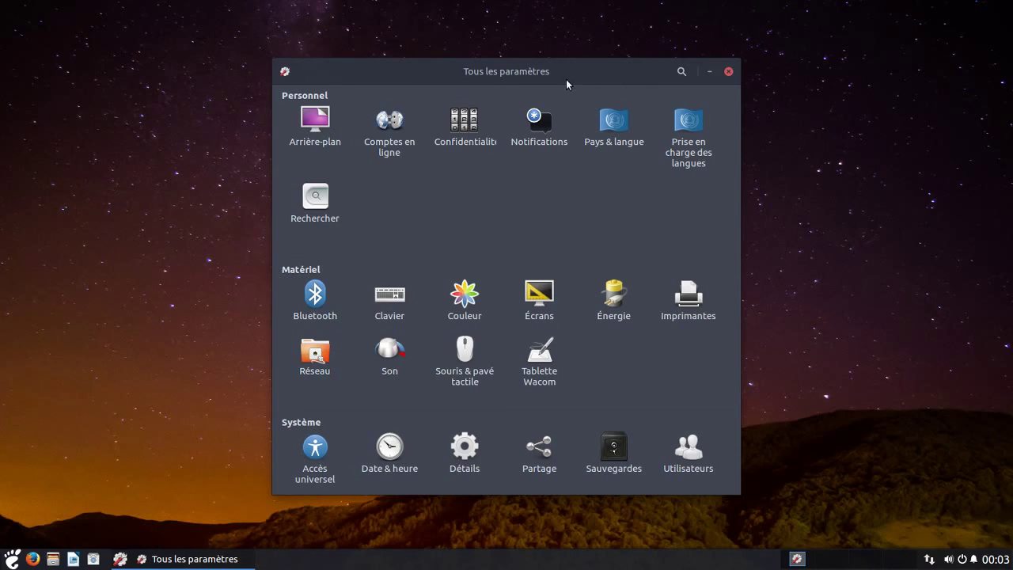
# Step: Examine the providers offered for adding an online account and the Confidentialité settings, returning to the settings overview
pyautogui.click(390, 127)
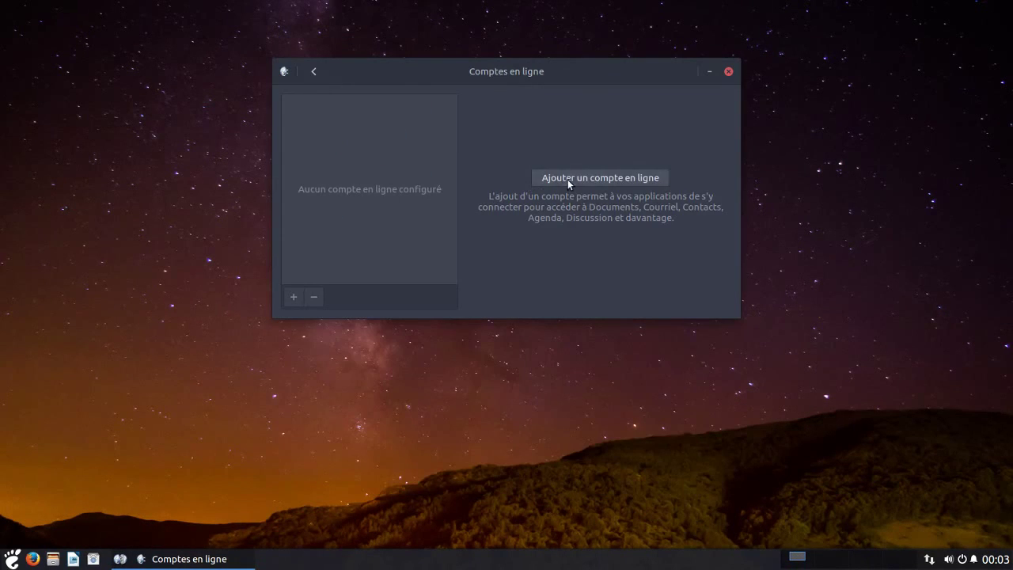
pyautogui.click(567, 177)
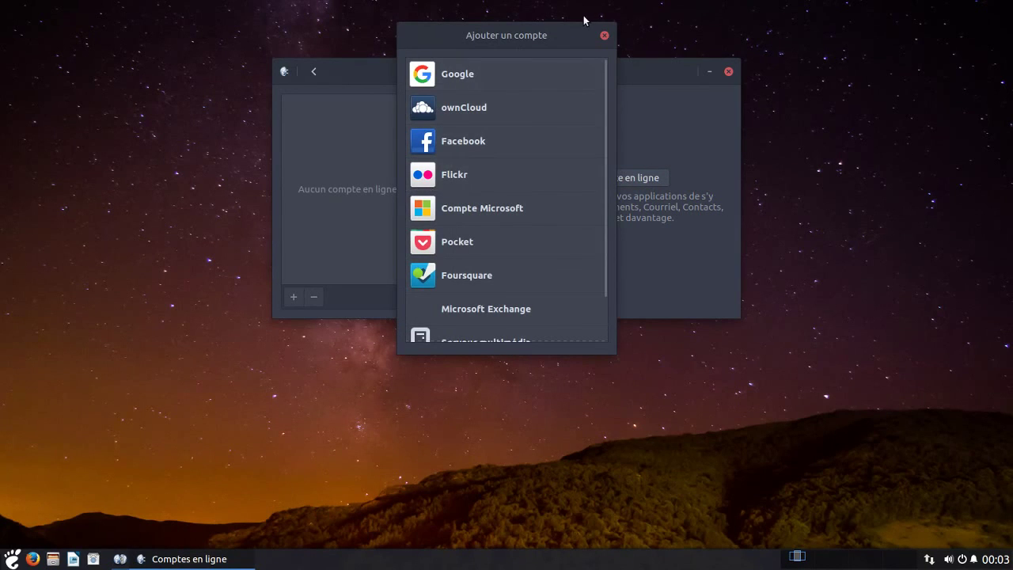
pyautogui.click(604, 37)
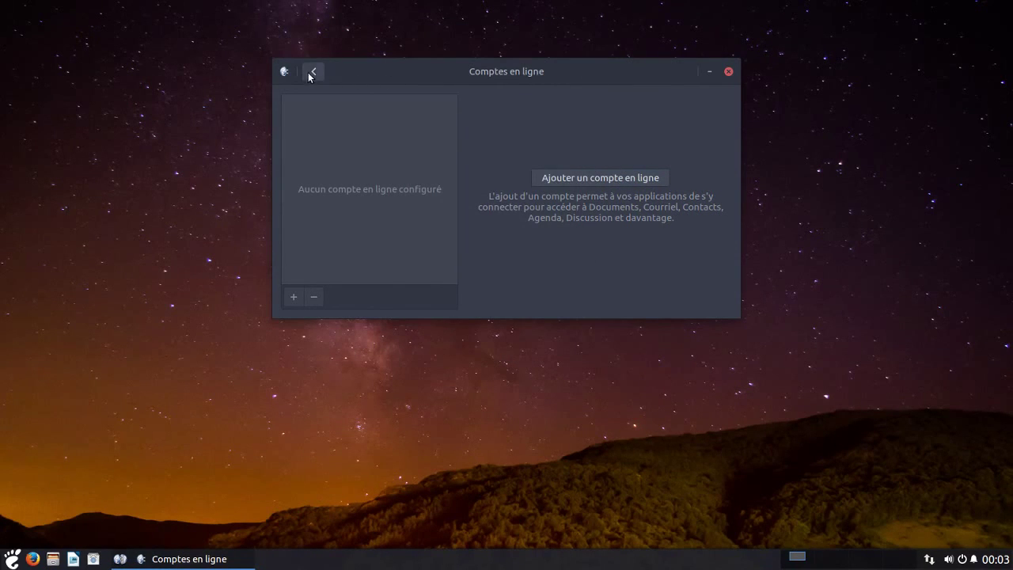
pyautogui.click(310, 75)
pyautogui.click(475, 117)
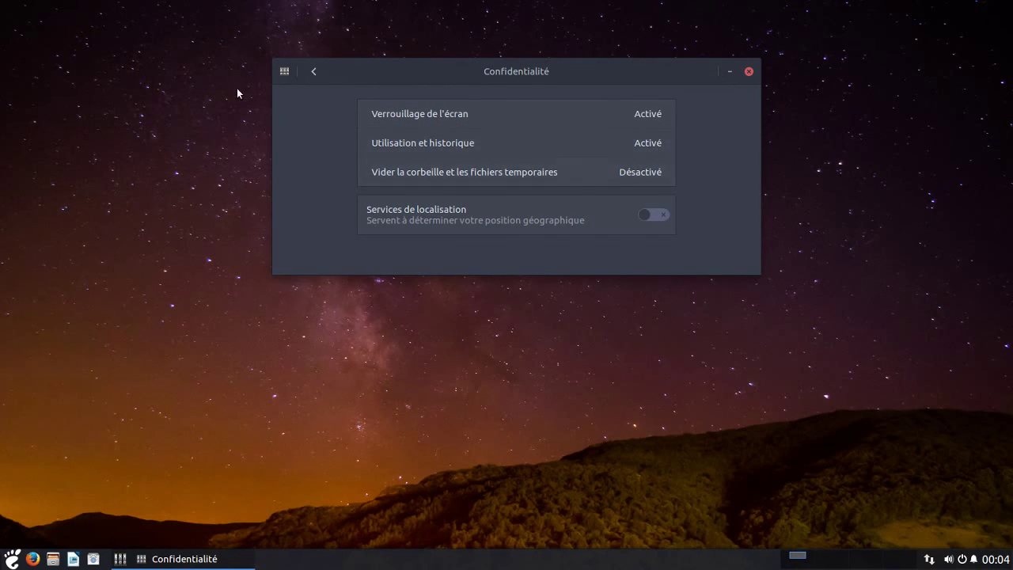
pyautogui.click(314, 71)
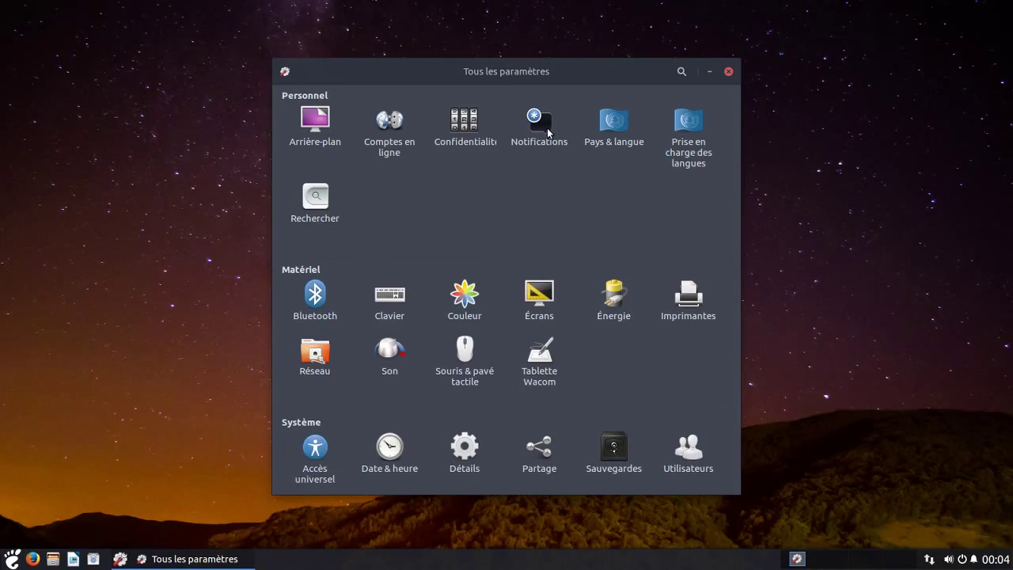
# Step: Examine the application lists in the Notifications and Rechercher settings, returning to the settings overview
pyautogui.click(547, 129)
pyautogui.scroll(-3, 559, 231)
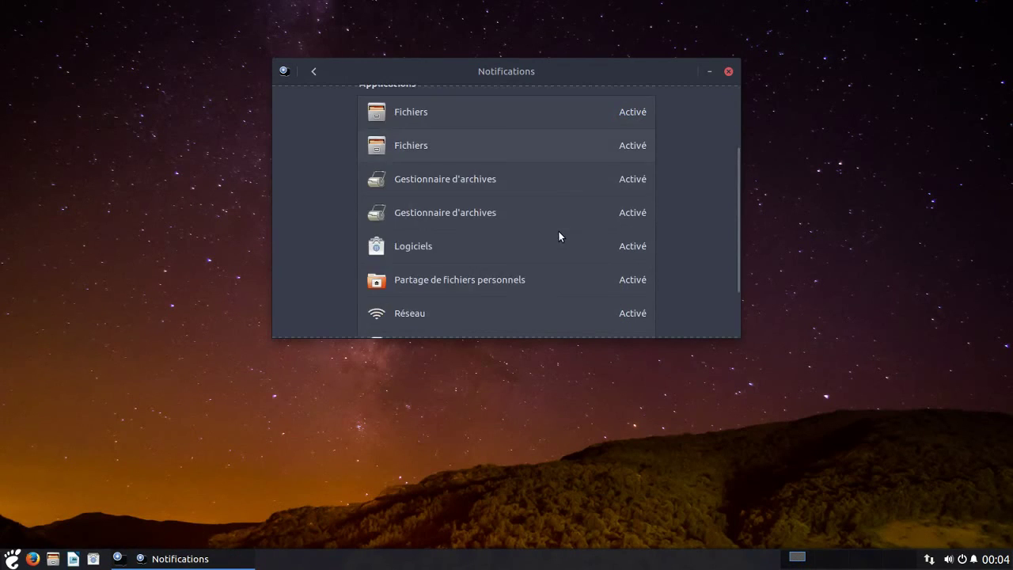
pyautogui.scroll(-2, 559, 231)
pyautogui.click(313, 71)
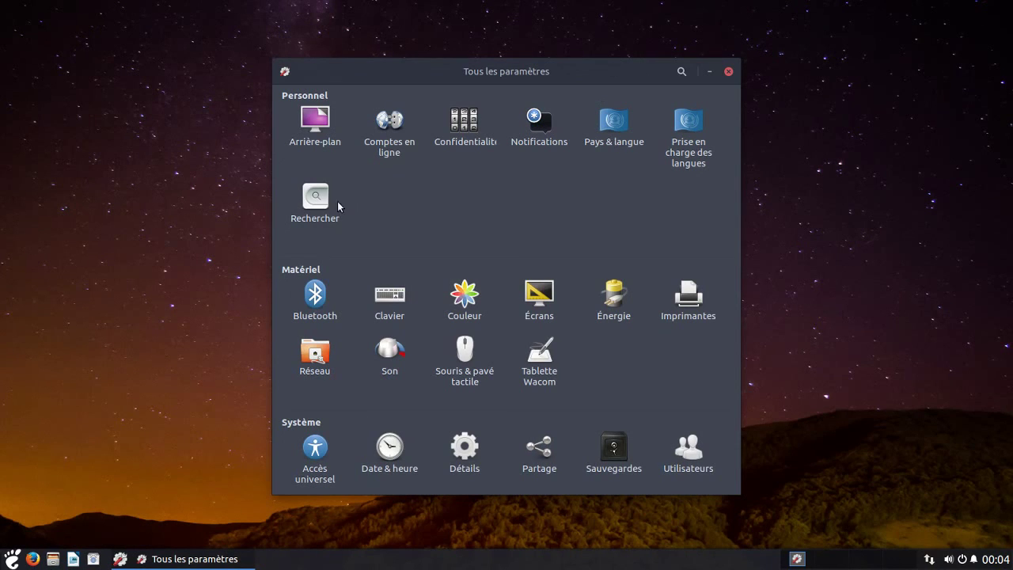
pyautogui.click(319, 199)
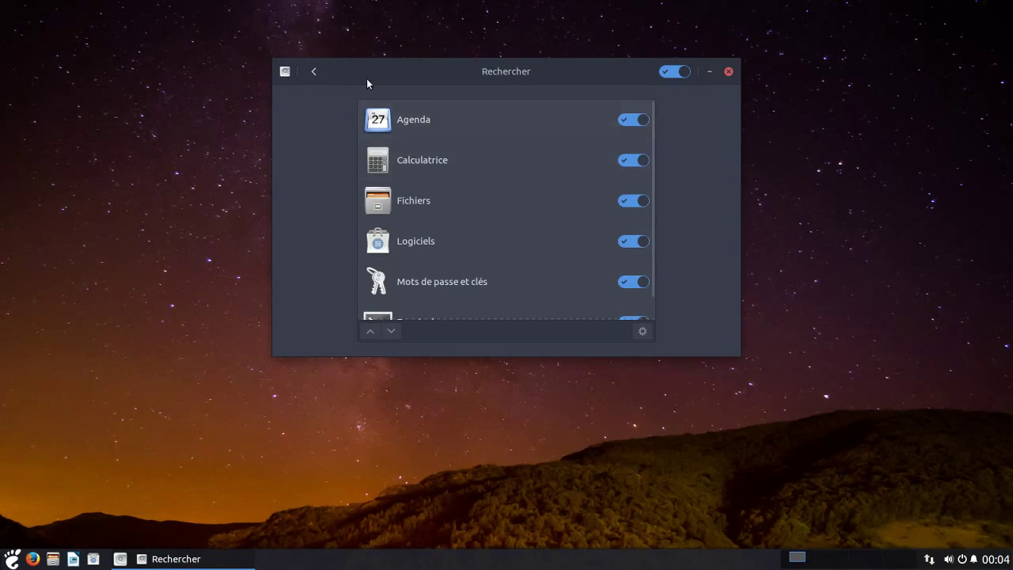
pyautogui.click(313, 73)
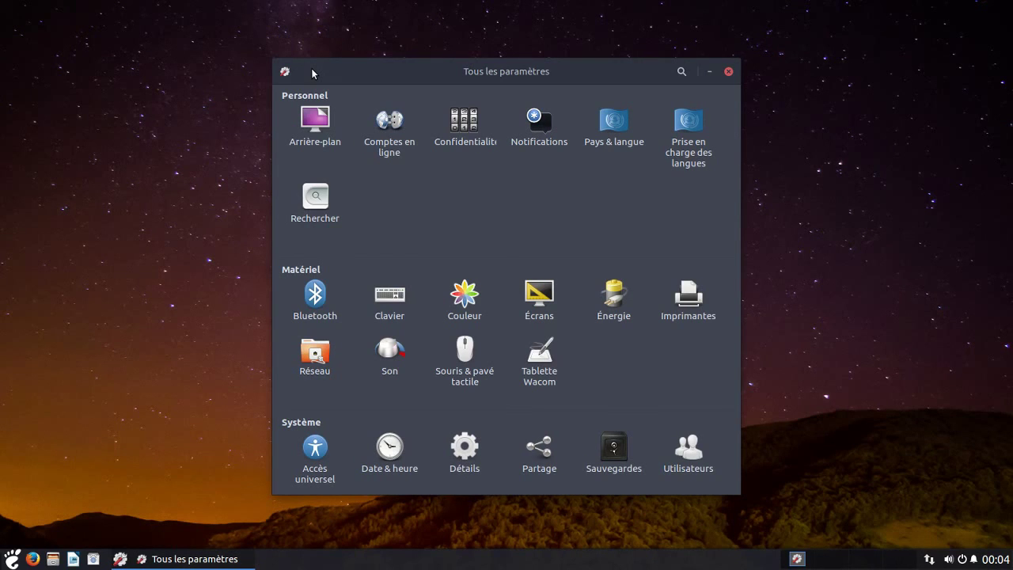
# Step: Leave the virtual machine's full-screen mode, switch to Chromium, and search Google for "budgie desktop xubuntu"
pyautogui.click(161, 429)
pyautogui.press('Control_R+f')
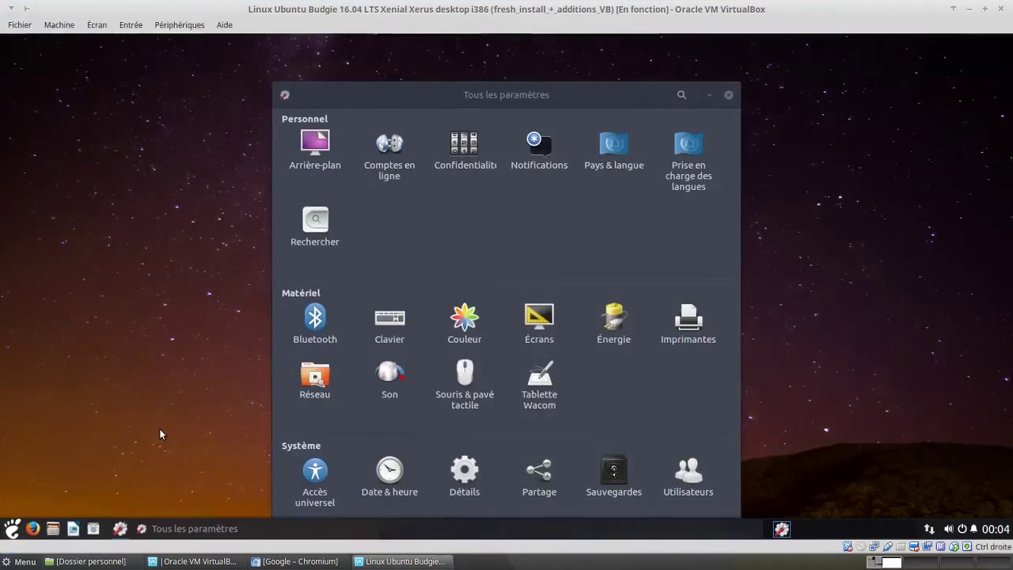
pyautogui.click(300, 561)
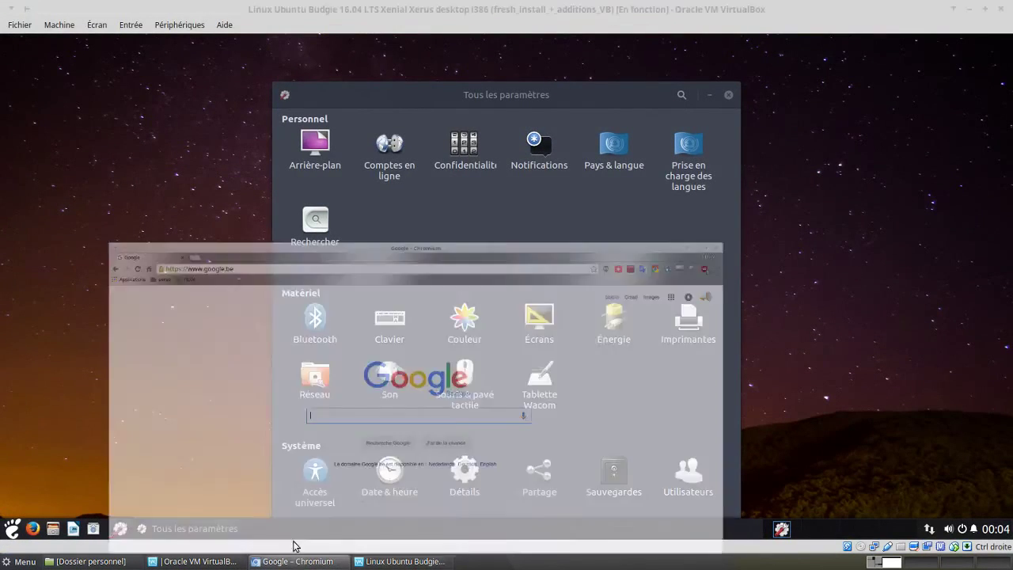
pyautogui.write('bu')
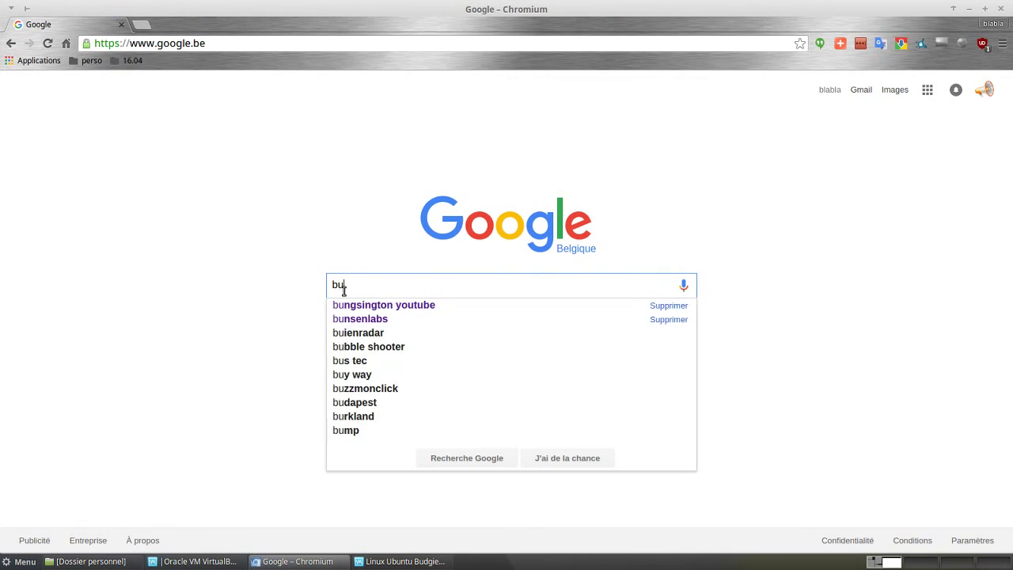
pyautogui.write('dg')
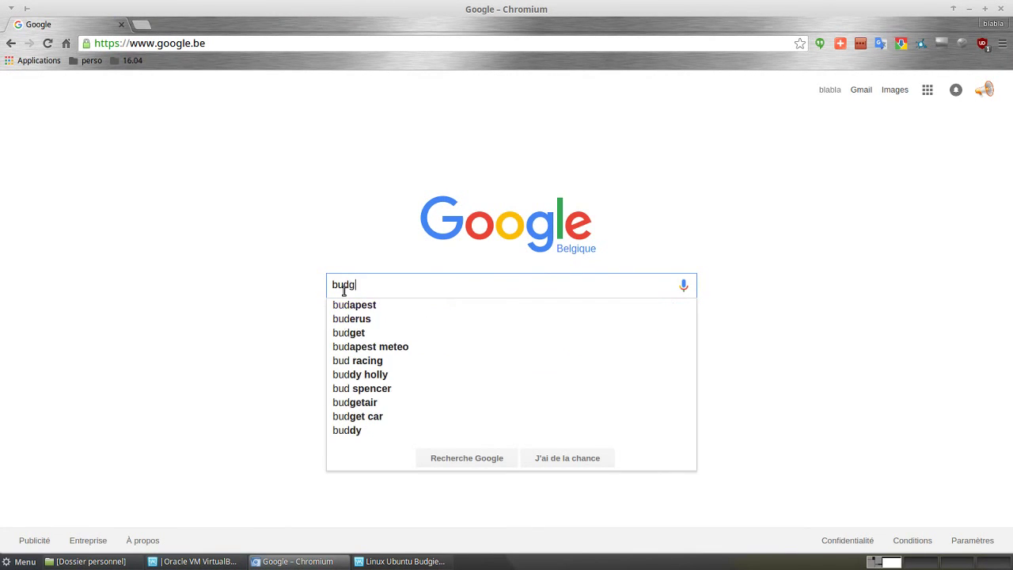
pyautogui.write('ie desktop ')
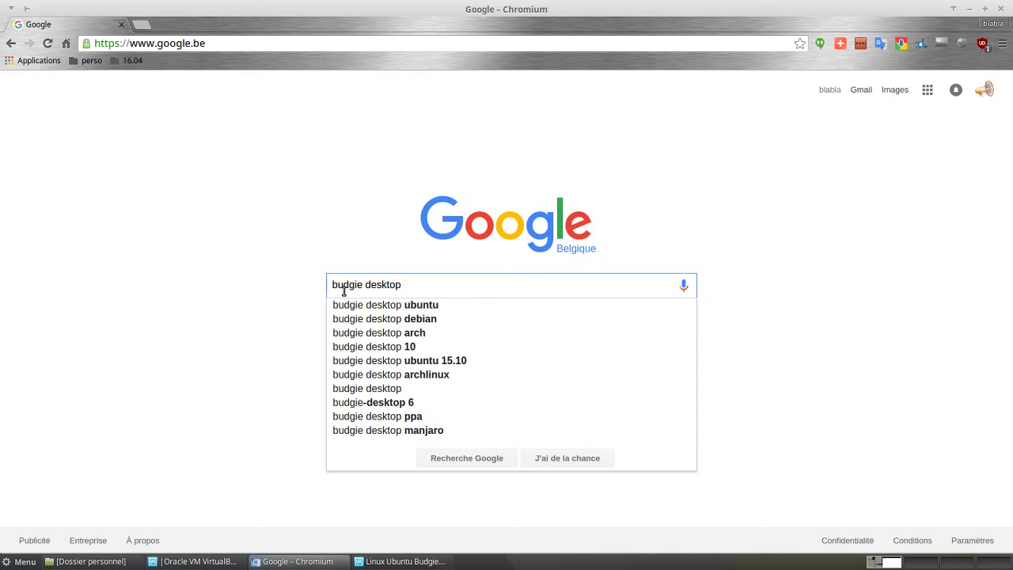
pyautogui.write('xubuntu')
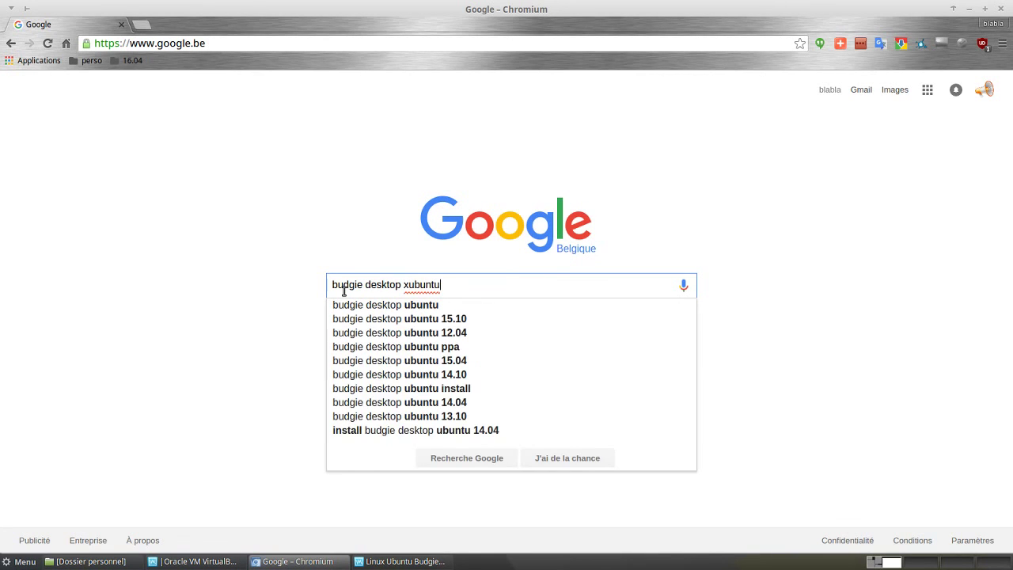
pyautogui.press('Return')
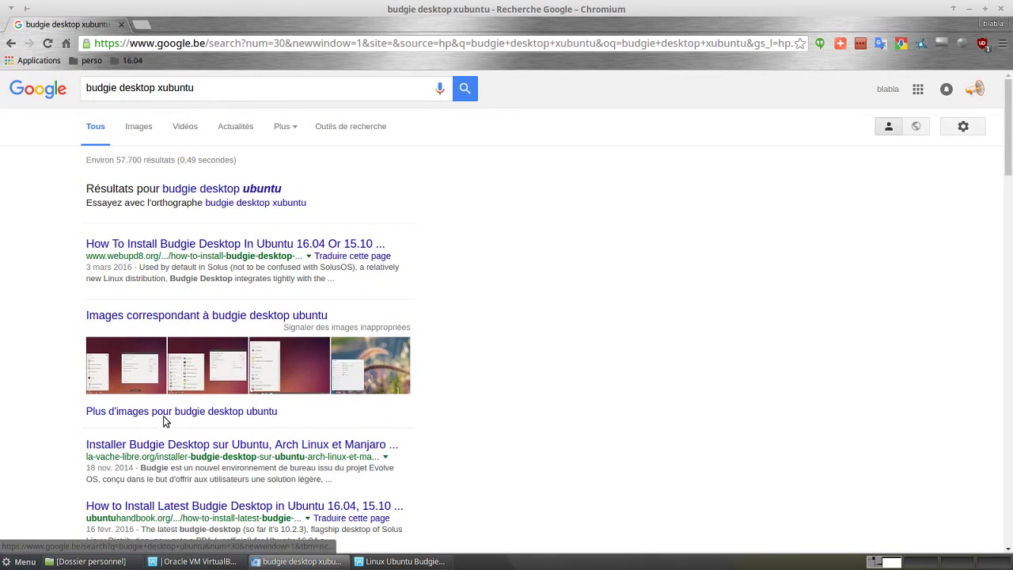
# Step: Examine the search results for guides on installing Budgie Desktop, returning to the start of the results page
pyautogui.scroll(-3, 162, 445)
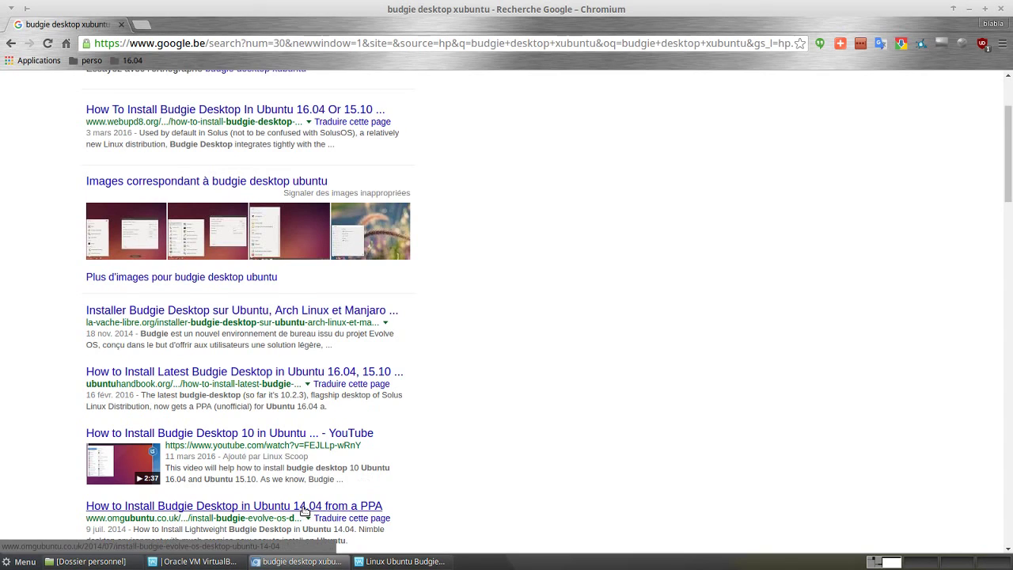
pyautogui.scroll(-5, 304, 510)
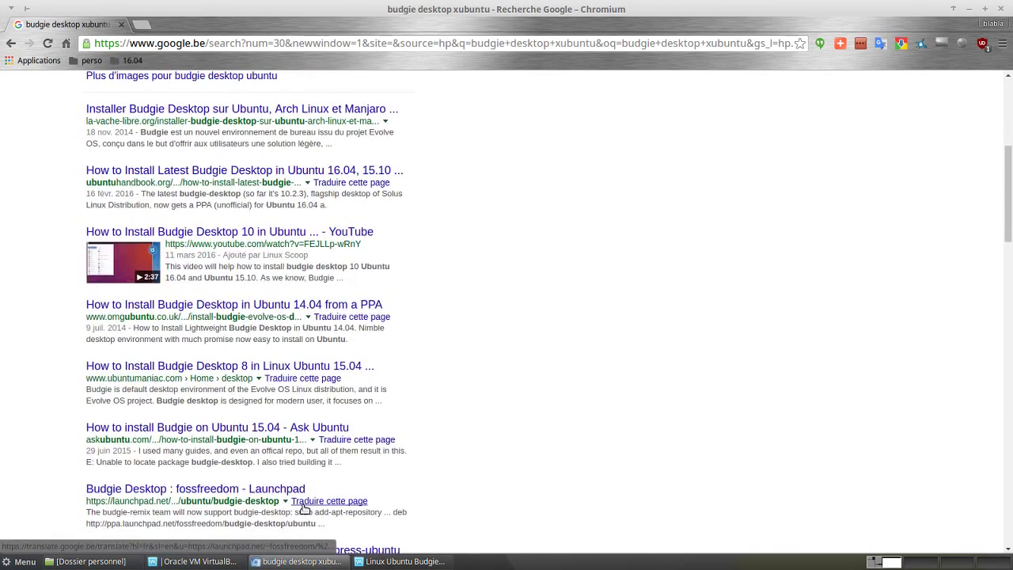
pyautogui.scroll(3, 304, 511)
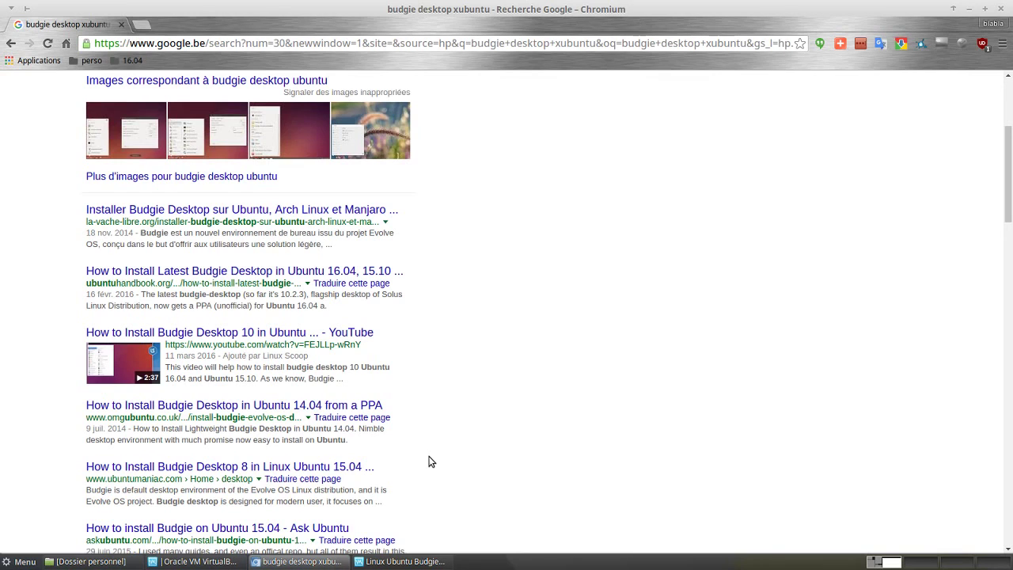
pyautogui.scroll(-2, 432, 462)
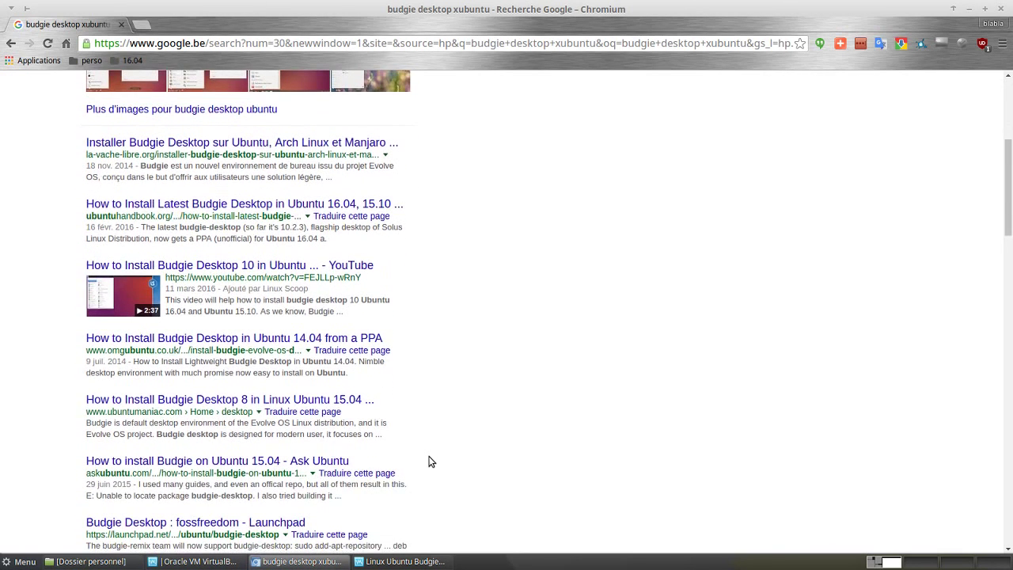
pyautogui.scroll(-6, 431, 461)
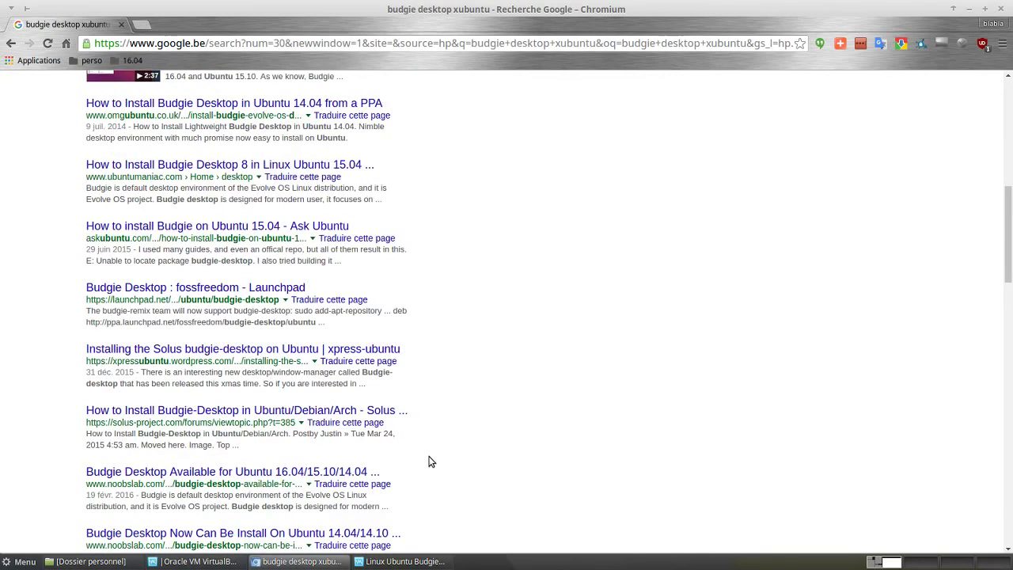
pyautogui.scroll(-4, 431, 461)
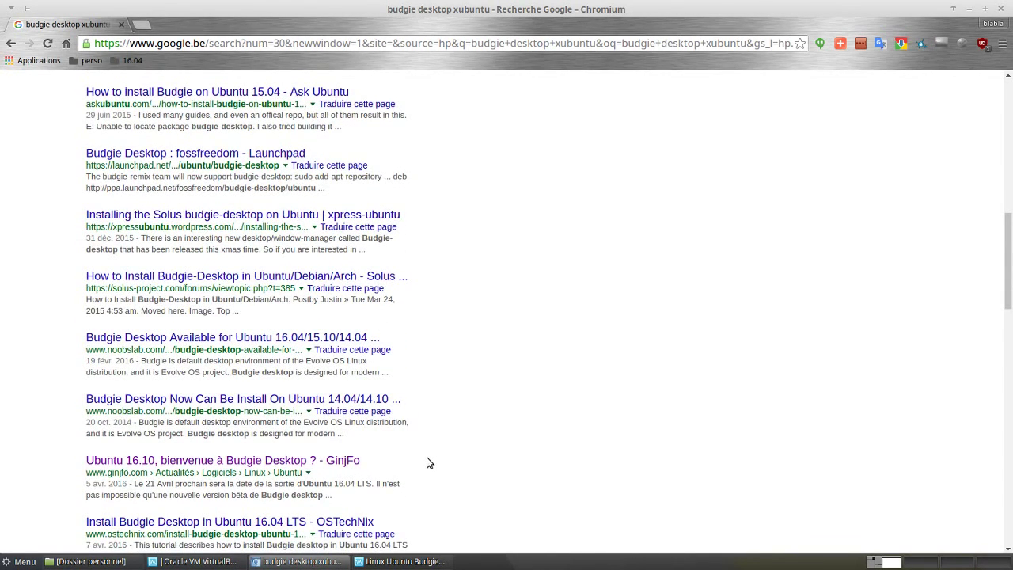
pyautogui.scroll(-6, 427, 463)
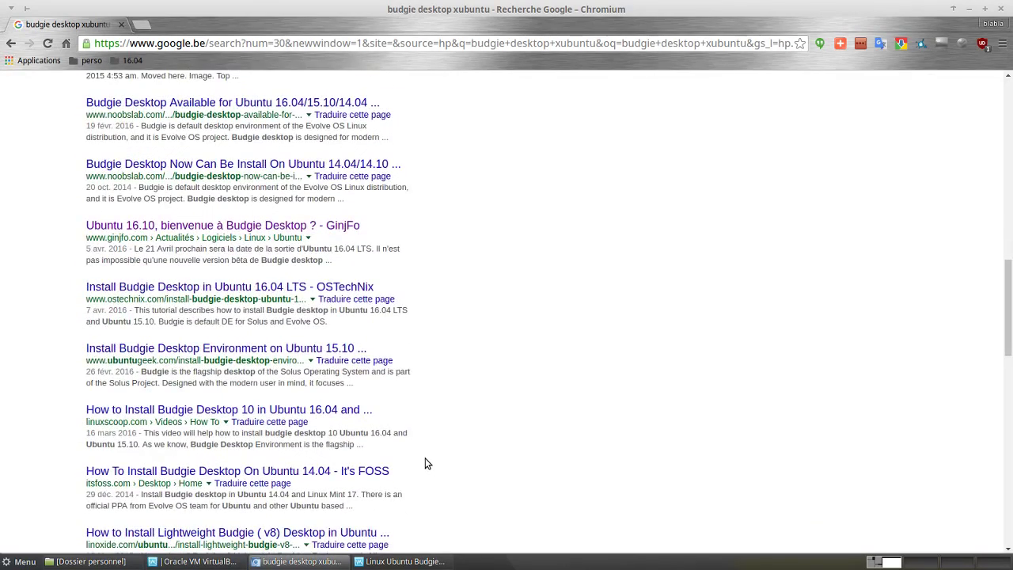
pyautogui.scroll(-6, 425, 463)
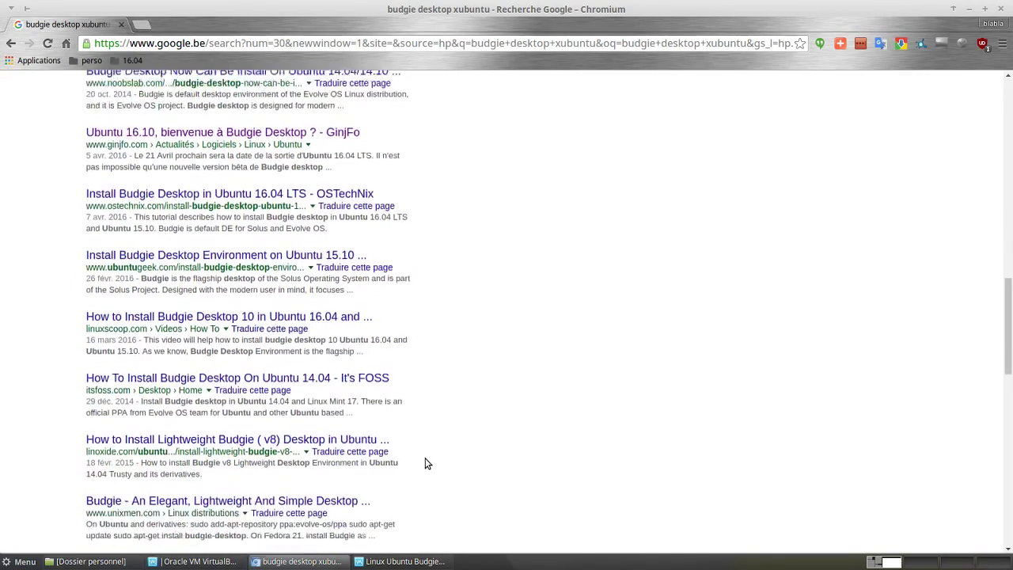
pyautogui.scroll(-4, 425, 463)
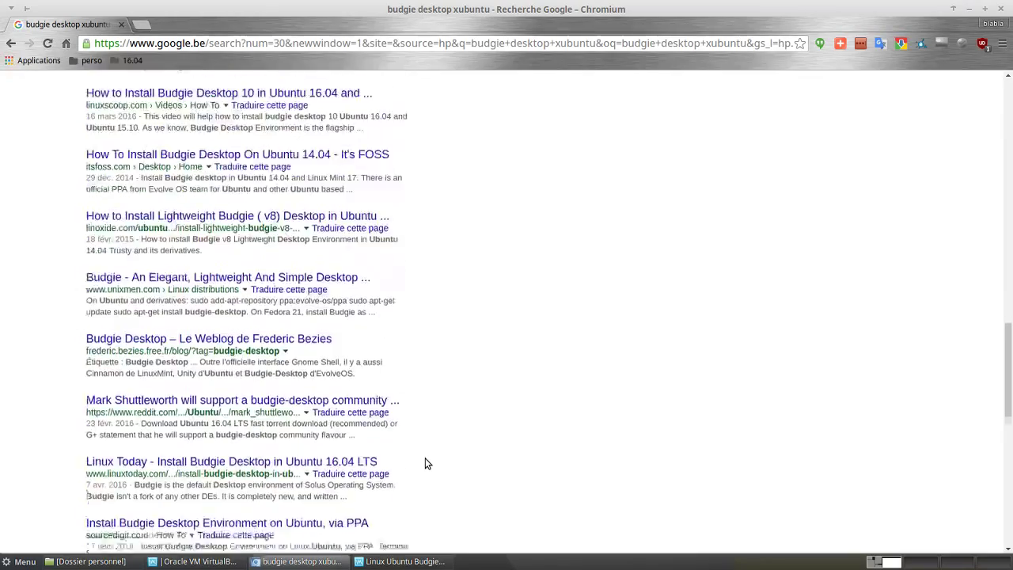
pyautogui.scroll(-5, 421, 465)
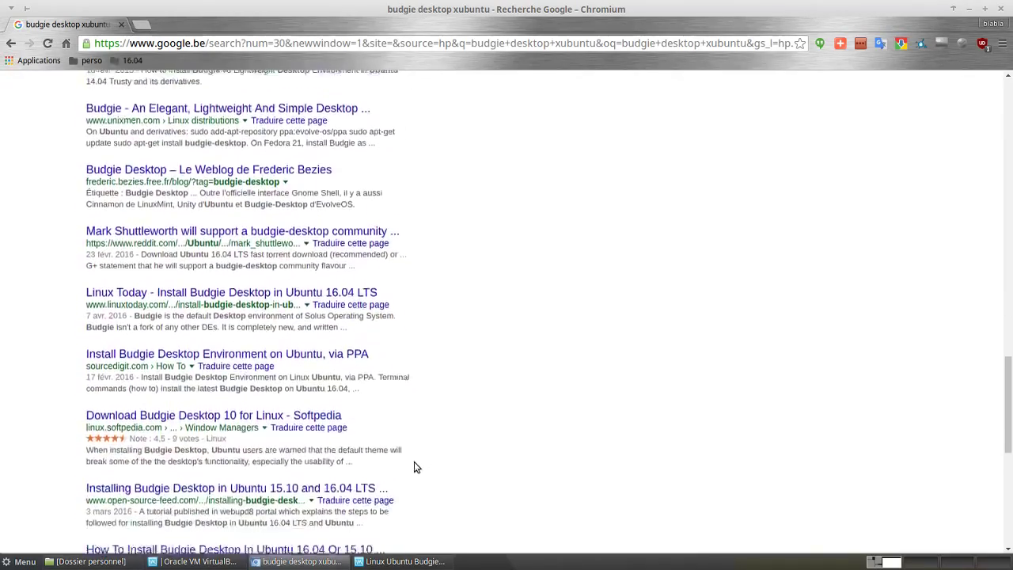
pyautogui.scroll(6, 162, 377)
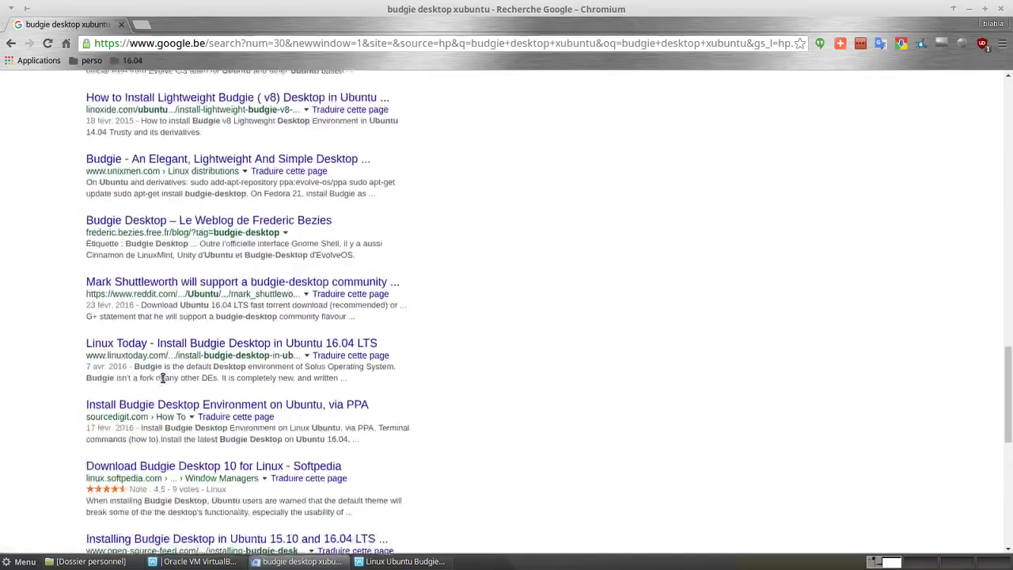
pyautogui.moveTo(1007, 397); pyautogui.dragTo(1007, 150)
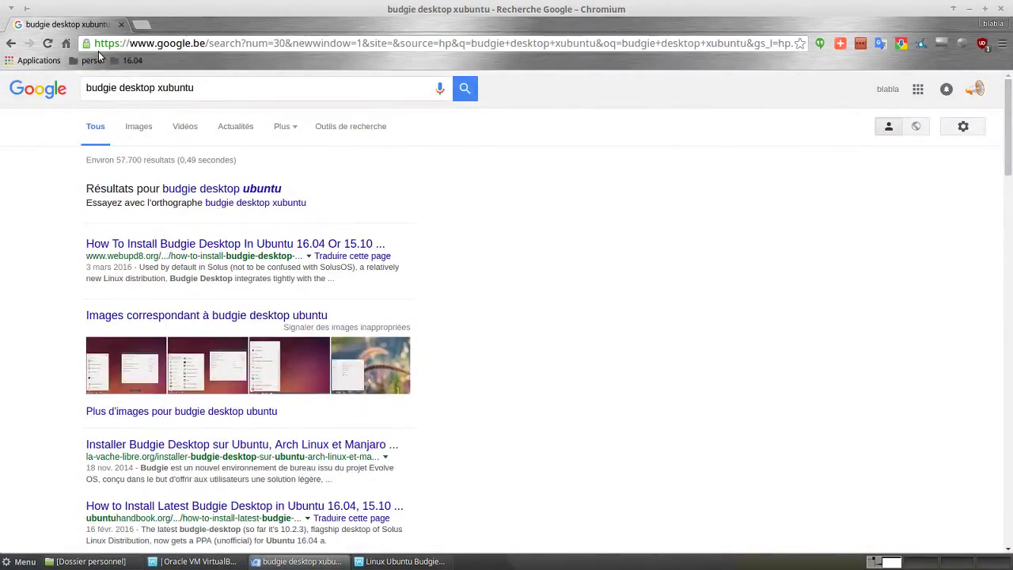
# Step: Return Chromium to its home page, minimize it, and put the virtual machine back in full screen
pyautogui.click(66, 43)
pyautogui.click(967, 10)
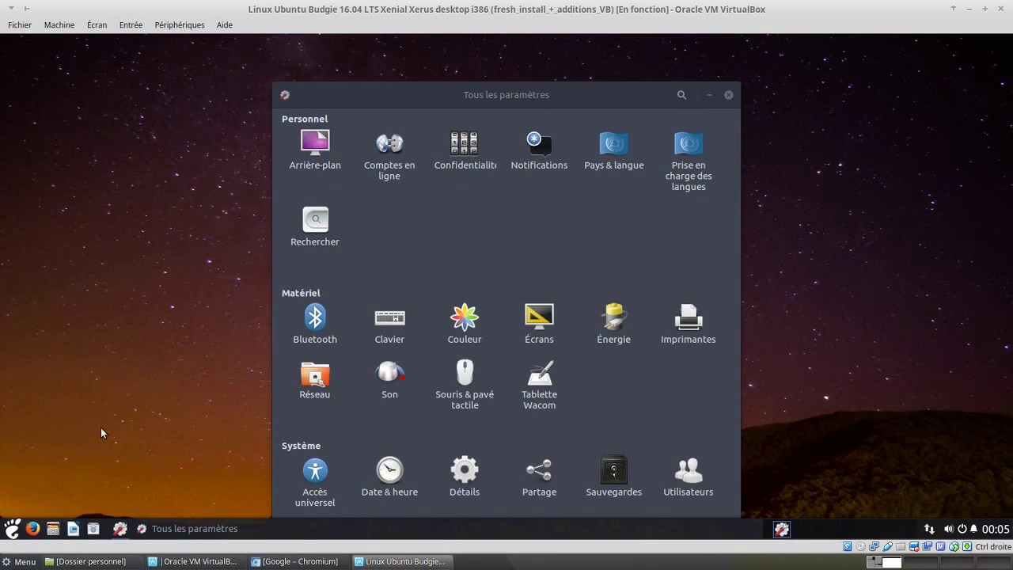
pyautogui.hotkey('ctrl', 'f')
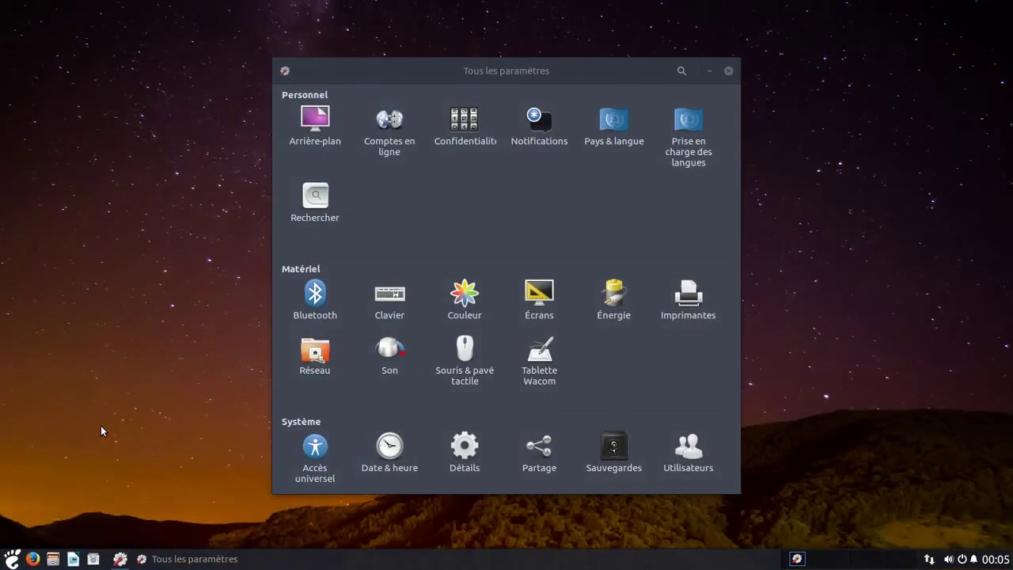
pyautogui.click(12, 561)
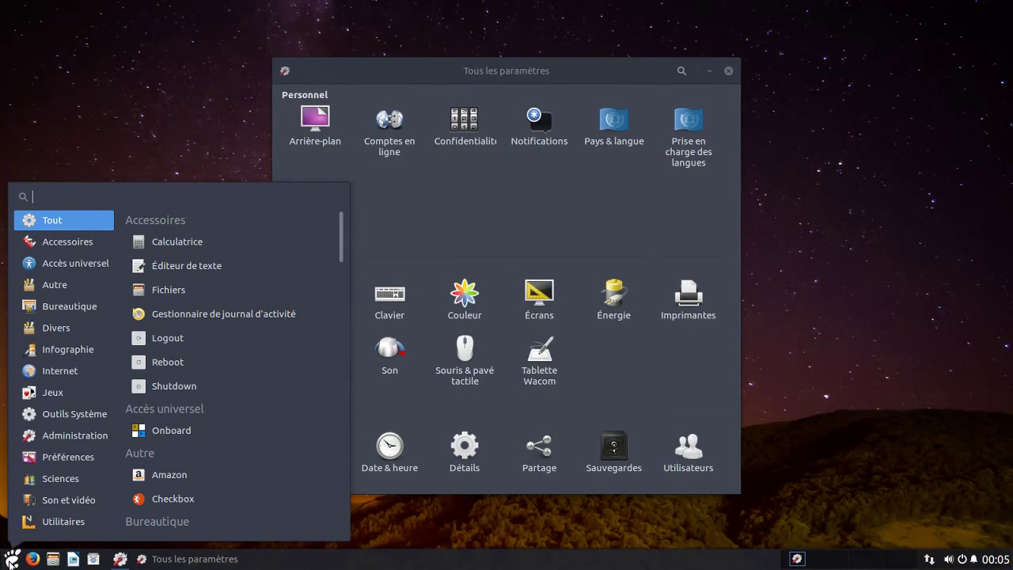
pyautogui.click(361, 73)
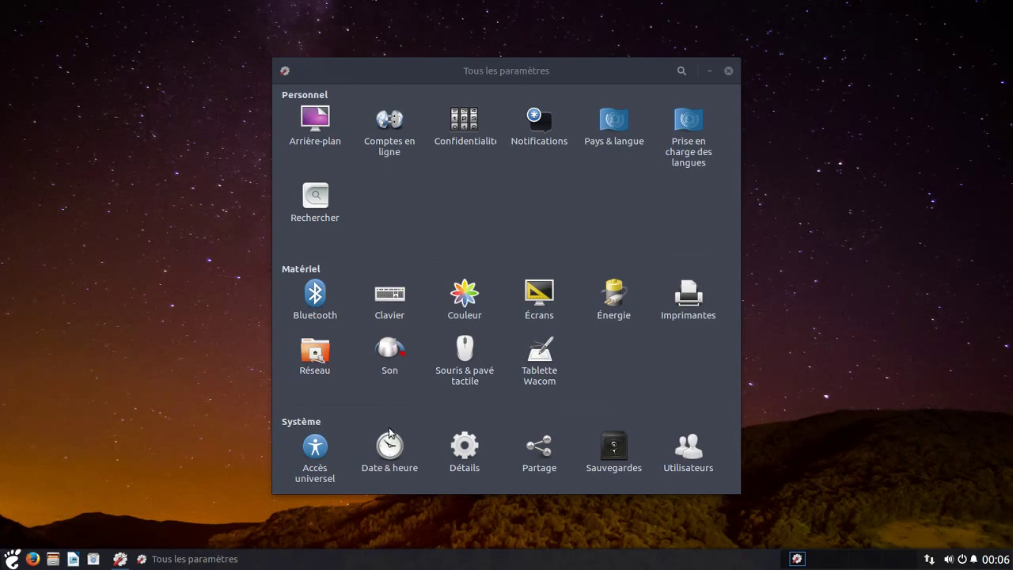
# Step: Examine the system overview, default applications and removable media pages of the Détails settings, returning to the settings overview
pyautogui.click(457, 450)
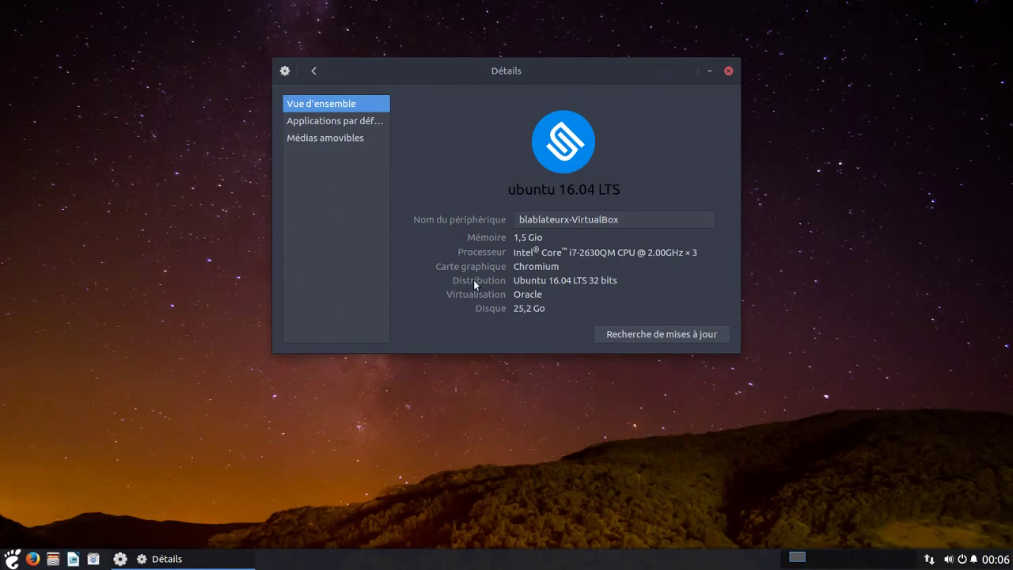
pyautogui.click(347, 121)
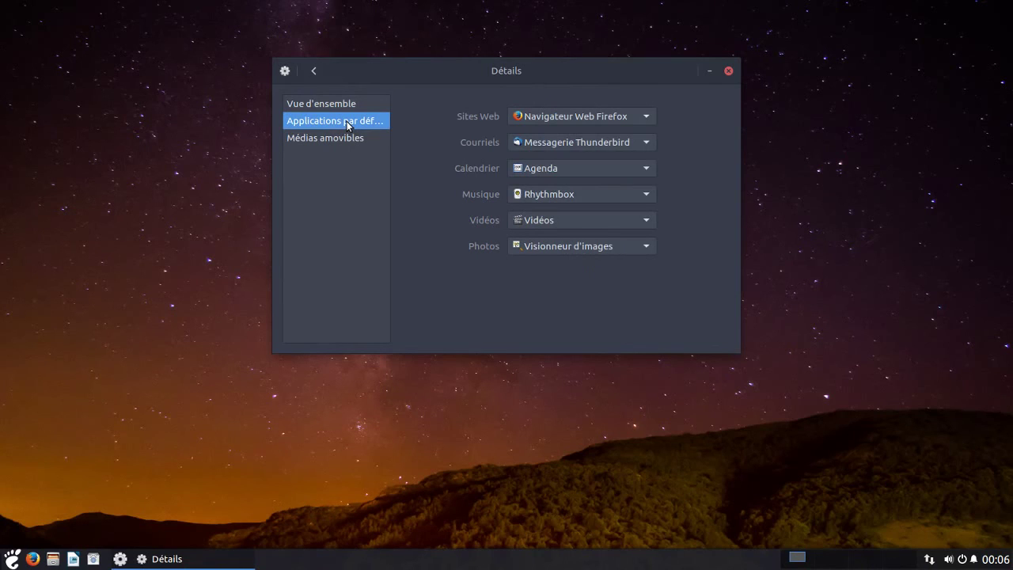
pyautogui.click(342, 140)
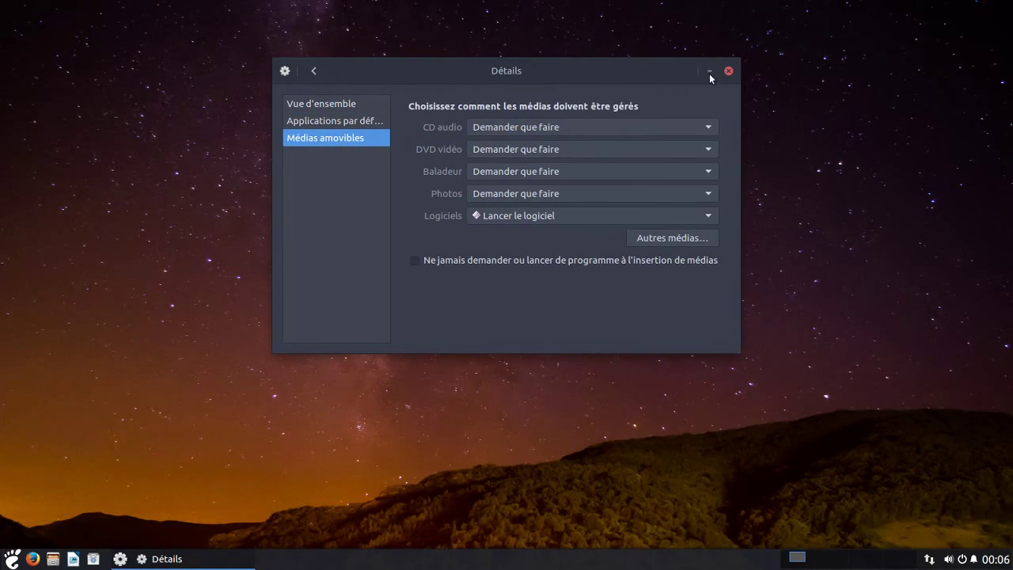
pyautogui.click(313, 70)
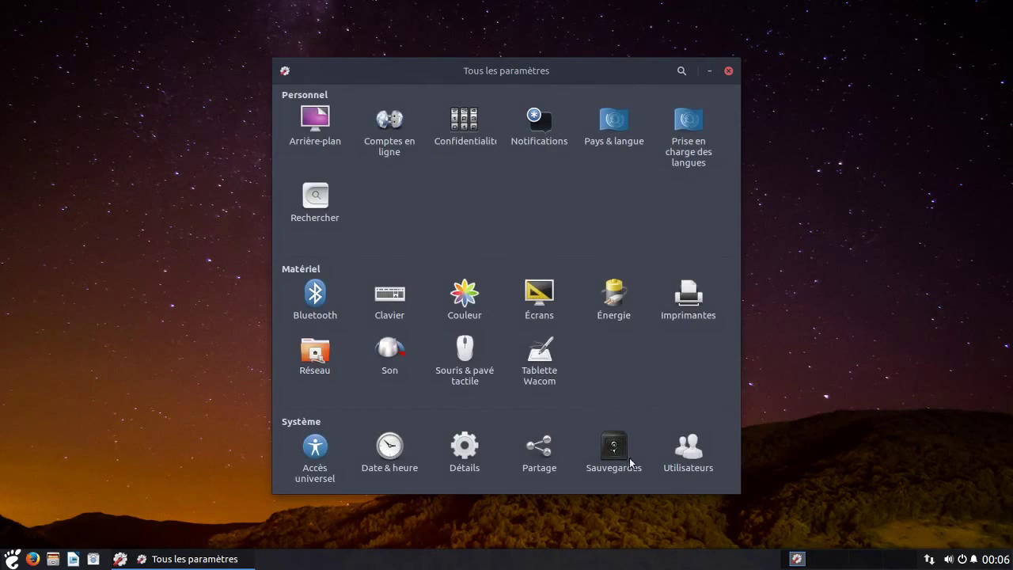
# Step: Examine the account information in the Utilisateurs settings, and close the settings window from the overview
pyautogui.click(691, 467)
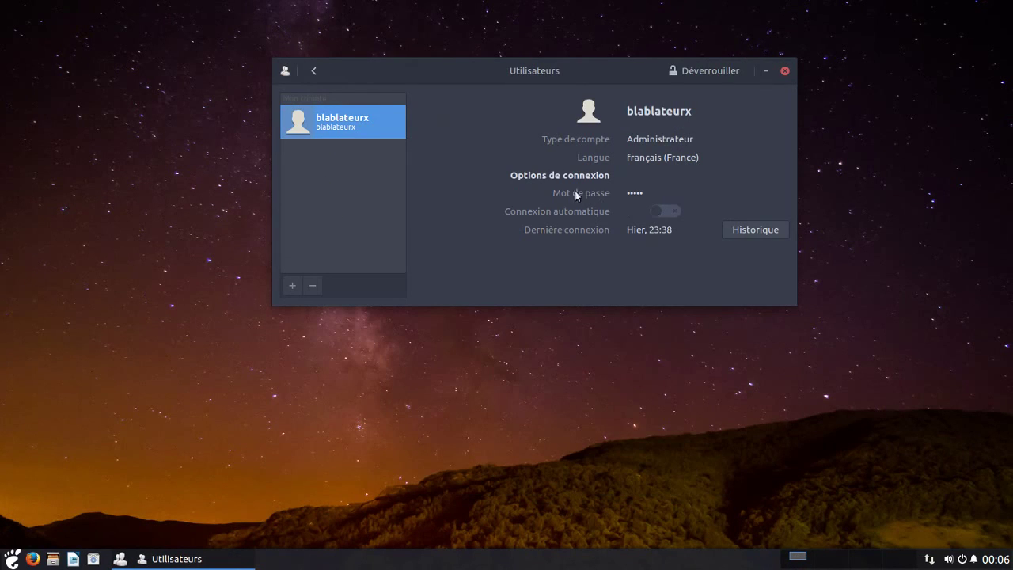
pyautogui.click(313, 70)
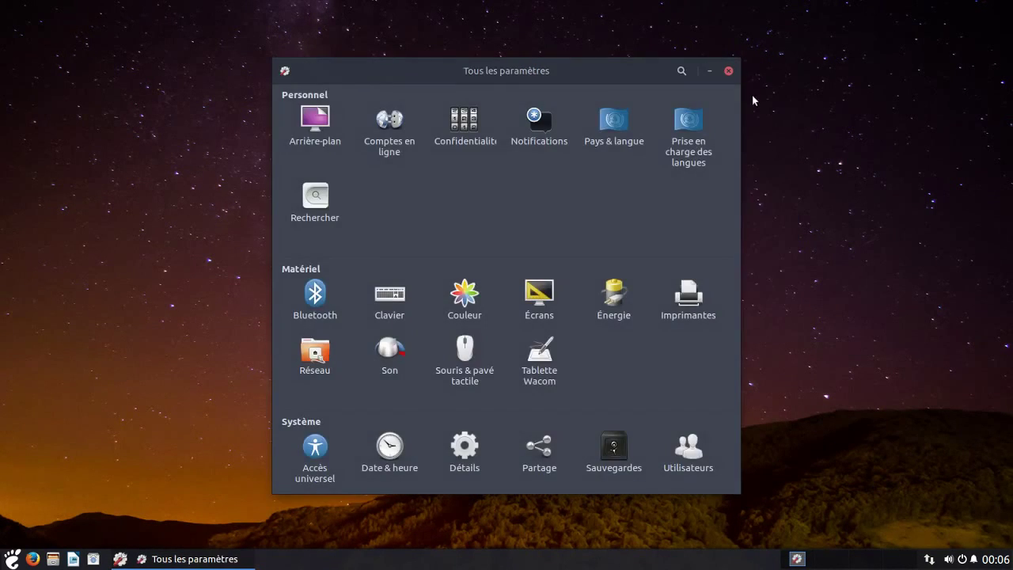
pyautogui.click(728, 70)
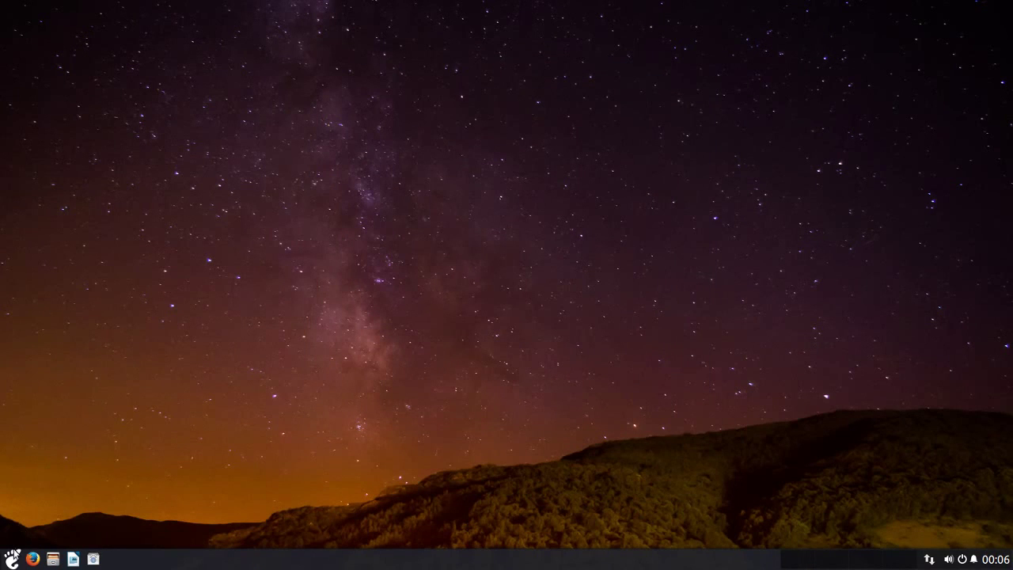
# Step: Search the applications menu for "fire" and clear the search text
pyautogui.click(15, 557)
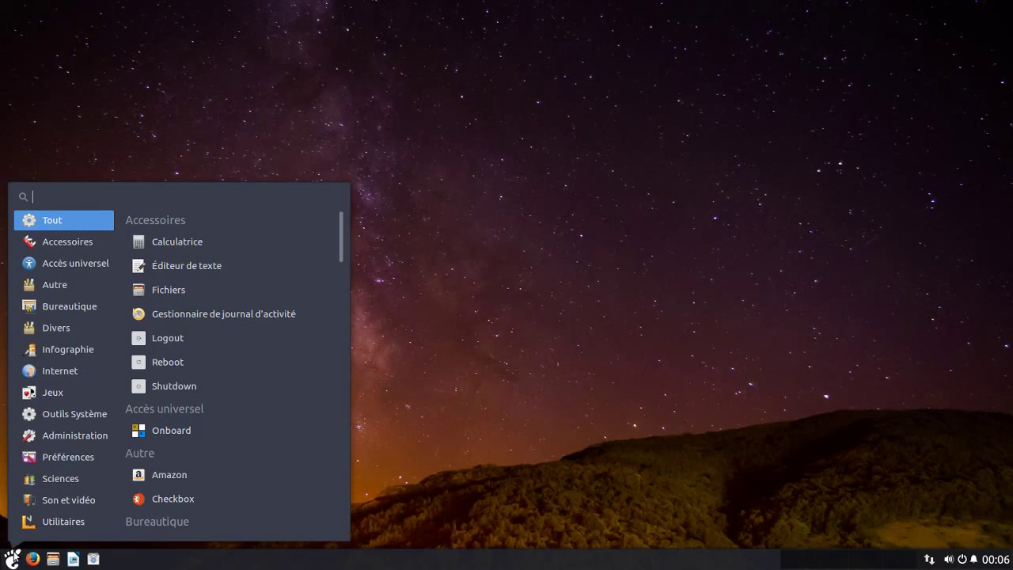
pyautogui.write('fire')
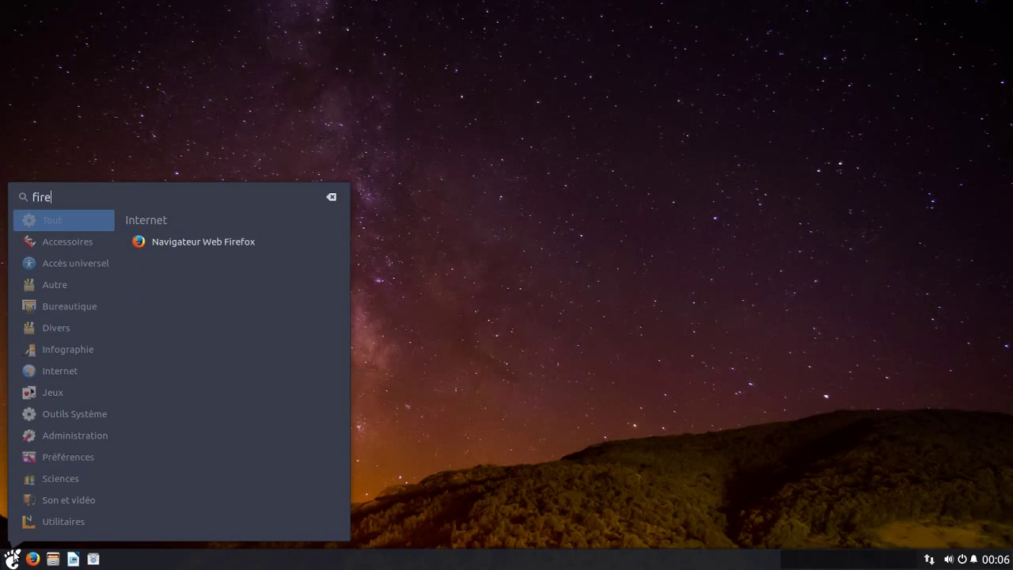
pyautogui.press('BackSpace')
pyautogui.press('BackSpace')
pyautogui.press('BackSpace')
pyautogui.press('BackSpace')
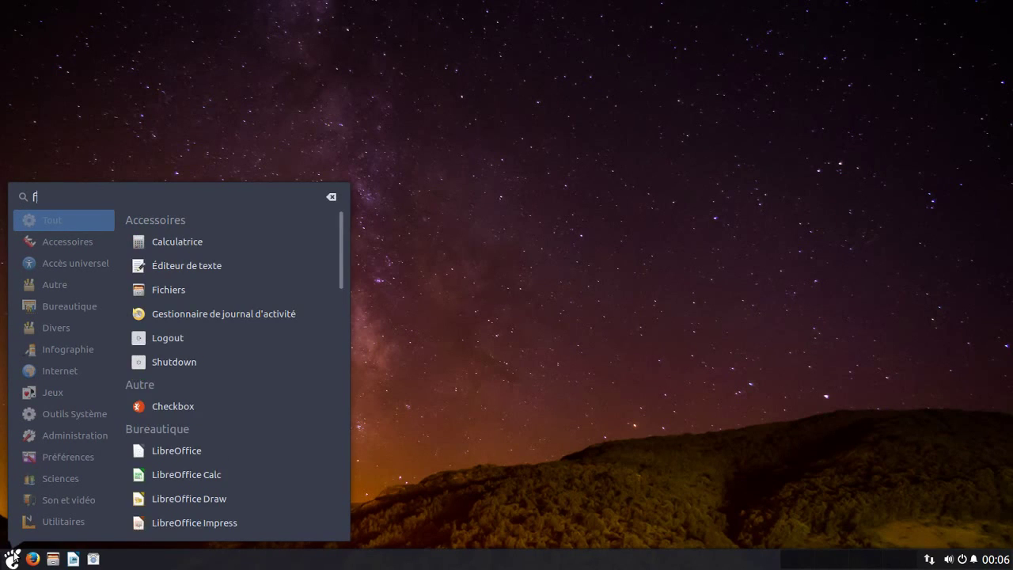
# Step: Search the applications menu for "fich" and clear the search text
pyautogui.write('fich')
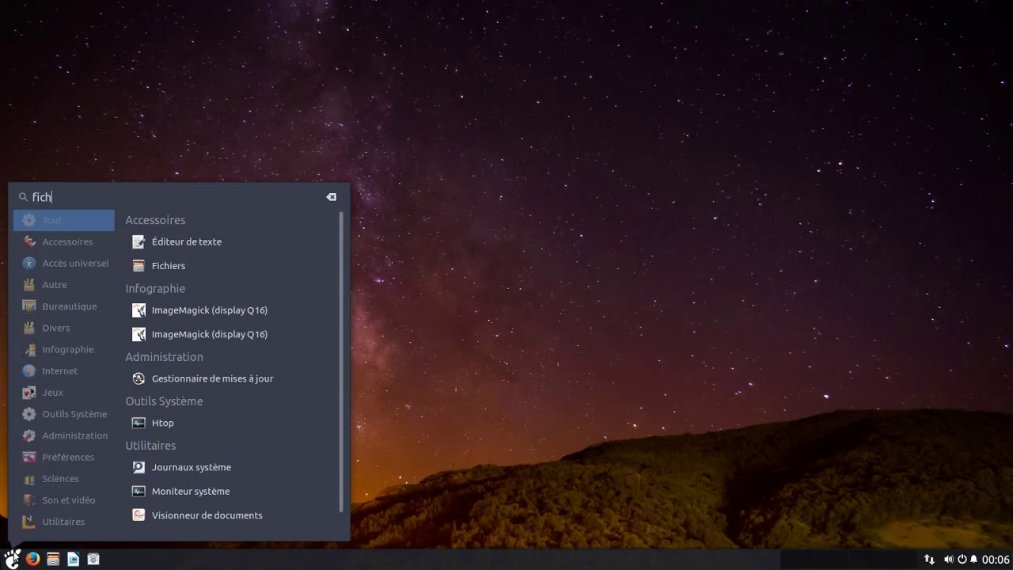
pyautogui.press('BackSpace')
pyautogui.press('BackSpace')
pyautogui.press('BackSpace')
pyautogui.press('BackSpace')
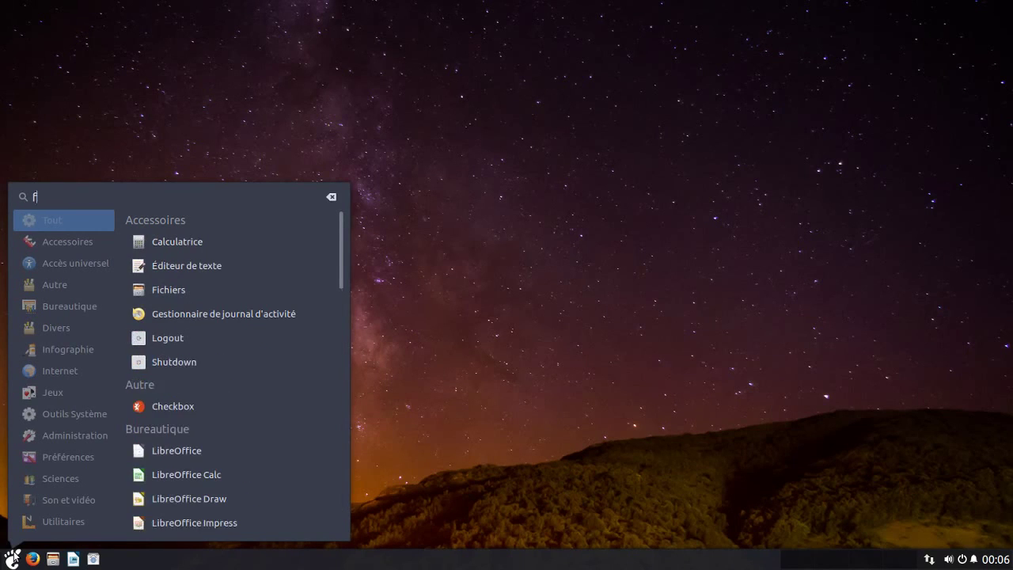
# Step: Search the applications menu for "calcu" and clear the search text
pyautogui.write('calcu')
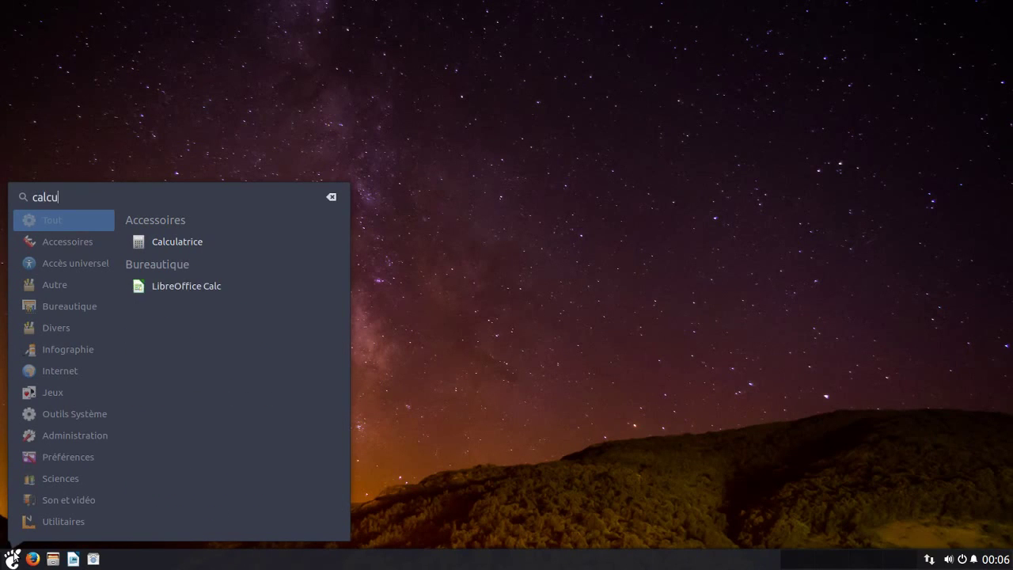
pyautogui.press('BackSpace')
pyautogui.press('BackSpace')
pyautogui.press('BackSpace')
pyautogui.press('BackSpace')
pyautogui.press('BackSpace')
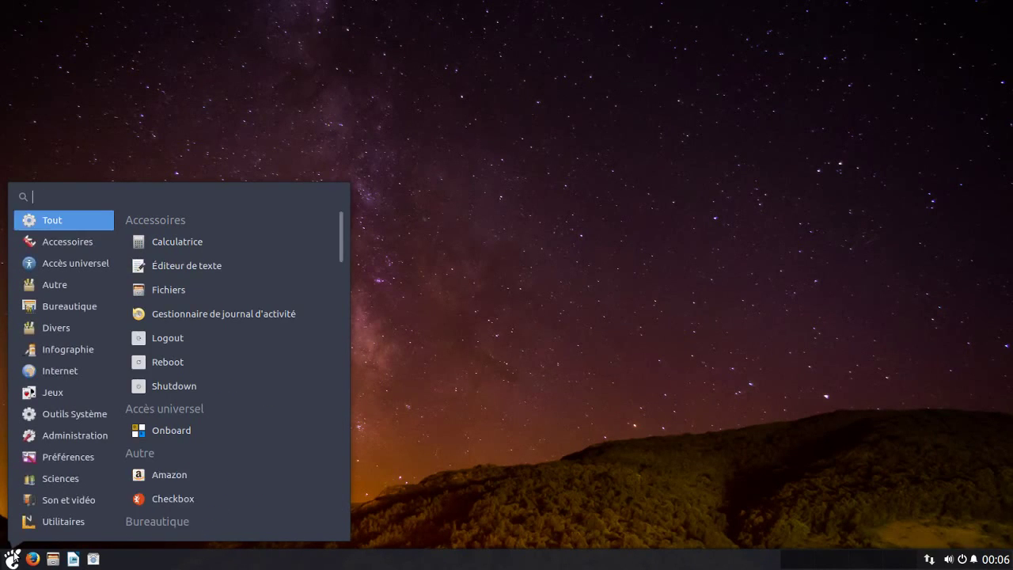
# Step: Search the applications menu for "user" and clear the search text
pyautogui.write('user')
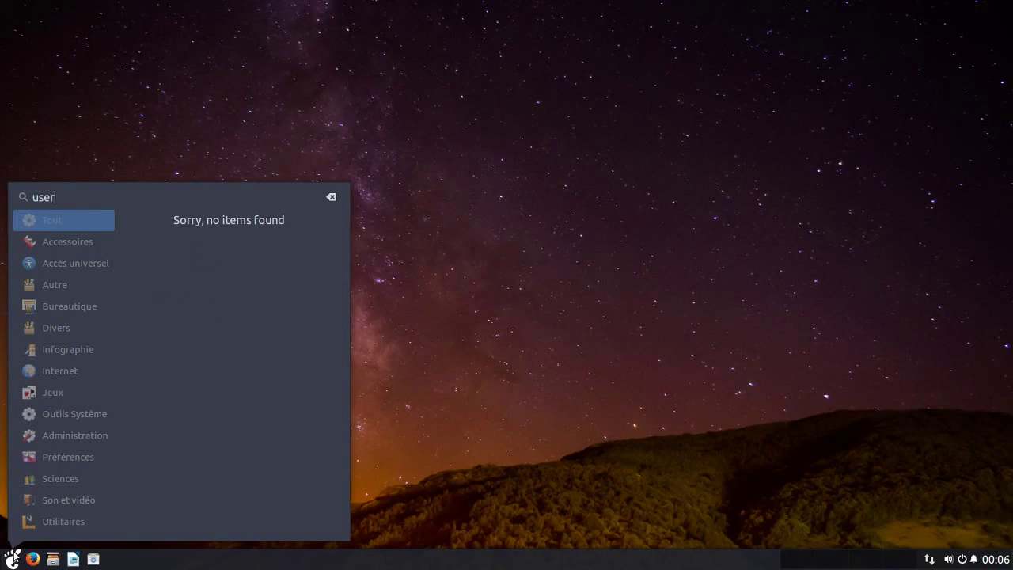
pyautogui.press('BackSpace')
pyautogui.press('BackSpace')
pyautogui.press('BackSpace')
pyautogui.press('BackSpace')
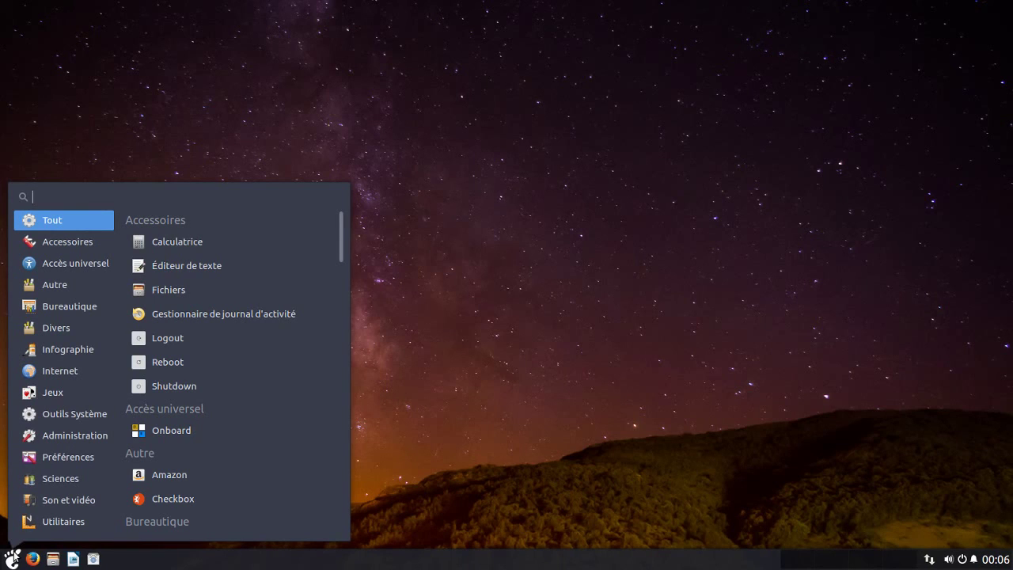
# Step: Search the applications menu for "ryth" and clear the search text
pyautogui.write('ryth')
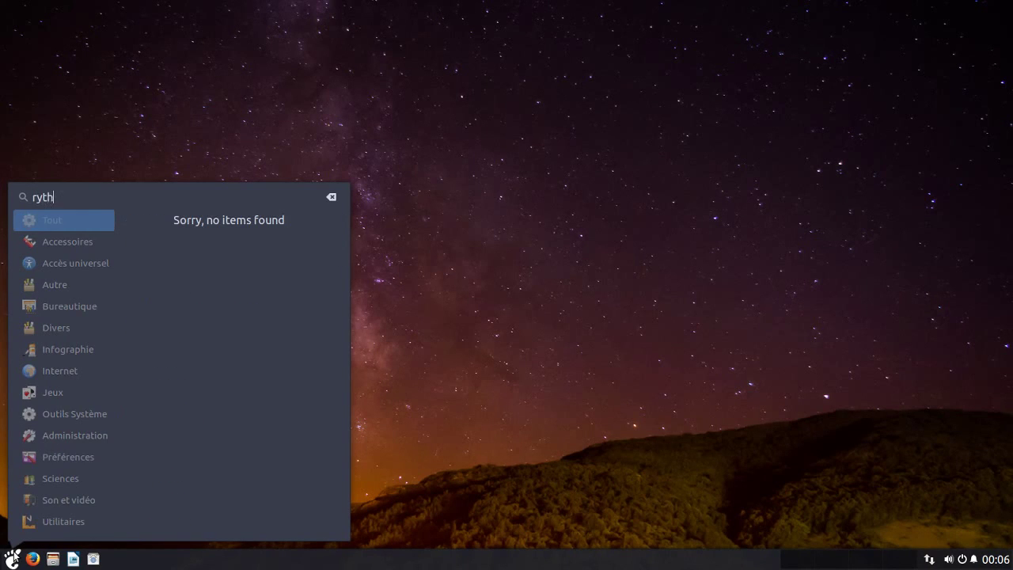
pyautogui.press('BackSpace')
pyautogui.press('BackSpace')
pyautogui.press('BackSpace')
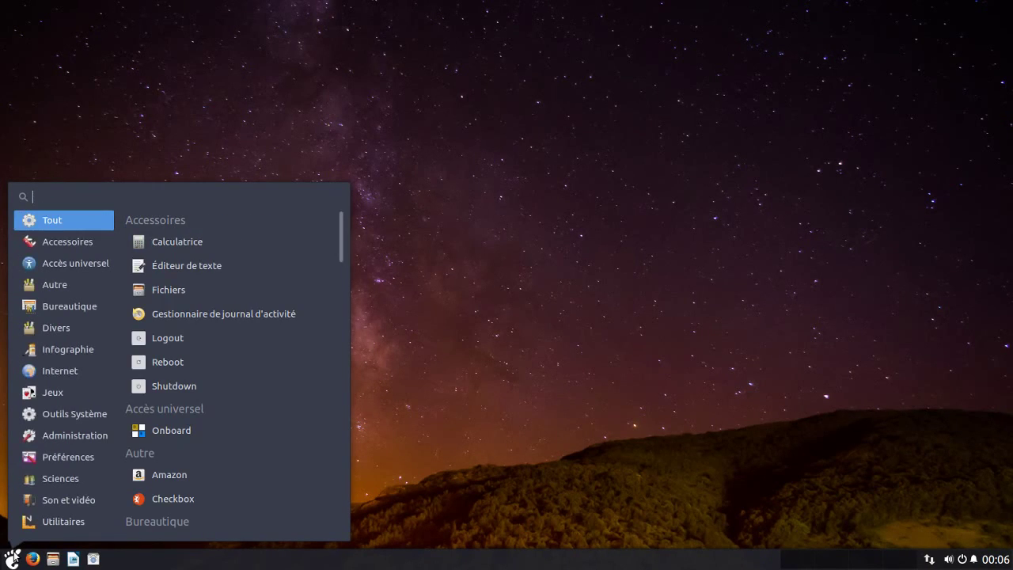
# Step: Search the applications menu for "musi" and clear the search text
pyautogui.write('musi')
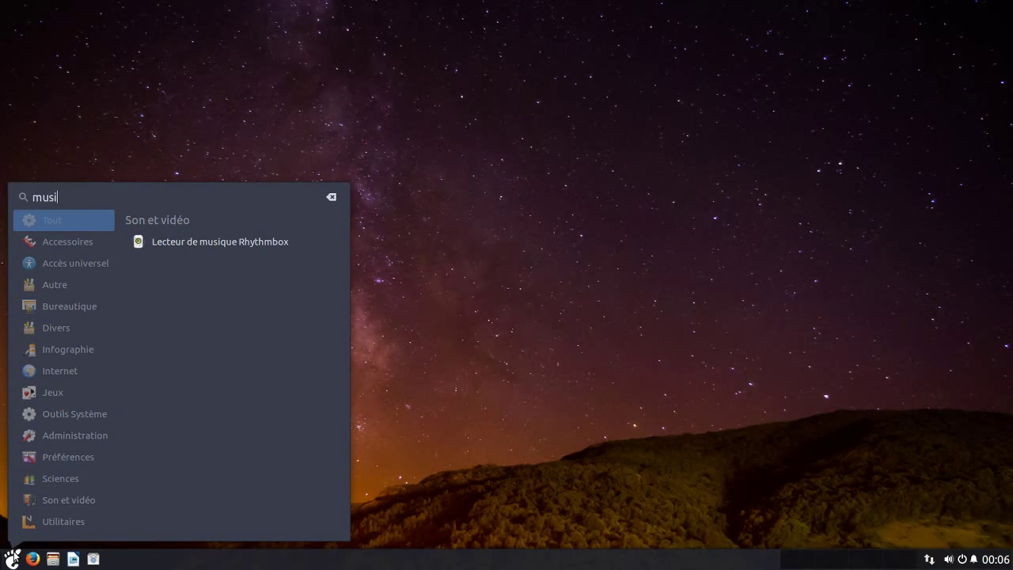
pyautogui.press('BackSpace')
pyautogui.press('BackSpace')
pyautogui.press('BackSpace')
pyautogui.press('BackSpace')
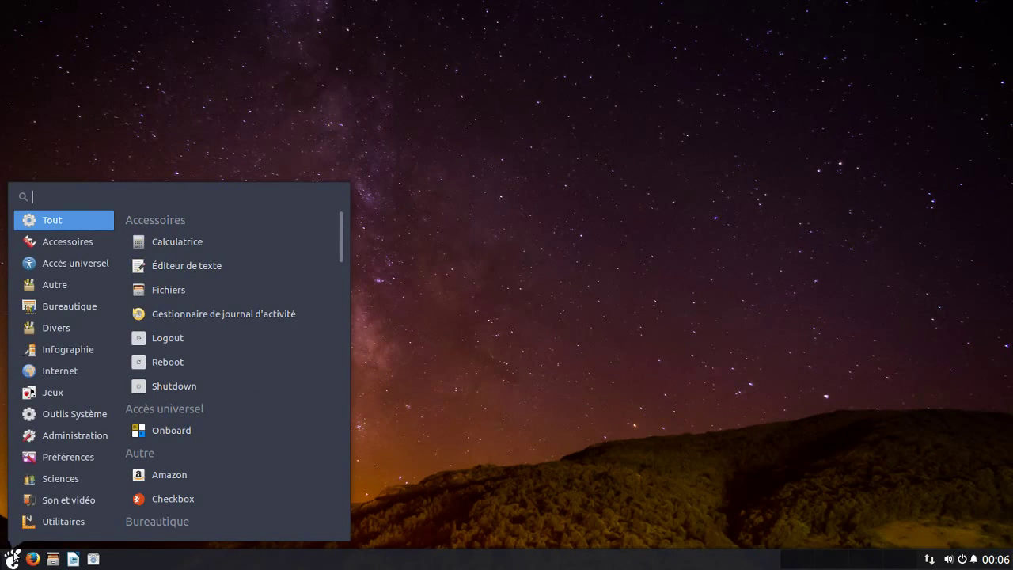
# Step: Launch Calculatrice and Éditeur de texte from the Accessoires category of the applications menu
pyautogui.click(69, 244)
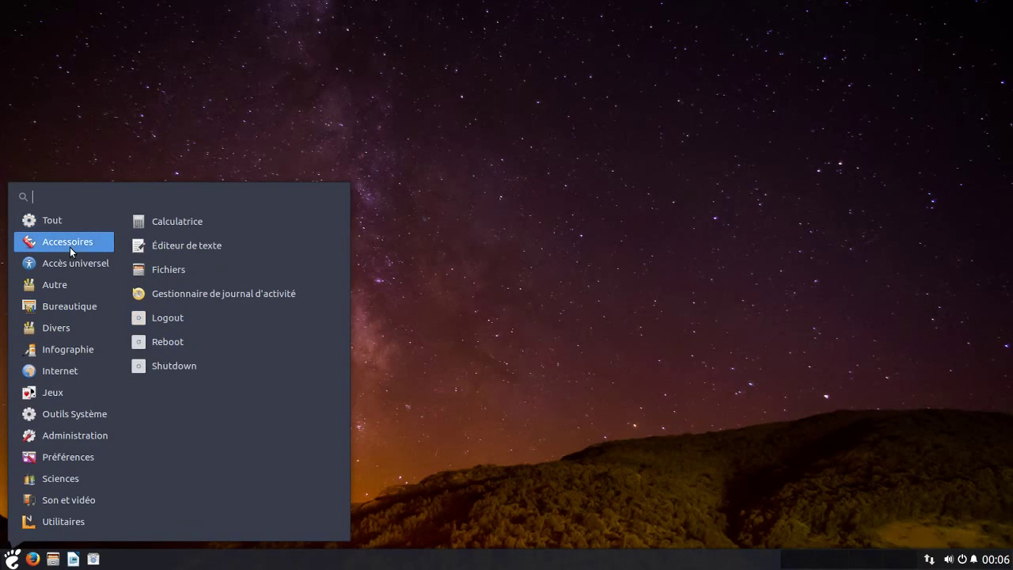
pyautogui.click(201, 223)
pyautogui.click(12, 559)
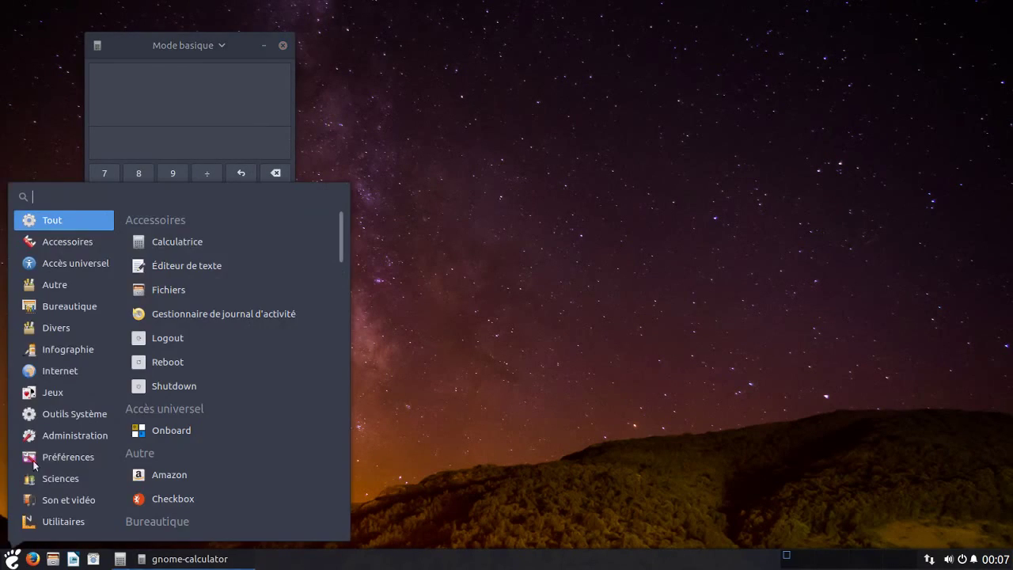
pyautogui.click(65, 243)
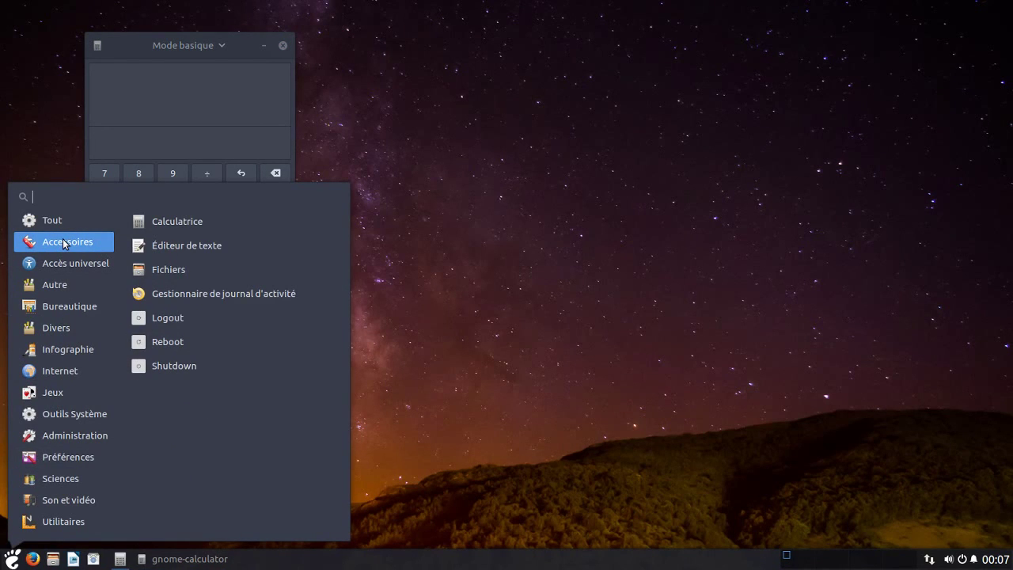
pyautogui.click(152, 245)
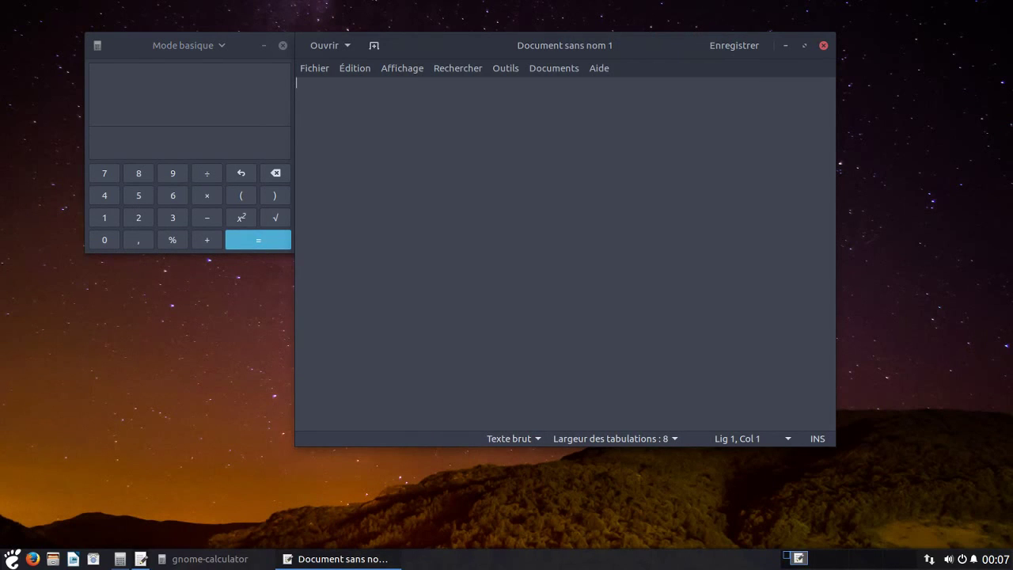
# Step: Launch Fichiers from the Accessoires category of the applications menu
pyautogui.click(12, 559)
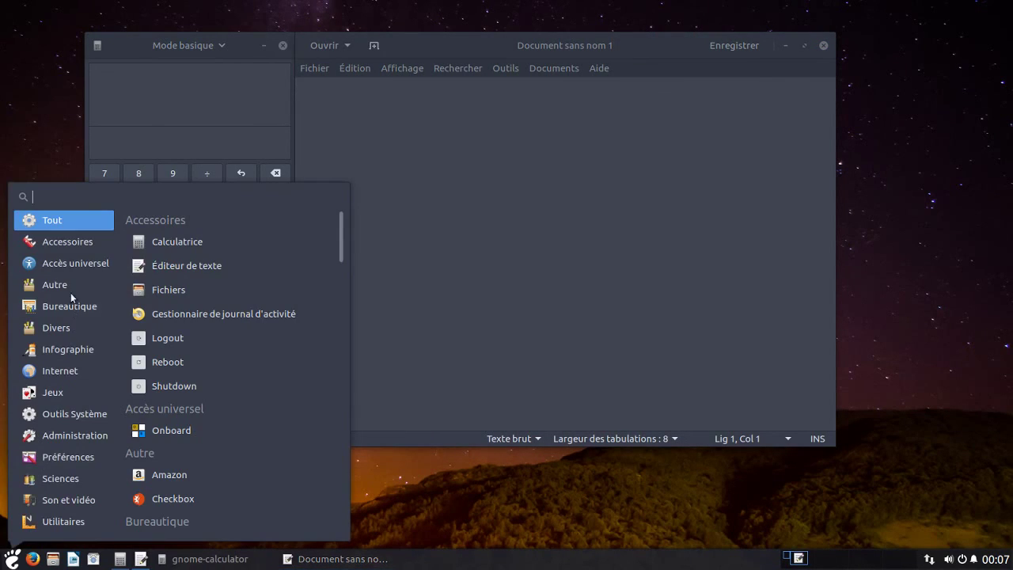
pyautogui.click(70, 245)
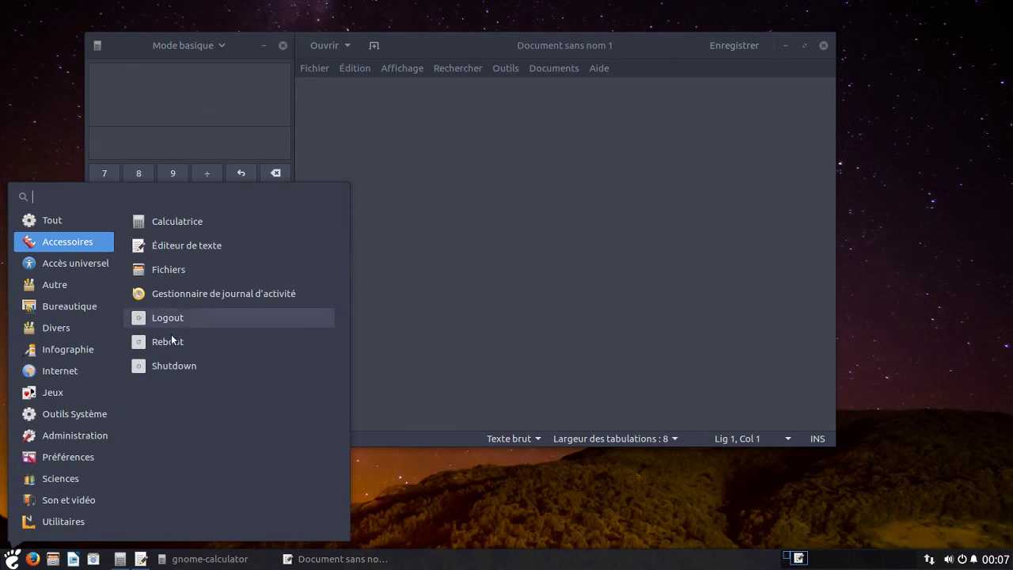
pyautogui.click(188, 269)
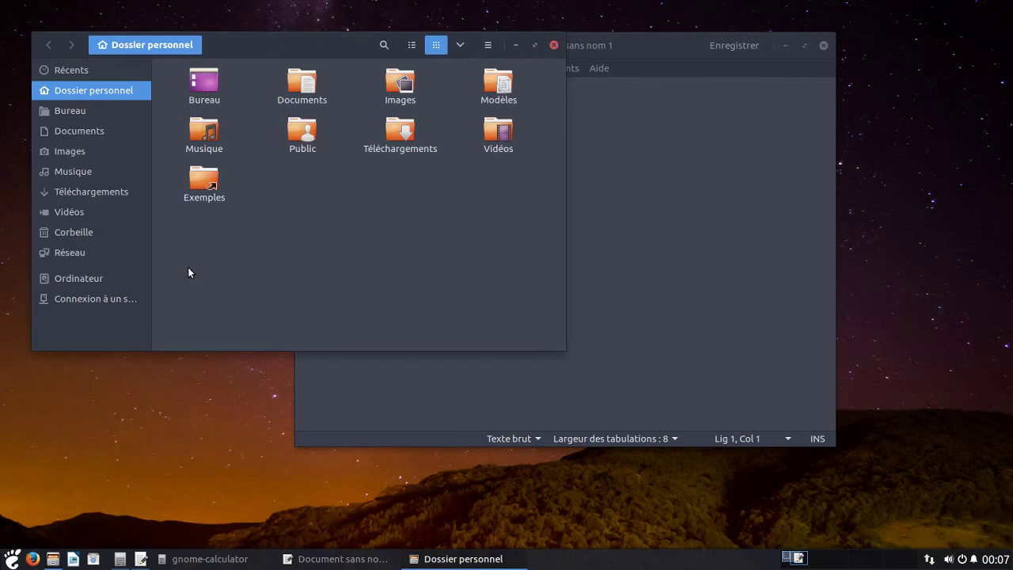
# Step: Look at the Autre applications category and launch LibreOffice from the Bureautique category
pyautogui.click(12, 559)
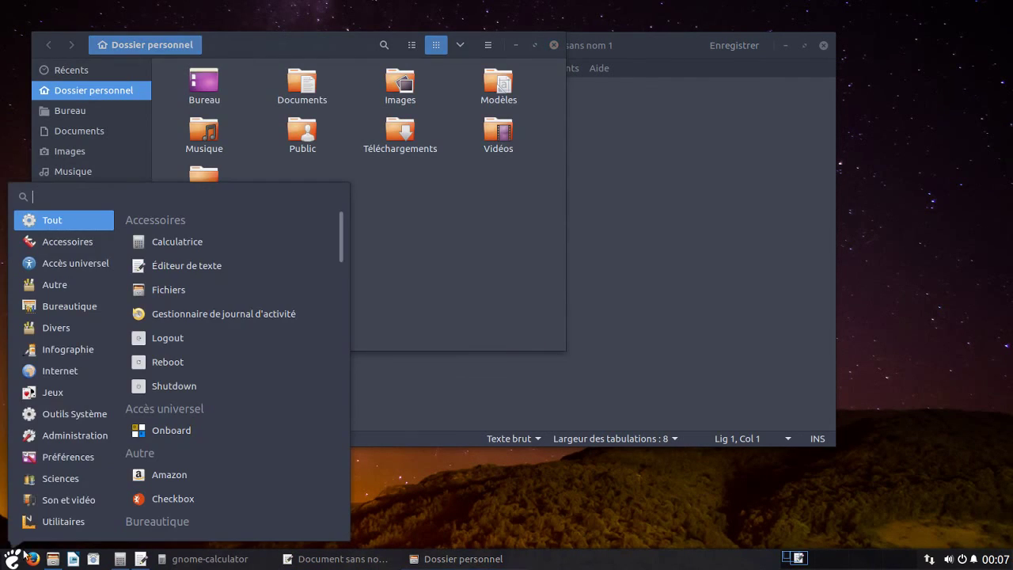
pyautogui.click(65, 279)
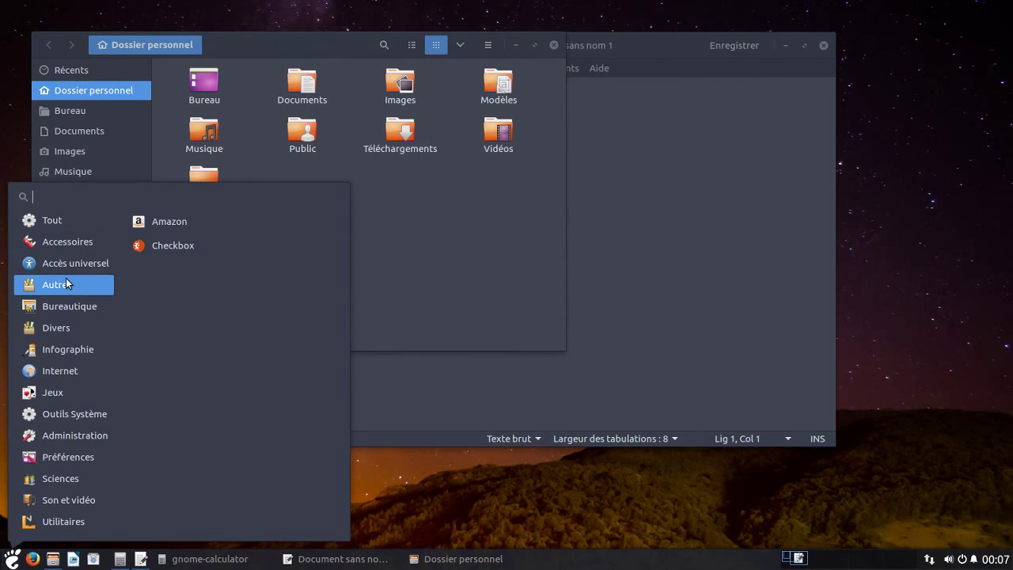
pyautogui.click(69, 309)
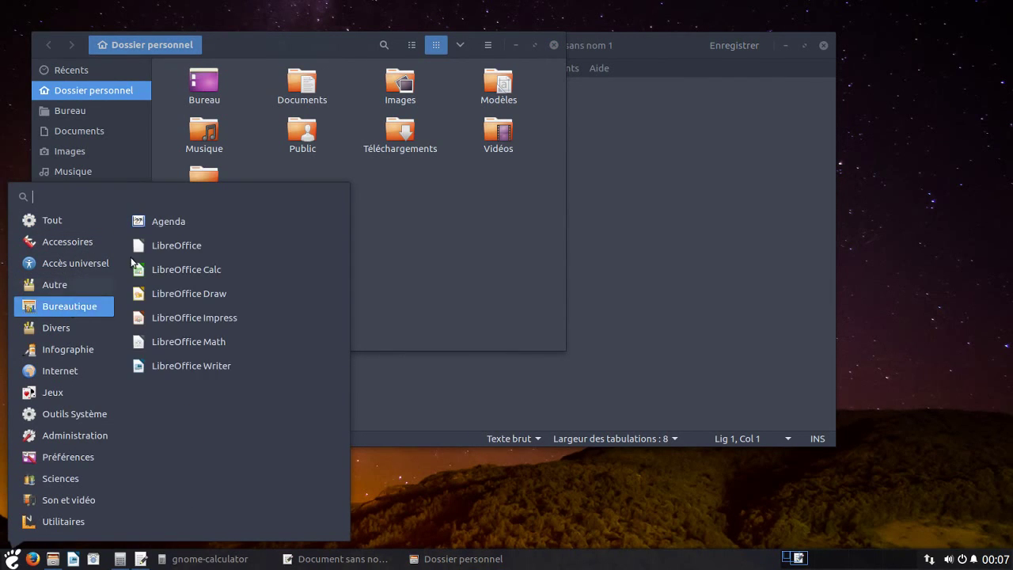
pyautogui.click(152, 249)
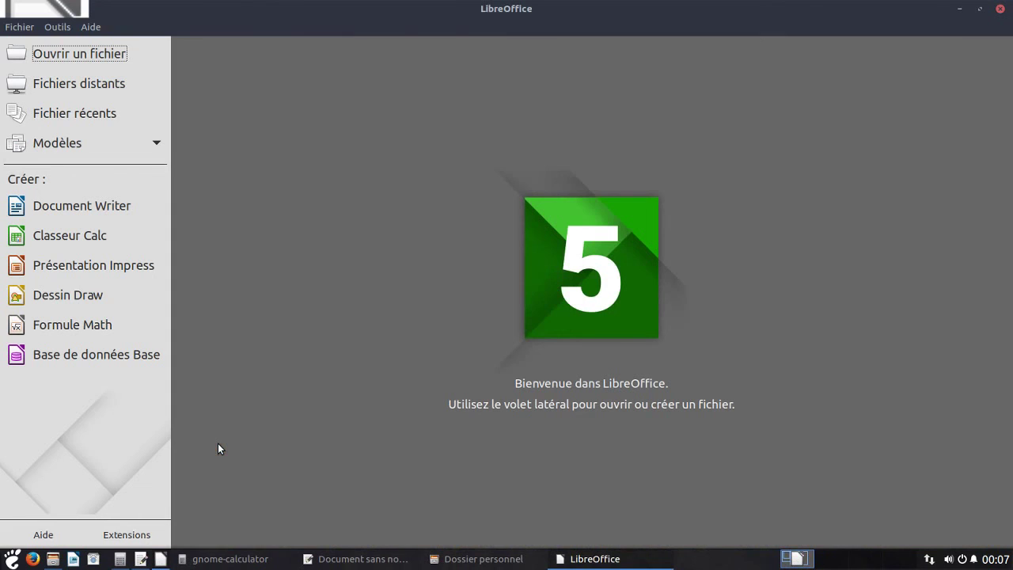
# Step: Unmaximize the LibreOffice window and move it so that it floats entirely within the desktop
pyautogui.moveTo(268, 3); pyautogui.dragTo(331, 195)
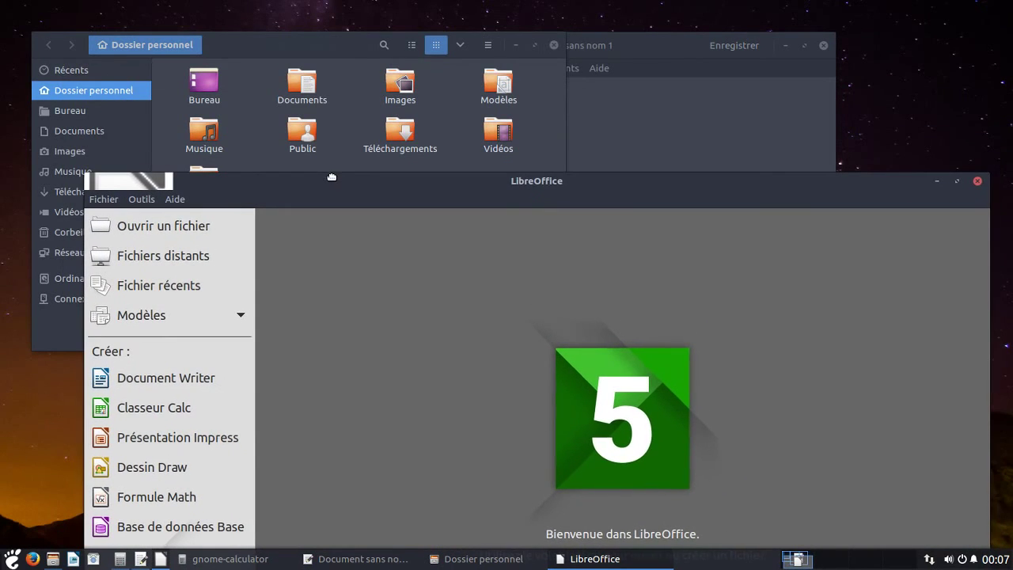
pyautogui.moveTo(256, 188); pyautogui.dragTo(235, 38)
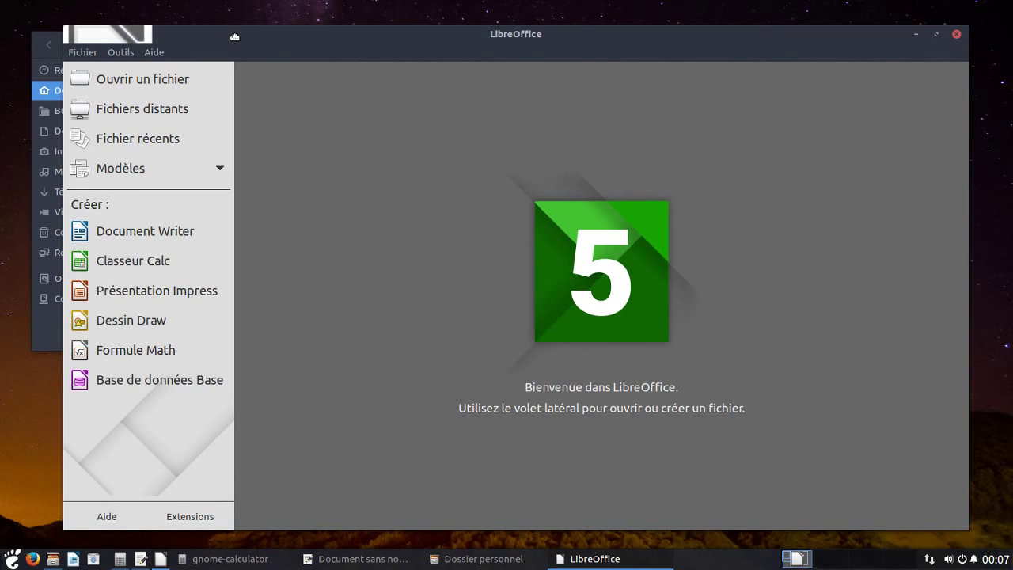
pyautogui.moveTo(235, 36); pyautogui.dragTo(236, 35)
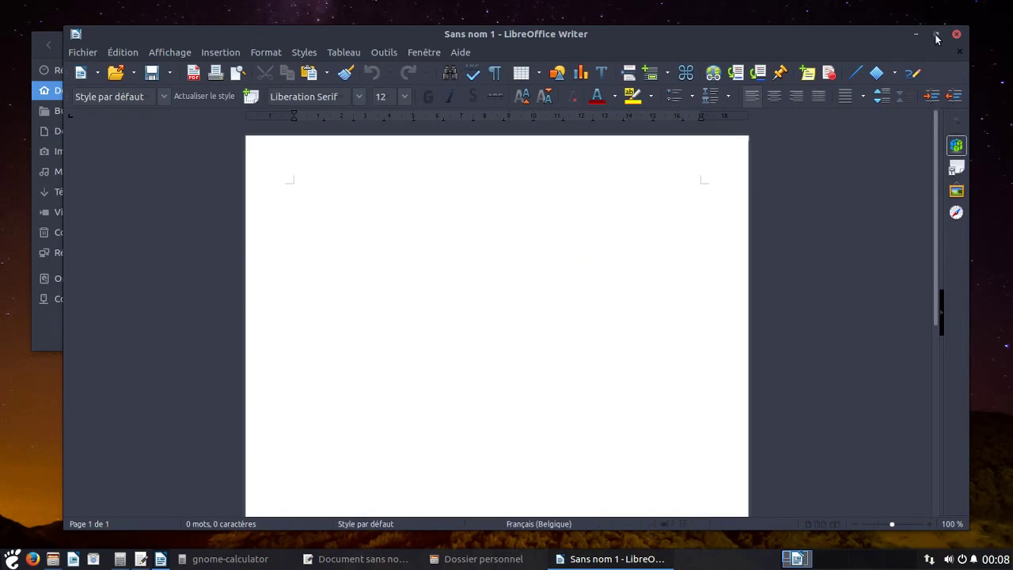
# Step: Maximize and restore the LibreOffice Writer window, and try tiling it against the right and left screen edges before floating it again
pyautogui.click(936, 34)
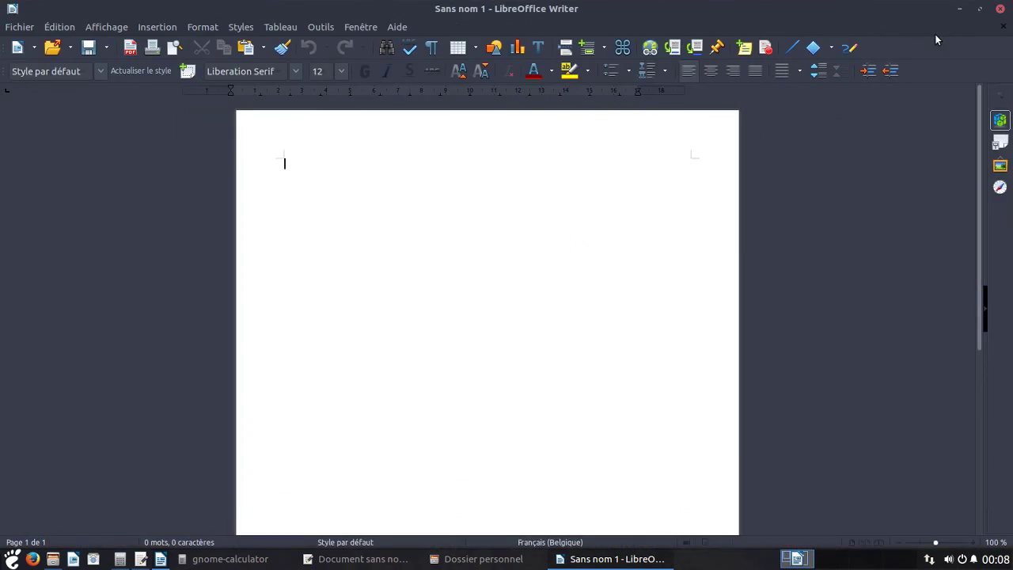
pyautogui.click(979, 8)
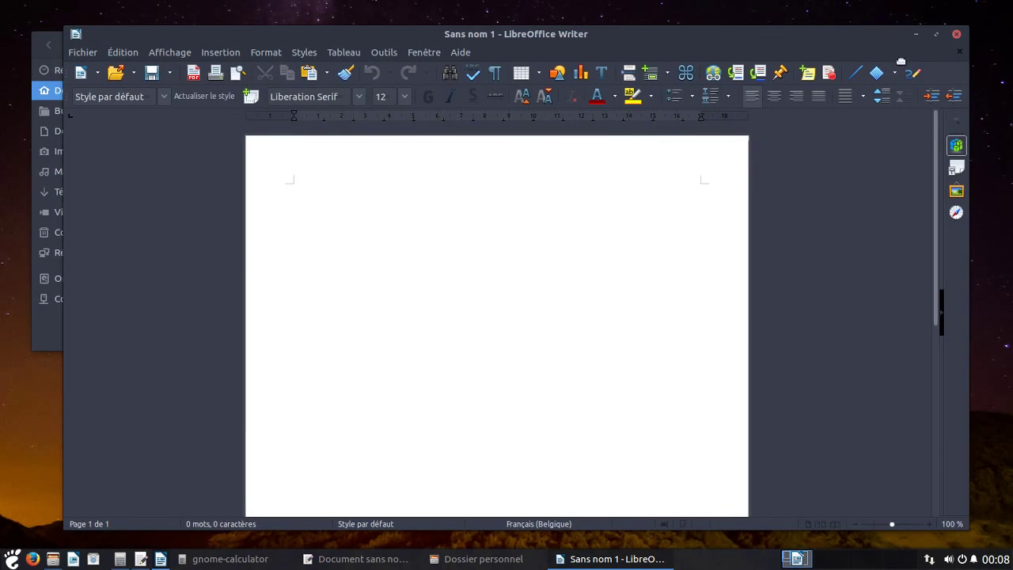
pyautogui.moveTo(887, 31); pyautogui.dragTo(1012, 237)
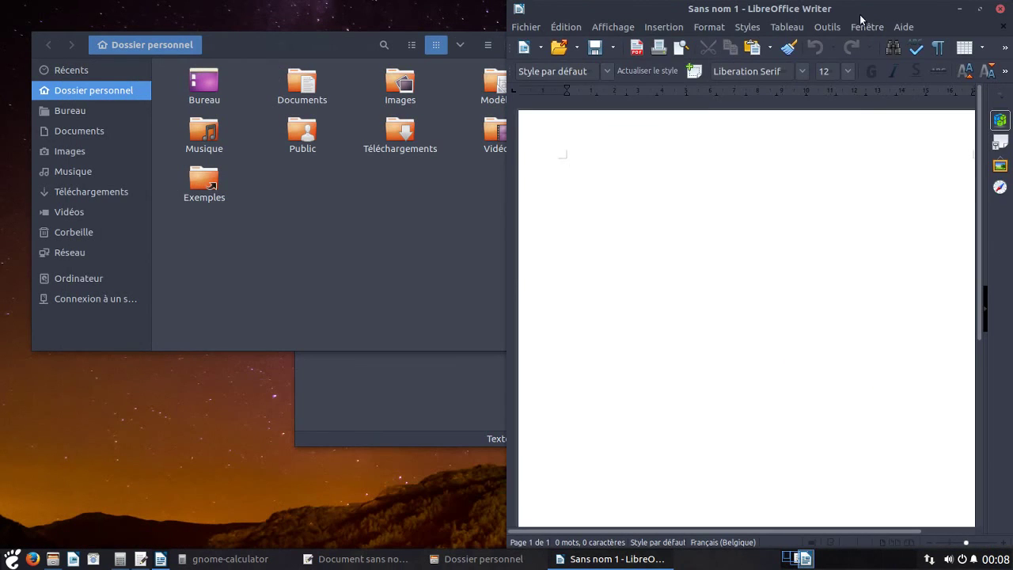
pyautogui.moveTo(846, 8); pyautogui.dragTo(2, 207)
pyautogui.moveTo(268, 11); pyautogui.dragTo(598, 486)
# Step: Minimize and reopen the LibreOffice Writer window, and maximize it and restore its floating size
pyautogui.click(615, 559)
pyautogui.click(614, 560)
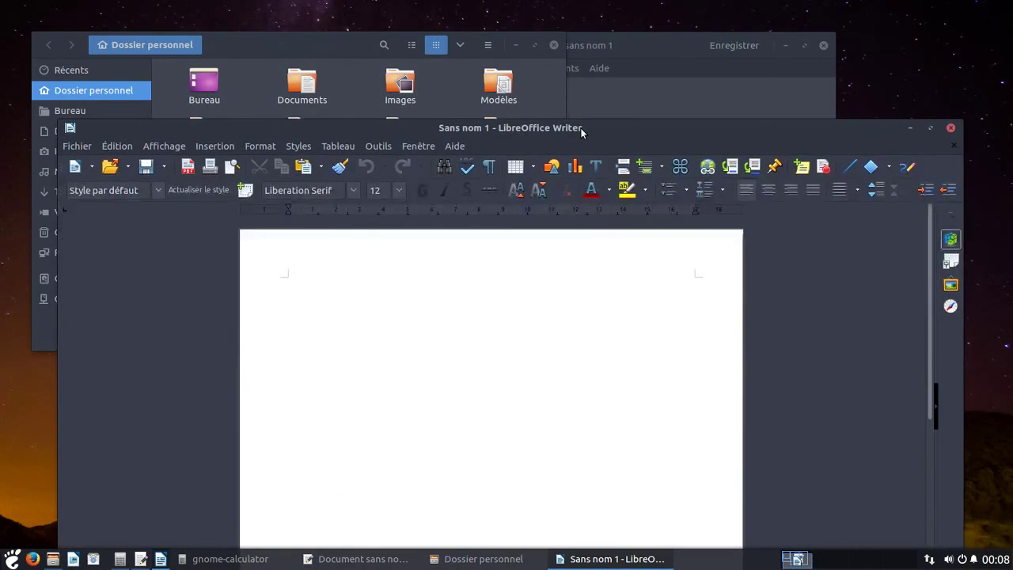
pyautogui.doubleClick(582, 128)
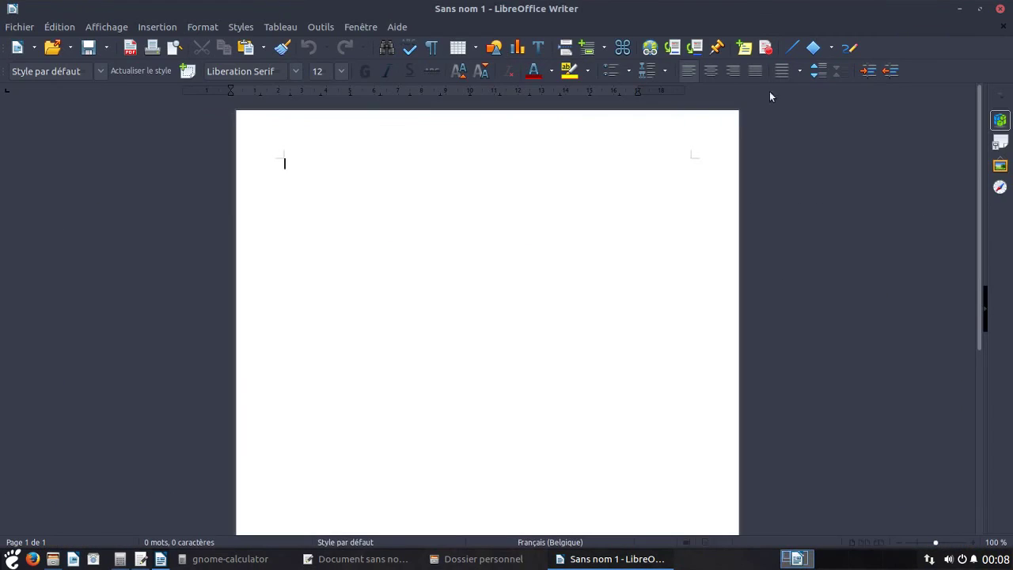
pyautogui.click(981, 11)
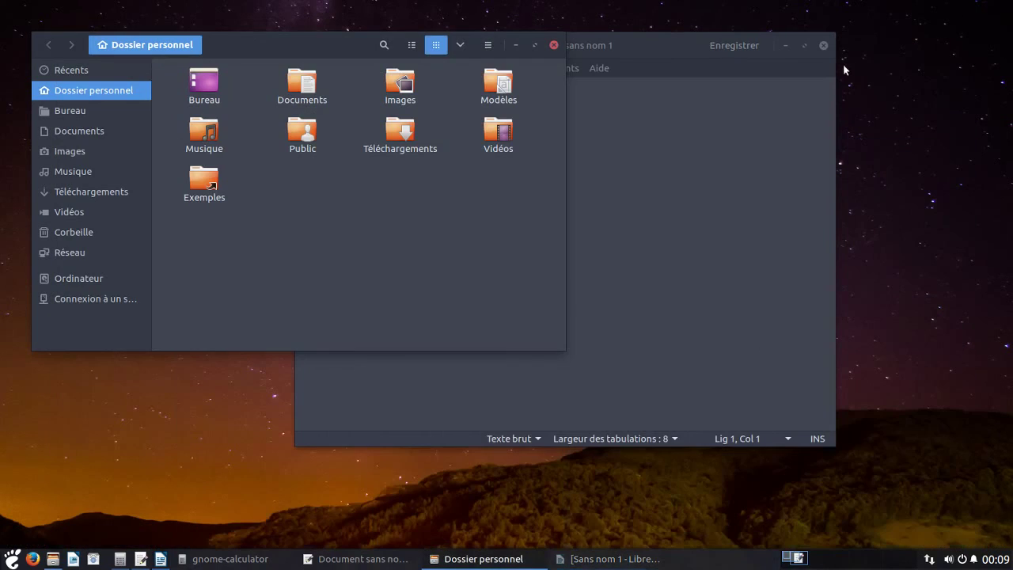
# Step: Minimize the LibreOffice Writer, text editor, Dossier personnel and calculator windows to show the empty desktop
pyautogui.click(911, 53)
pyautogui.click(784, 46)
pyautogui.click(517, 45)
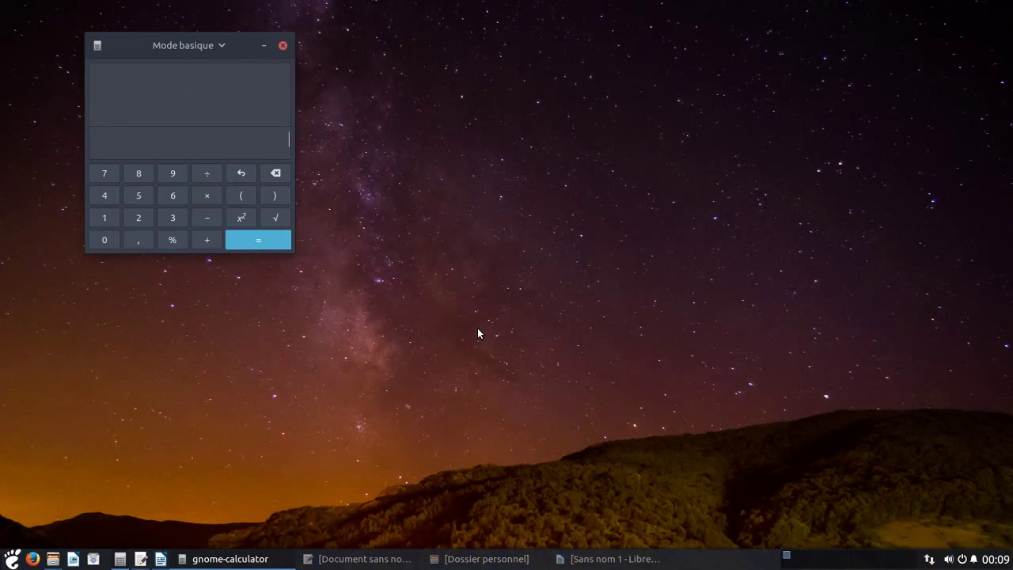
pyautogui.click(267, 558)
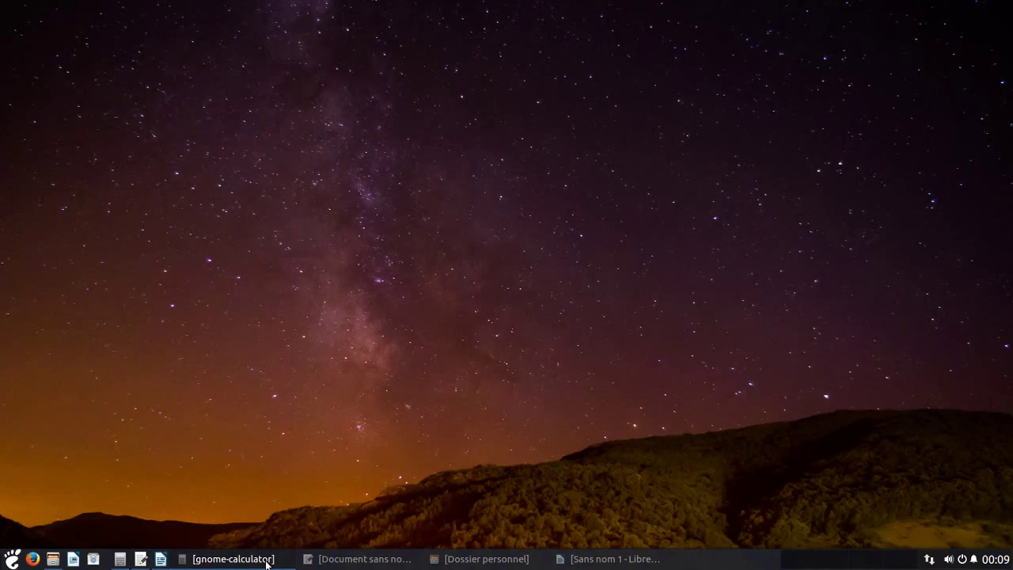
# Step: Restore the minimized calculator, text editor, Dossier personnel and LibreOffice Writer windows
pyautogui.click(270, 559)
pyautogui.click(332, 559)
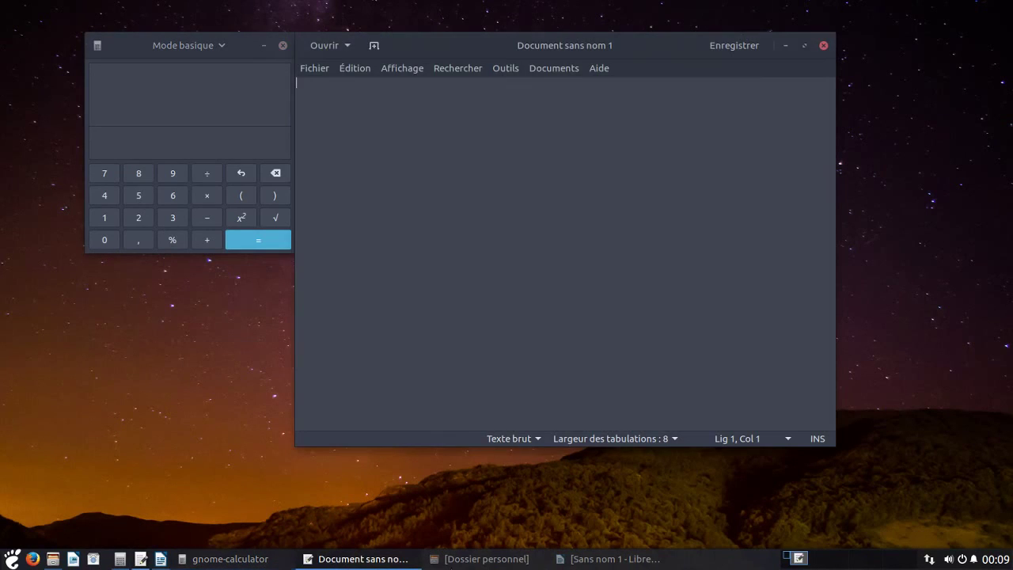
pyautogui.click(494, 558)
pyautogui.click(584, 561)
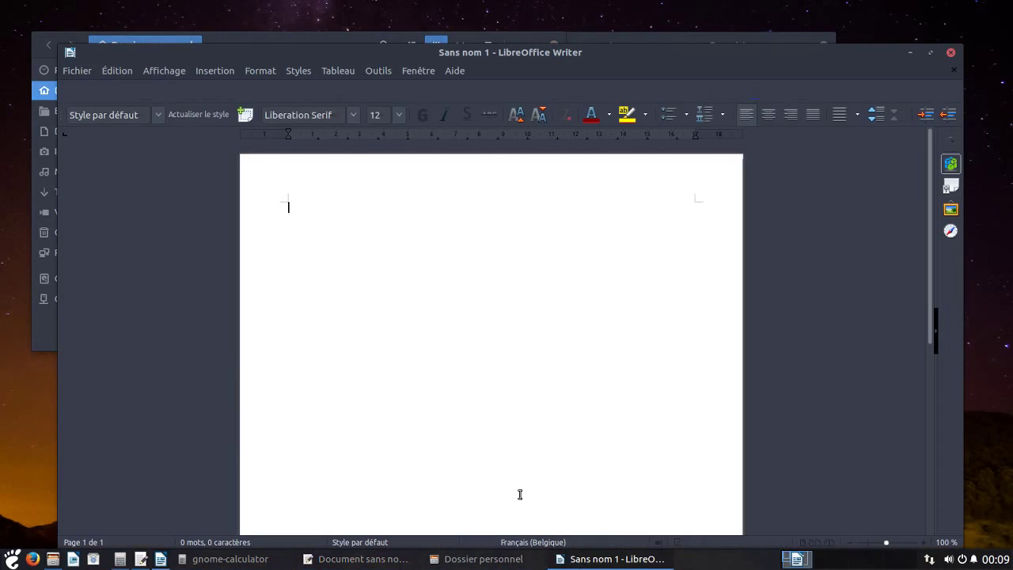
# Step: Cycle through the open windows repeatedly with the window switcher, ending on the text editor
pyautogui.hotkey('alt', 'Tab')
pyautogui.click(143, 429)
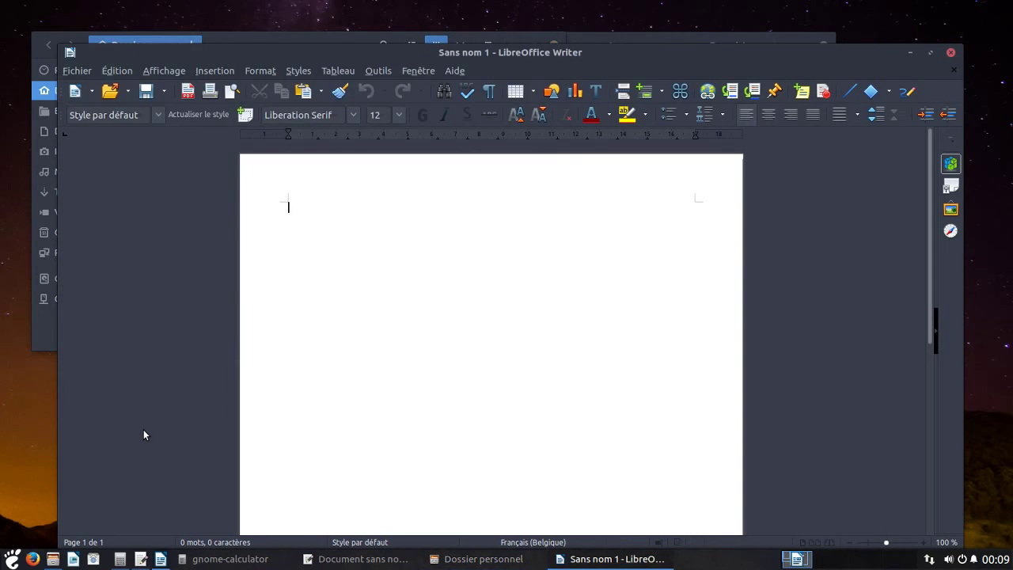
pyautogui.hotkey('alt', 'Tab')
pyautogui.hotkey('alt', 'Tab')
pyautogui.hotkey('alt', 'Tab')
pyautogui.hotkey('alt', 'Tab')
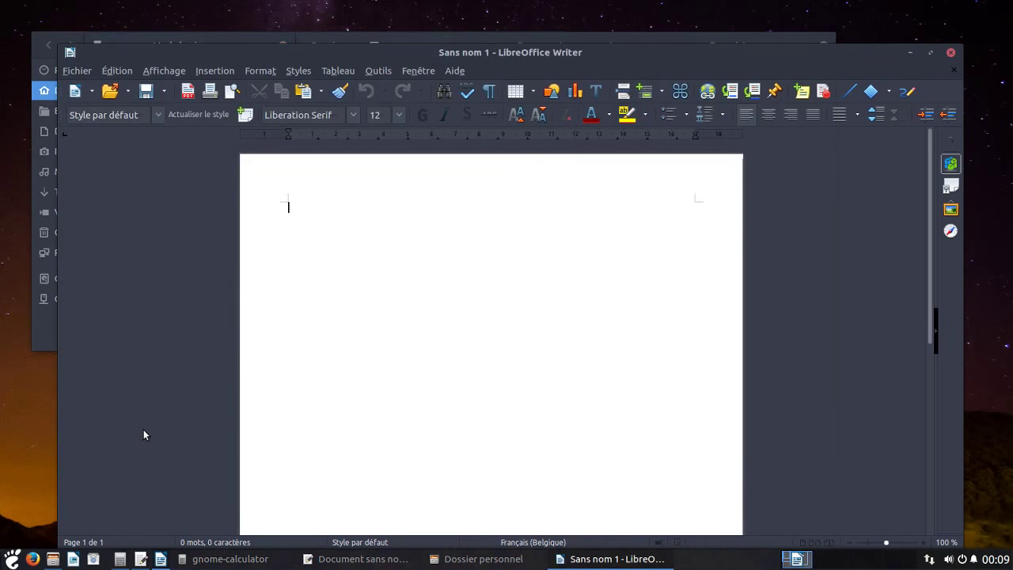
pyautogui.hotkey('alt', 'Tab')
pyautogui.hotkey('alt', 'Tab')
pyautogui.hotkey('alt', 'Tab')
pyautogui.hotkey('alt', 'Tab')
pyautogui.hotkey('alt', 'Tab')
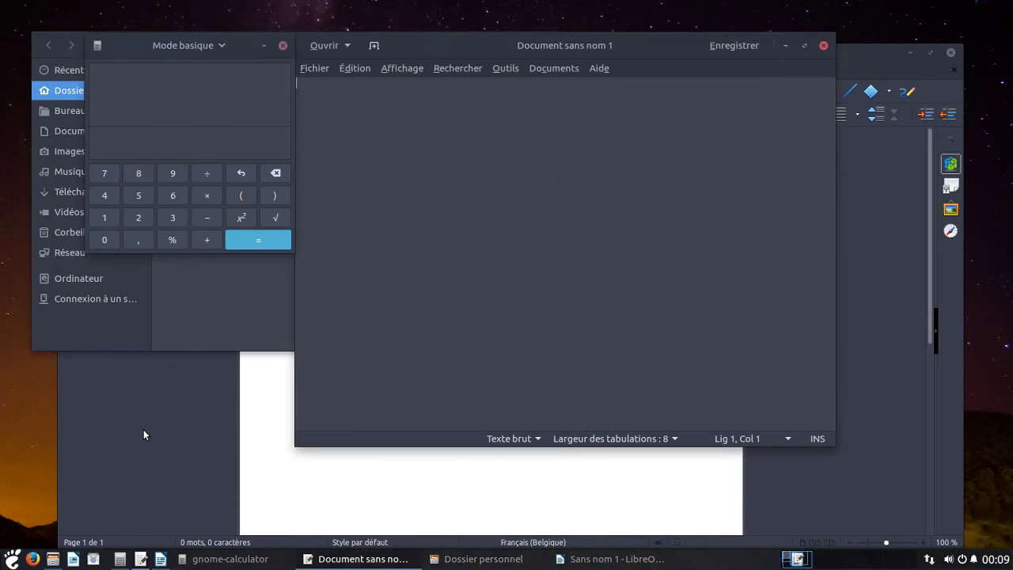
# Step: Switch focus back and forth between the calculator, text editor and other open windows with the window switcher
pyautogui.hotkey('alt', 'Tab')
pyautogui.hotkey('alt', 'Tab')
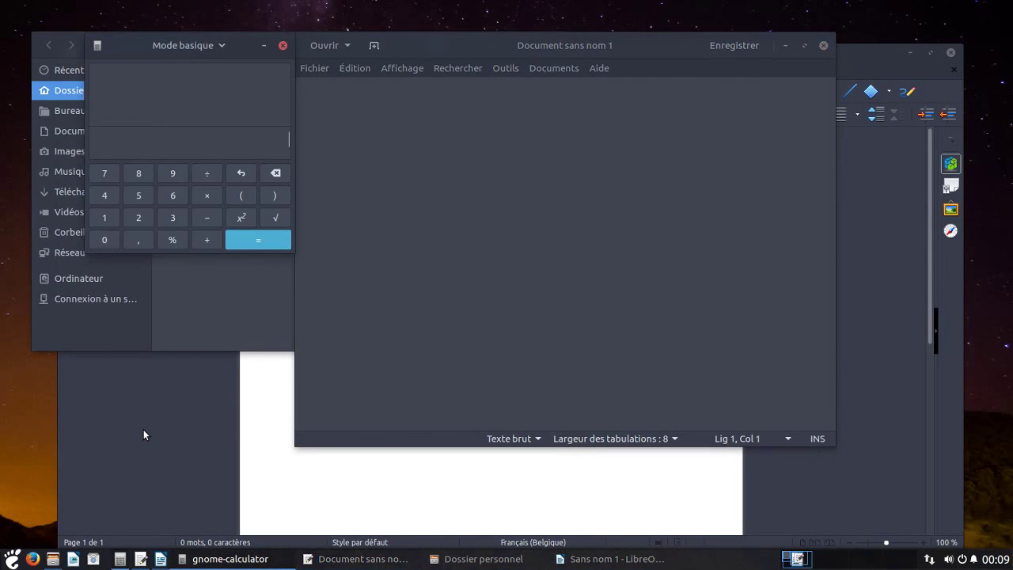
pyautogui.hotkey('alt', 'Tab')
pyautogui.hotkey('alt', 'Tab')
pyautogui.hotkey('alt', 'Tab')
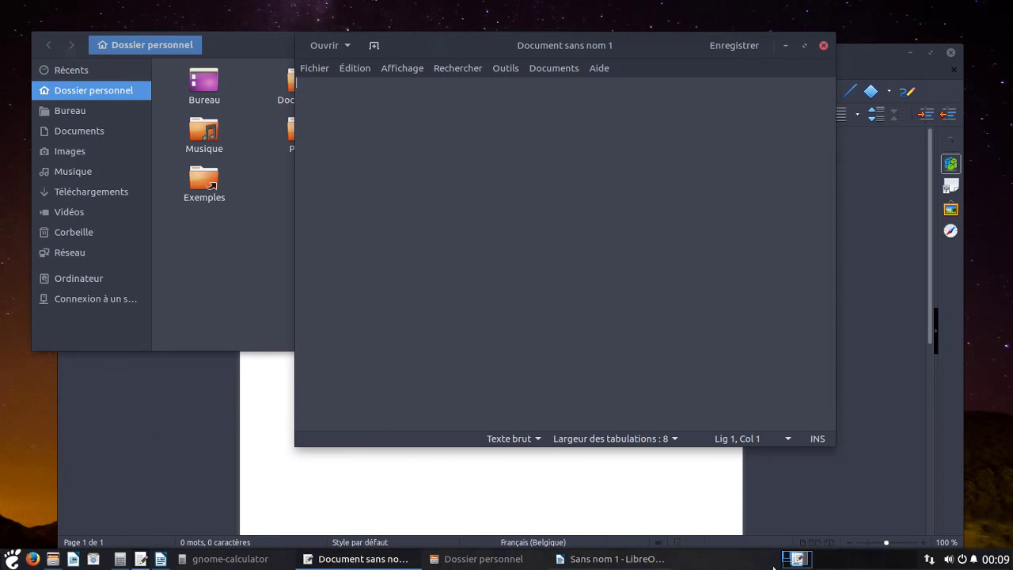
# Step: Switch to an empty workspace and return to the workspace holding the open windows
pyautogui.click(820, 558)
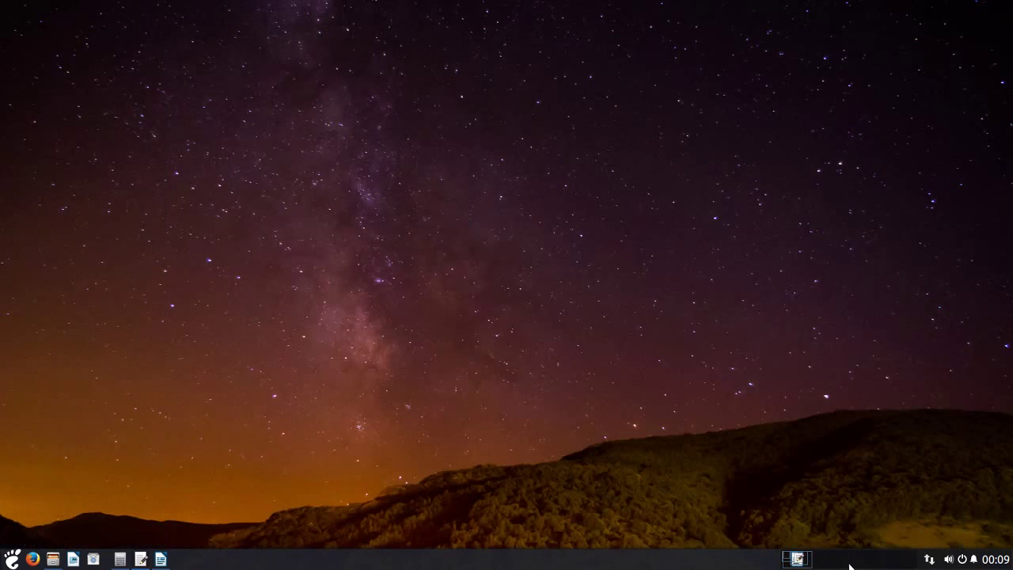
pyautogui.click(798, 559)
pyautogui.click(797, 559)
pyautogui.click(798, 559)
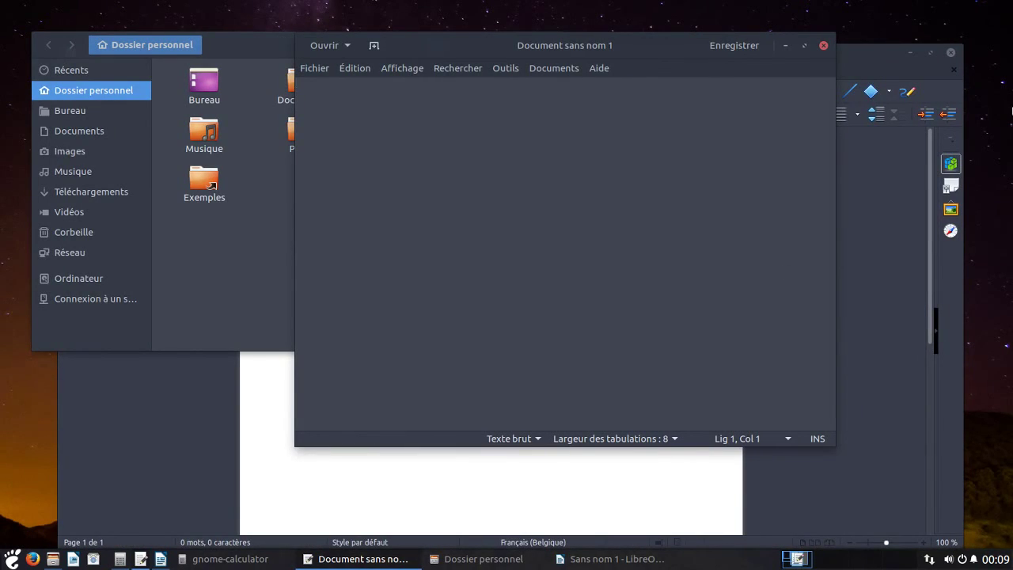
# Step: Close the text editor, LibreOffice Writer, Dossier personnel and calculator windows
pyautogui.click(9, 559)
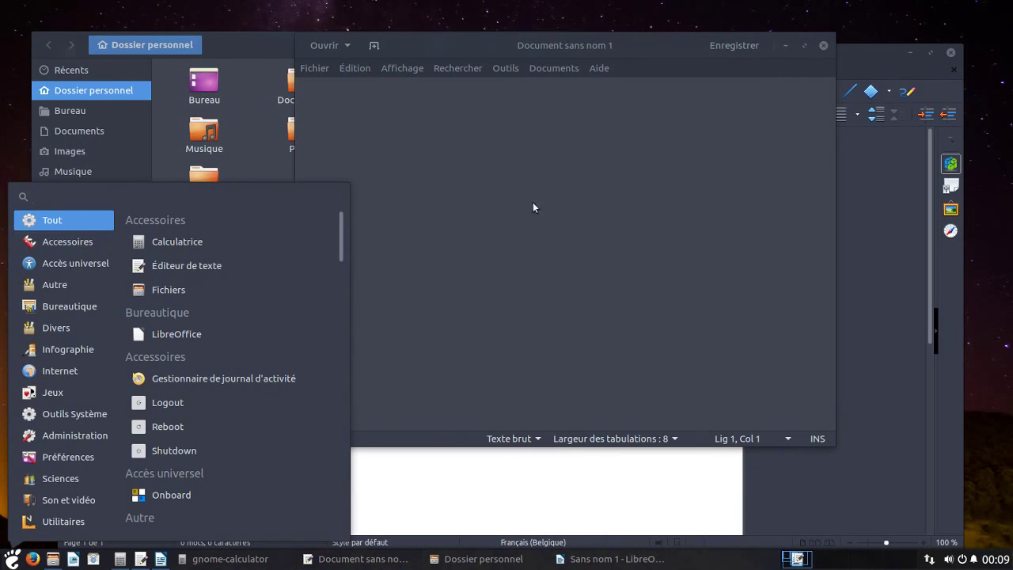
pyautogui.click(821, 45)
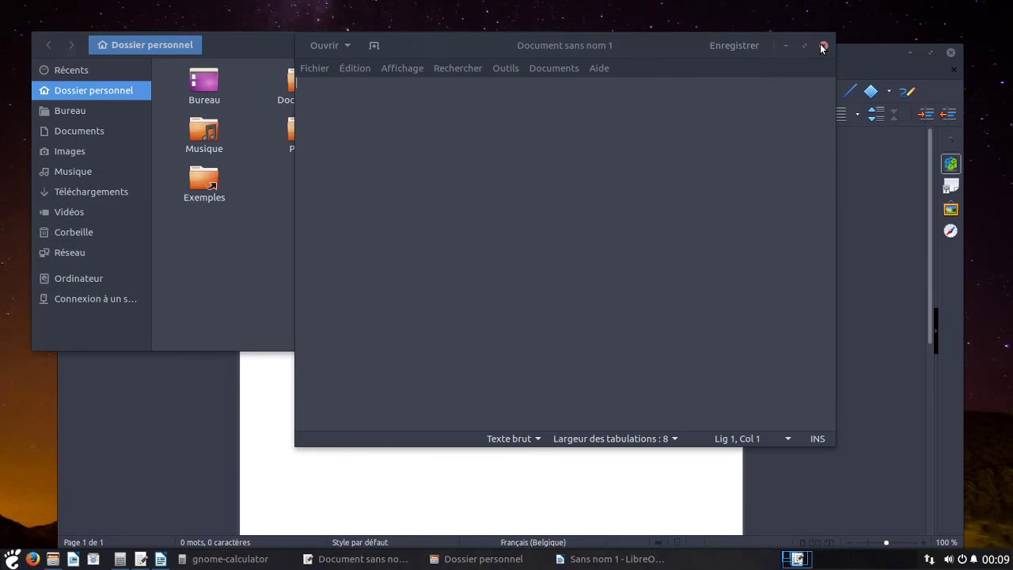
pyautogui.click(821, 45)
pyautogui.click(951, 53)
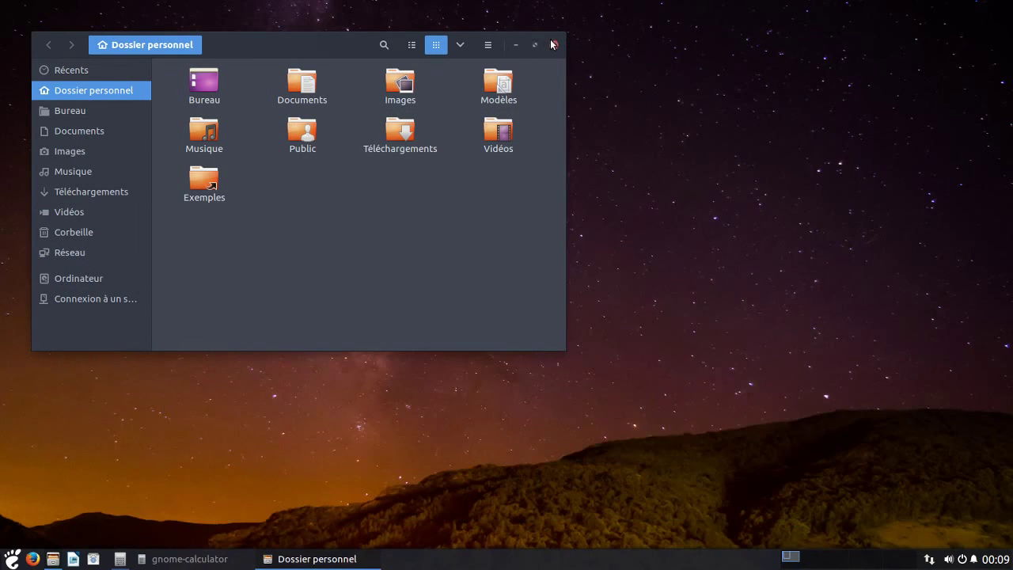
pyautogui.click(553, 44)
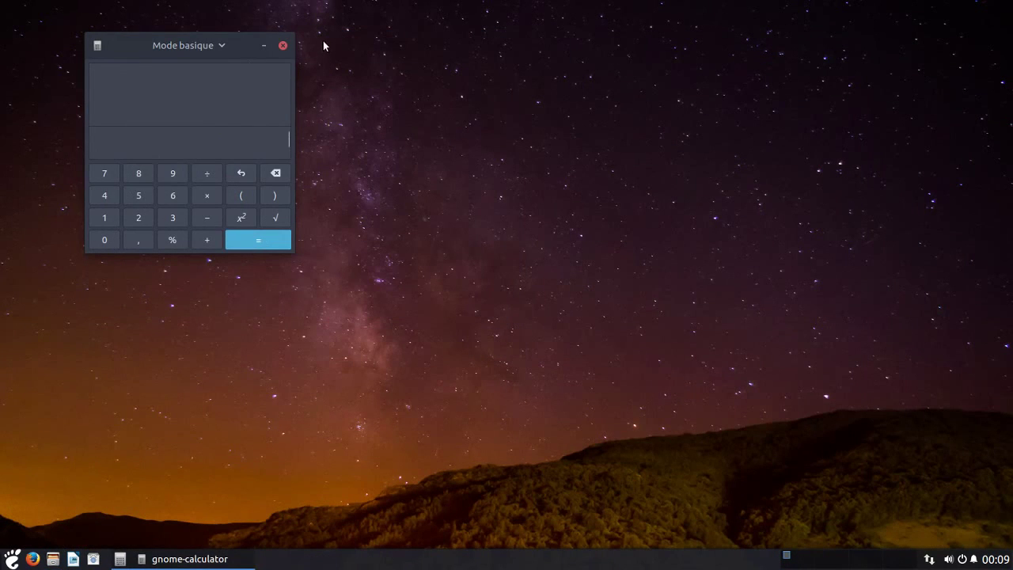
pyautogui.click(282, 46)
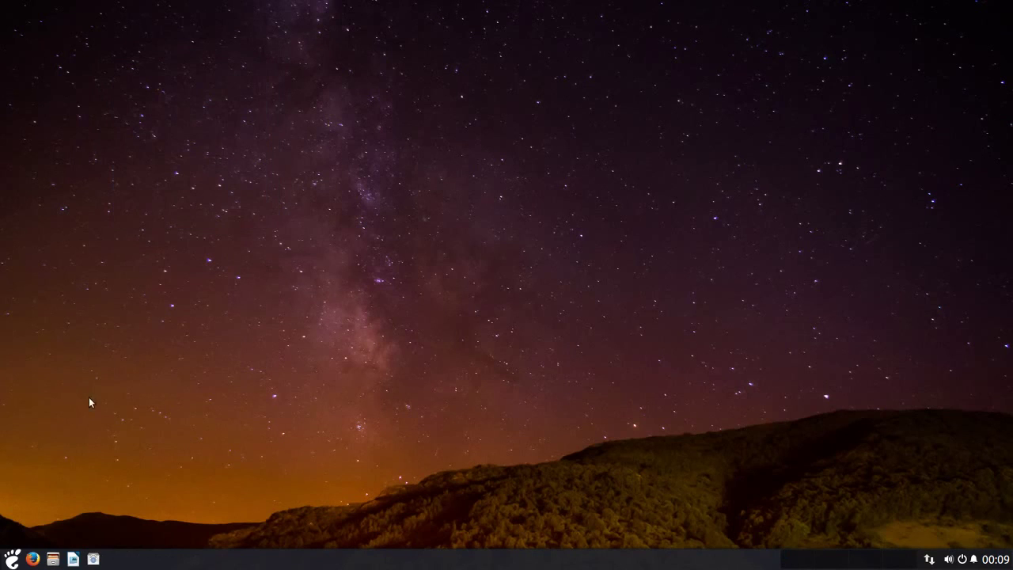
# Step: Open Pilotes additionnels from the Préférences applications, review the proprietary driver choices, and close the window
pyautogui.click(12, 559)
pyautogui.click(12, 561)
pyautogui.click(11, 562)
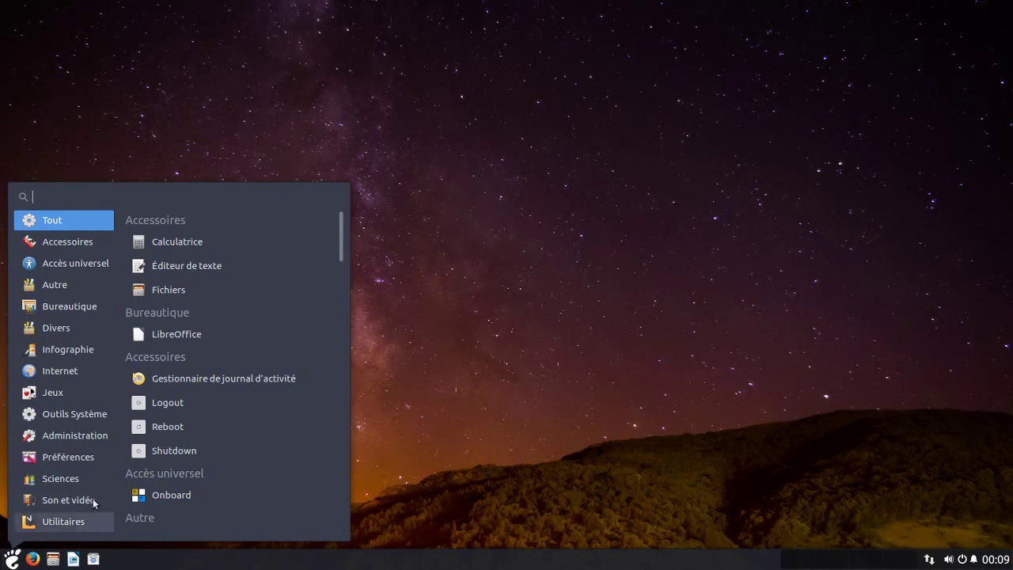
pyautogui.click(88, 462)
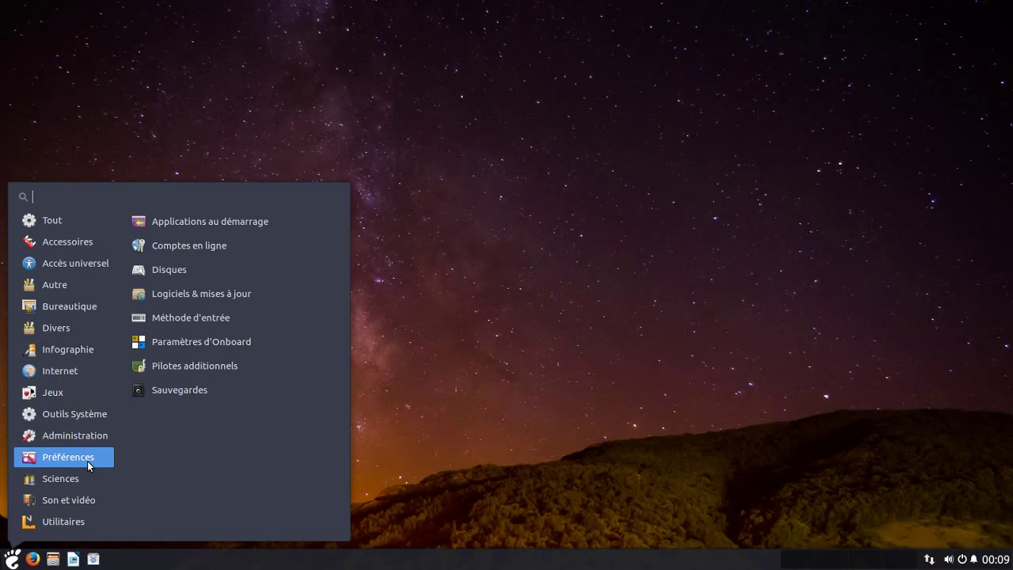
pyautogui.click(225, 366)
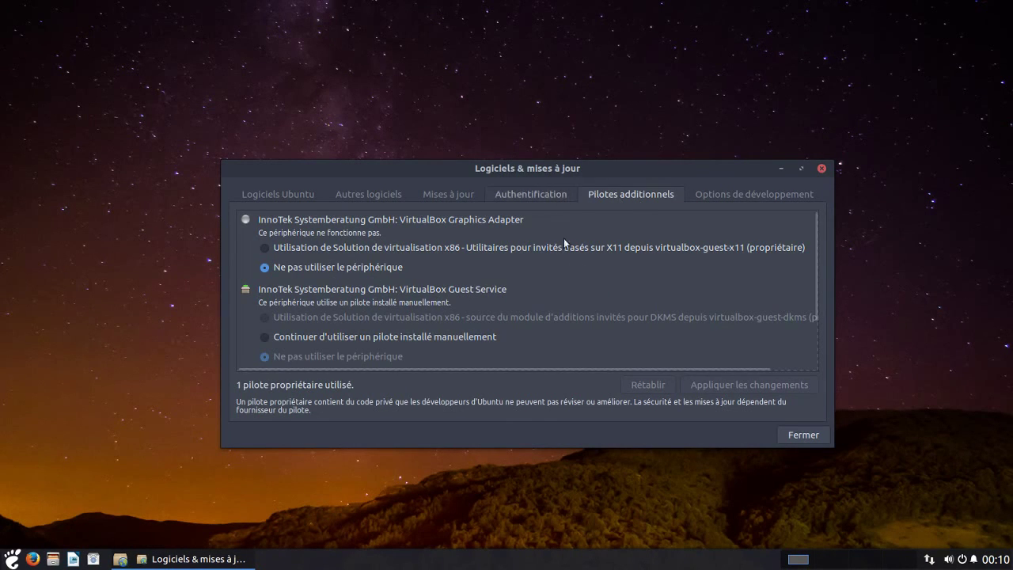
pyautogui.click(798, 437)
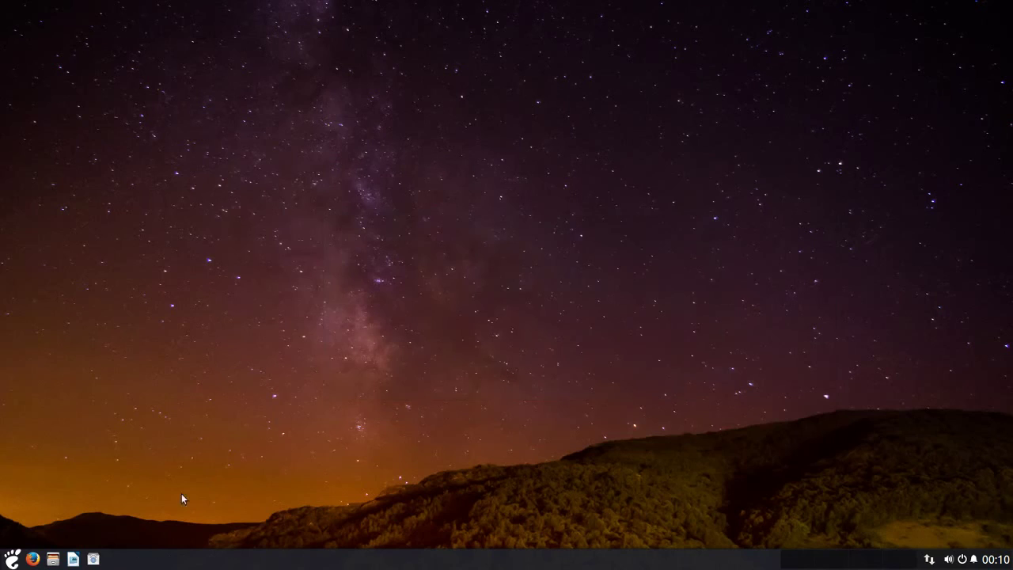
# Step: Open Disques from the Préférences applications and view the additional actions offered for Partition 1 of the hard disk
pyautogui.click(13, 559)
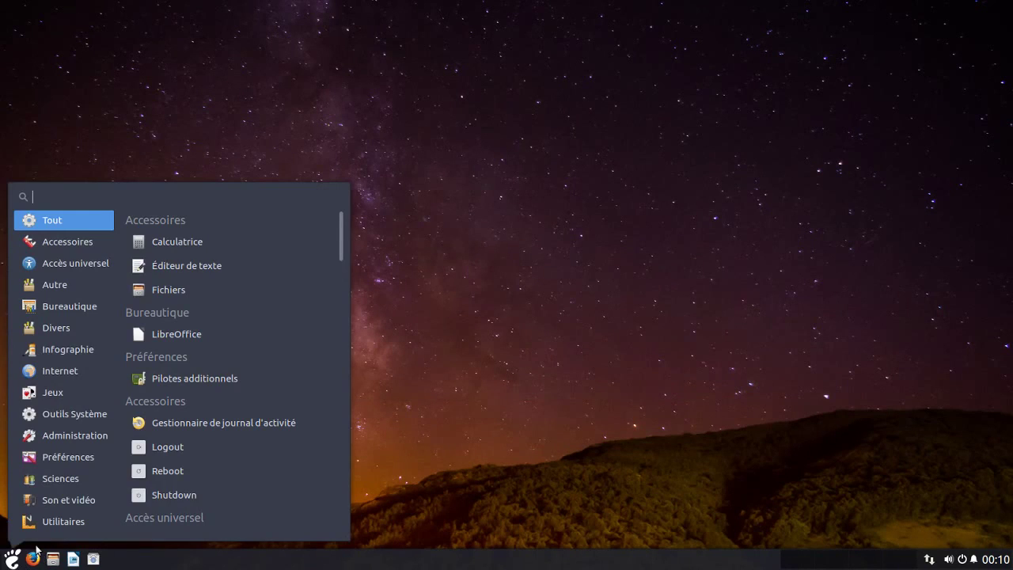
pyautogui.click(66, 457)
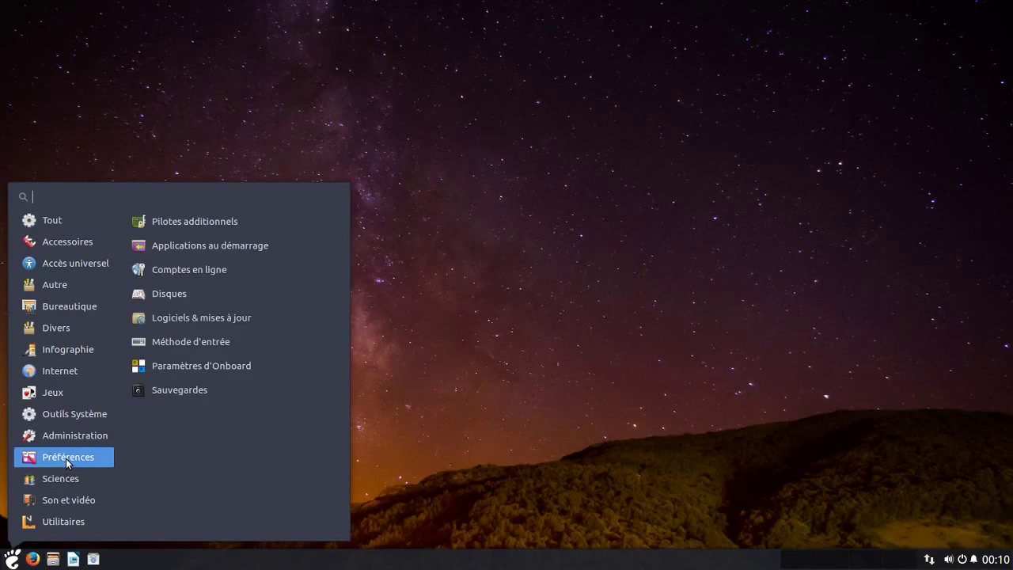
pyautogui.click(173, 296)
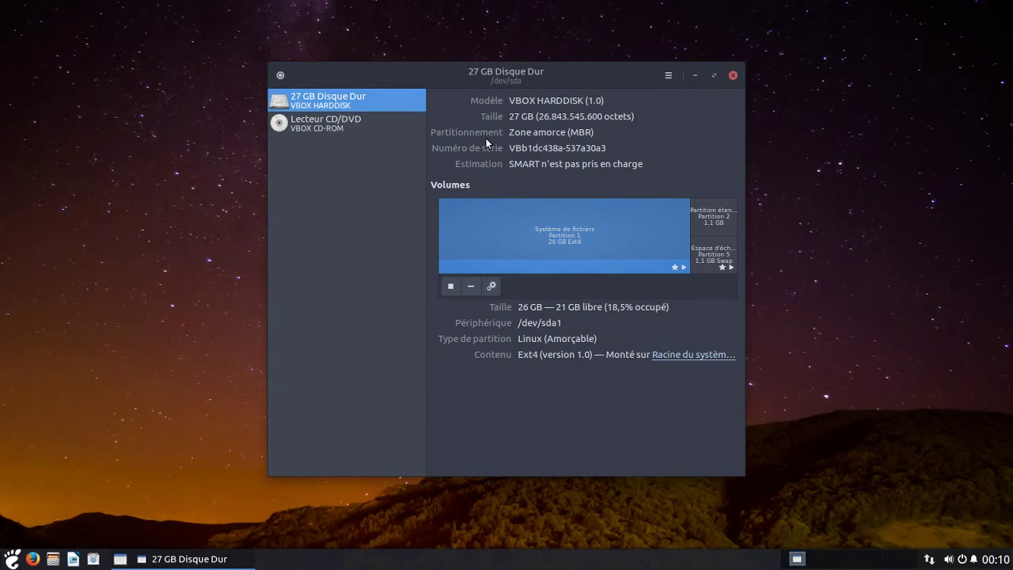
pyautogui.click(491, 287)
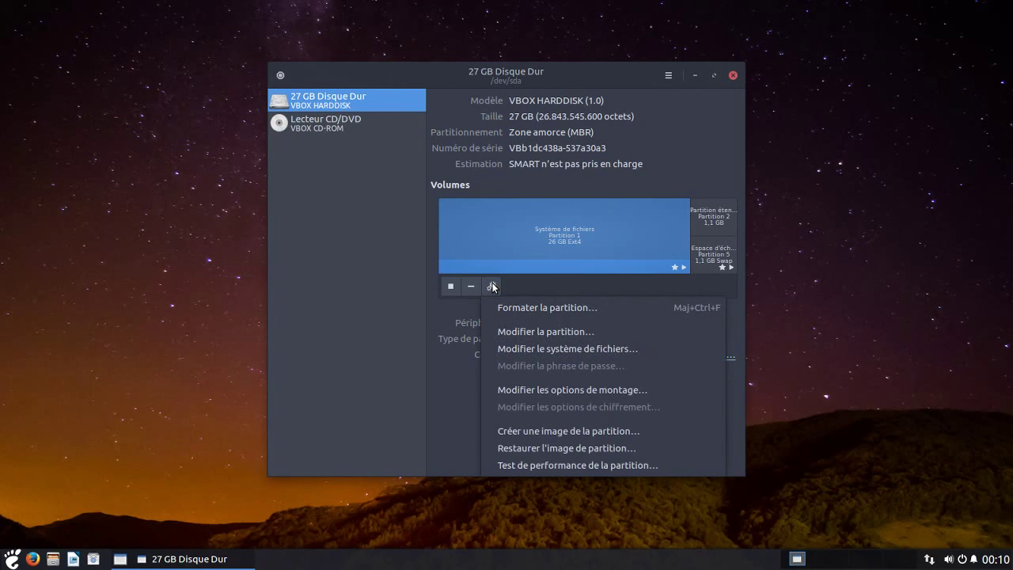
pyautogui.click(361, 285)
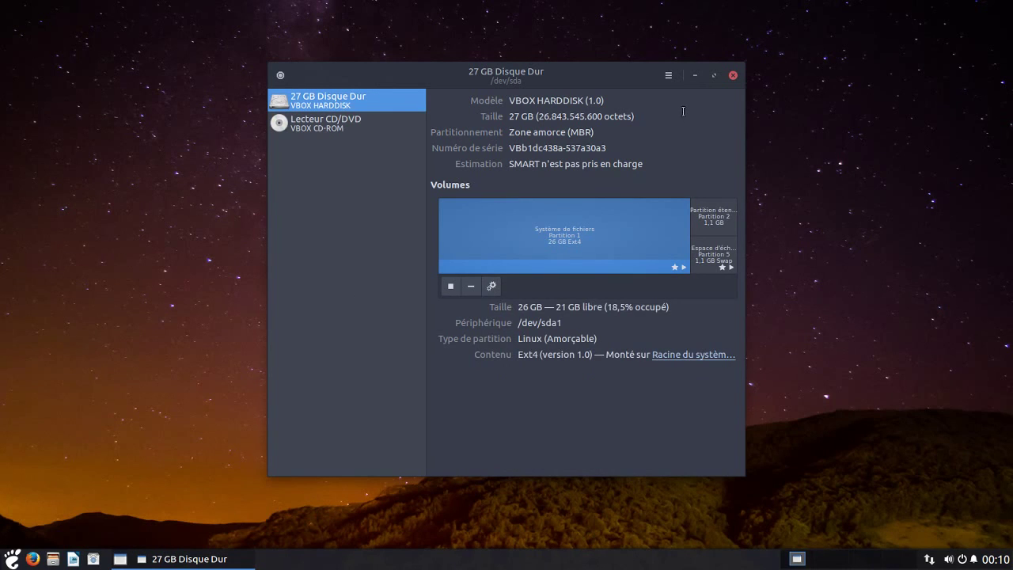
# Step: View the hard disk's Mise en veille and Cache en écriture settings, cancel them without changes, and close Disques
pyautogui.click(669, 75)
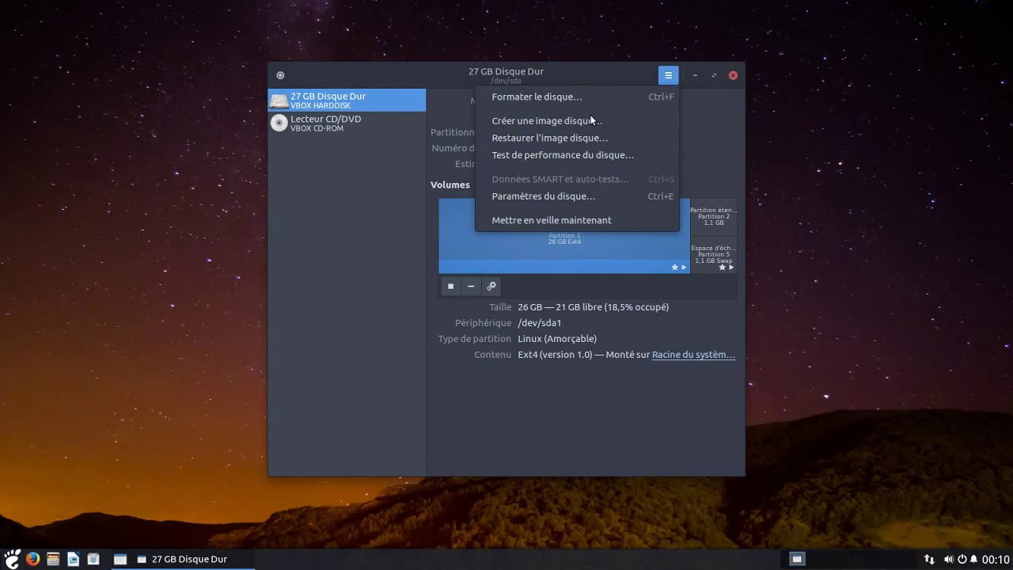
pyautogui.click(579, 195)
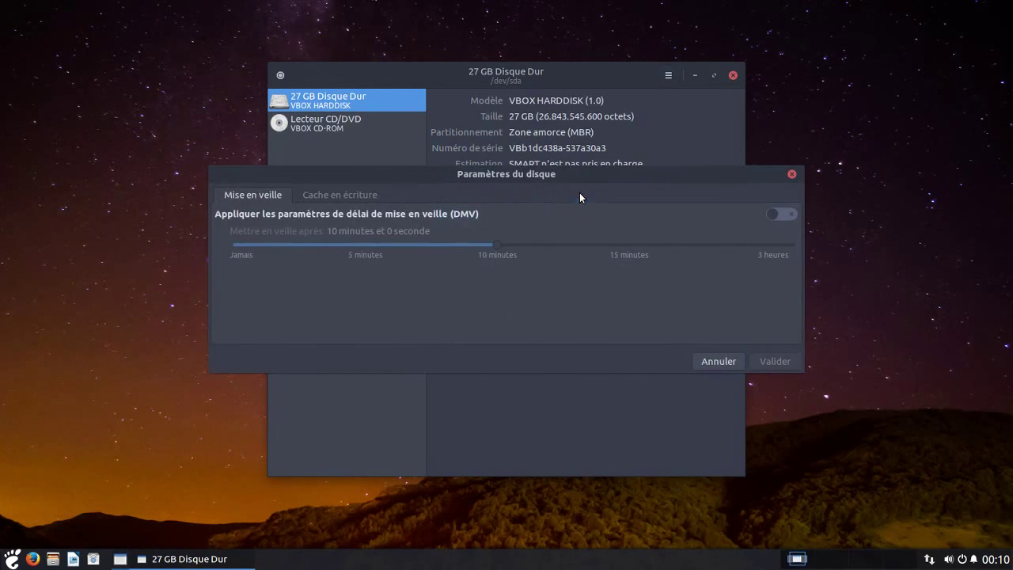
pyautogui.click(365, 195)
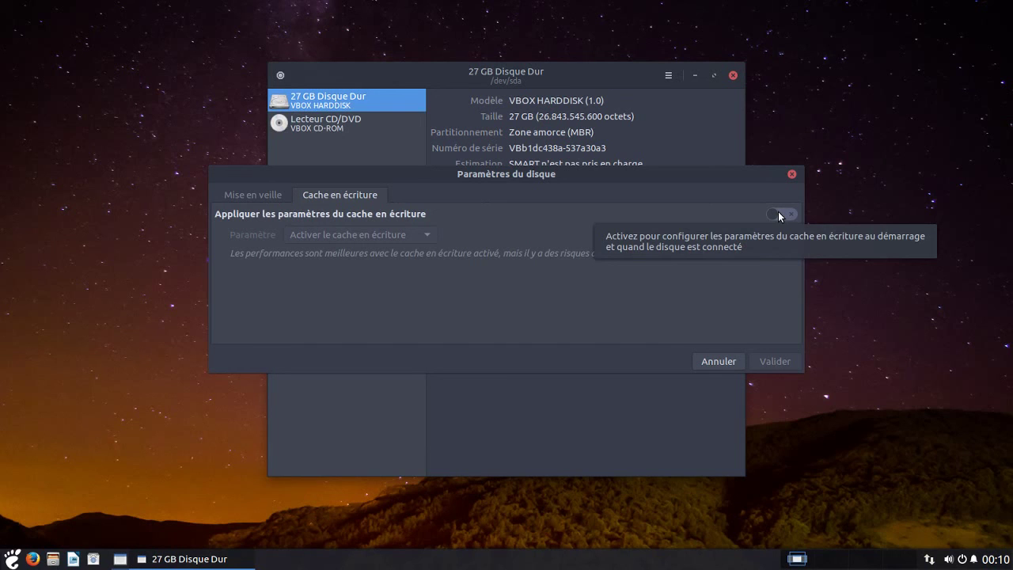
pyautogui.moveTo(709, 181); pyautogui.dragTo(722, 135)
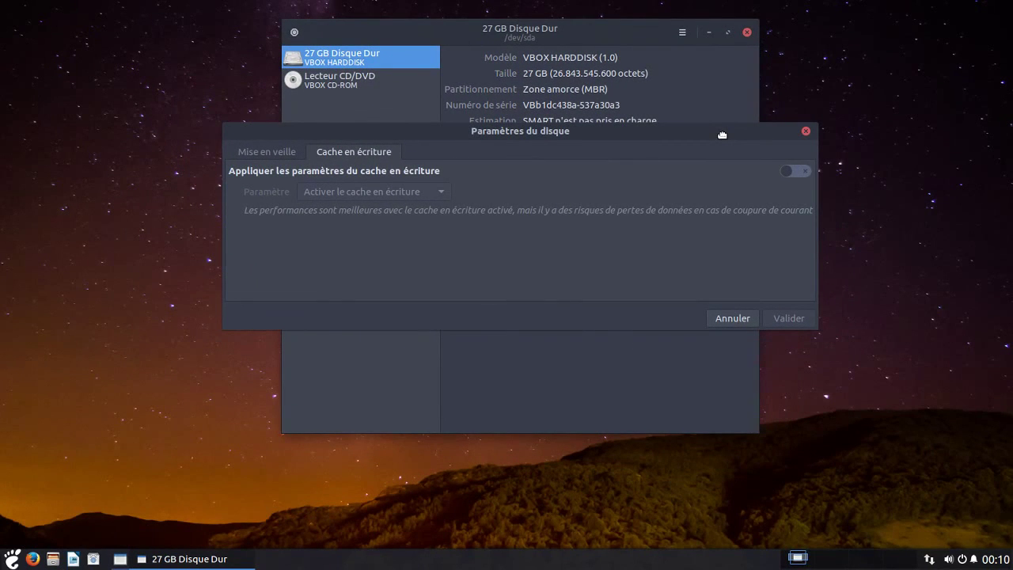
pyautogui.moveTo(721, 135); pyautogui.dragTo(795, 179)
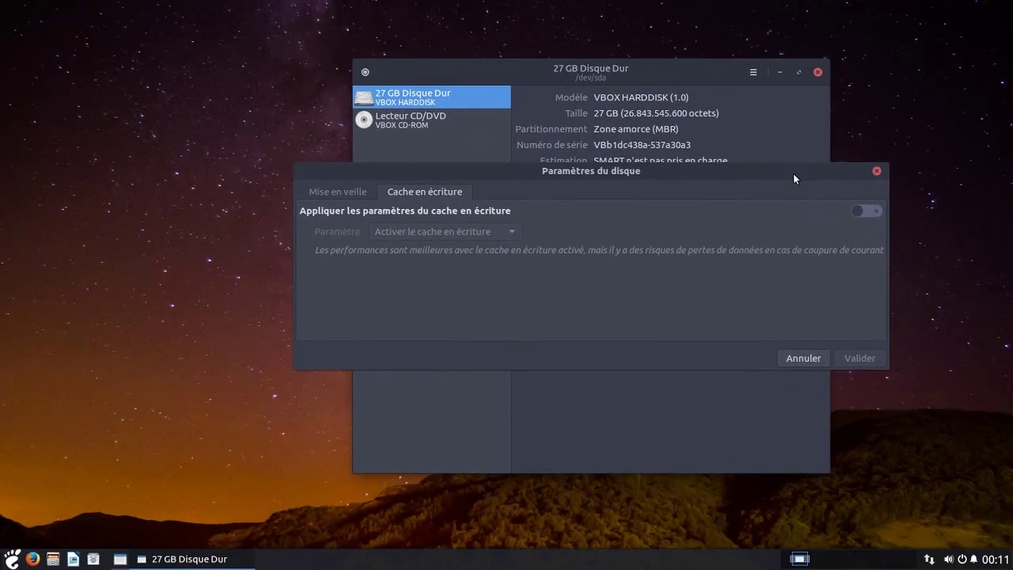
pyautogui.click(804, 358)
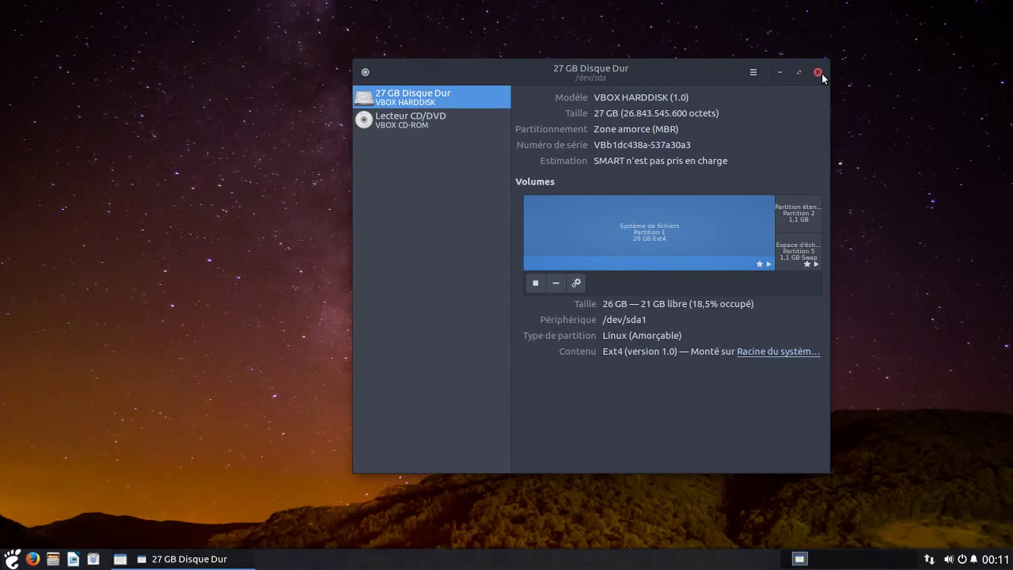
pyautogui.click(820, 73)
# Step: Browse the Préférences, Administration and Outils Système categories of the applications menu
pyautogui.click(12, 560)
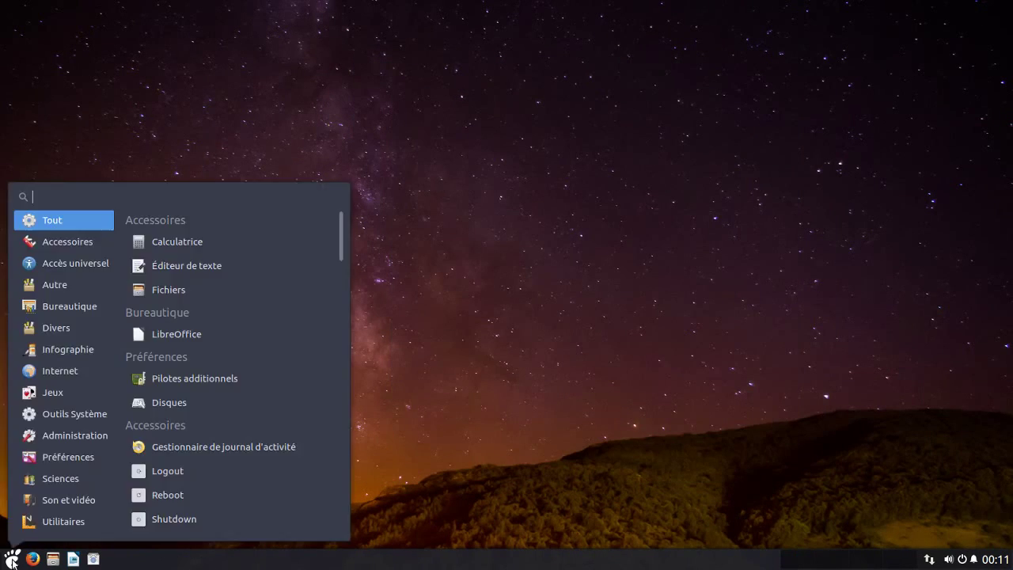
pyautogui.click(100, 459)
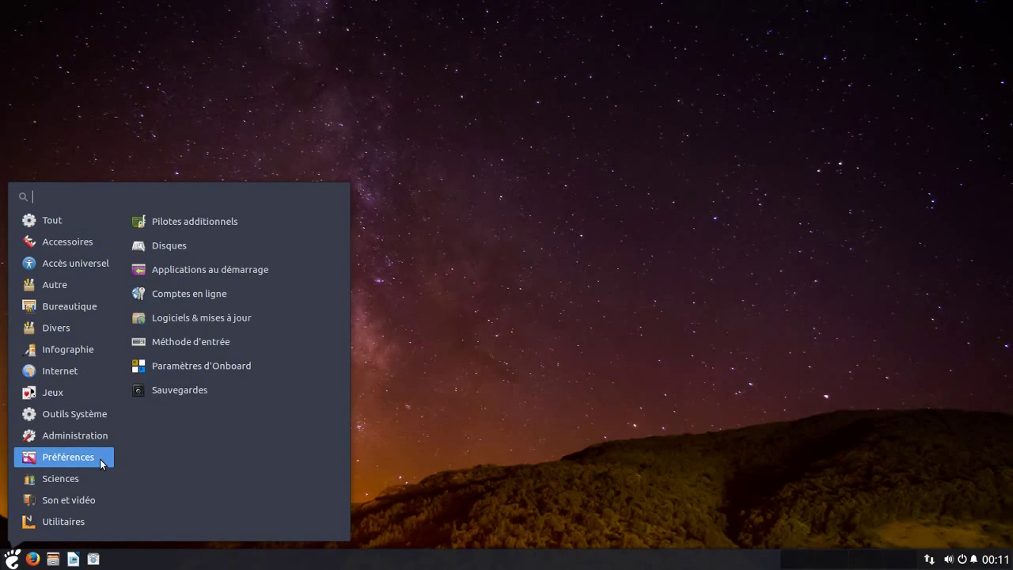
pyautogui.click(86, 416)
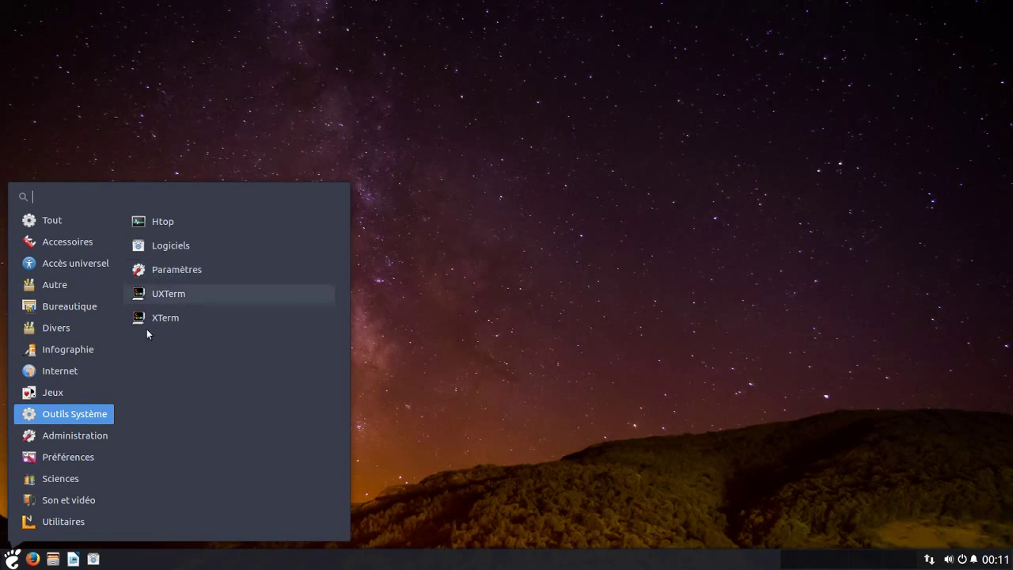
pyautogui.click(81, 458)
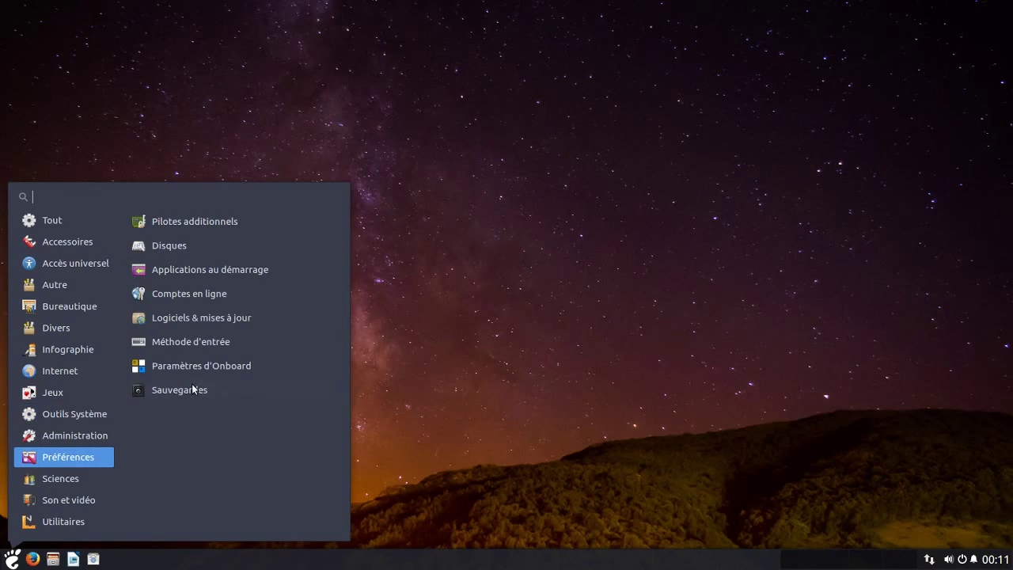
pyautogui.click(99, 441)
pyautogui.click(66, 414)
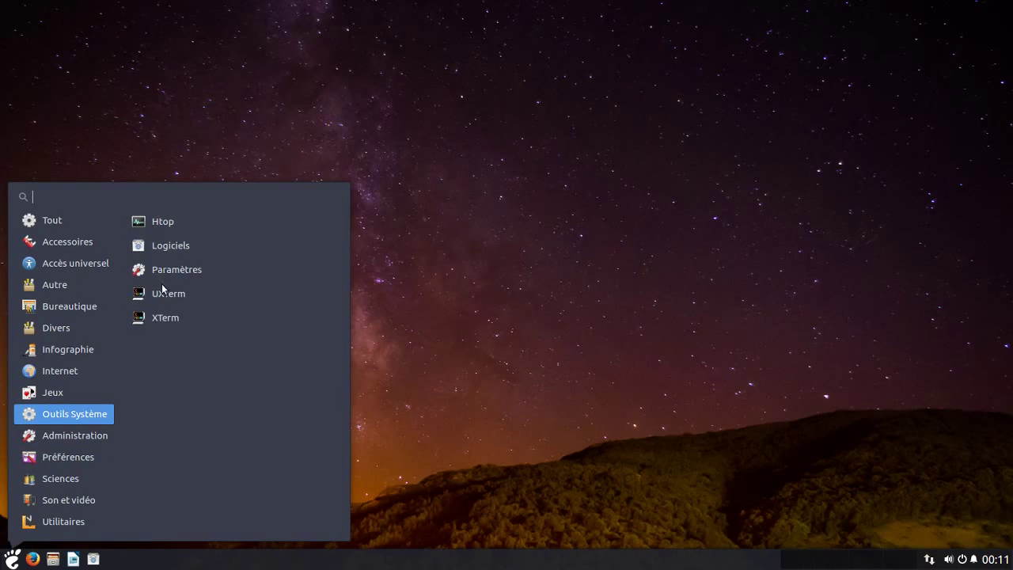
# Step: Open Logiciels, search for "vlc" and start installing Lecteur multimédia VLC
pyautogui.click(155, 248)
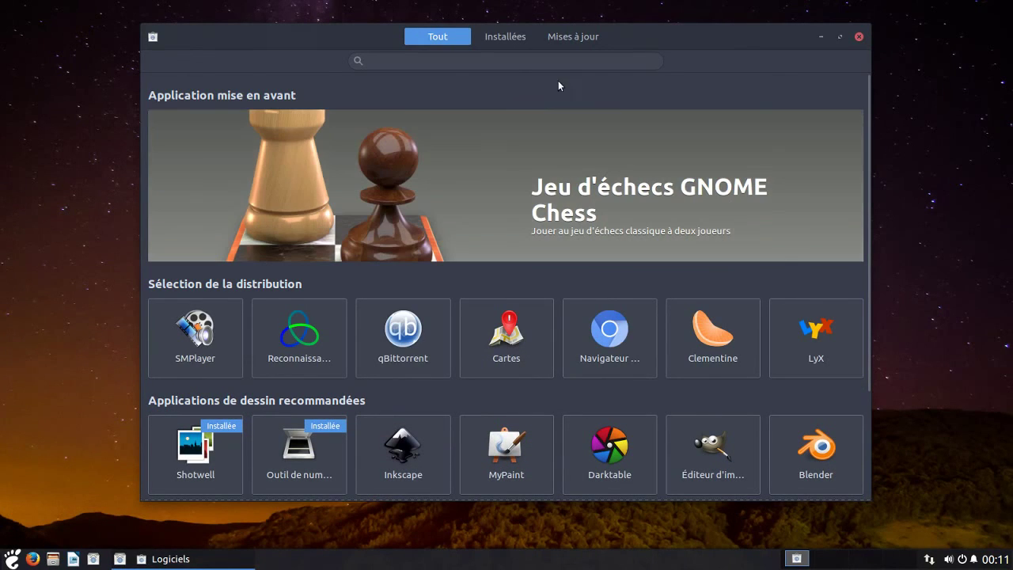
pyautogui.click(548, 59)
pyautogui.write('vlc')
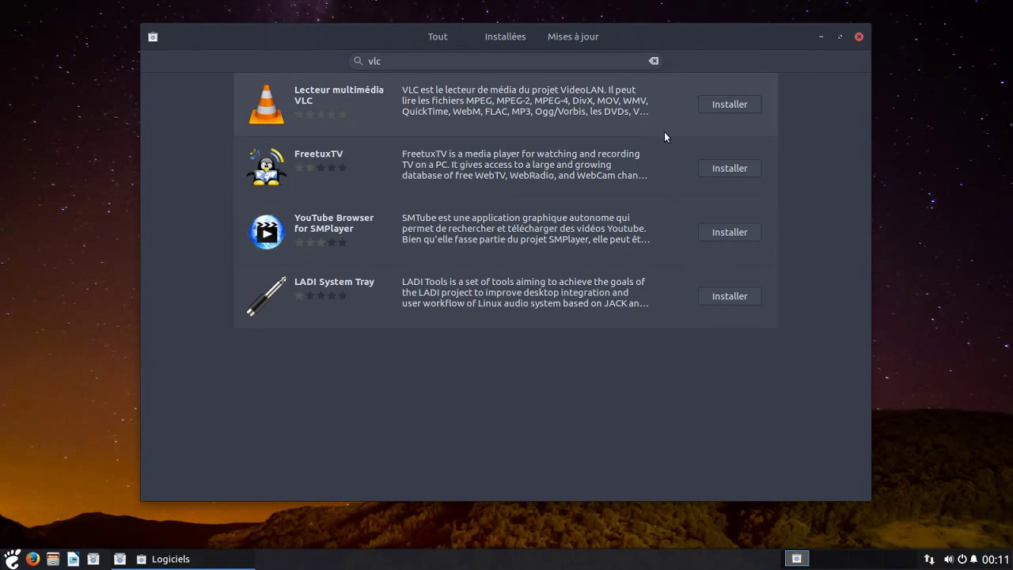
pyautogui.click(752, 104)
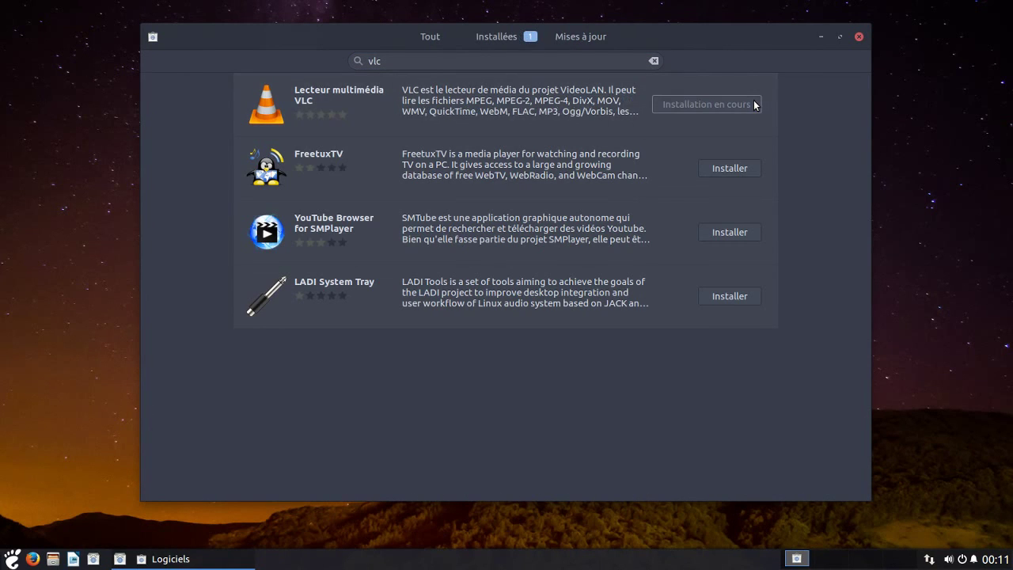
# Step: Show the installed applications and authorize the VLC installation by entering the account password
pyautogui.click(508, 35)
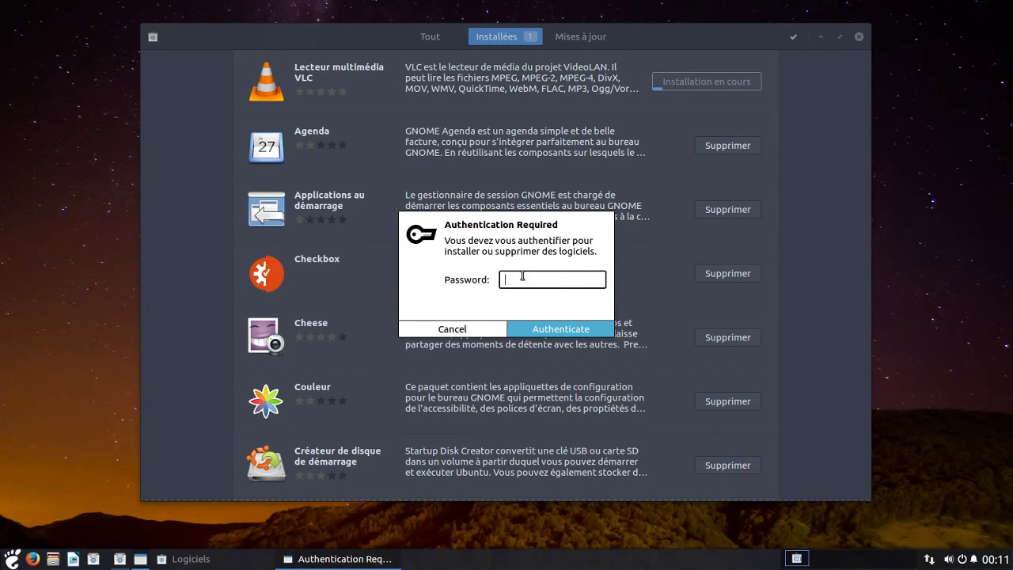
pyautogui.write('•••••••••')
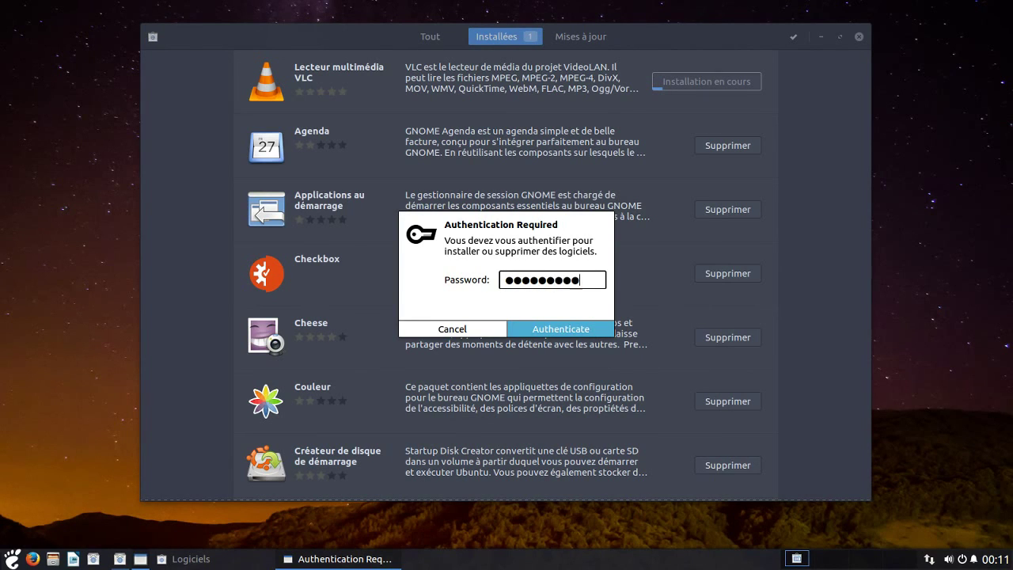
pyautogui.press('Return')
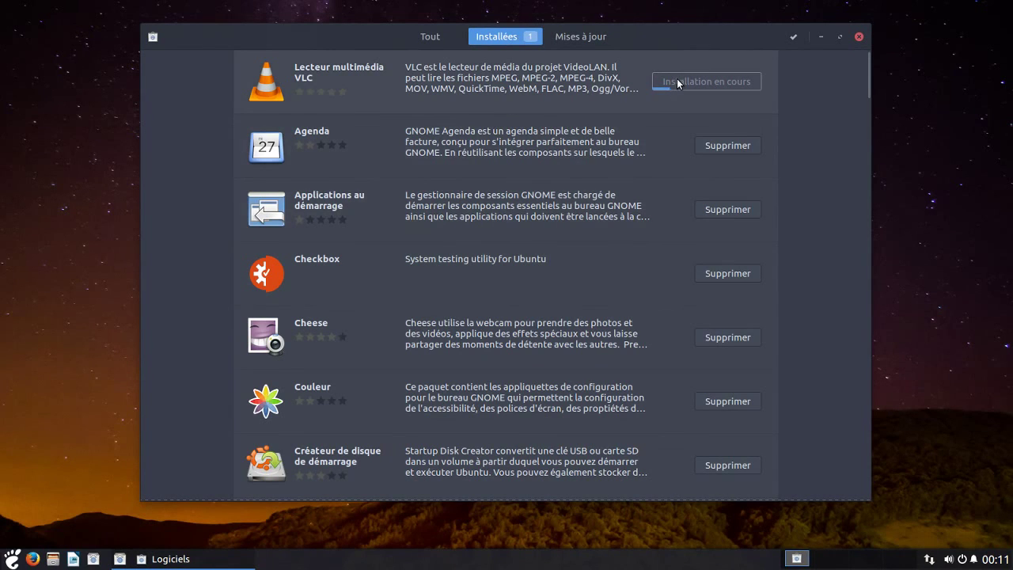
# Step: Launch Htop from the Outils Système category and tile its terminal window to the left half of the desktop
pyautogui.click(12, 559)
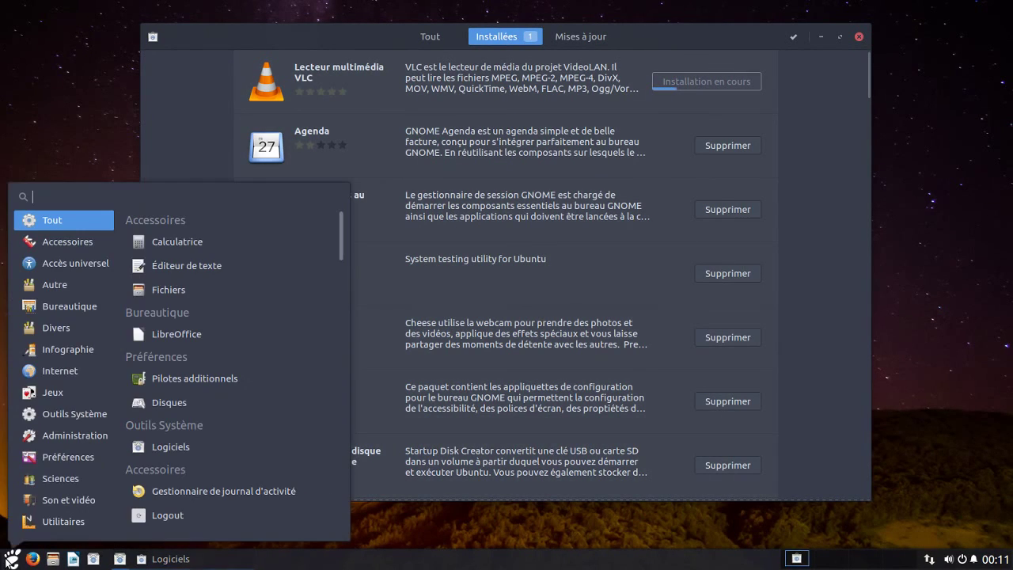
pyautogui.click(91, 460)
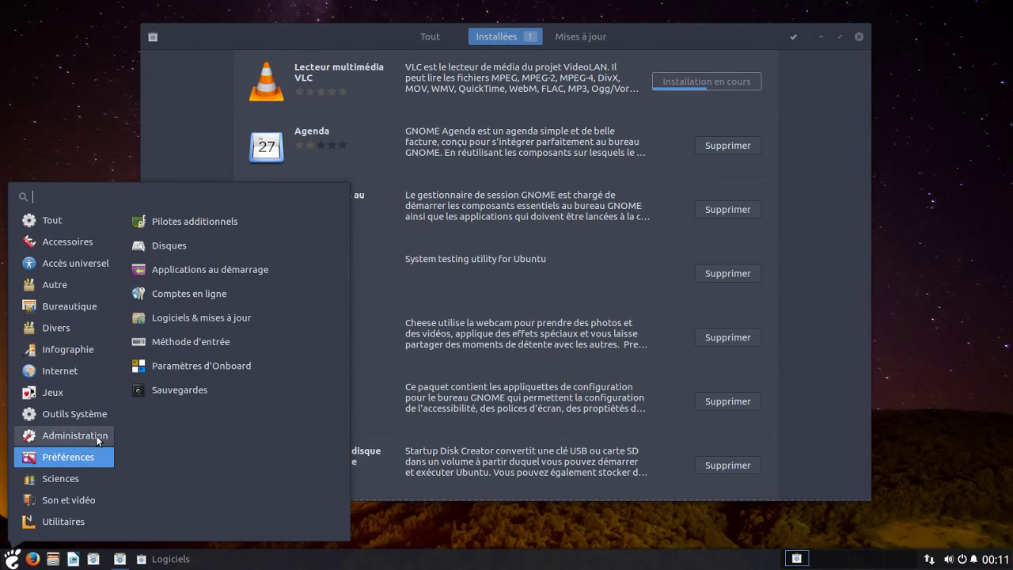
pyautogui.click(97, 436)
pyautogui.click(99, 414)
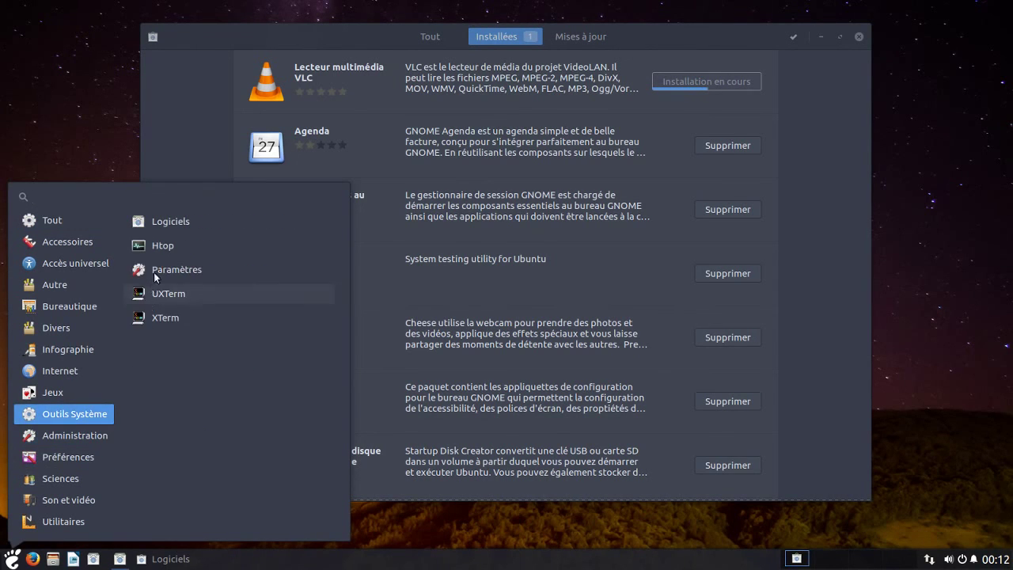
pyautogui.click(162, 245)
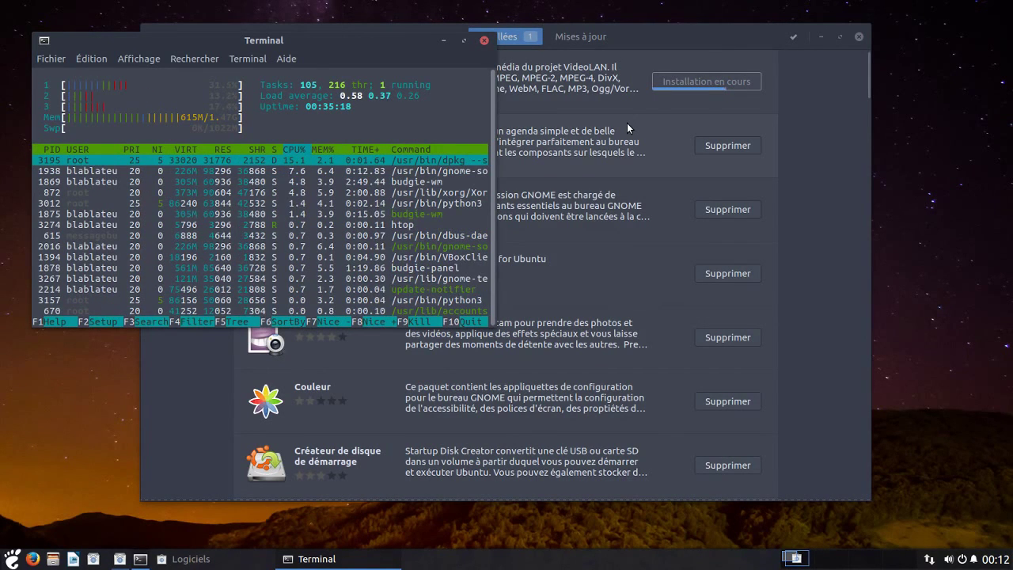
pyautogui.moveTo(419, 39); pyautogui.dragTo(2, 255)
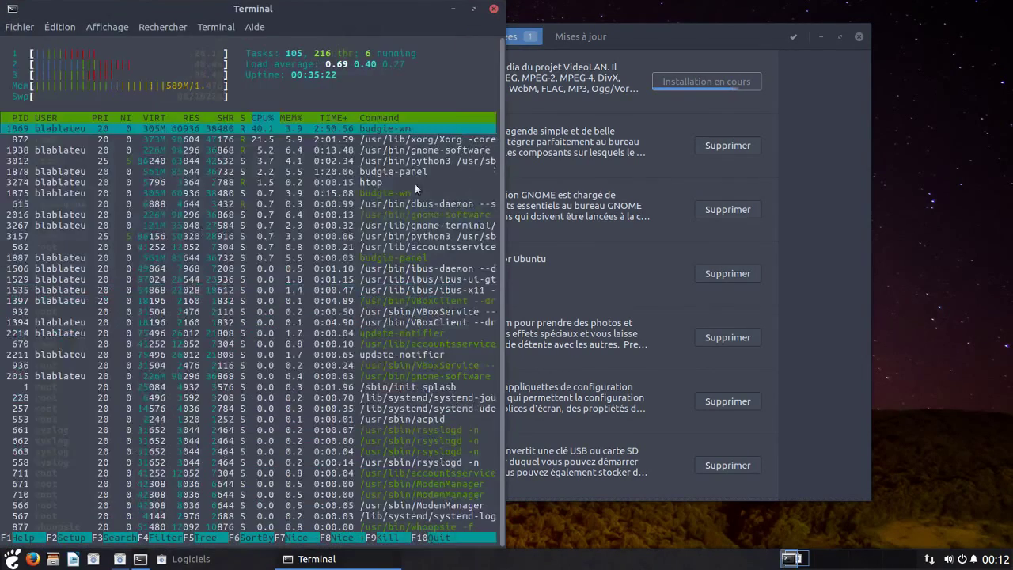
# Step: Move the Logiciels window around the desktop, and close both Logiciels and the terminal running Htop
pyautogui.click(658, 40)
pyautogui.moveTo(907, 190); pyautogui.dragTo(628, 64)
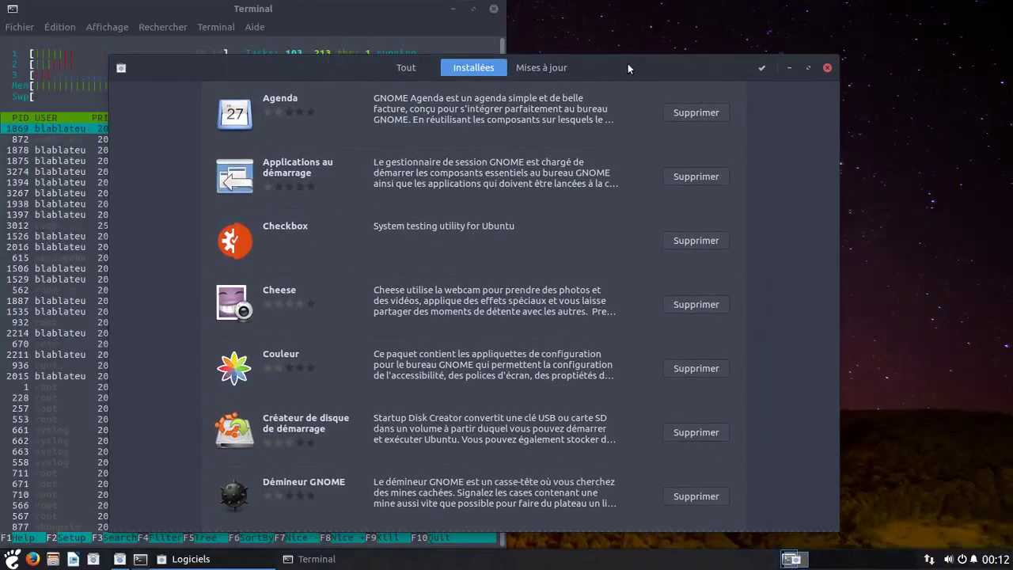
pyautogui.click(827, 67)
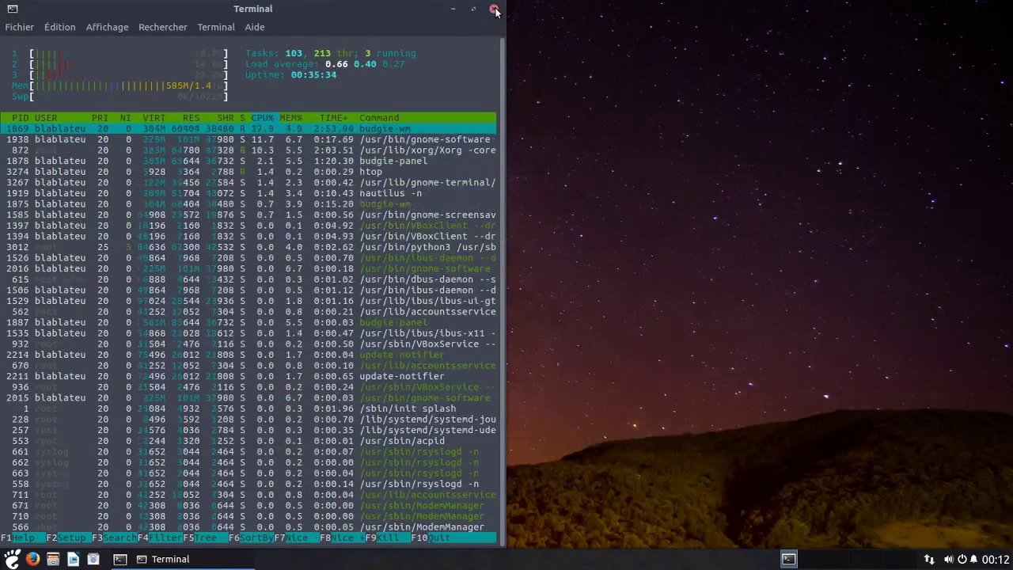
pyautogui.click(493, 9)
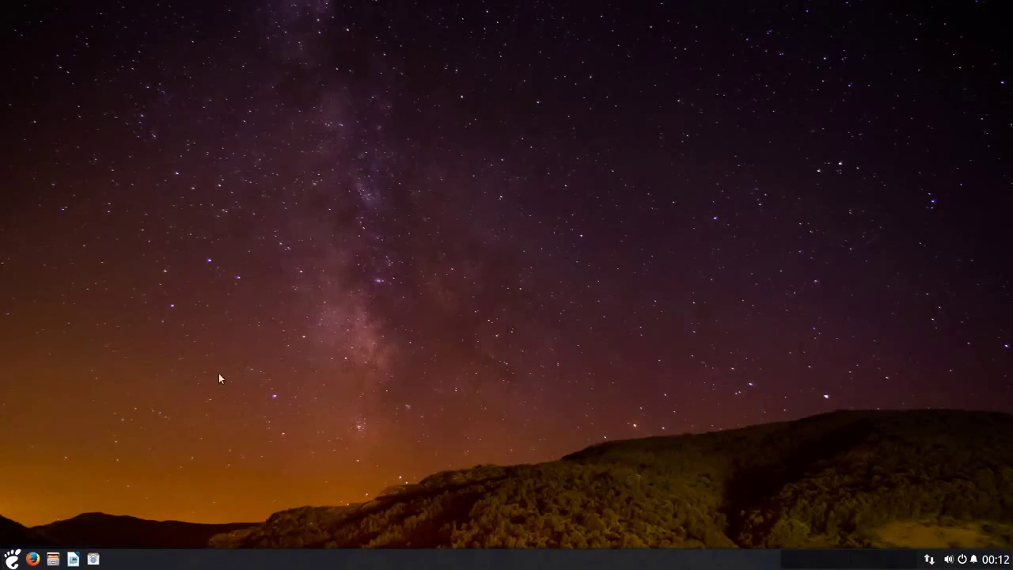
# Step: Find Lecteur multimédia VLC by searching the applications menu for "vl", launch it and accept its Vie privée / Réseau dialog
pyautogui.click(16, 560)
pyautogui.write('vl')
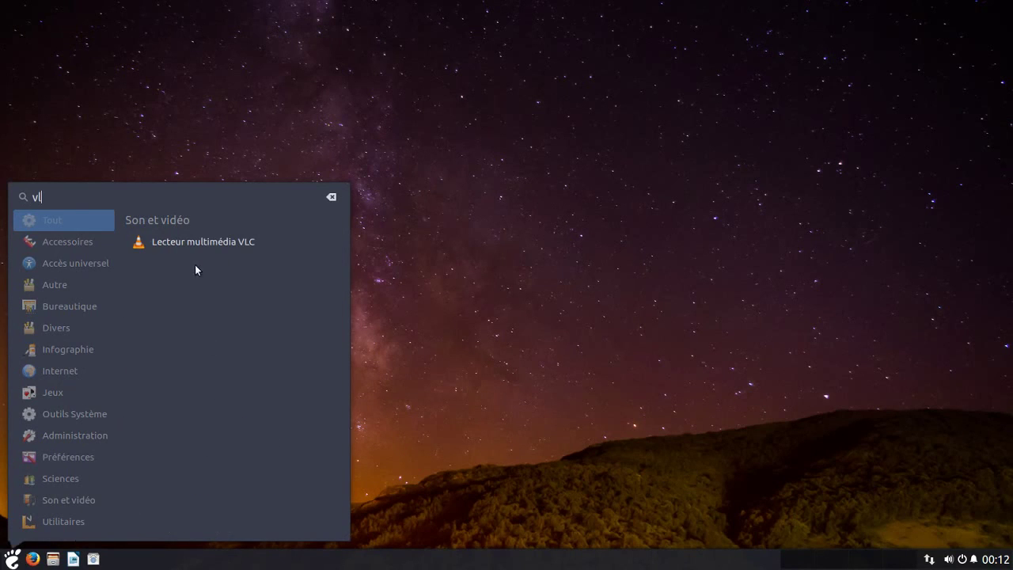
pyautogui.click(196, 244)
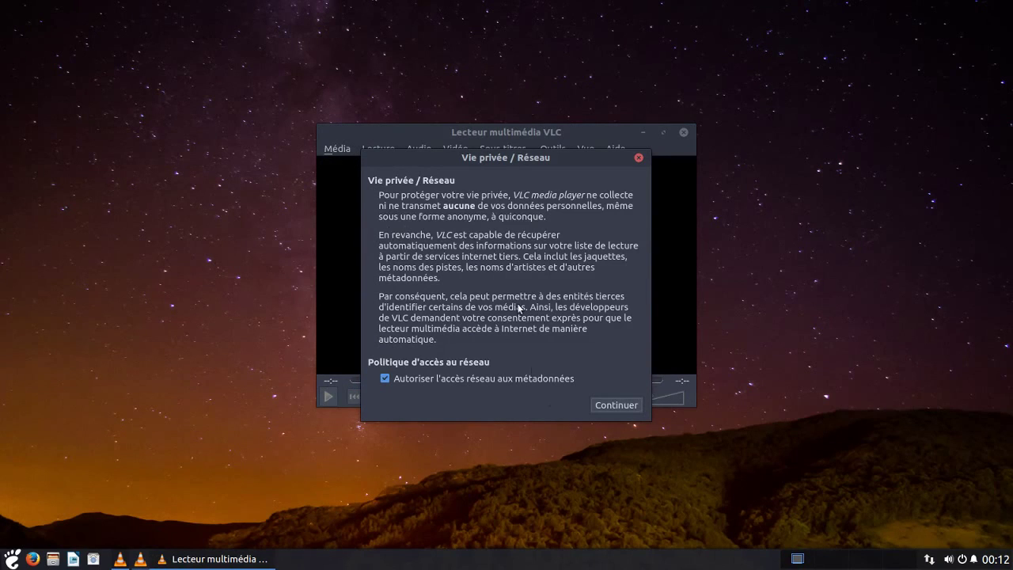
pyautogui.click(611, 406)
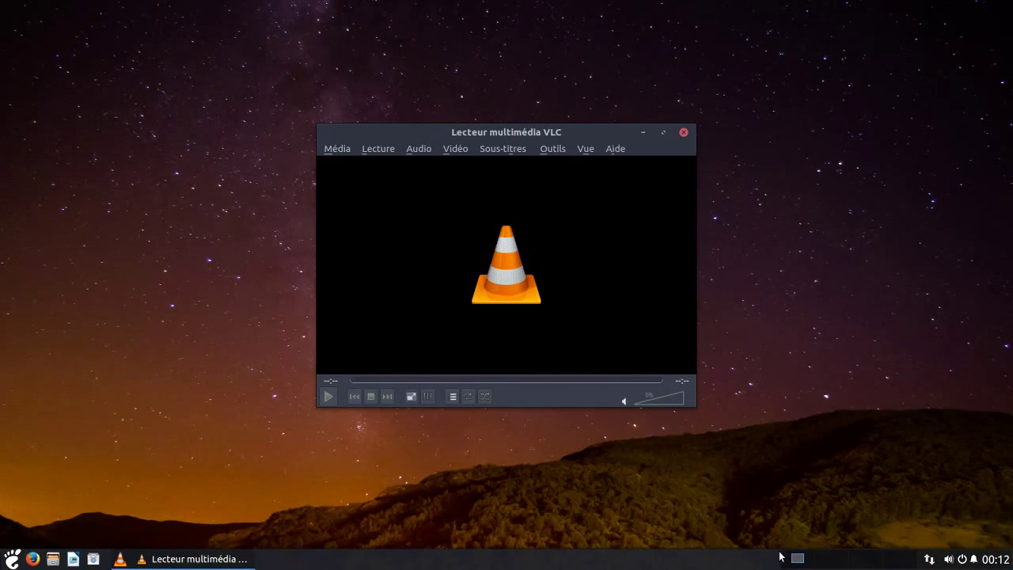
# Step: Move the VLC window to the second workspace, the third one and back to the first, switching to each workspace
pyautogui.click(832, 559)
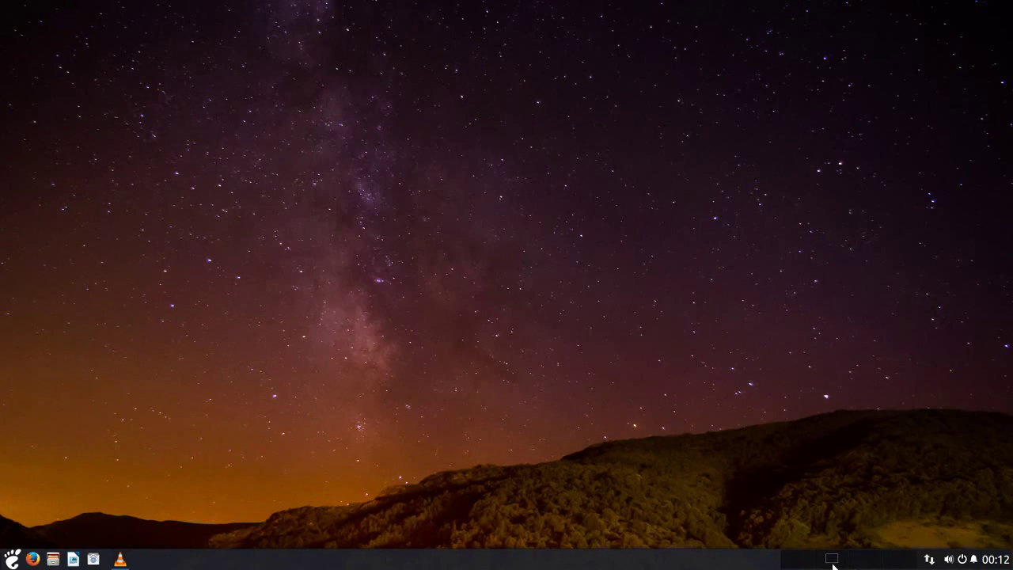
pyautogui.click(832, 560)
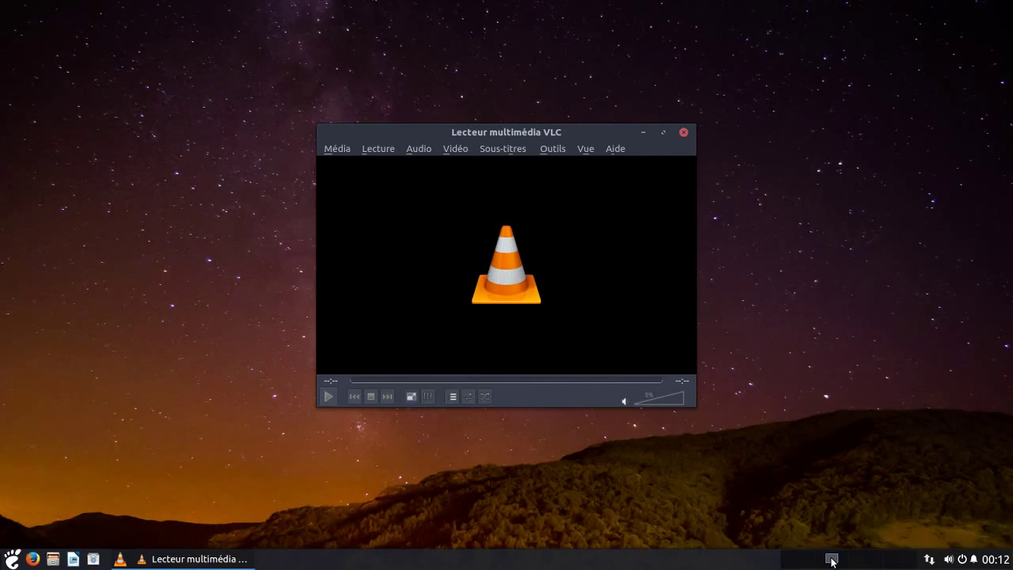
pyautogui.click(802, 564)
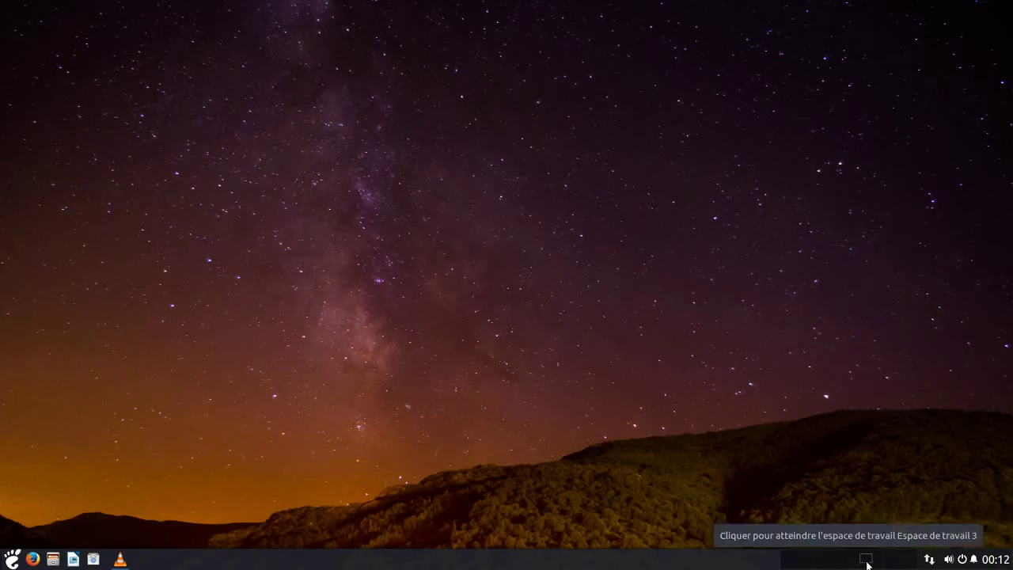
pyautogui.click(866, 562)
pyautogui.click(880, 565)
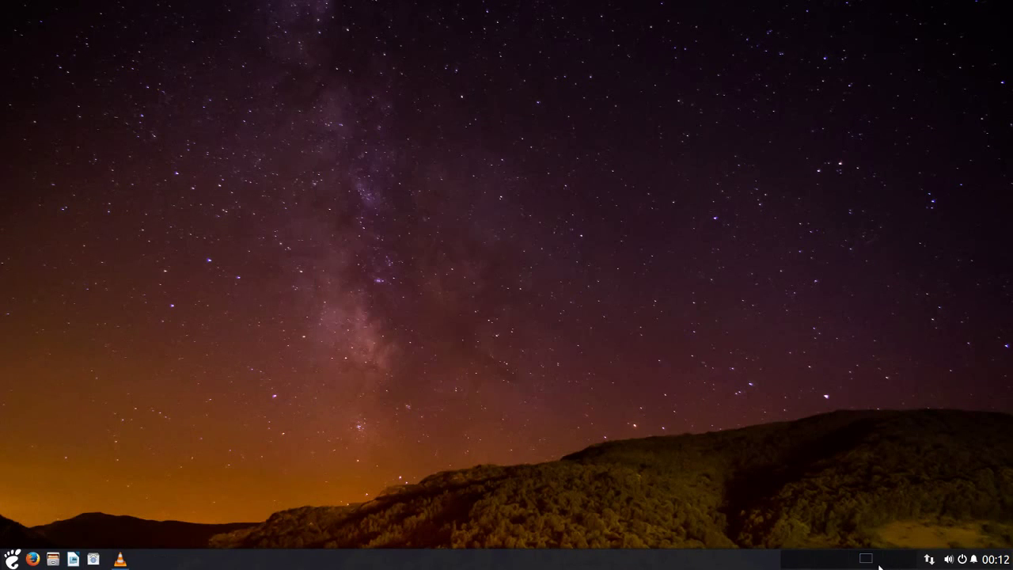
pyautogui.click(868, 563)
pyautogui.click(810, 563)
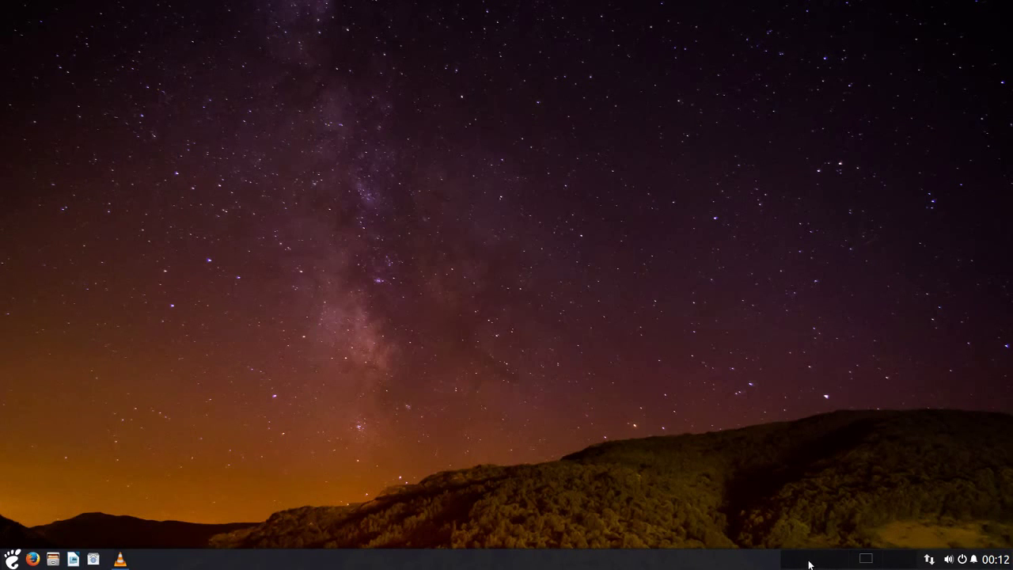
pyautogui.click(868, 563)
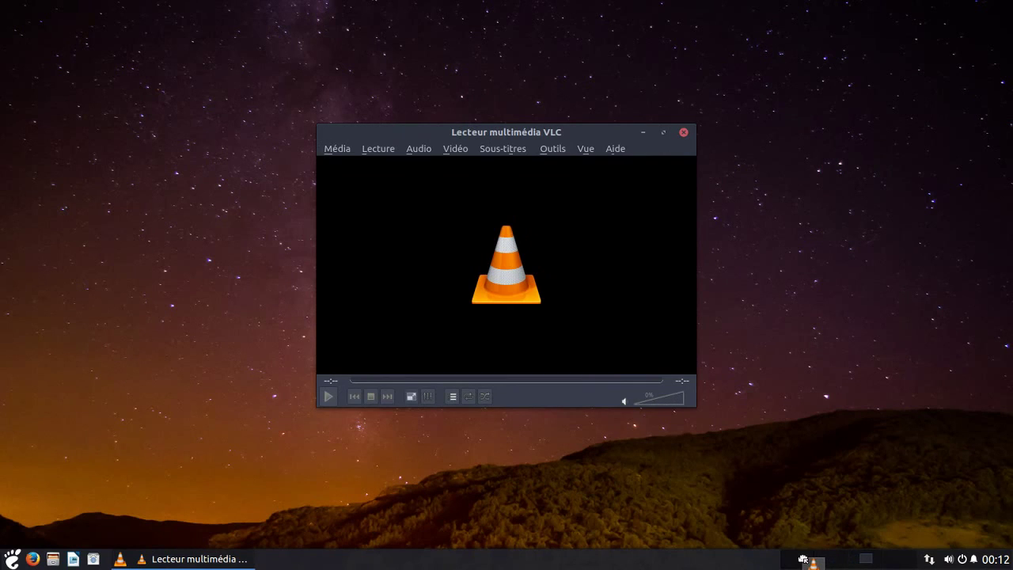
pyautogui.click(800, 560)
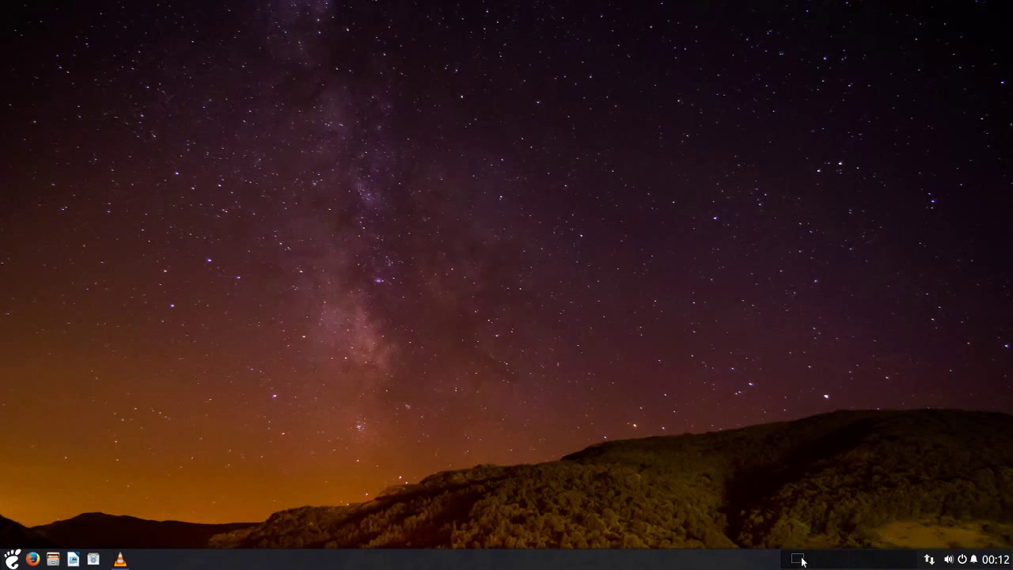
pyautogui.click(801, 561)
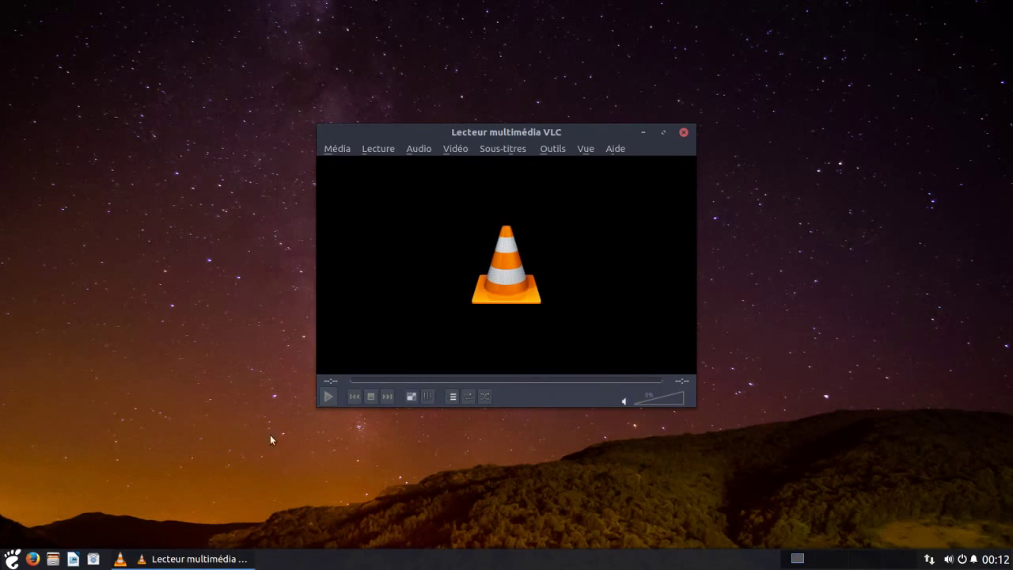
# Step: Search the applications menu for "moni" to launch Moniteur système, close VLC and maximize the Moniteur système window
pyautogui.click(13, 559)
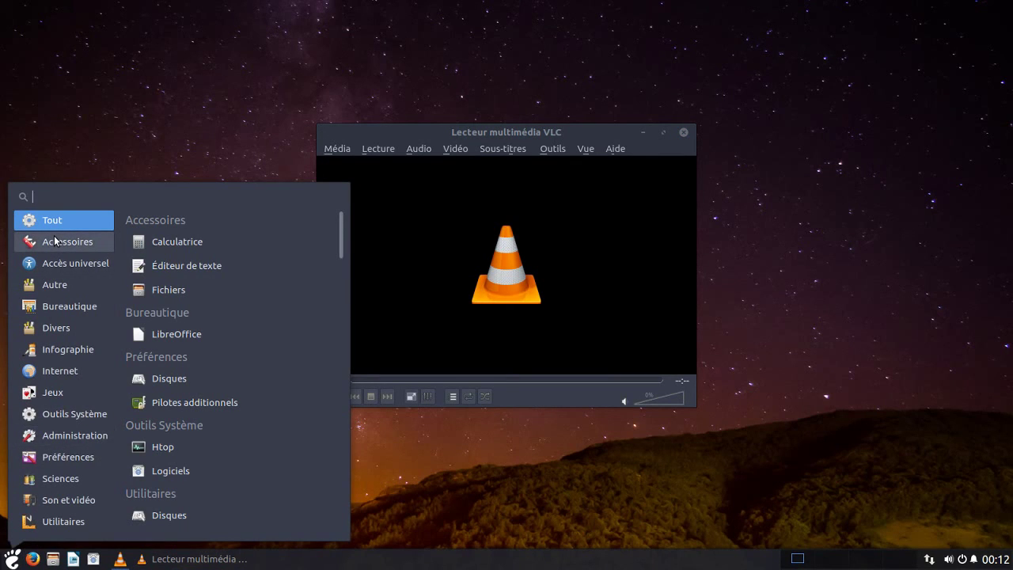
pyautogui.write('moni')
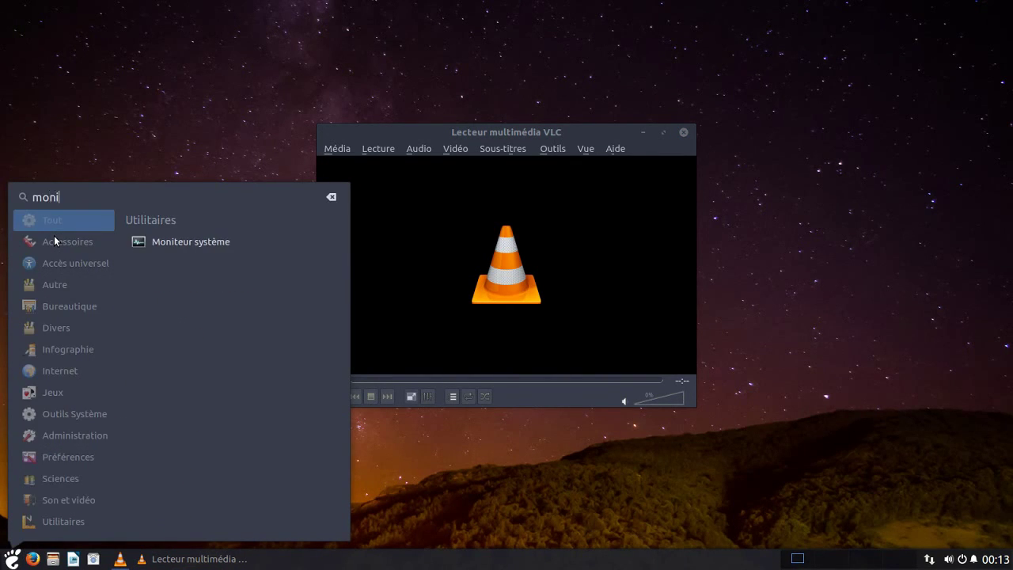
pyautogui.click(206, 244)
pyautogui.click(684, 132)
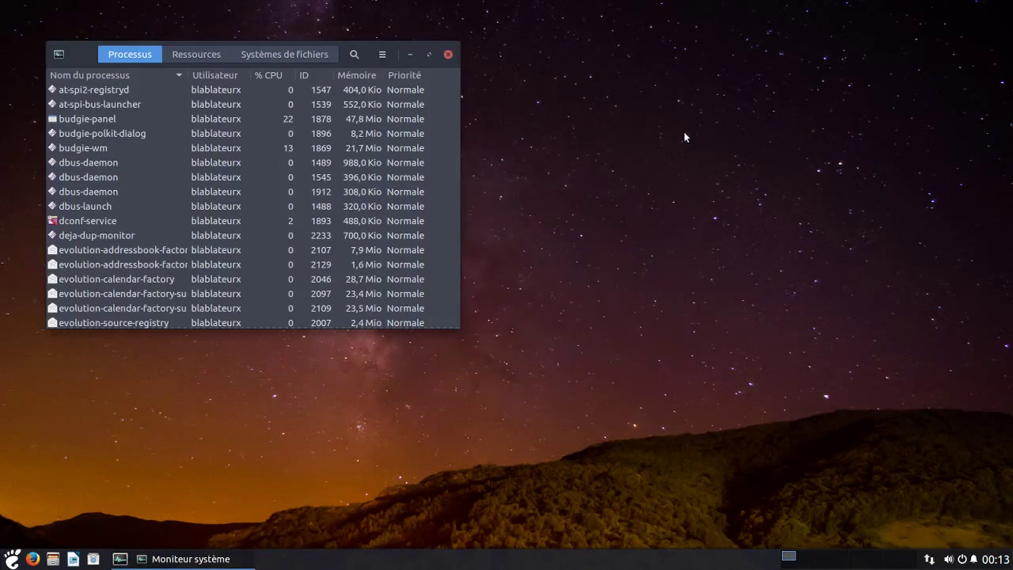
pyautogui.click(427, 54)
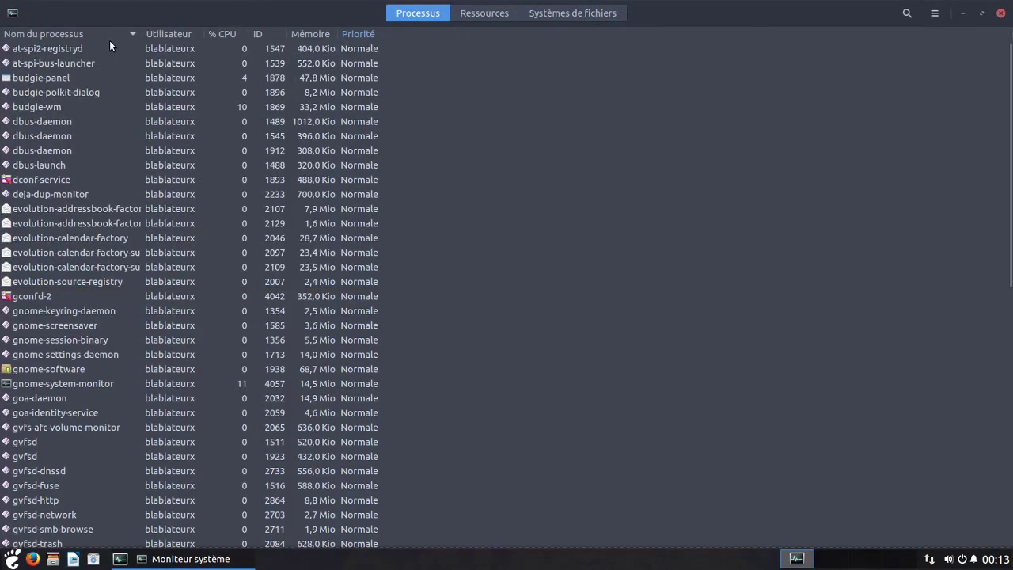
# Step: Examine the Ressources graphs, the process list, its search function and its display options in Moniteur système
pyautogui.click(499, 15)
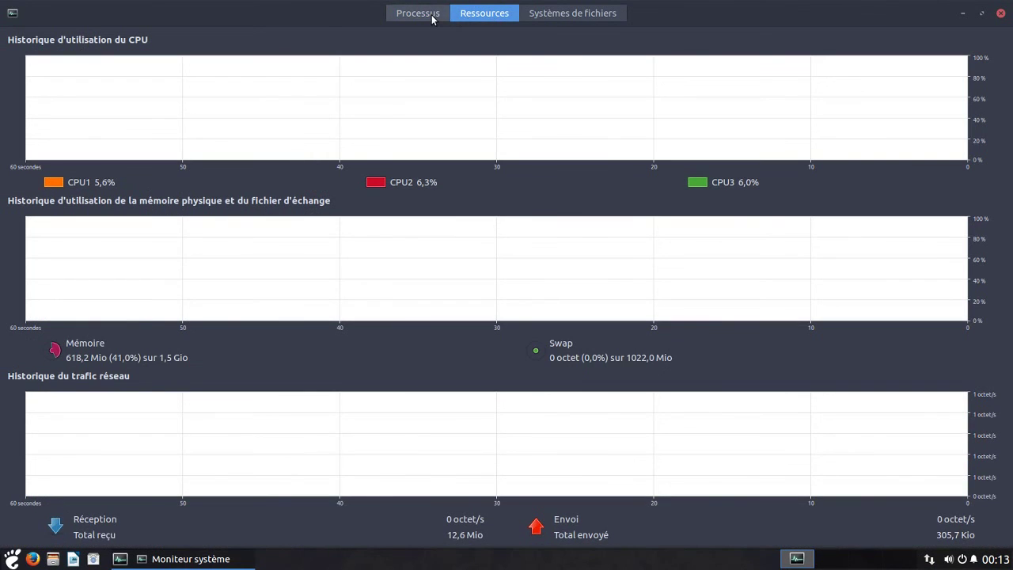
pyautogui.click(435, 14)
pyautogui.click(935, 14)
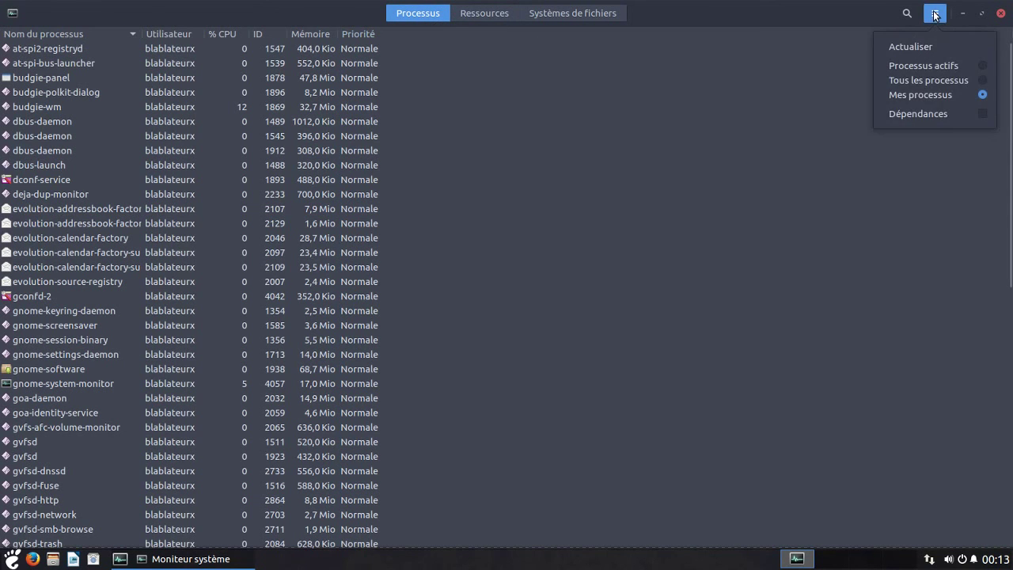
pyautogui.click(935, 14)
pyautogui.click(934, 14)
pyautogui.click(935, 14)
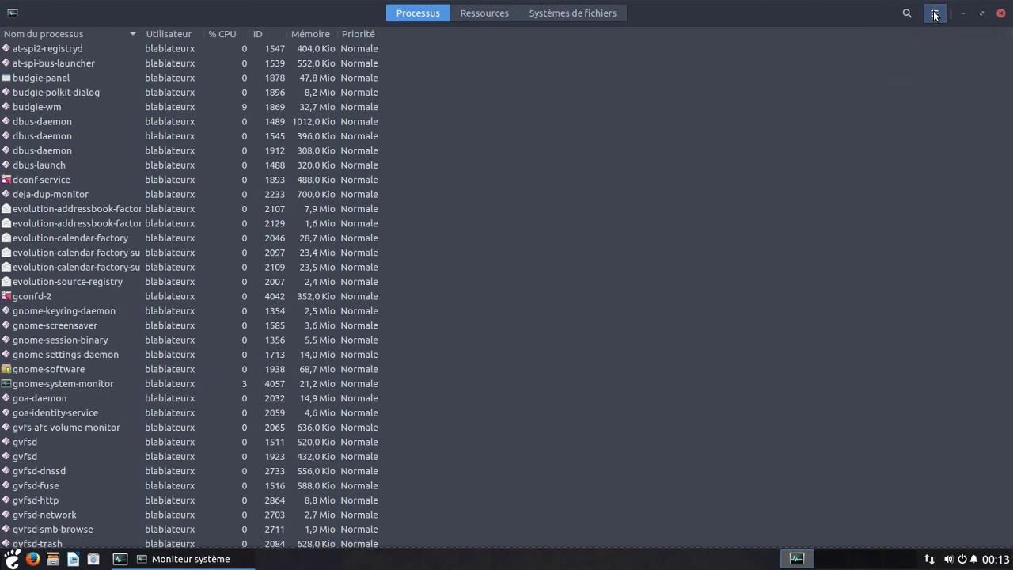
pyautogui.click(910, 14)
pyautogui.click(910, 14)
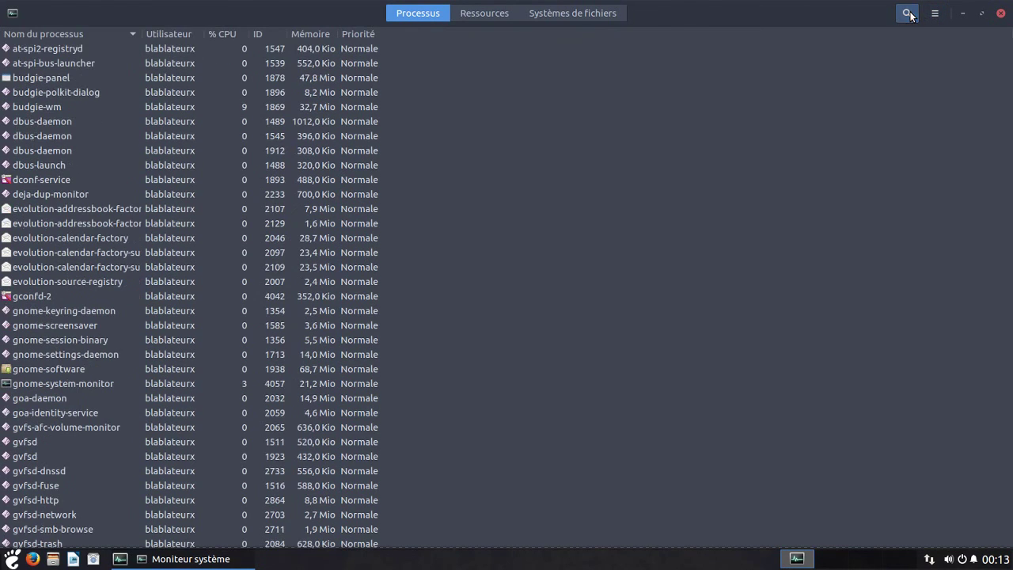
pyautogui.click(934, 14)
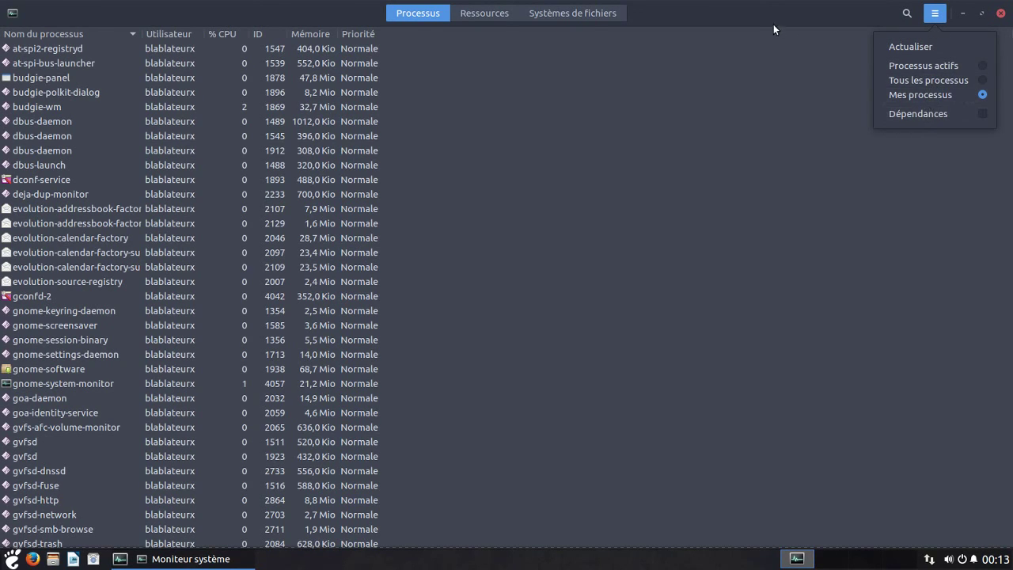
pyautogui.click(424, 35)
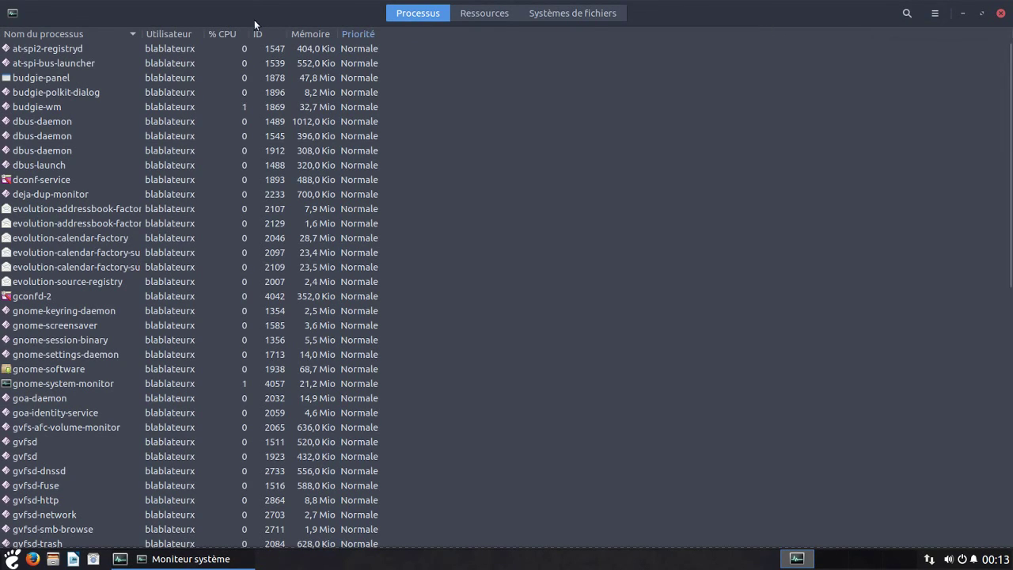
pyautogui.click(935, 14)
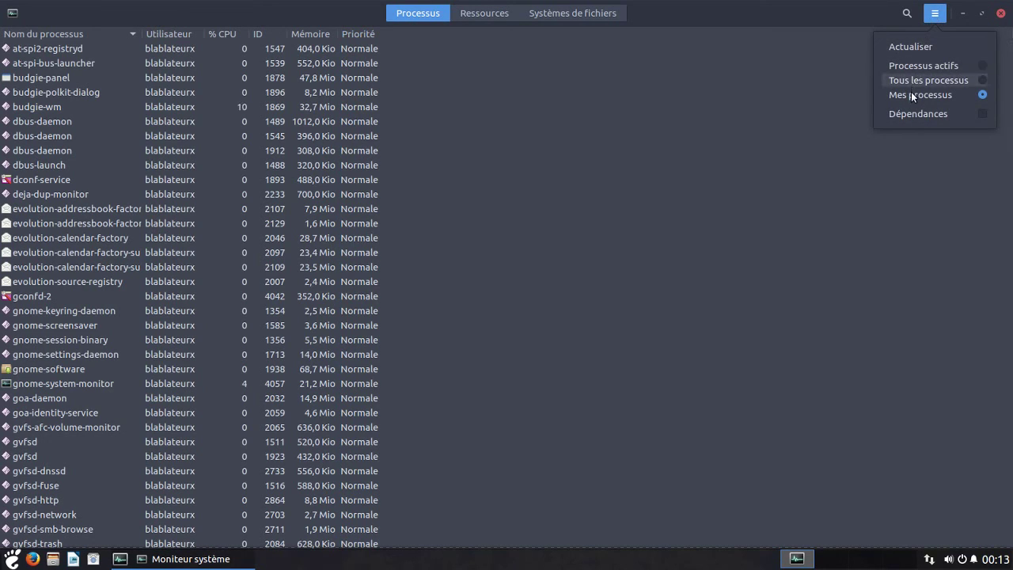
pyautogui.click(710, 18)
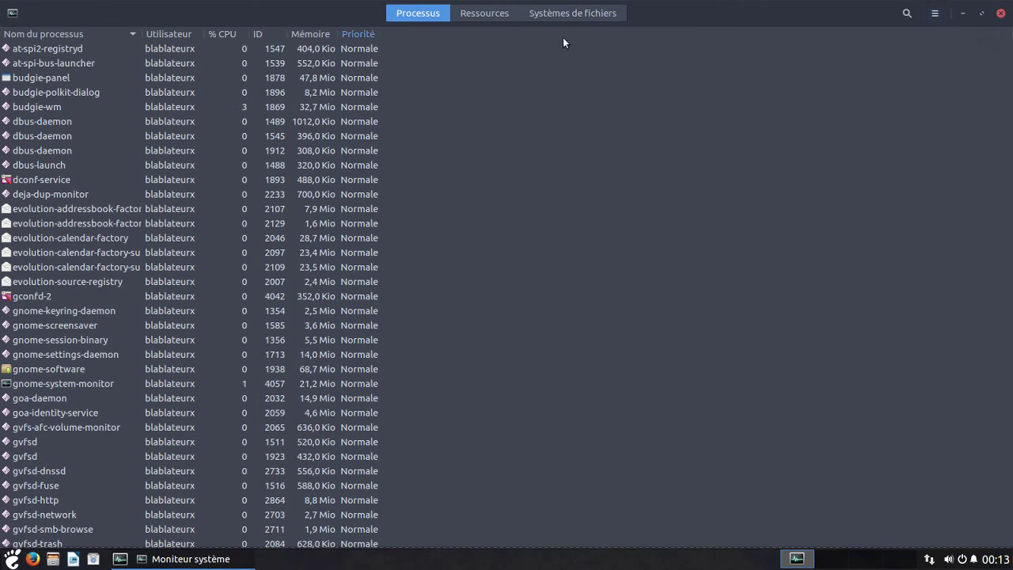
# Step: In the Moniteur système preferences, turn off Activer le rafraîchissement lissé and view the Ressources and Systèmes de fichiers settings
pyautogui.click(12, 15)
pyautogui.click(33, 63)
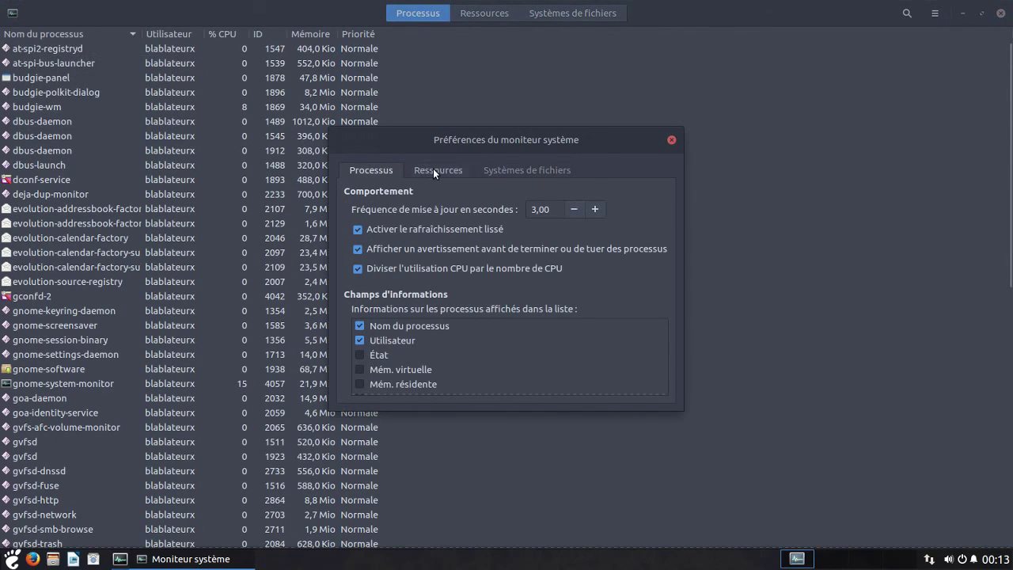
pyautogui.click(425, 226)
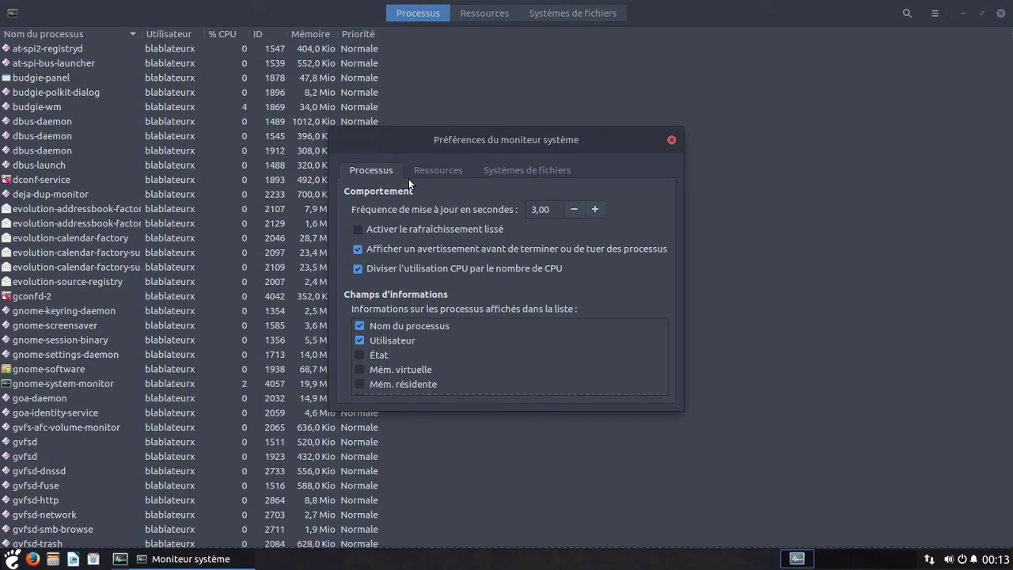
pyautogui.click(456, 165)
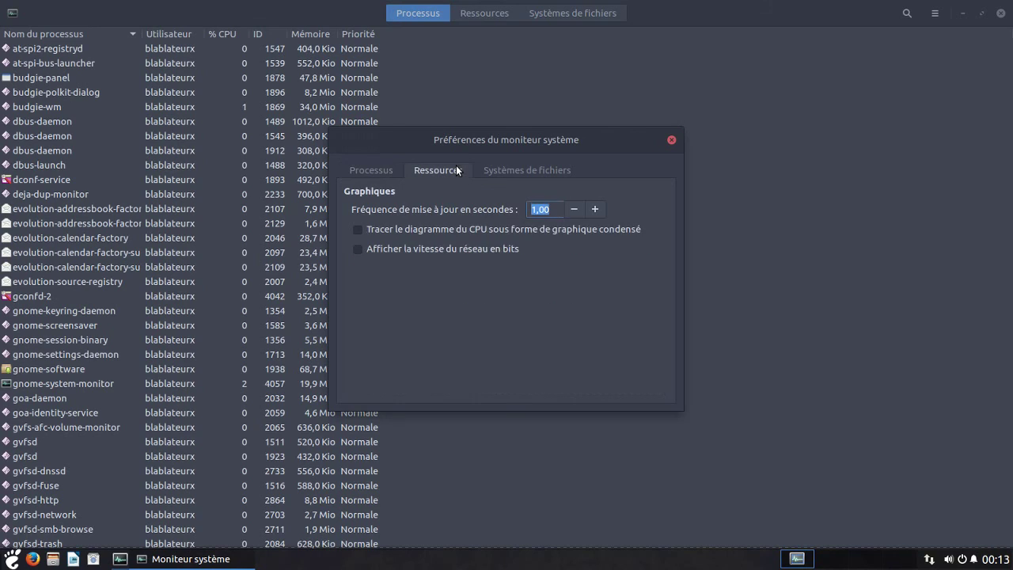
pyautogui.click(522, 164)
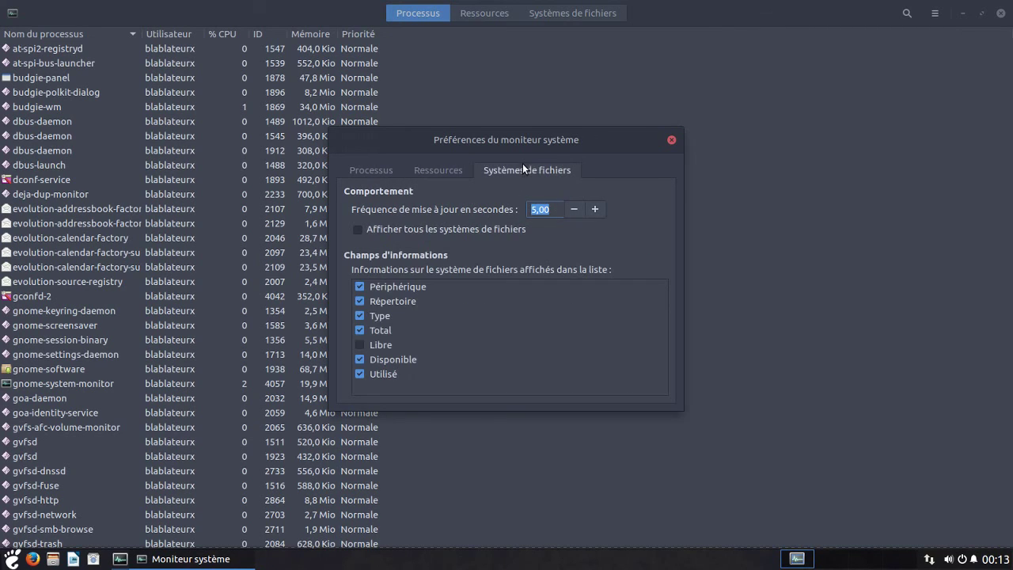
# Step: Close the Moniteur système preferences, check the Ressources graphs once more and quit Moniteur système
pyautogui.click(671, 141)
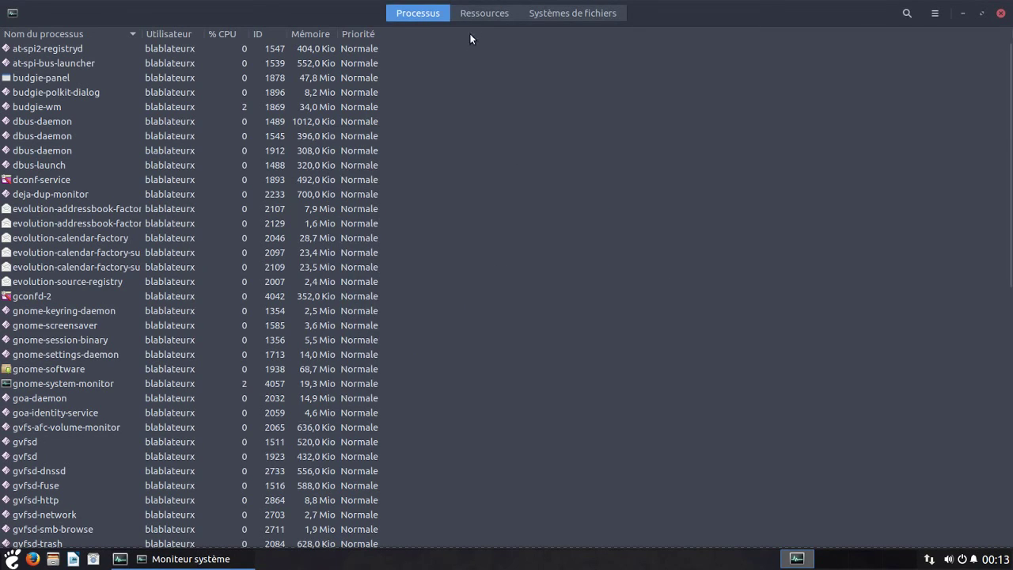
pyautogui.click(484, 14)
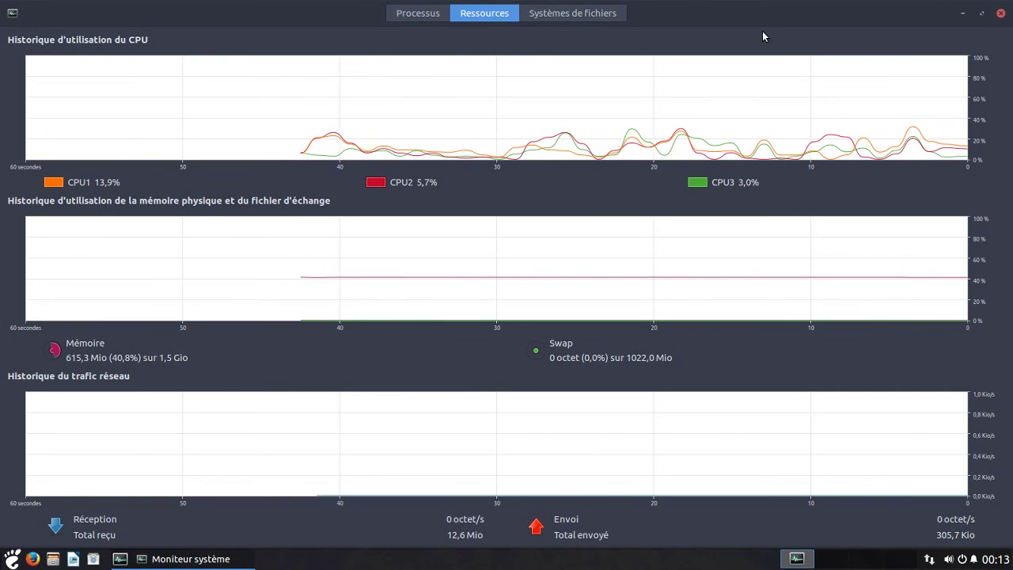
pyautogui.click(1001, 14)
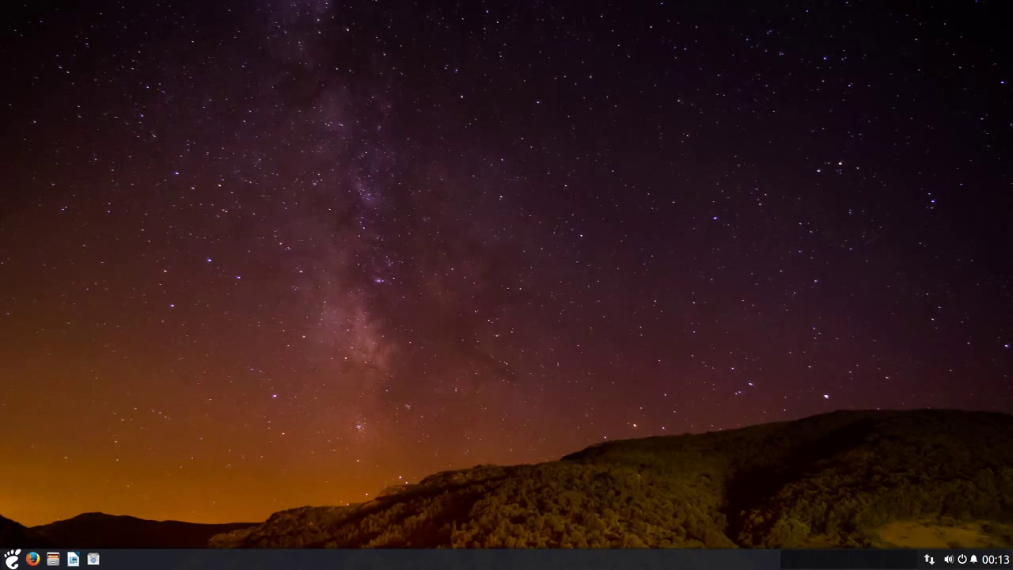
pyautogui.click(12, 558)
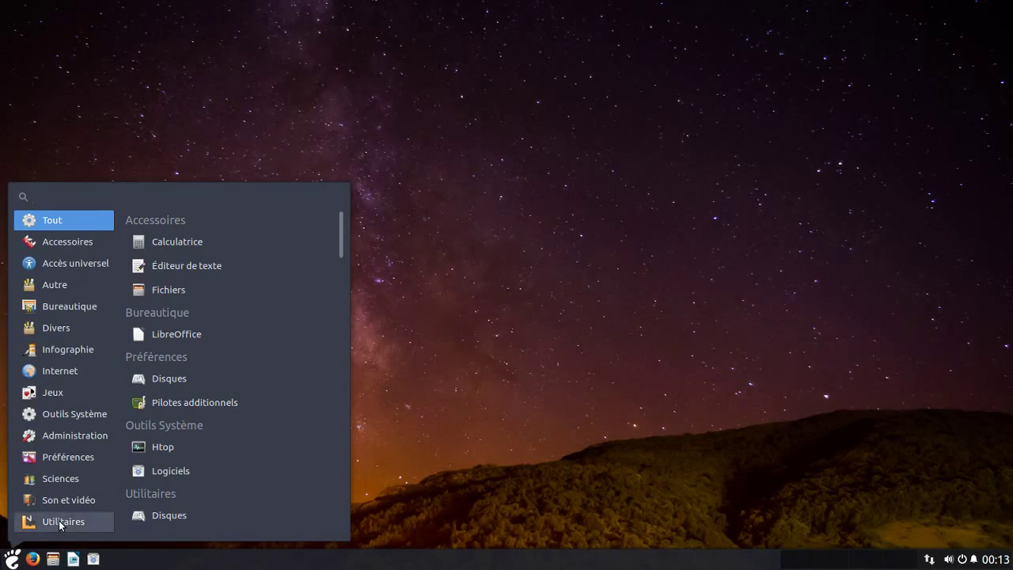
pyautogui.click(652, 312)
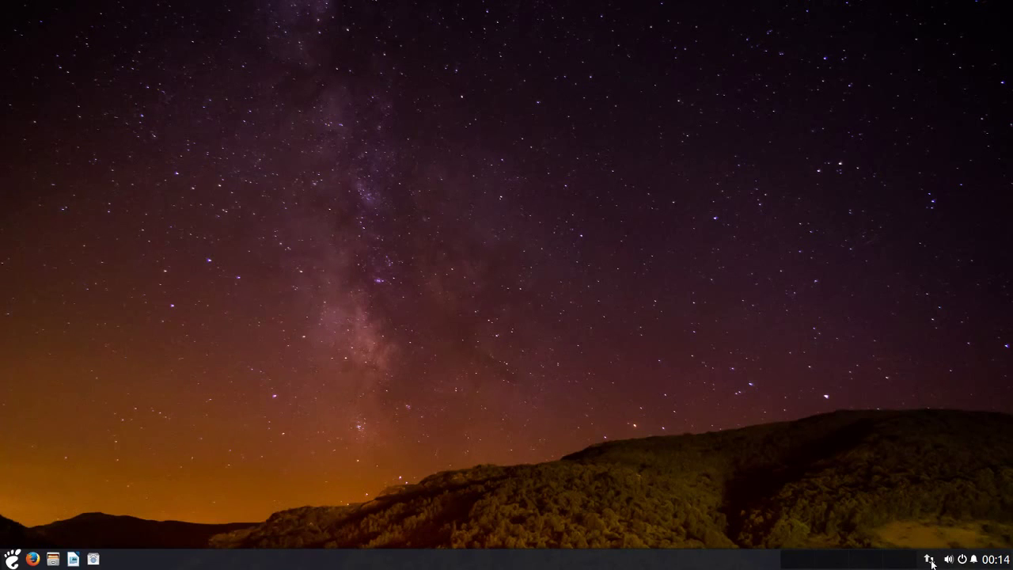
# Step: Examine the network indicator's options and the Informations sur la connexion details of the active wired connection
pyautogui.click(931, 561)
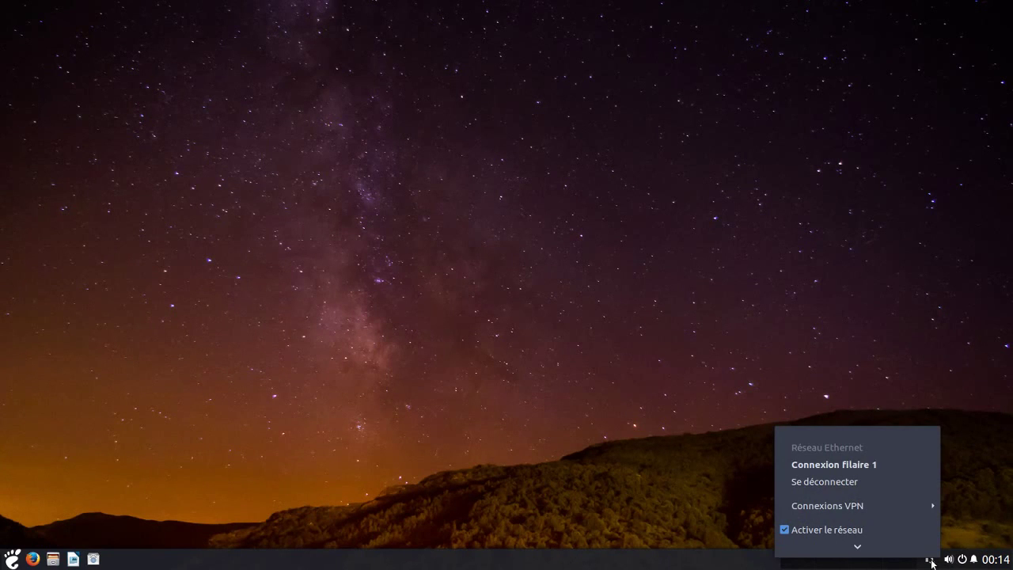
pyautogui.moveTo(912, 550)
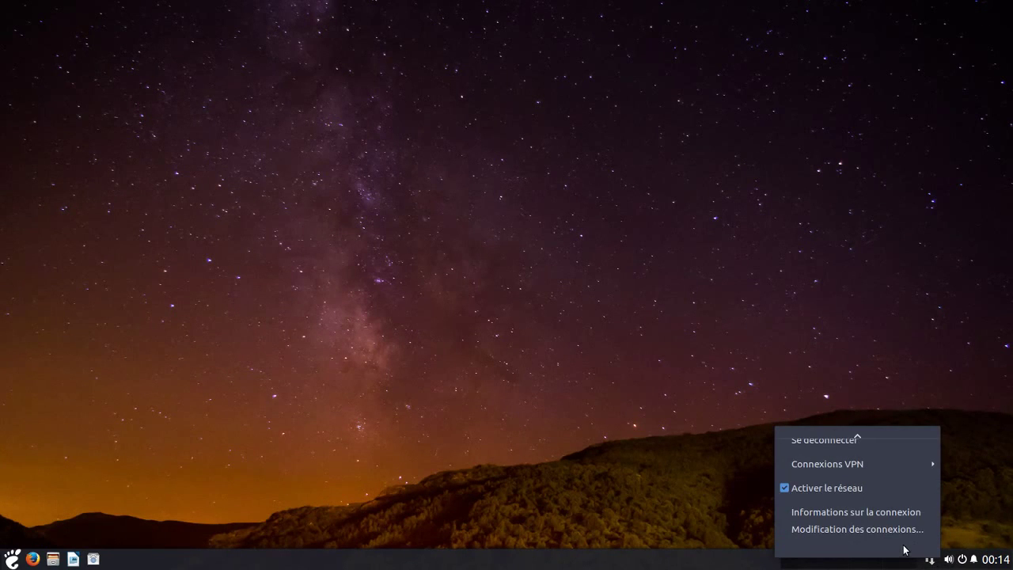
pyautogui.moveTo(838, 431)
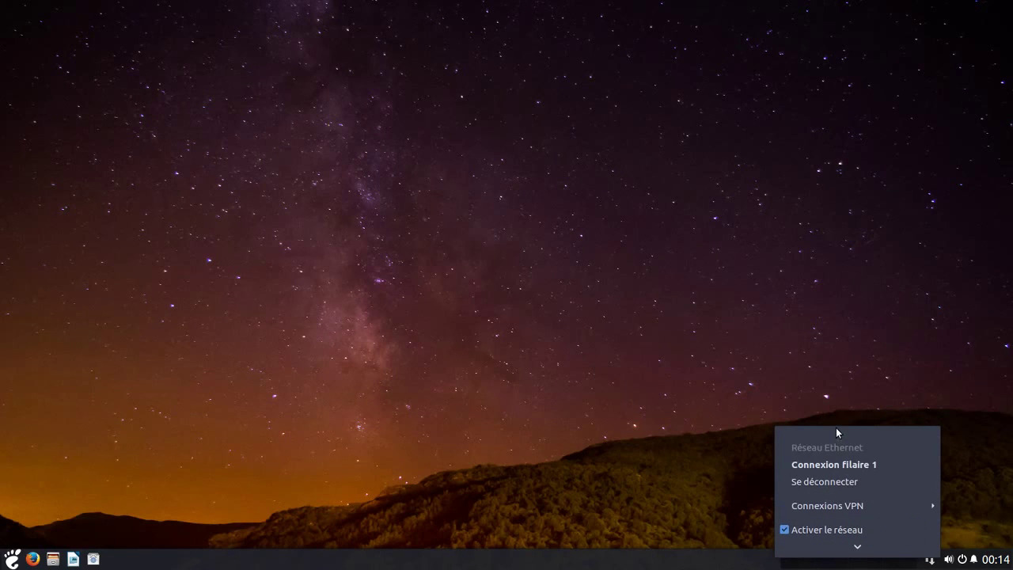
pyautogui.moveTo(850, 549)
pyautogui.click(843, 515)
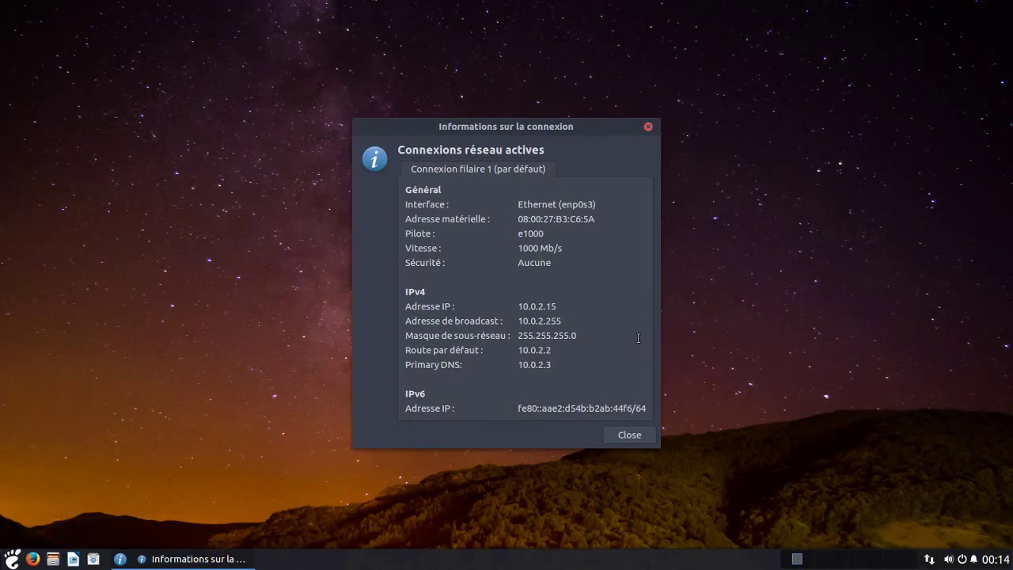
pyautogui.click(651, 437)
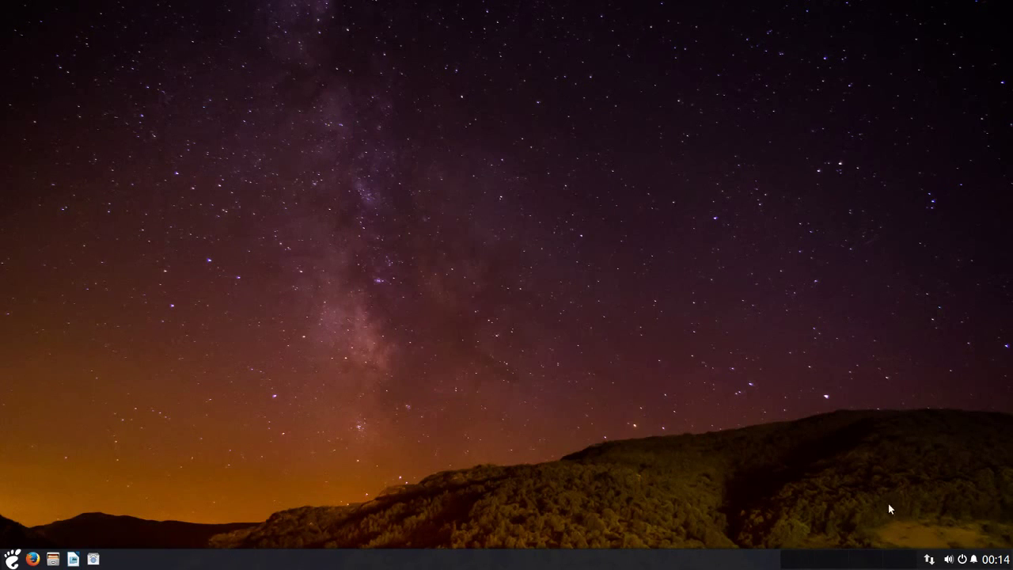
# Step: Examine what the sound, power, notification and network indicators each offer, including the Applets sidebar
pyautogui.click(951, 558)
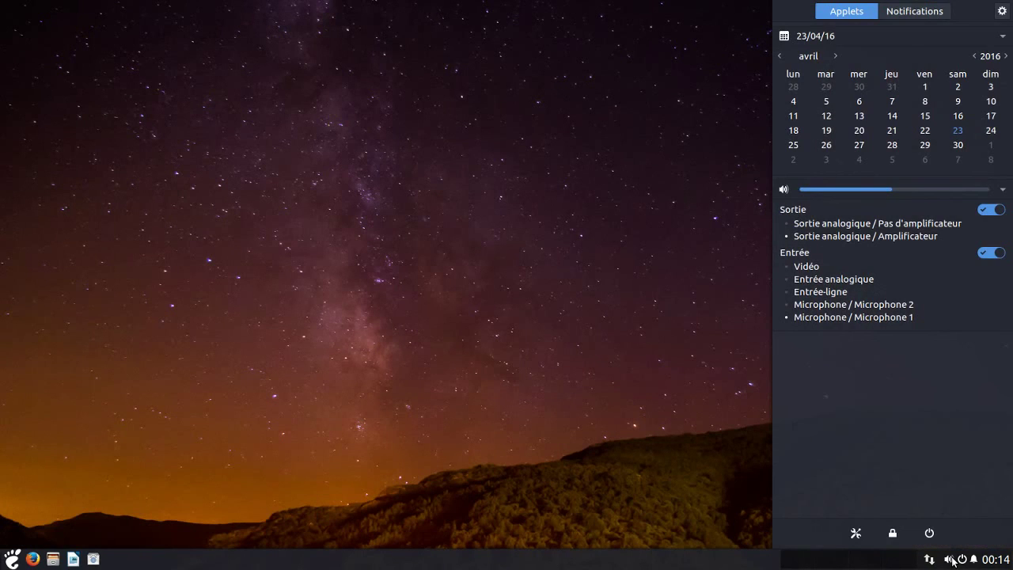
pyautogui.click(959, 562)
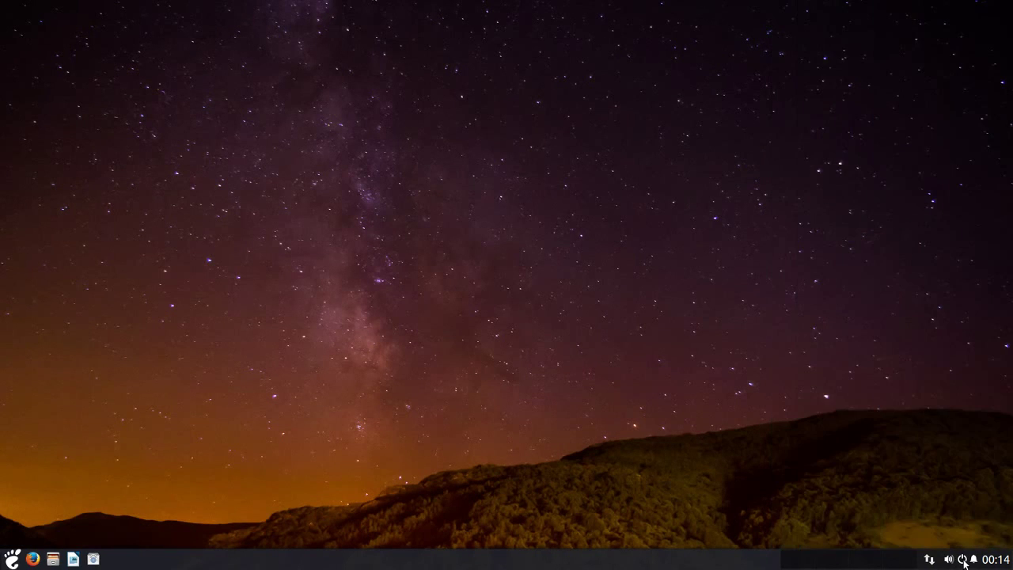
pyautogui.click(963, 562)
pyautogui.click(973, 560)
pyautogui.click(977, 562)
pyautogui.click(707, 451)
pyautogui.click(929, 560)
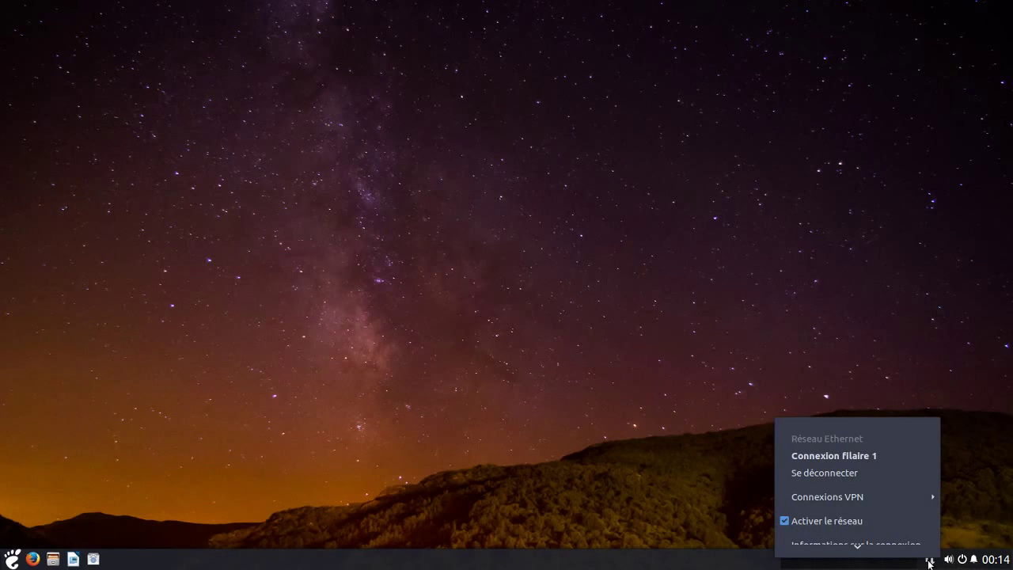
pyautogui.click(930, 561)
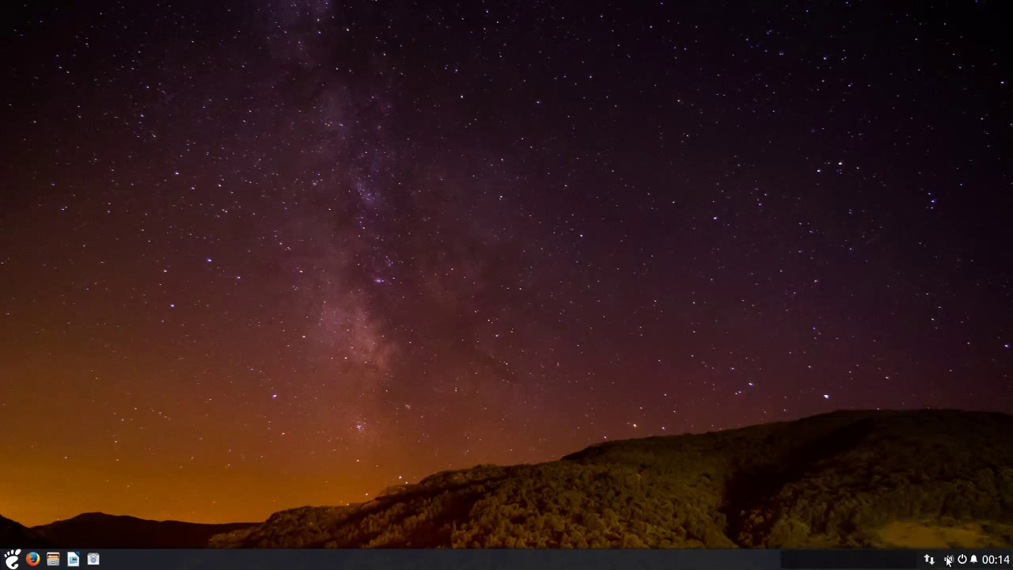
pyautogui.click(949, 561)
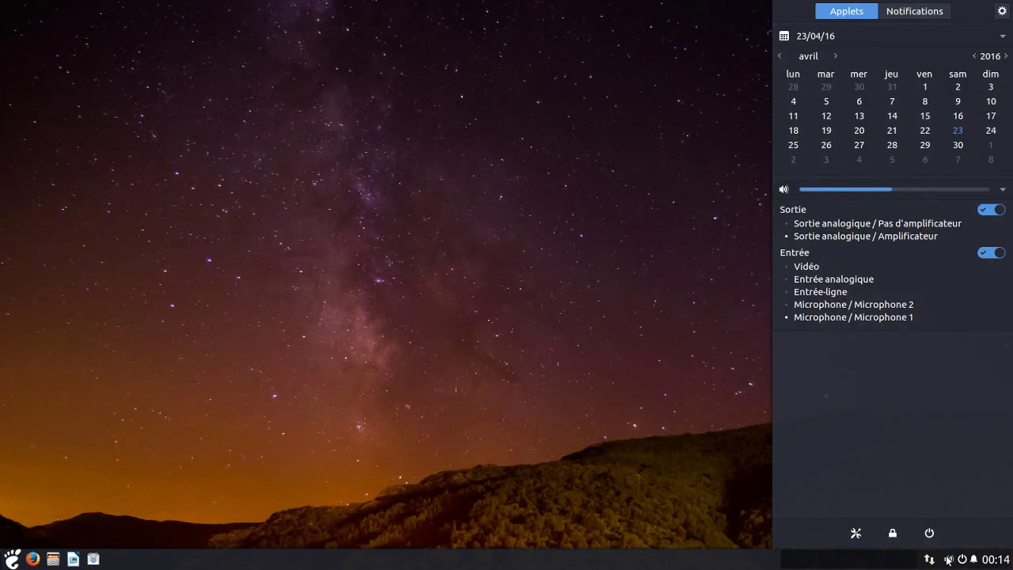
pyautogui.click(963, 560)
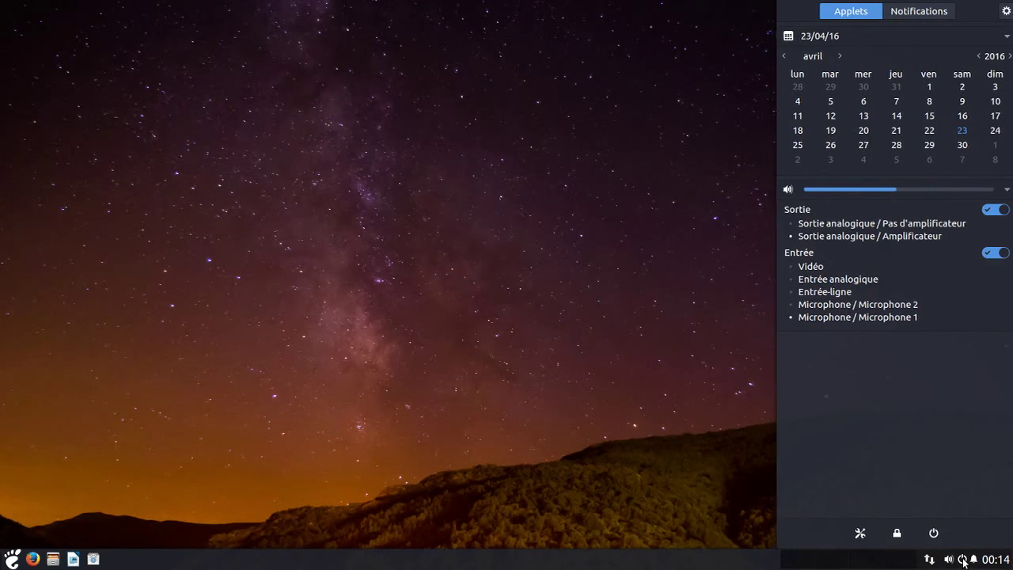
pyautogui.click(963, 561)
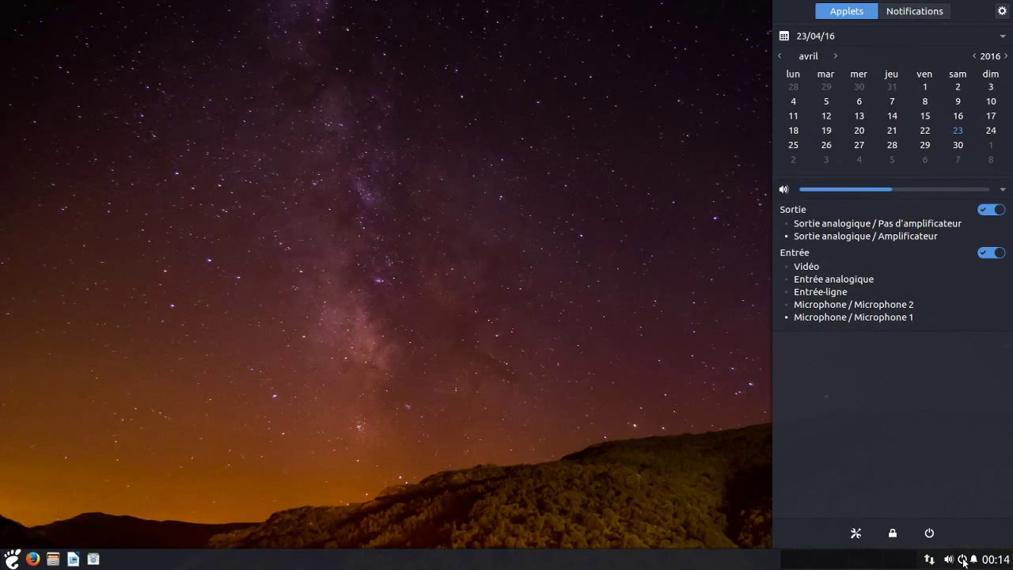
pyautogui.click(963, 560)
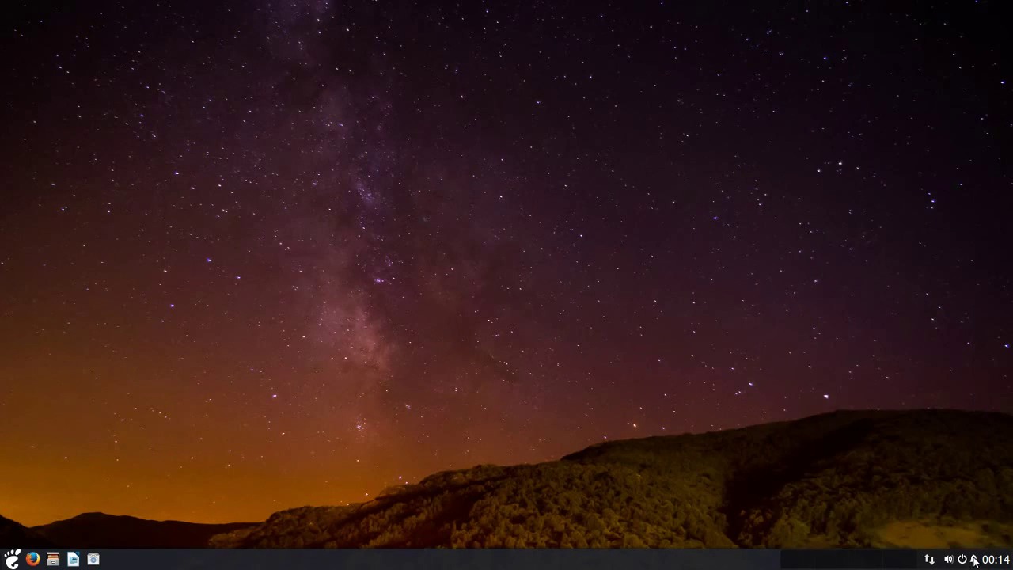
pyautogui.click(975, 559)
pyautogui.click(974, 560)
# Step: Create a new folder named blablaLINUX on the desktop
pyautogui.rightClick(737, 295)
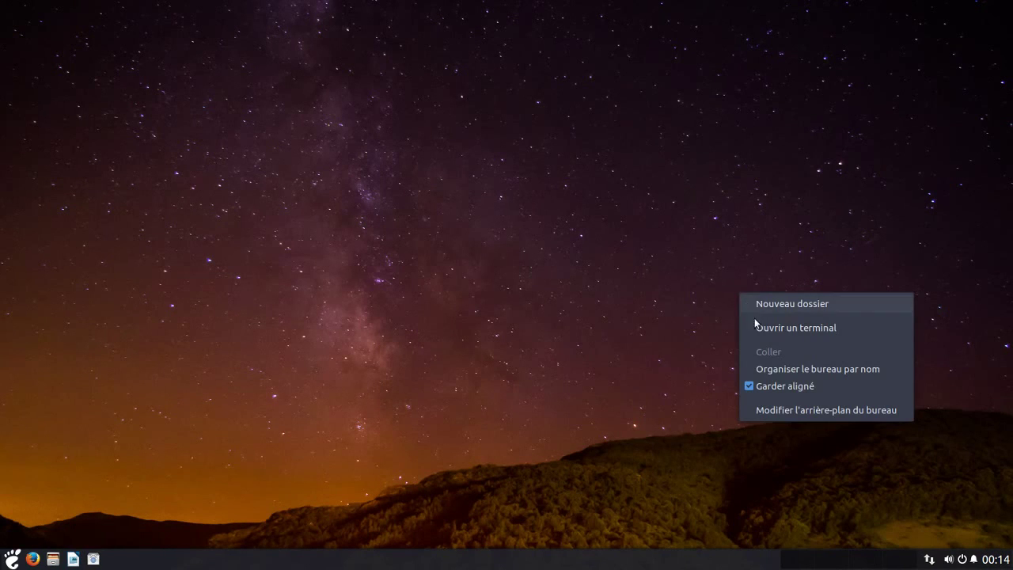
pyautogui.click(531, 337)
pyautogui.rightClick(472, 291)
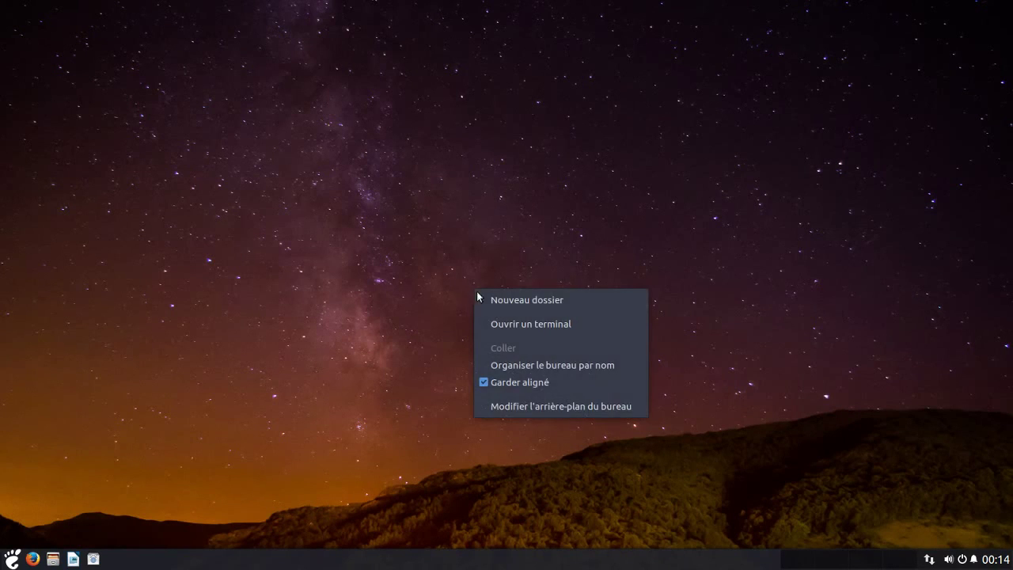
pyautogui.click(495, 302)
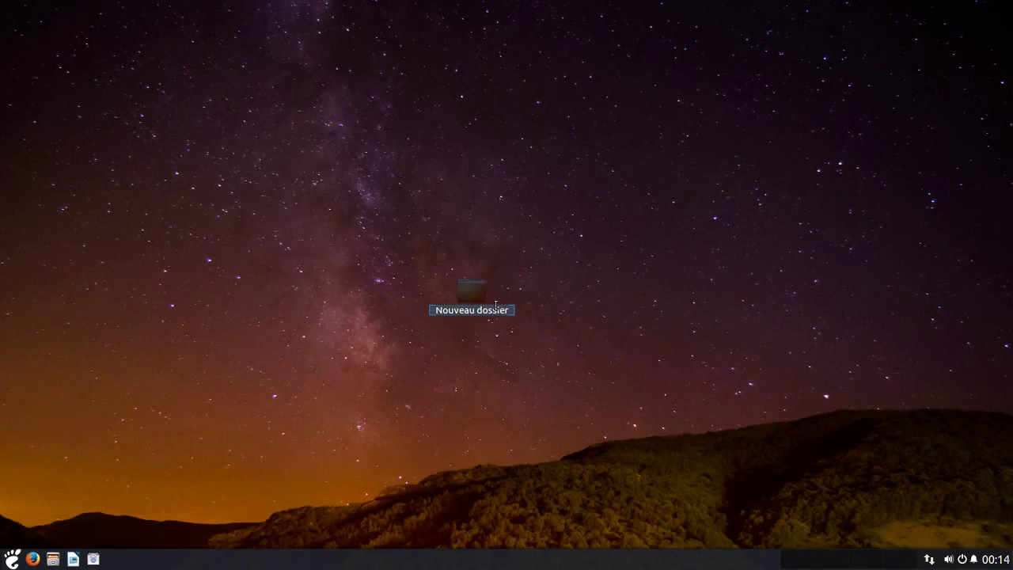
pyautogui.write('blabl')
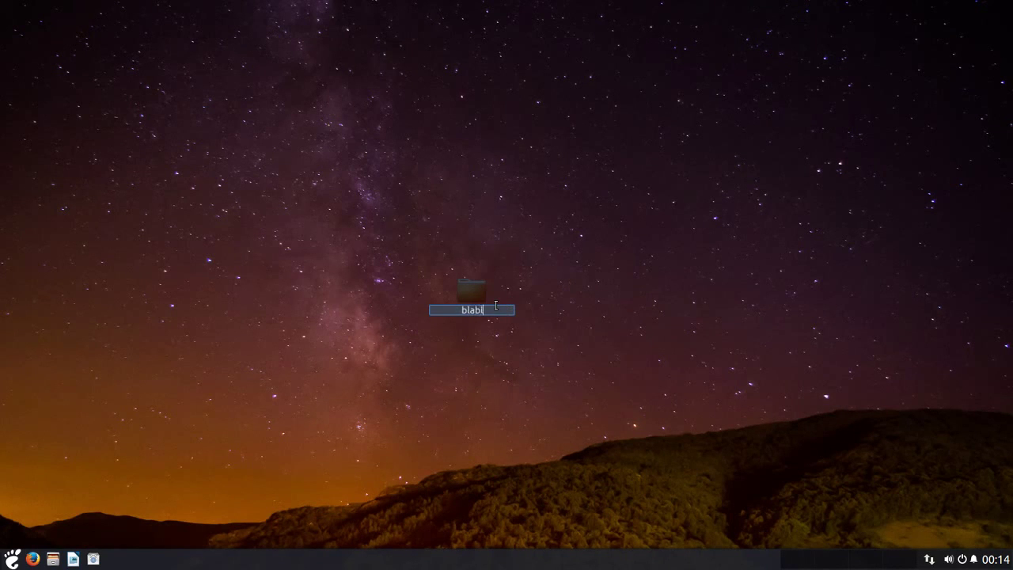
pyautogui.write('aLINUX')
pyautogui.press('Return')
# Step: Turn off Garder aligné for the desktop icons and move the blablaLINUX folder to the desktop's upper-left corner
pyautogui.rightClick(519, 281)
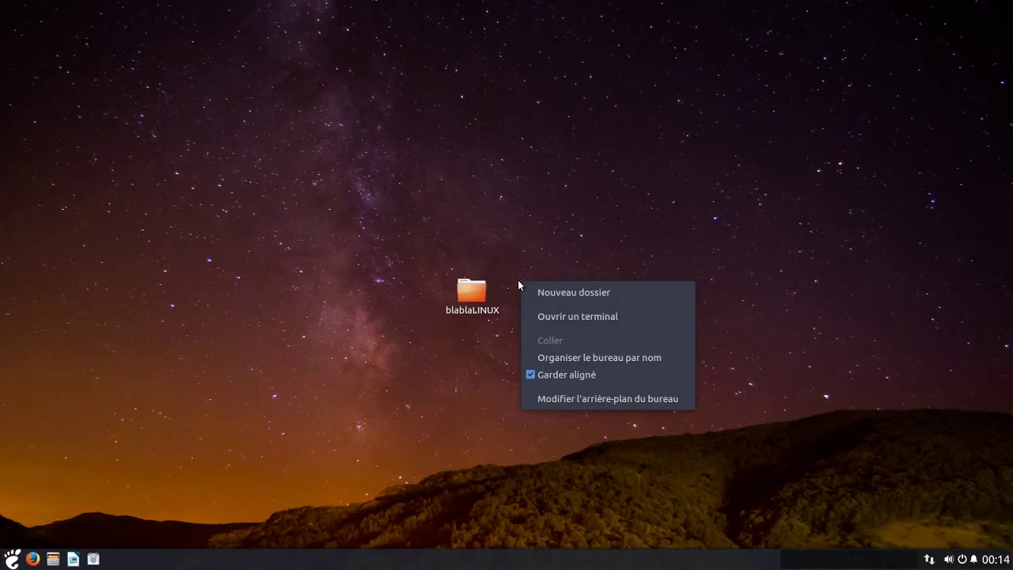
pyautogui.click(508, 309)
pyautogui.moveTo(492, 311); pyautogui.dragTo(523, 316)
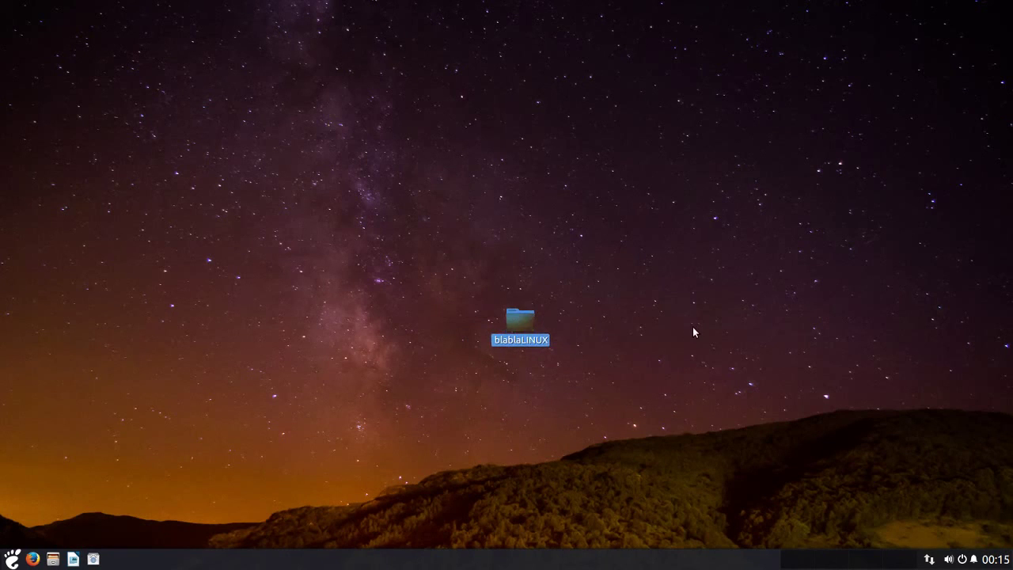
pyautogui.rightClick(693, 327)
pyautogui.click(743, 424)
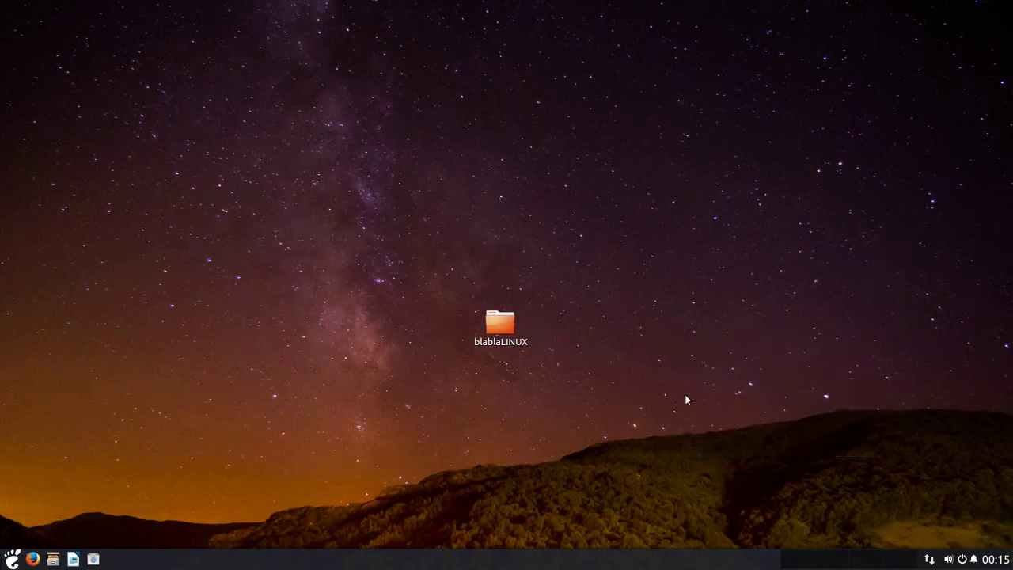
pyautogui.moveTo(498, 323); pyautogui.dragTo(55, 34)
# Step: Open the blablaLINUX folder and look through Bureau, Documents, Ordinateur, Dossier personnel and the server connection dialog
pyautogui.doubleClick(56, 34)
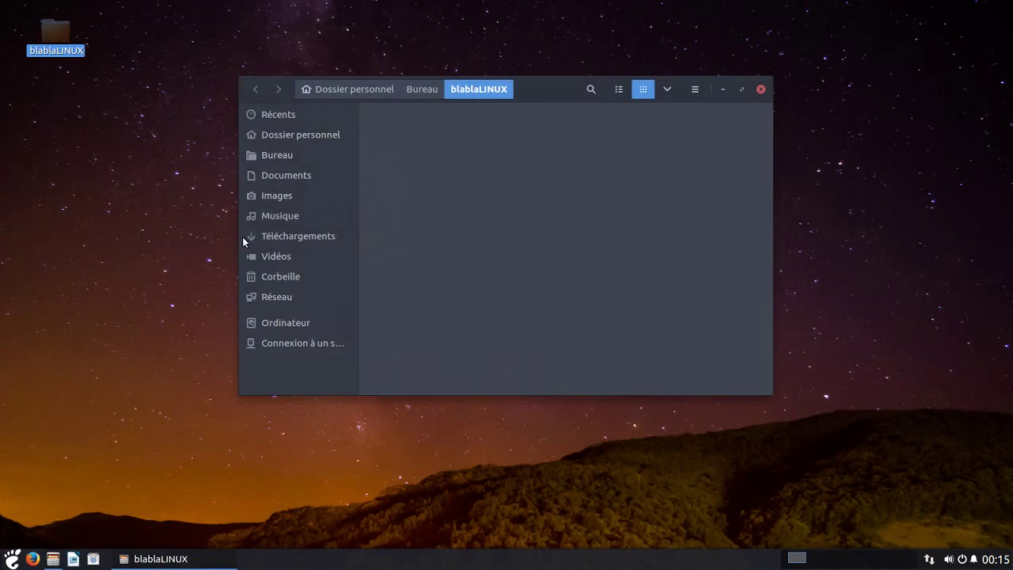
pyautogui.click(276, 152)
pyautogui.click(285, 173)
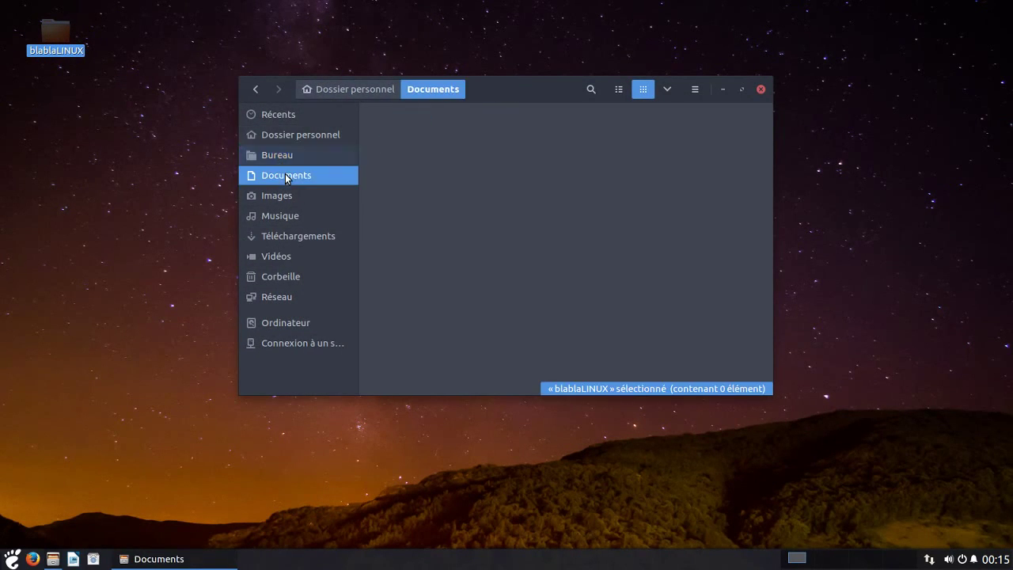
pyautogui.click(289, 322)
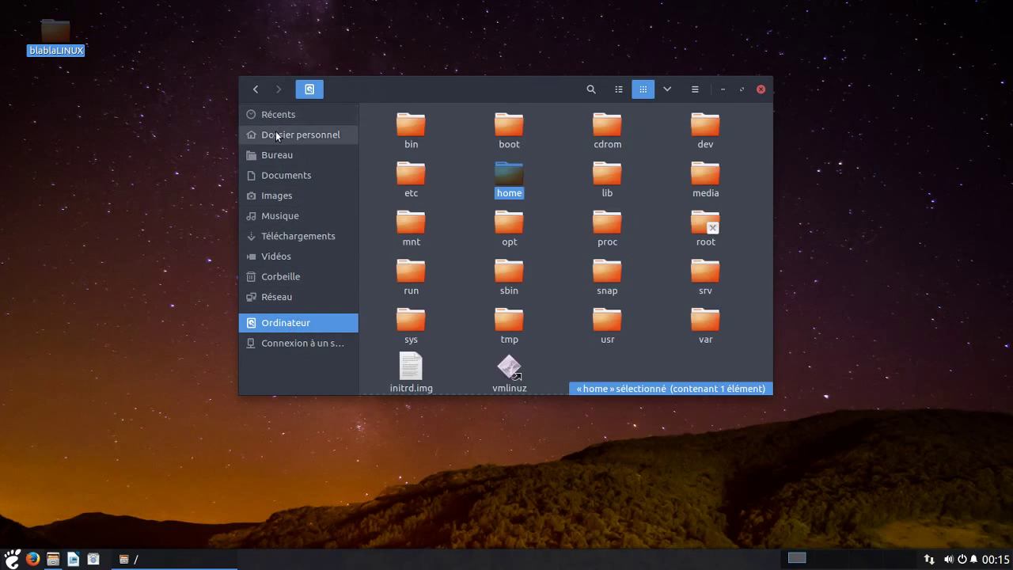
pyautogui.click(276, 135)
pyautogui.click(311, 343)
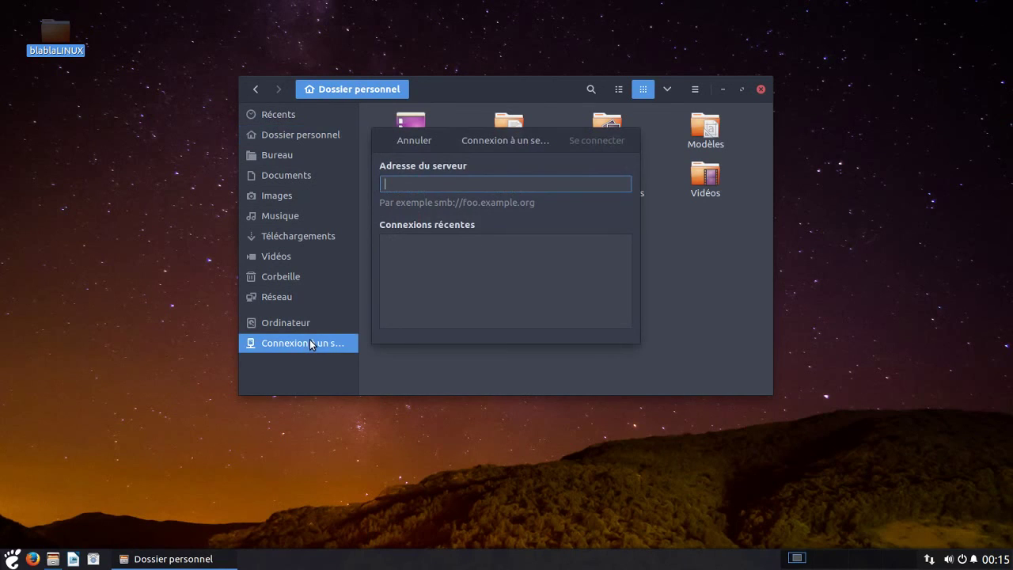
pyautogui.click(416, 140)
# Step: Connect to the DELLOPTIPLEXGX2 network computer with the account's user name and password in the WORKGROUP domain, remembering the password forever
pyautogui.click(267, 296)
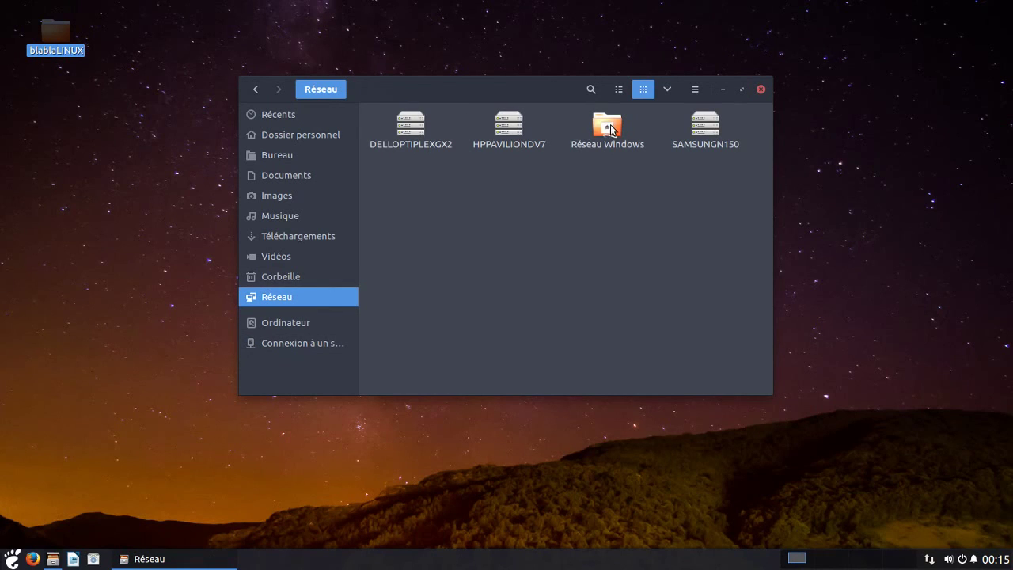
pyautogui.click(408, 130)
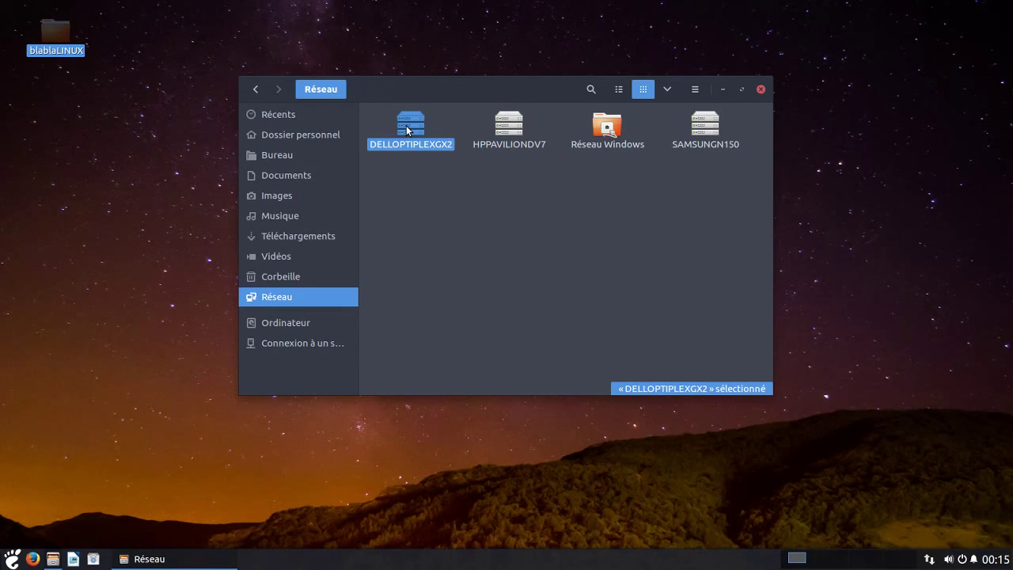
pyautogui.doubleClick(408, 130)
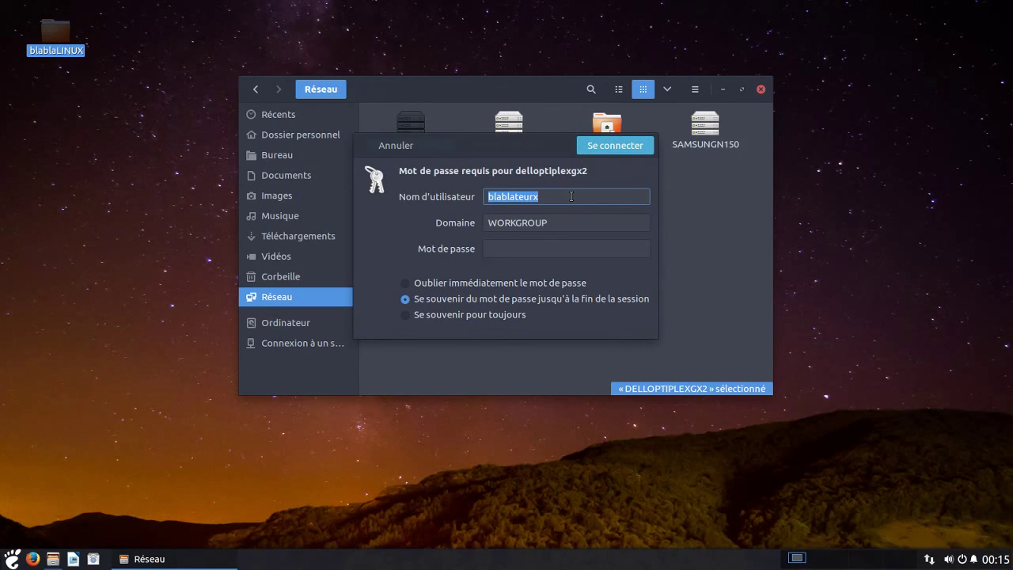
pyautogui.write('A')
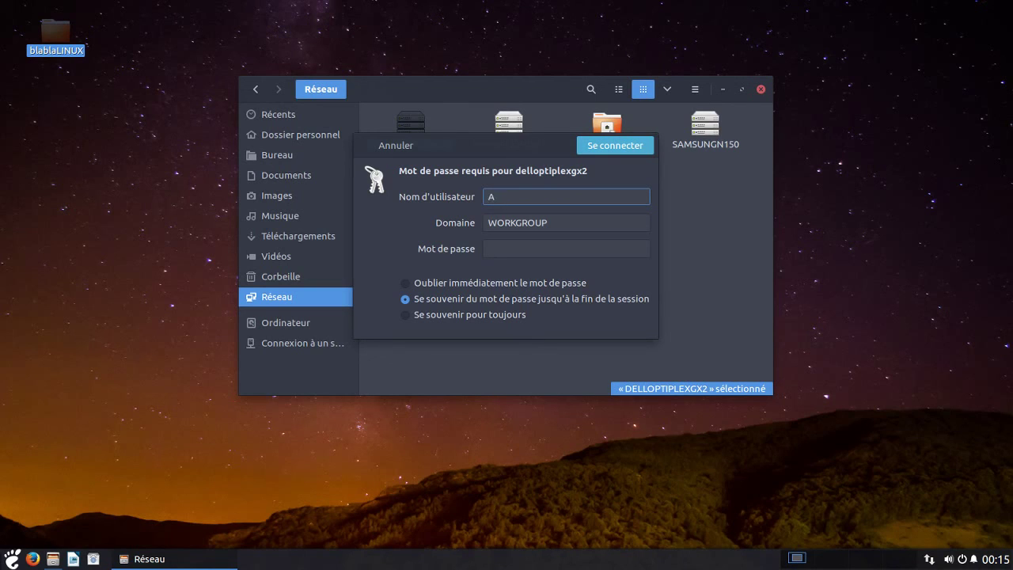
pyautogui.write('maury-Proprio')
pyautogui.click(642, 248)
pyautogui.write('••••••••')
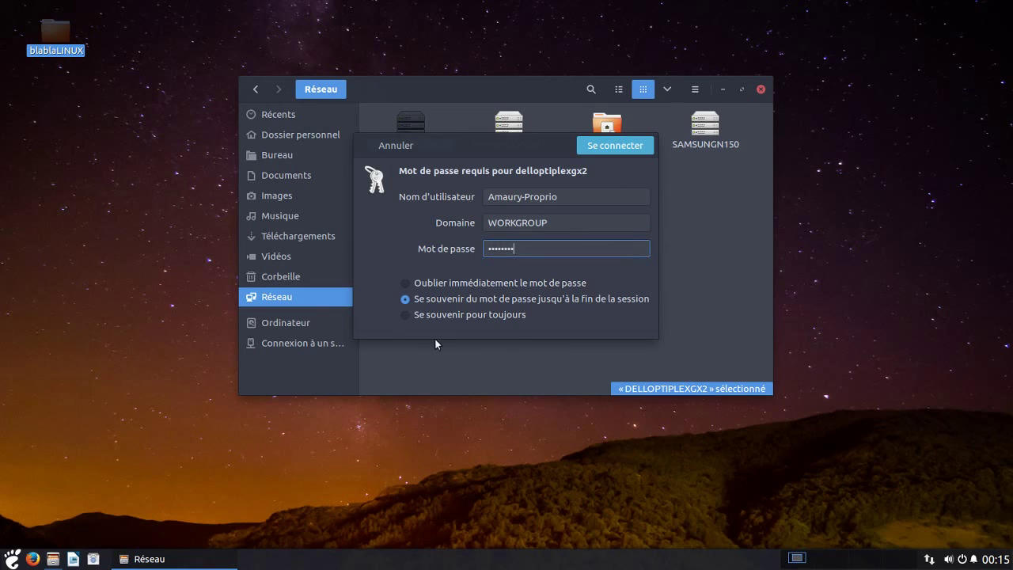
pyautogui.click(438, 314)
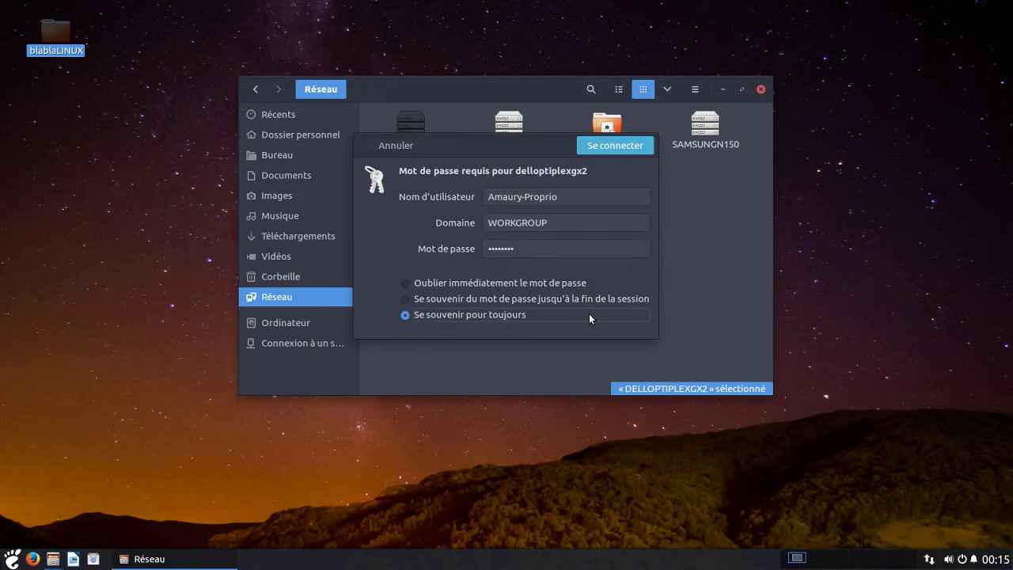
pyautogui.click(599, 145)
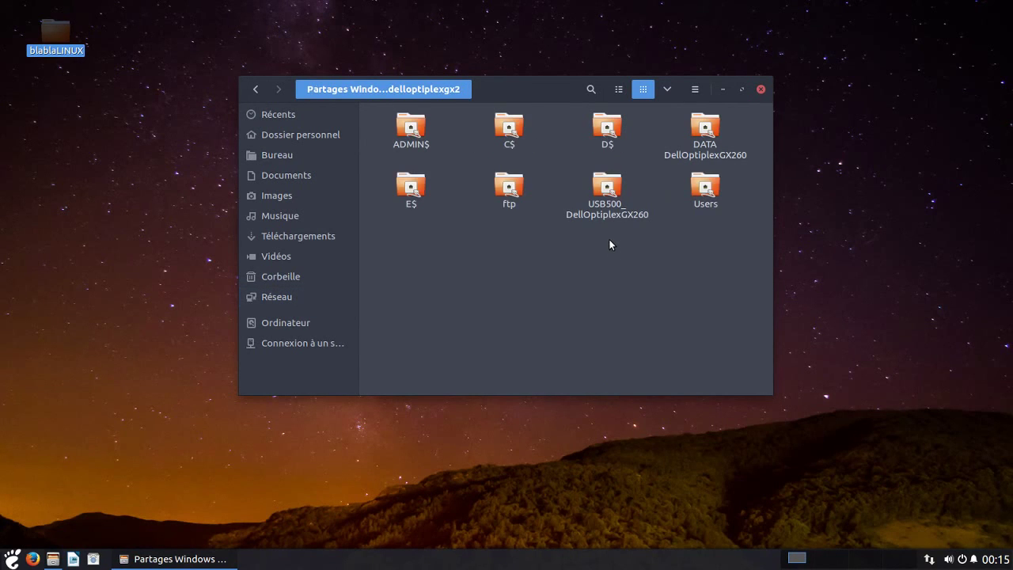
# Step: Browse the DATA and USB500_DellOptiplexGX260 shares, going through ftp3 and blablaCLOUD_admin into Any_FTP_perso_user and its subfolder
pyautogui.doubleClick(696, 126)
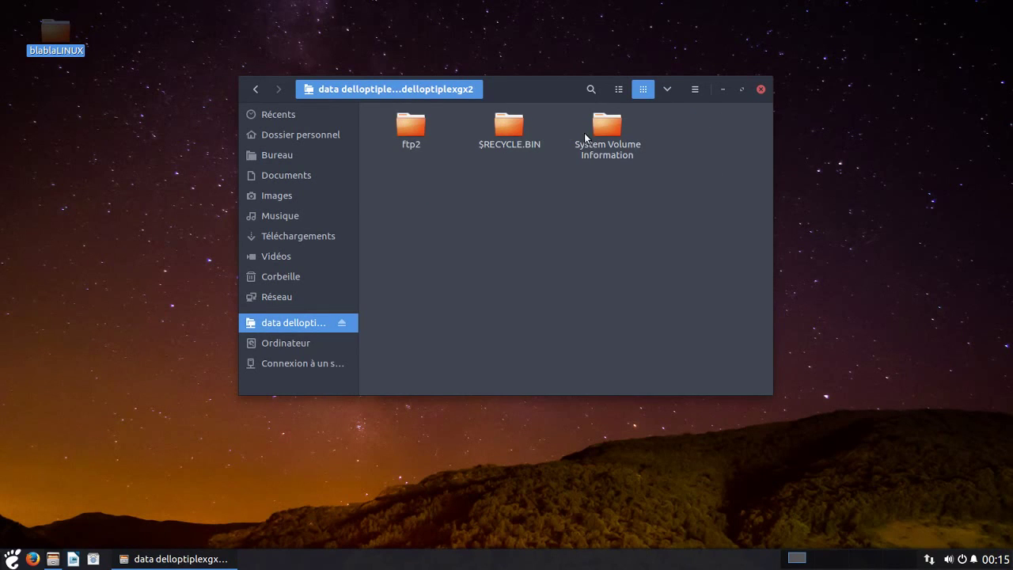
pyautogui.click(252, 89)
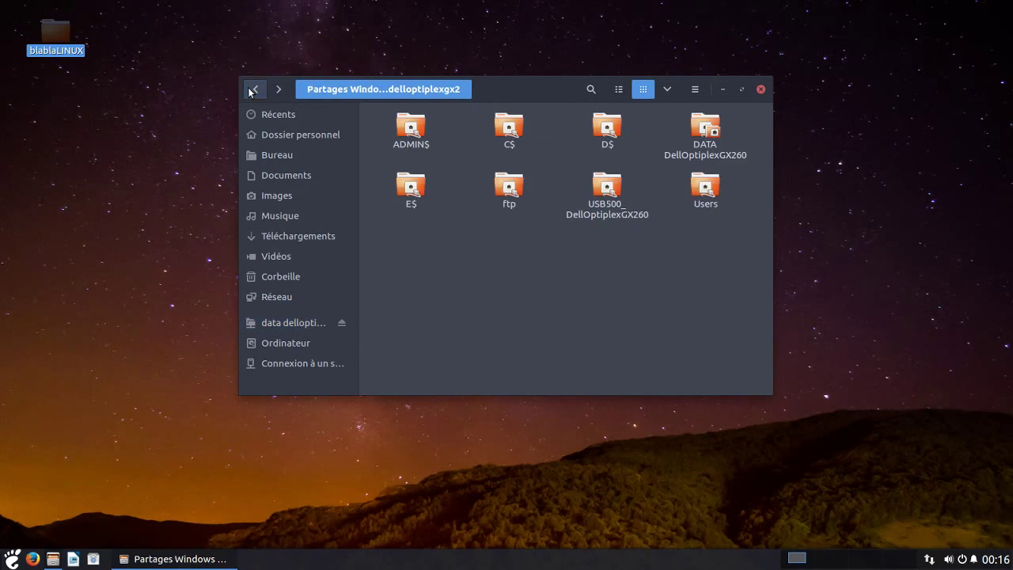
pyautogui.doubleClick(621, 187)
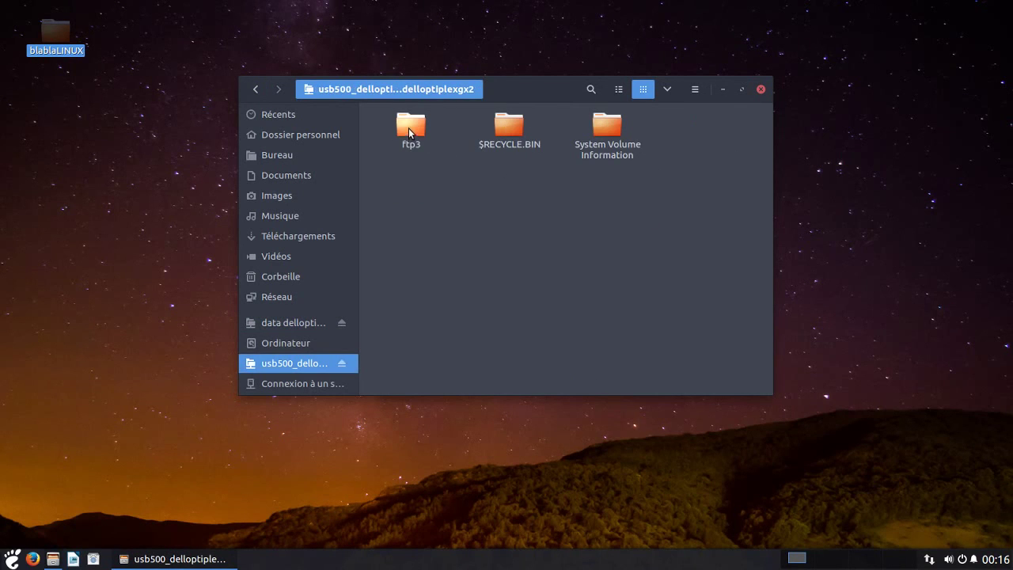
pyautogui.doubleClick(409, 129)
pyautogui.doubleClick(409, 129)
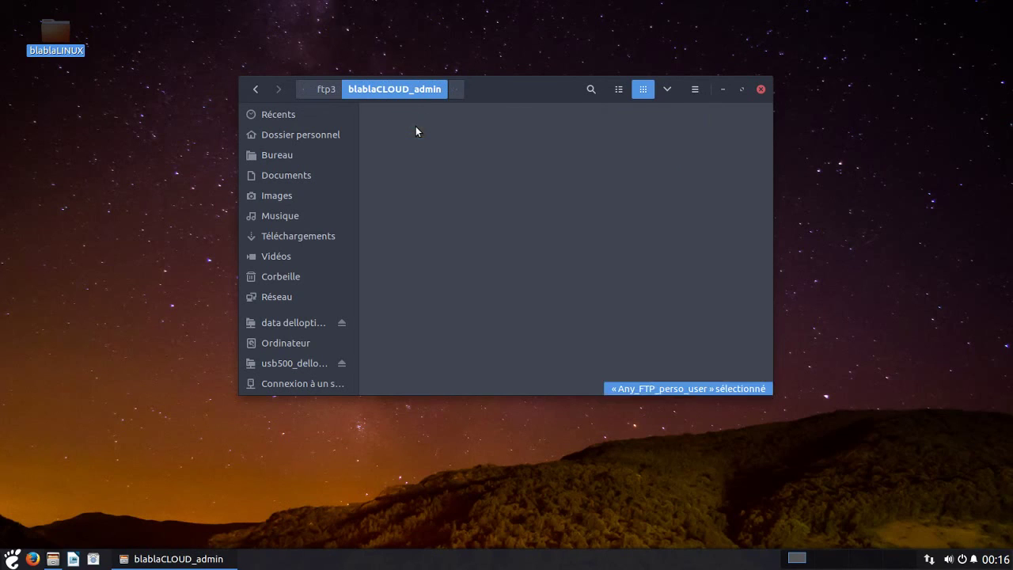
pyautogui.click(256, 89)
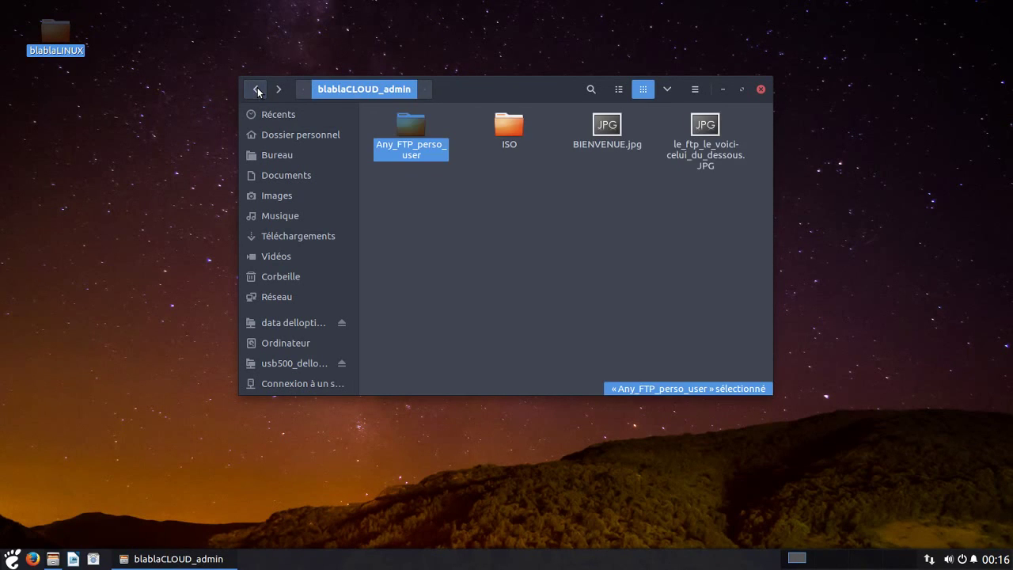
pyautogui.doubleClick(406, 129)
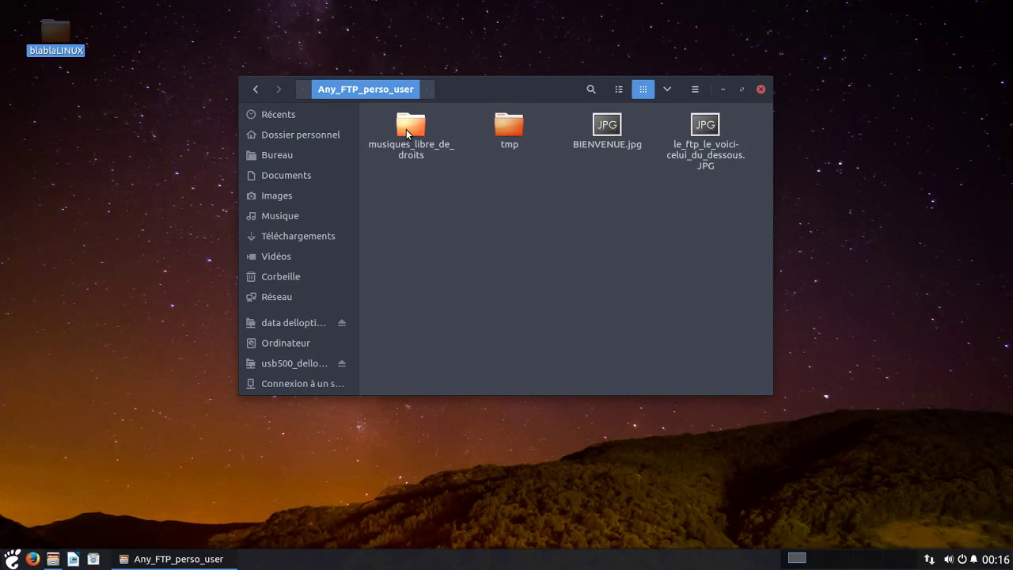
pyautogui.doubleClick(406, 129)
pyautogui.click(256, 89)
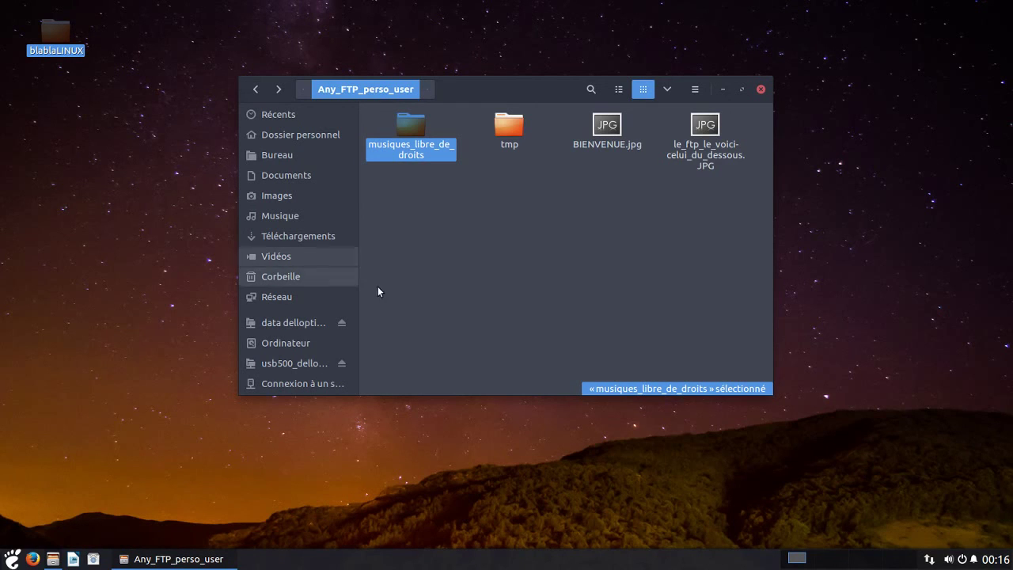
# Step: Play A_New_Leaf.mp3 from musiques_libre_de_droits, close the player and open Close_My_Mouth.mp3
pyautogui.doubleClick(416, 156)
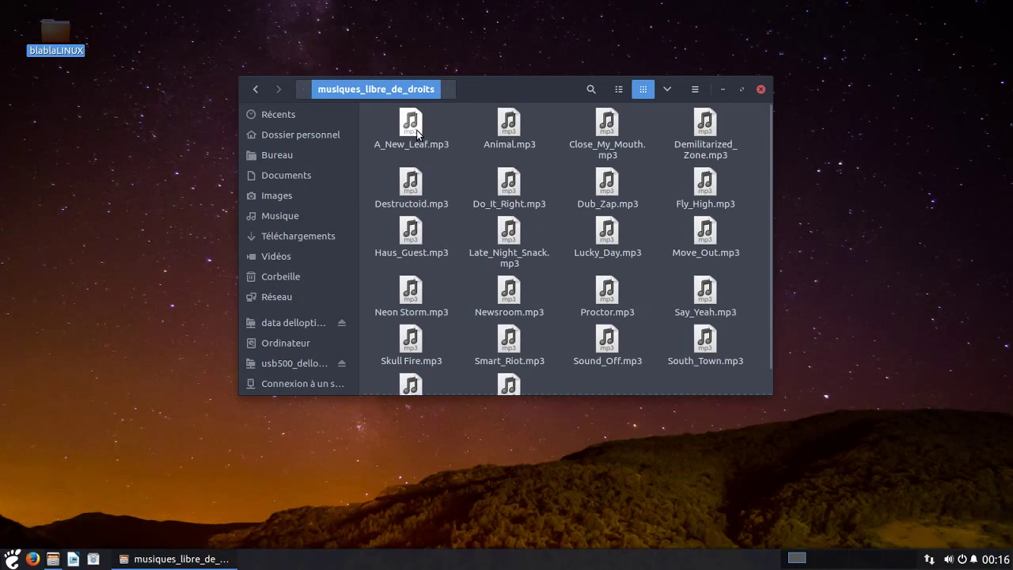
pyautogui.doubleClick(416, 130)
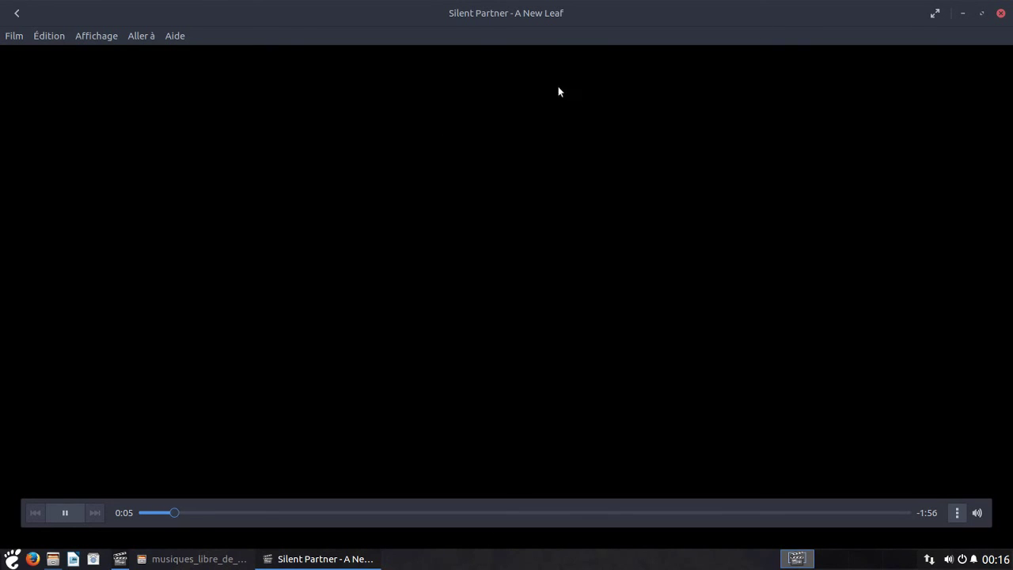
pyautogui.click(1000, 13)
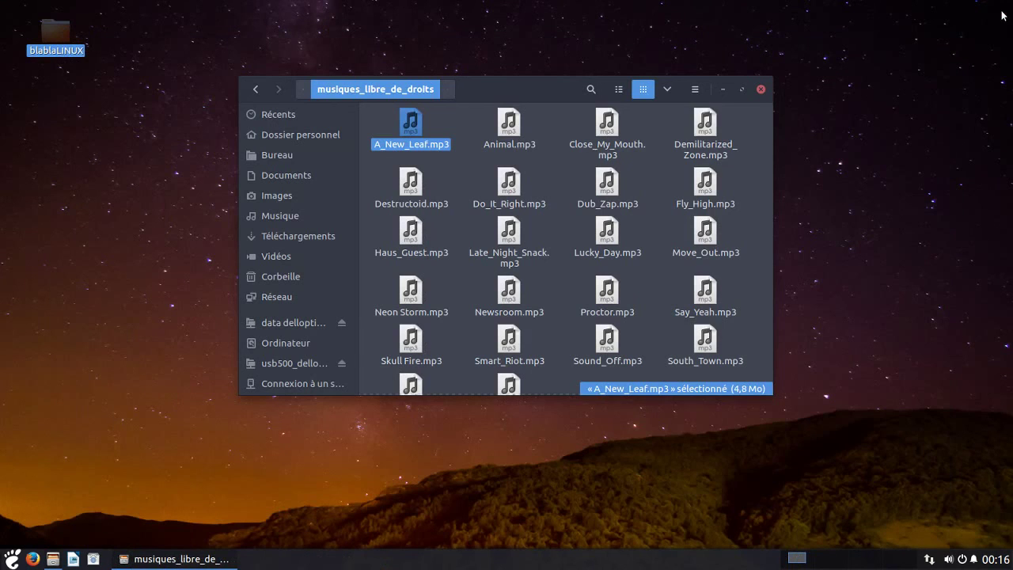
pyautogui.doubleClick(603, 123)
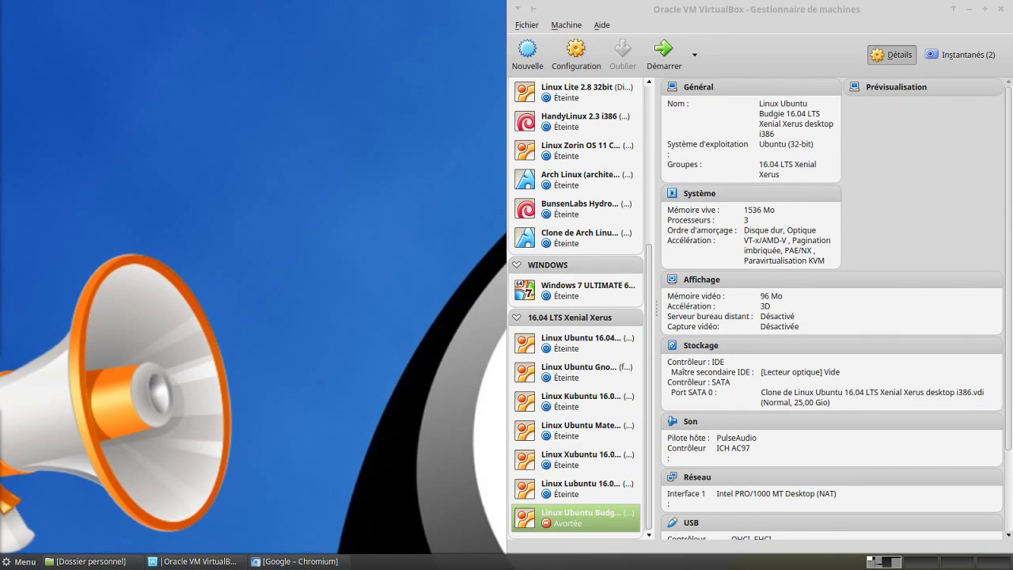
# Step: Check the host's workspaces and open windows, minimize Chromium and restart the Linux Ubuntu Budgie virtual machine from VirtualBox
pyautogui.click(884, 562)
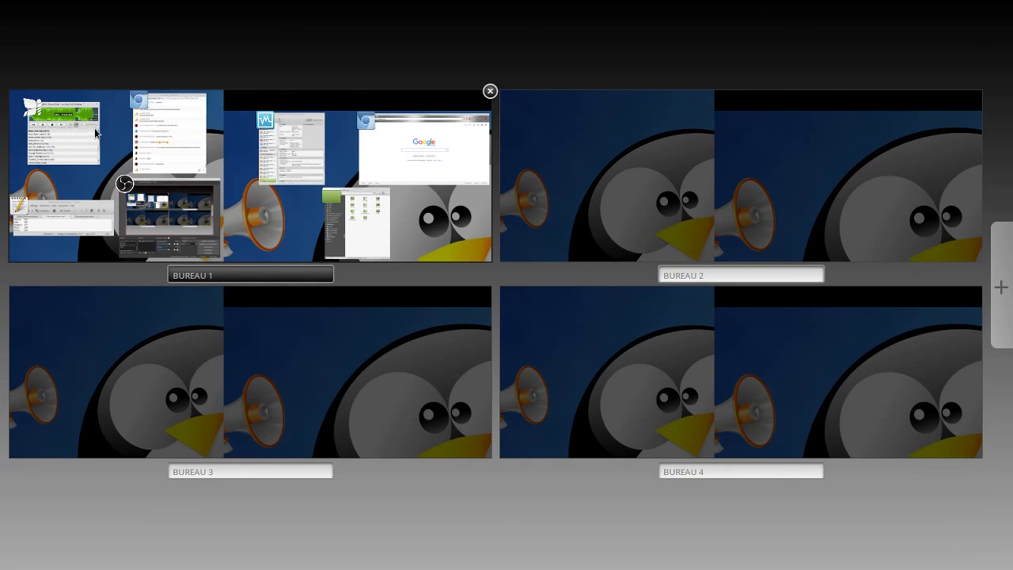
pyautogui.click(334, 147)
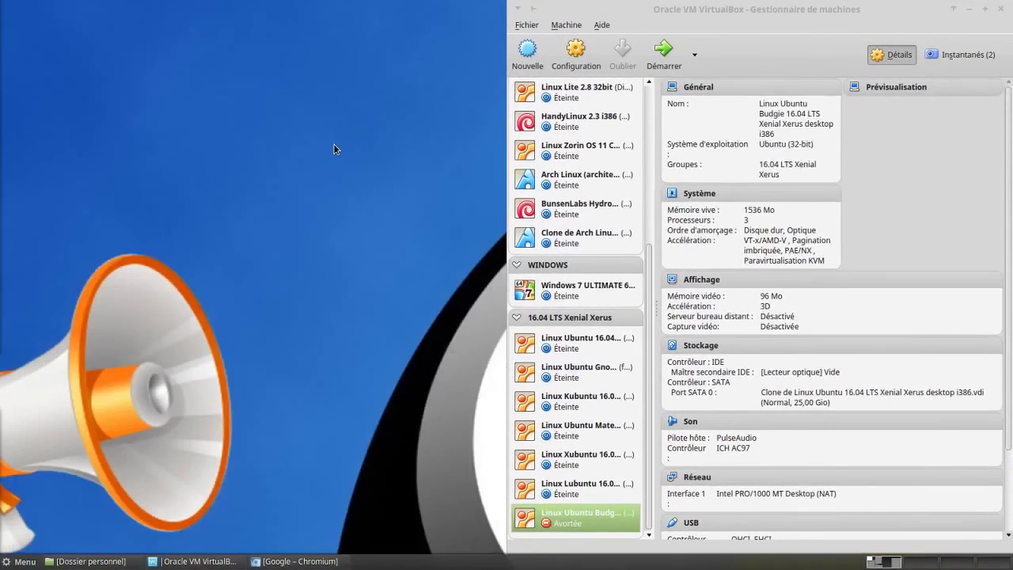
pyautogui.click(311, 563)
pyautogui.click(234, 563)
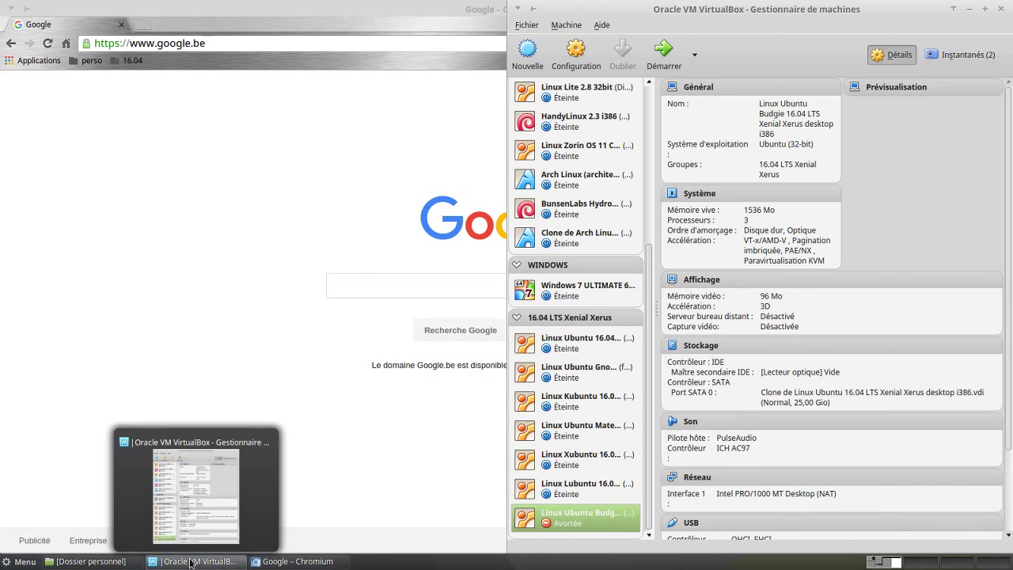
pyautogui.moveTo(123, 563)
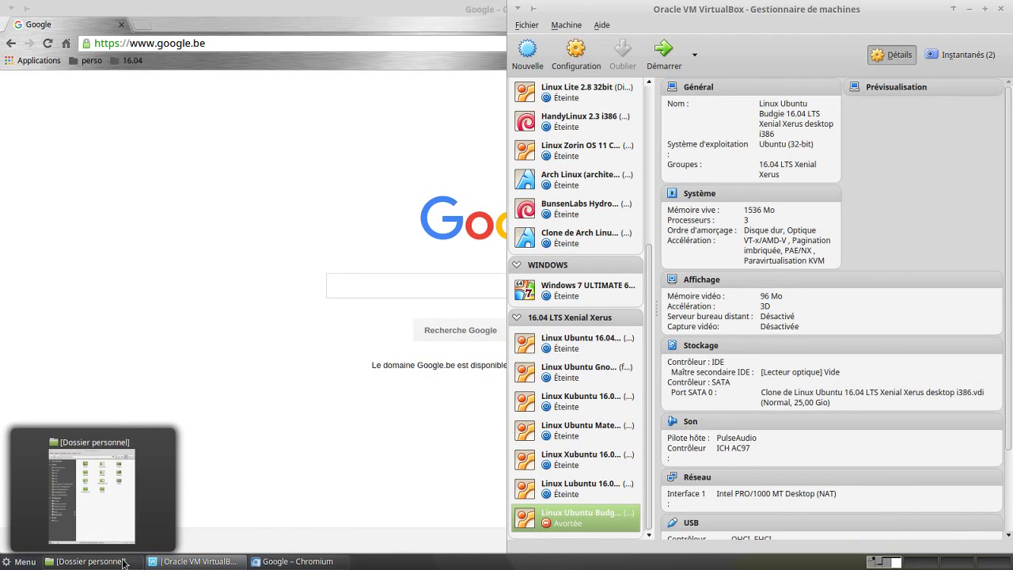
pyautogui.click(969, 11)
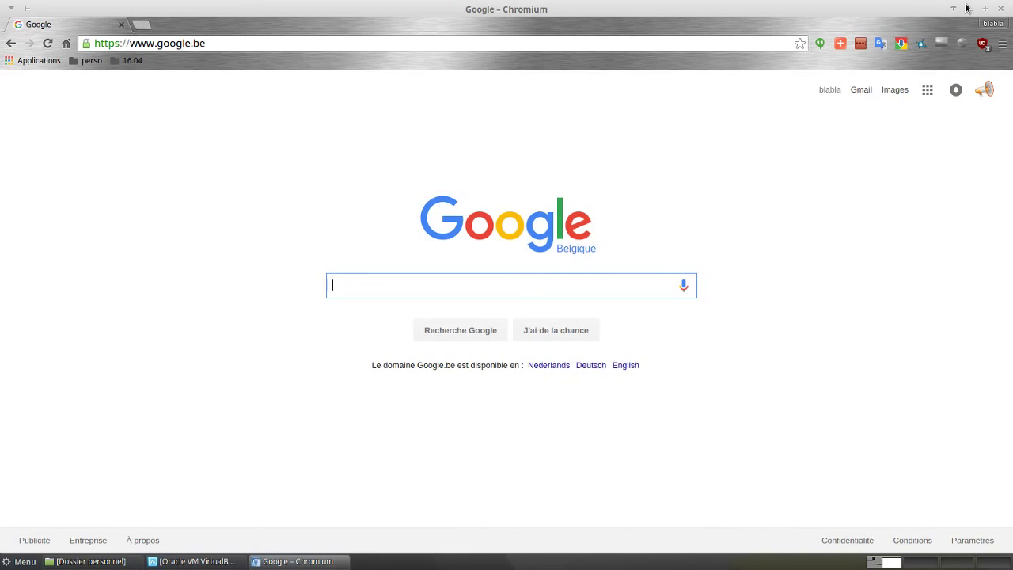
pyautogui.click(967, 9)
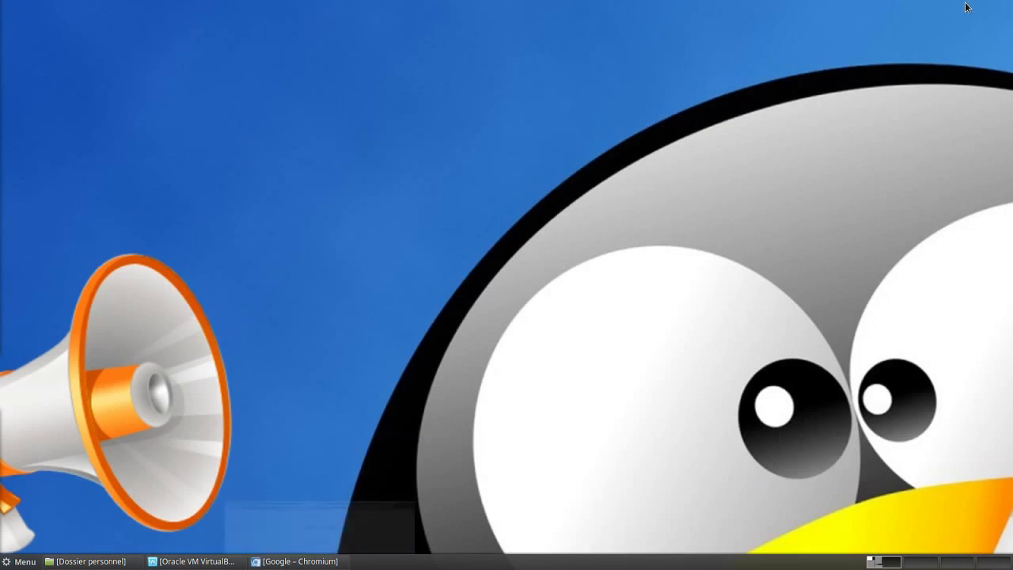
pyautogui.click(195, 562)
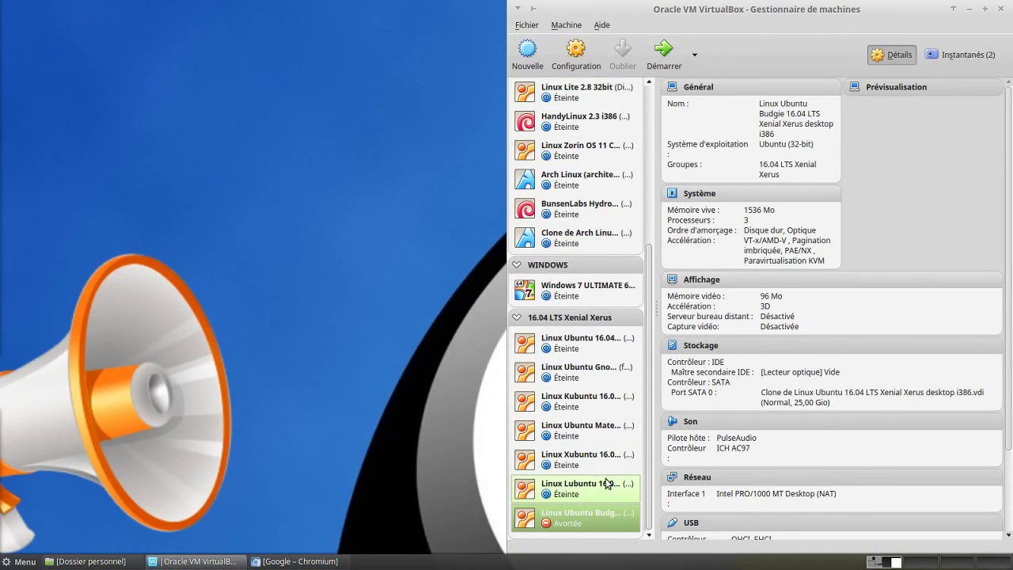
pyautogui.click(663, 54)
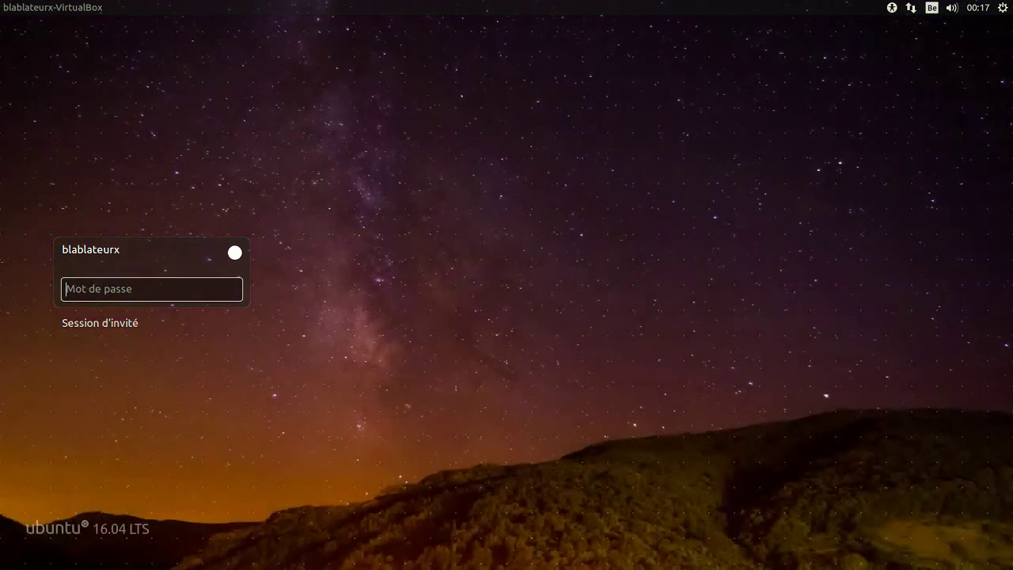
# Step: Choose the Ubuntu (par défaut) desktop environment and log in with the account password
pyautogui.click(234, 253)
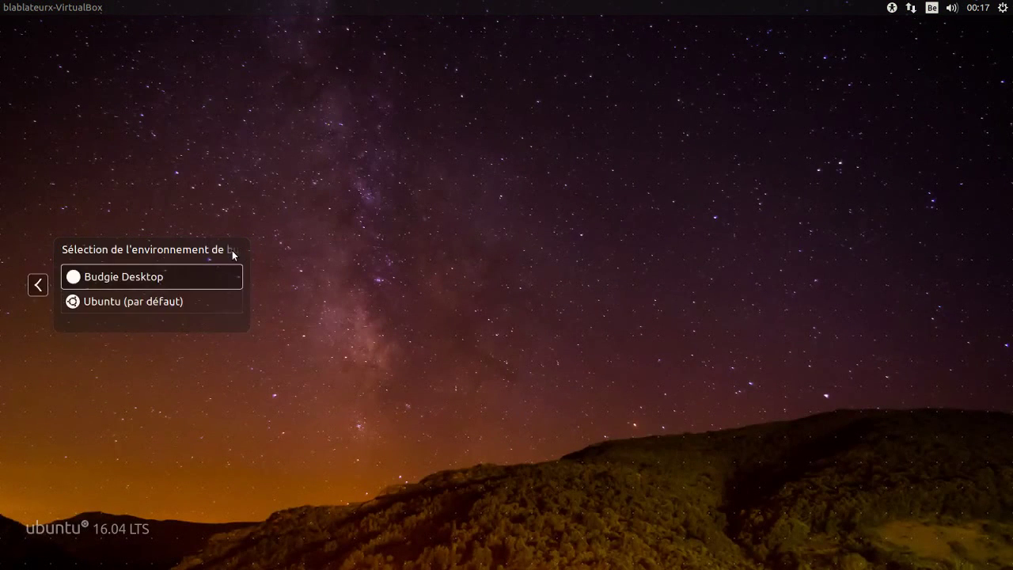
pyautogui.click(204, 303)
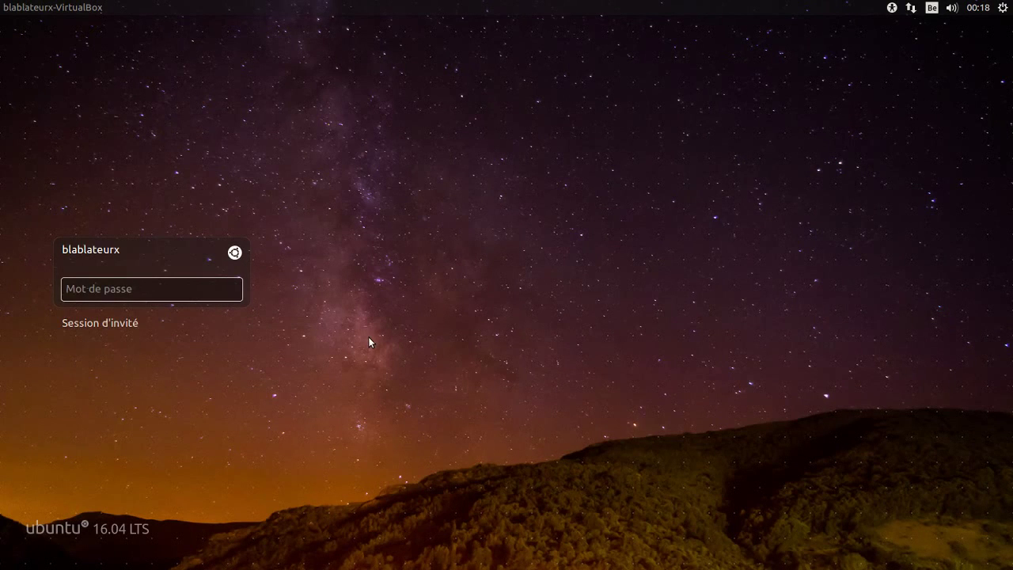
pyautogui.write('••••••••••')
pyautogui.press('Return')
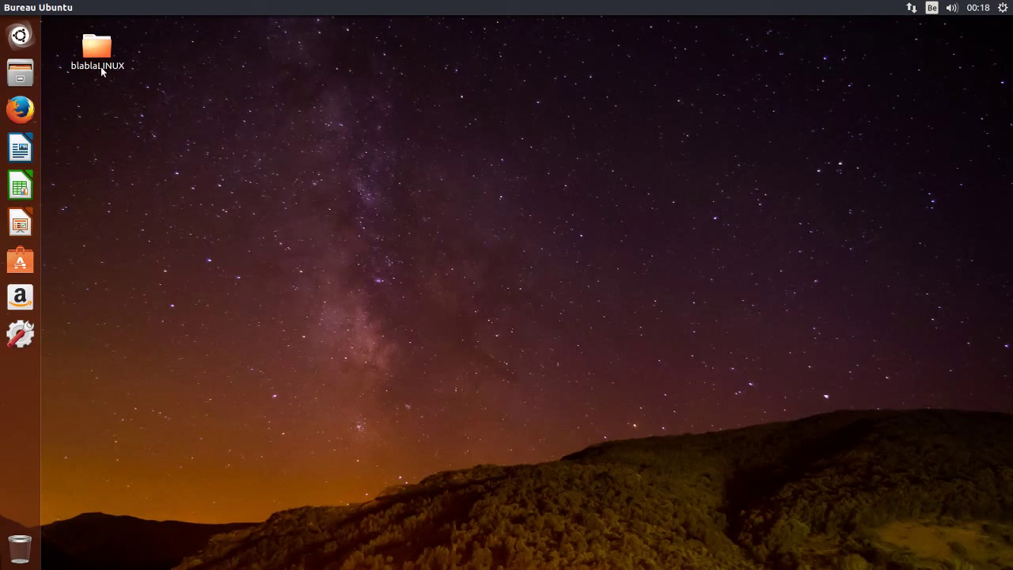
# Step: View the application search overlay and the computer's Détails summary on the Ubuntu desktop, closing each one
pyautogui.click(16, 40)
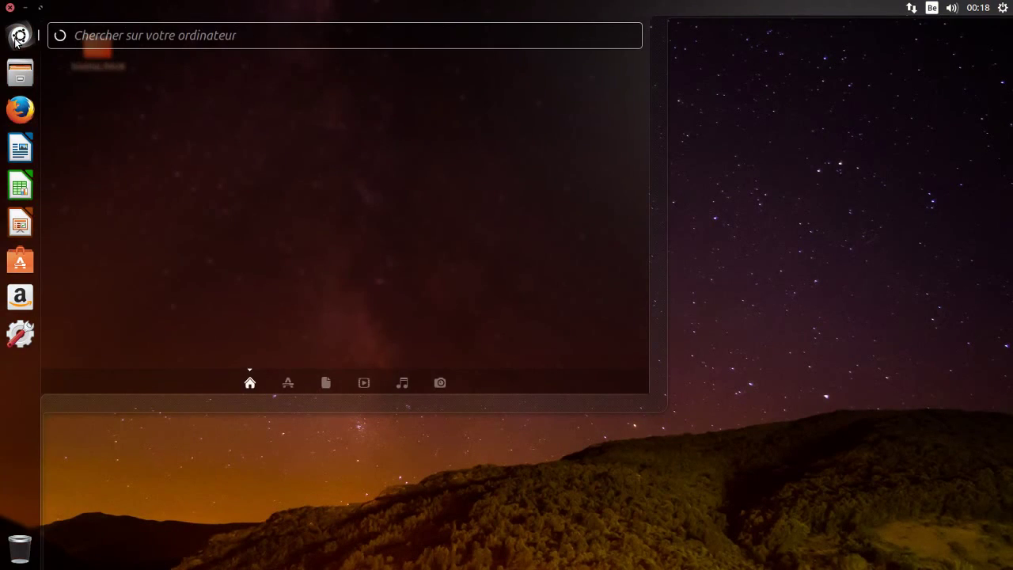
pyautogui.click(17, 38)
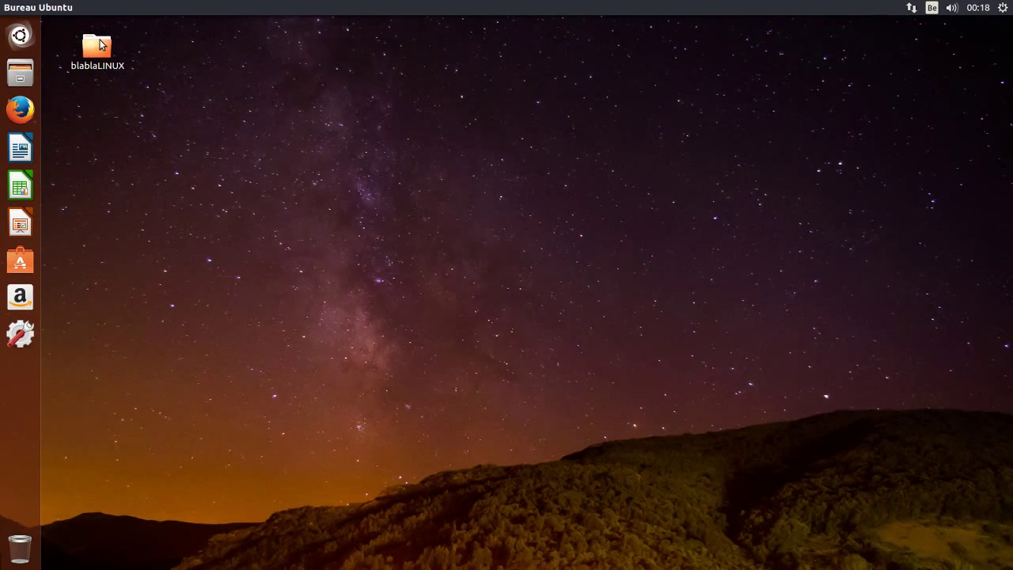
pyautogui.click(1003, 8)
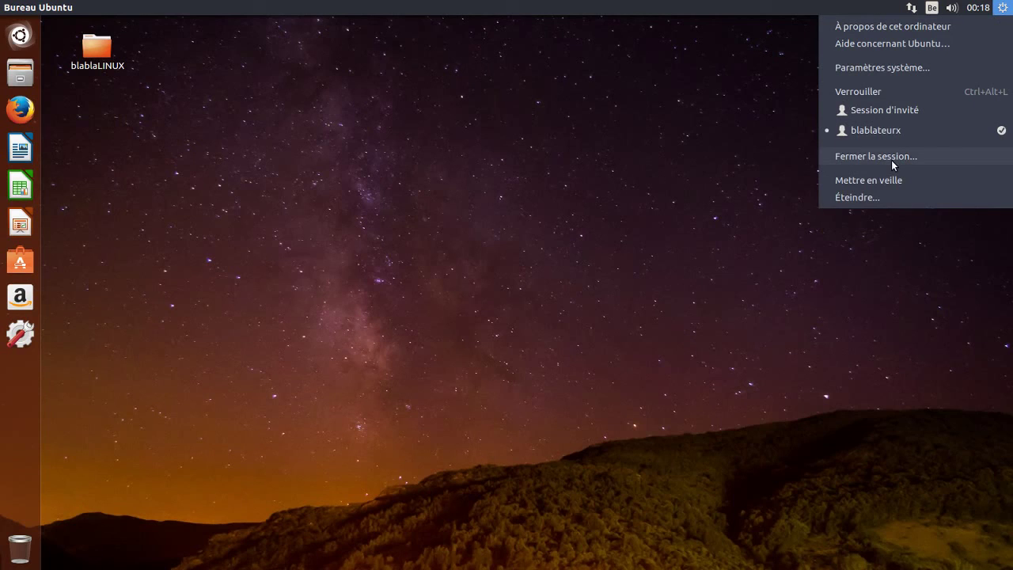
pyautogui.click(875, 31)
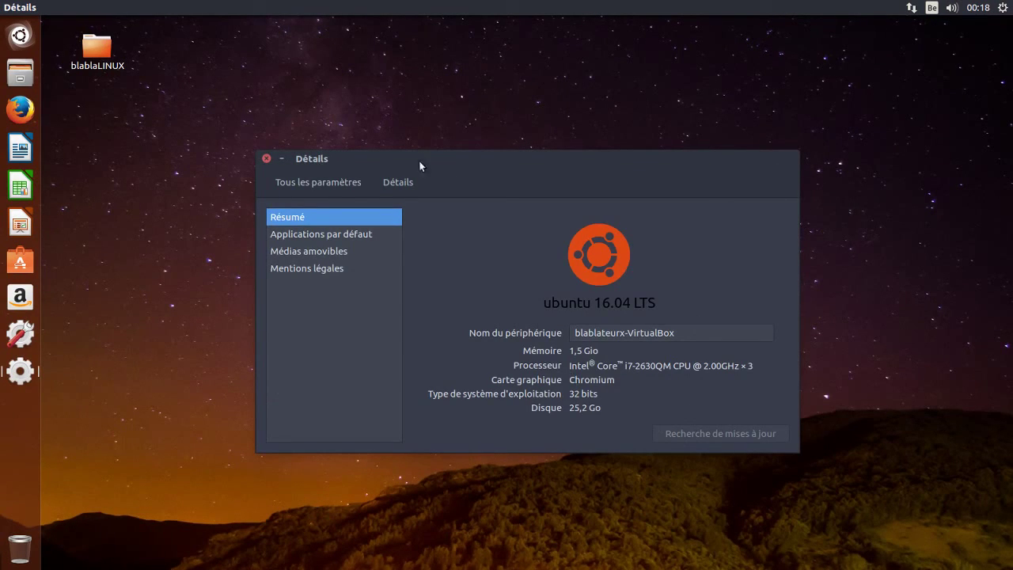
pyautogui.click(266, 159)
# Step: Log out of the current Ubuntu session and confirm closing it
pyautogui.click(1003, 8)
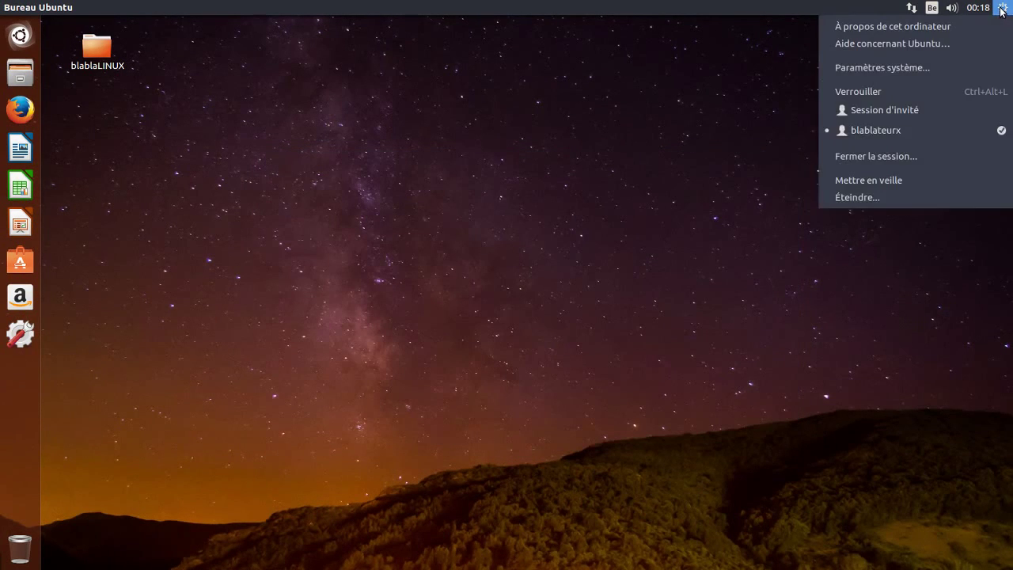
pyautogui.click(892, 161)
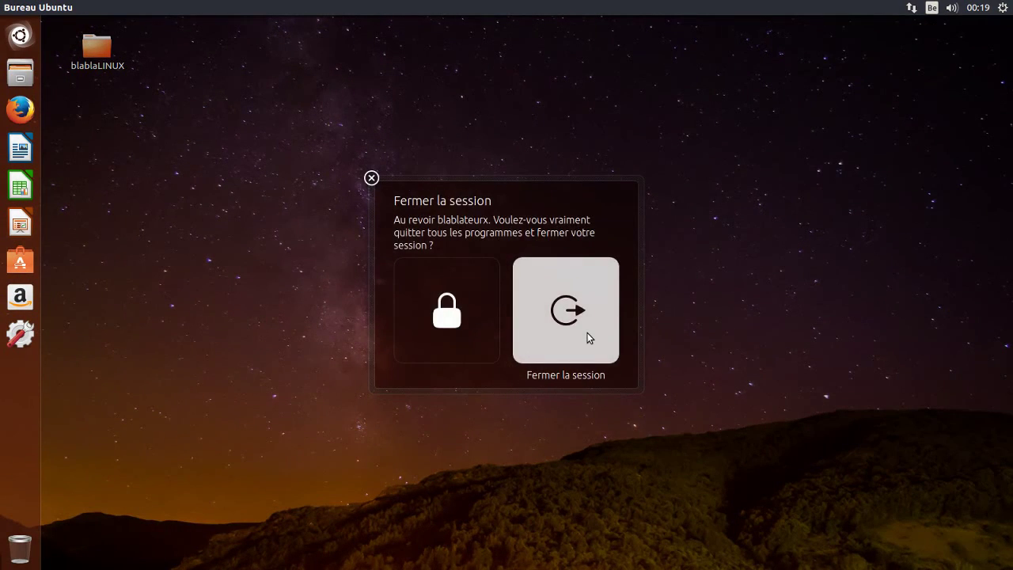
pyautogui.click(586, 331)
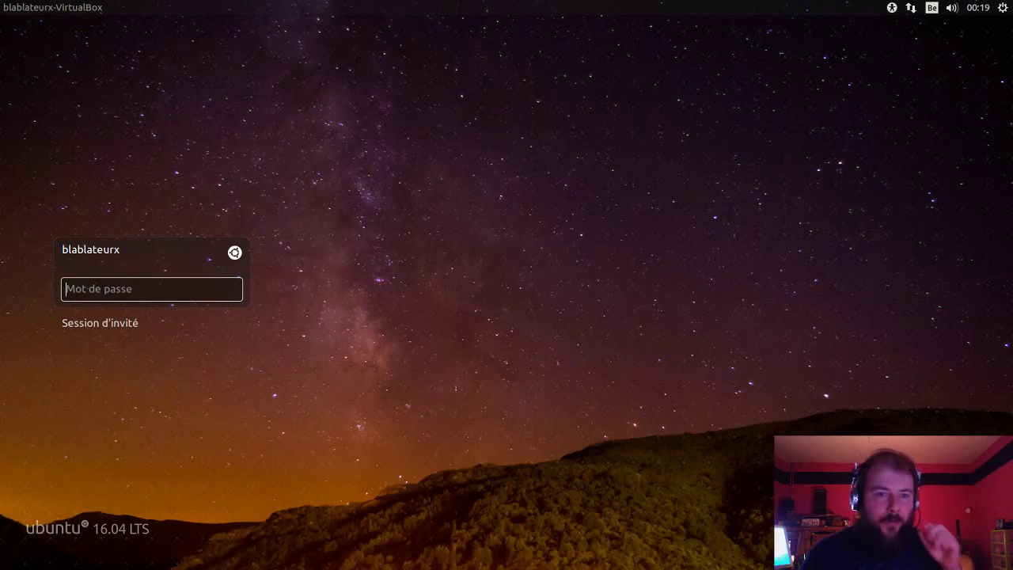
# Step: Choose the Budgie Desktop environment on the login screen and log in with the account password
pyautogui.click(237, 251)
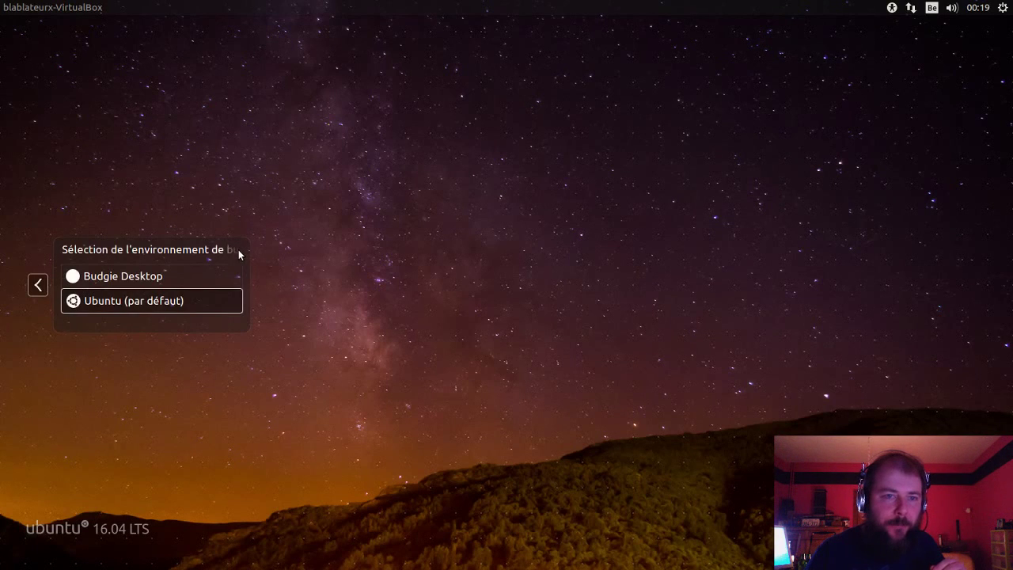
pyautogui.click(225, 273)
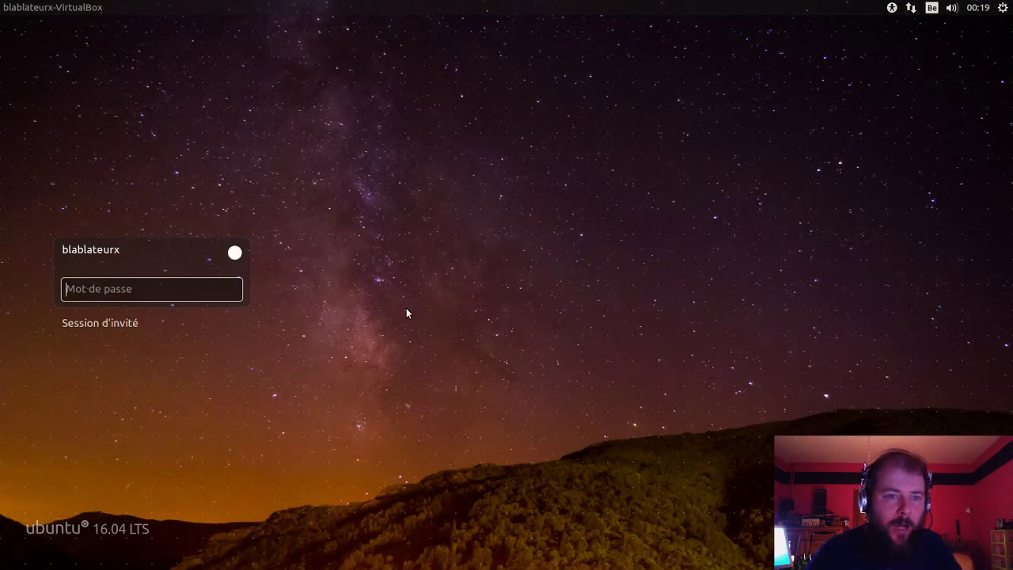
pyautogui.write('***')
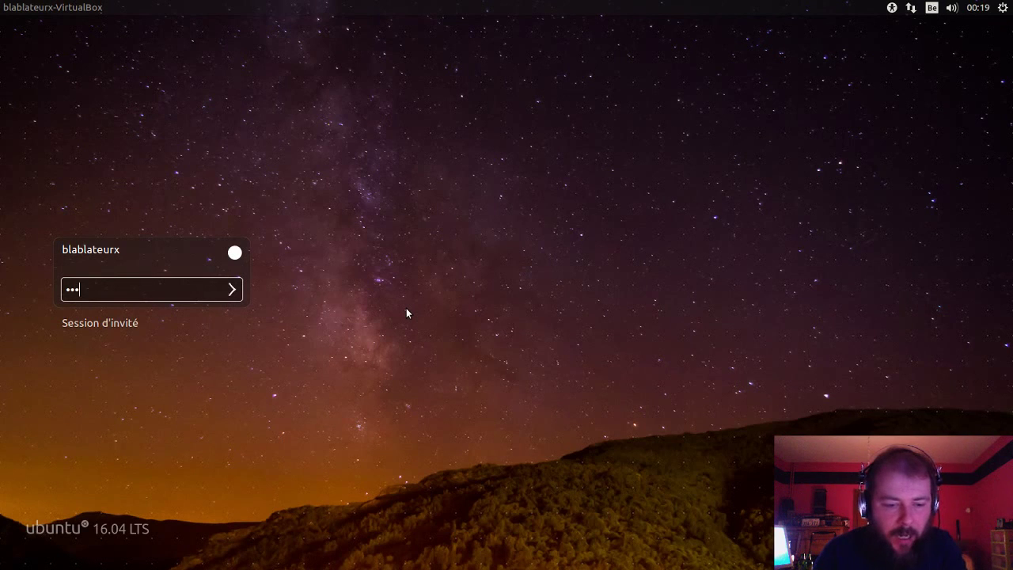
pyautogui.write('******')
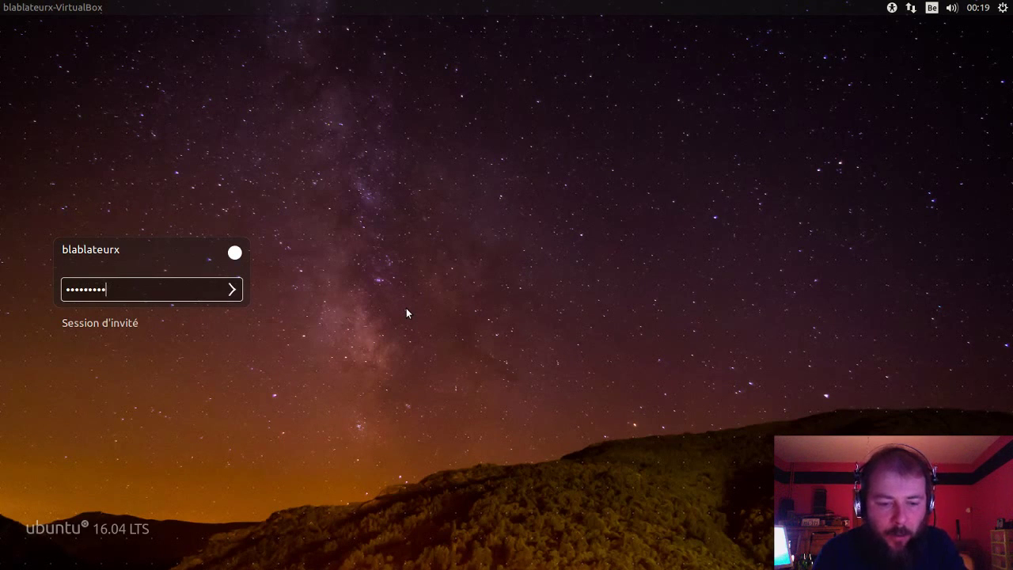
pyautogui.write('**')
pyautogui.press('Return')
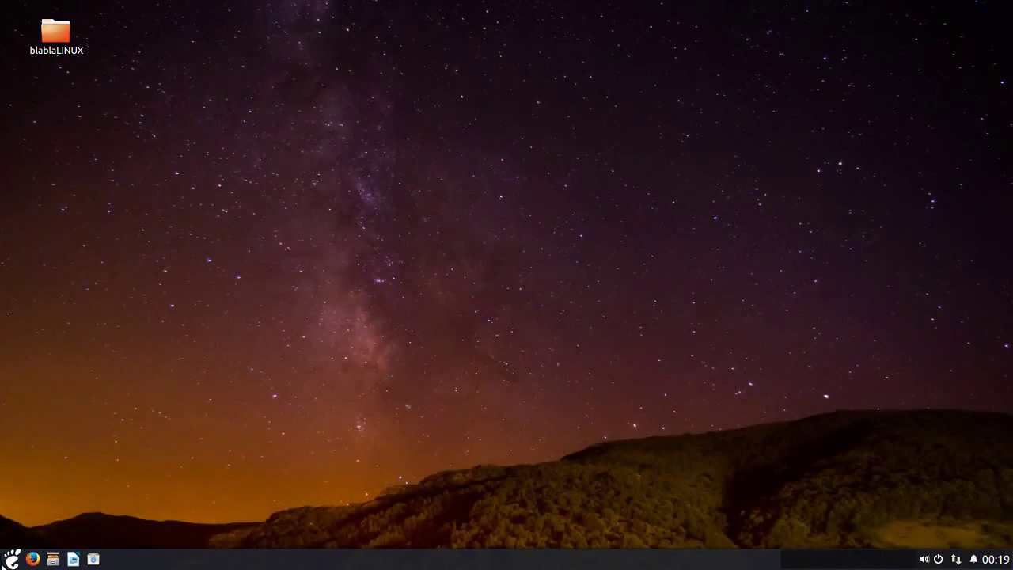
# Step: Find and launch Htop, maximize its terminal window to examine processor and memory usage, and close it
pyautogui.click(12, 559)
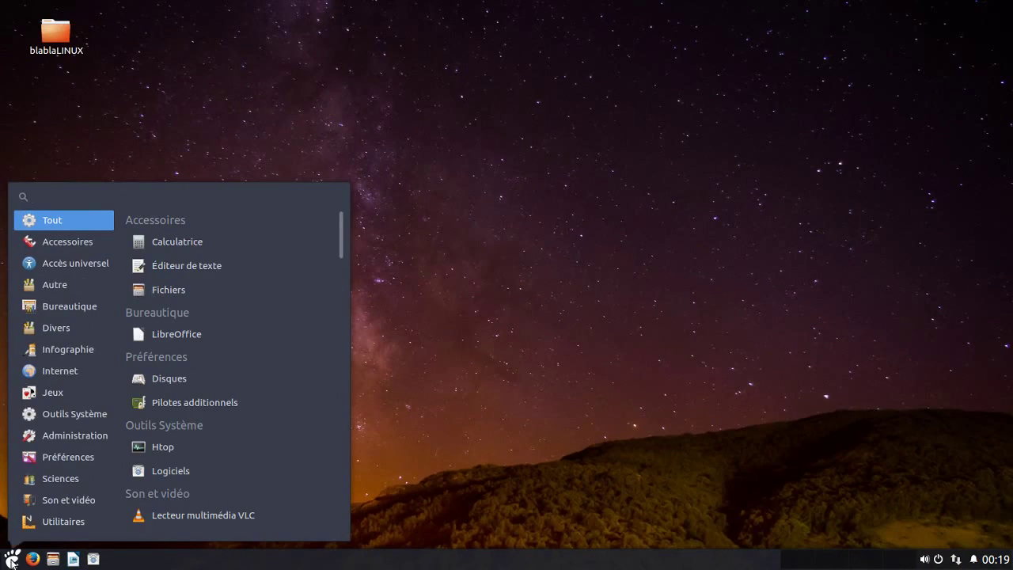
pyautogui.write('htop')
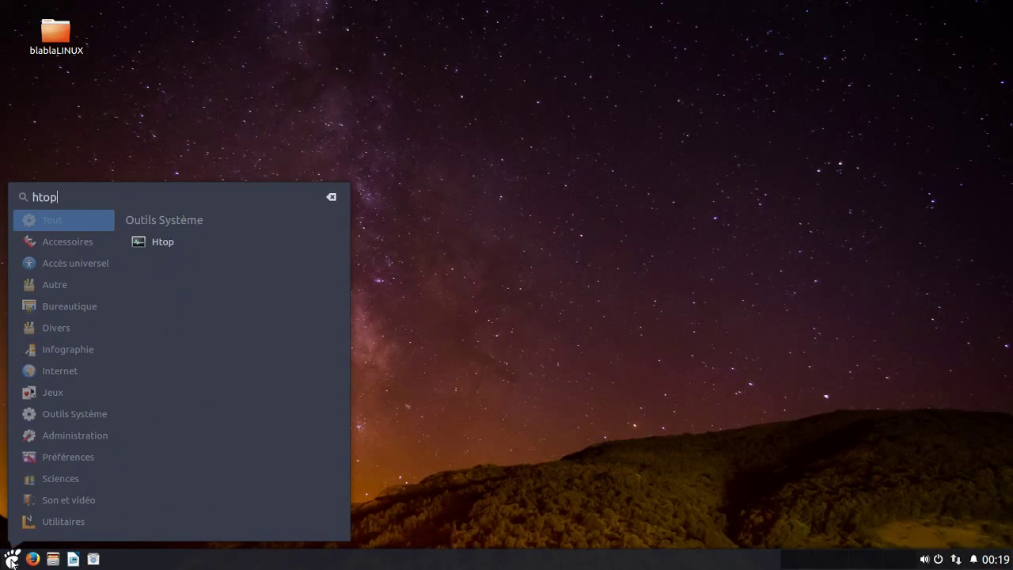
pyautogui.click(170, 242)
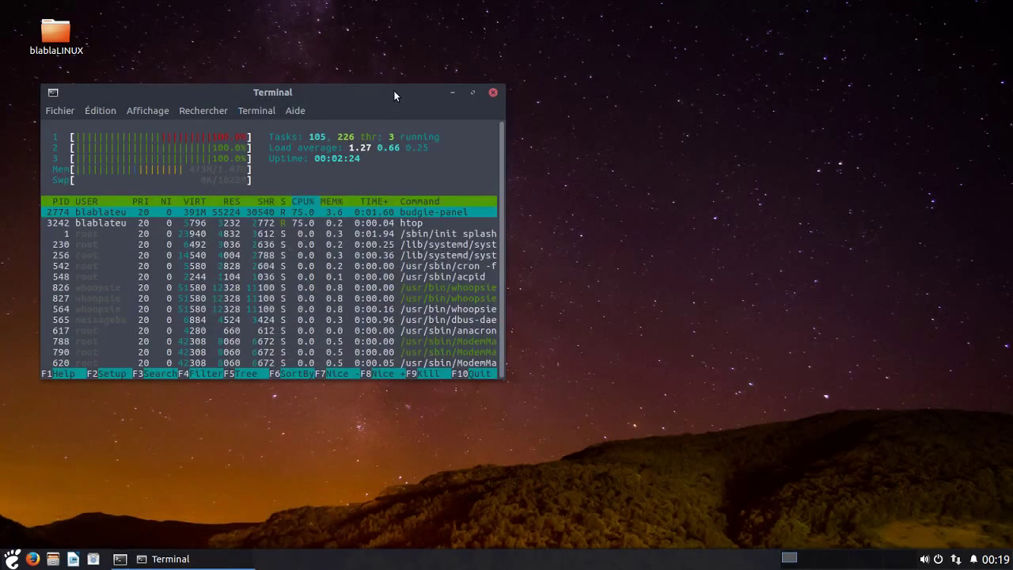
pyautogui.click(473, 94)
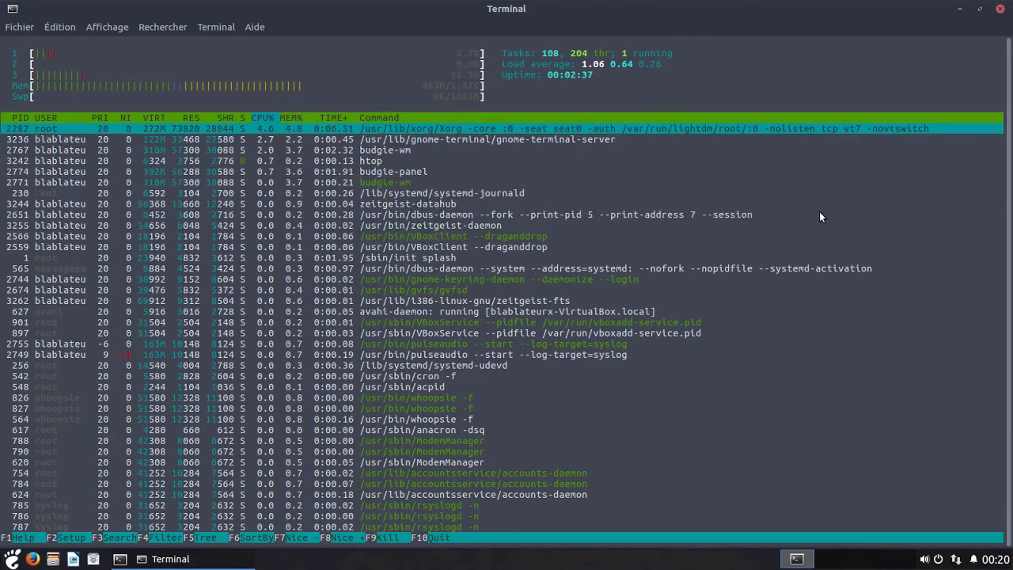
pyautogui.click(1001, 11)
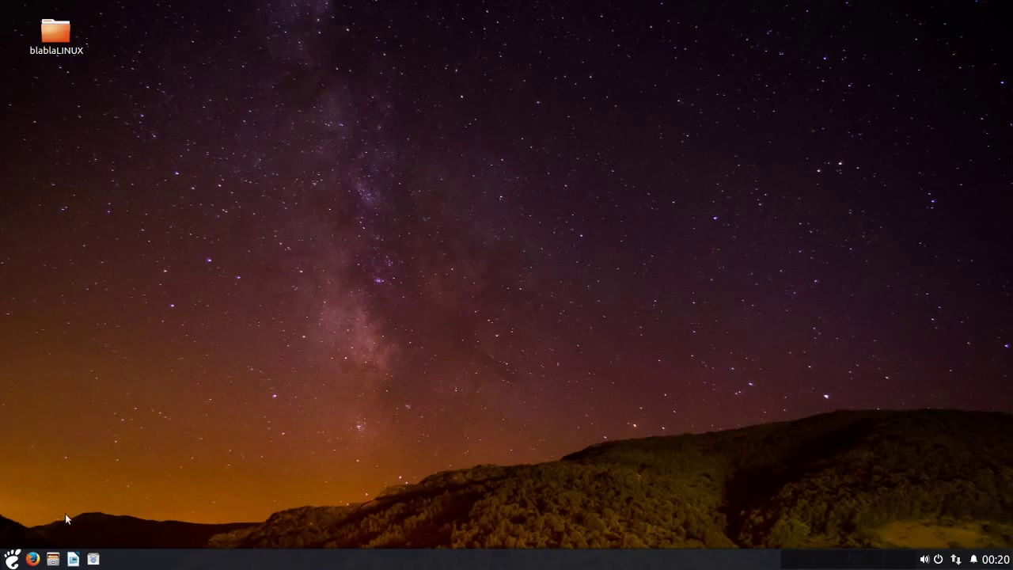
# Step: Shut down the Ubuntu Budgie virtual machine and minimize the VirtualBox manager on the host
pyautogui.click(938, 560)
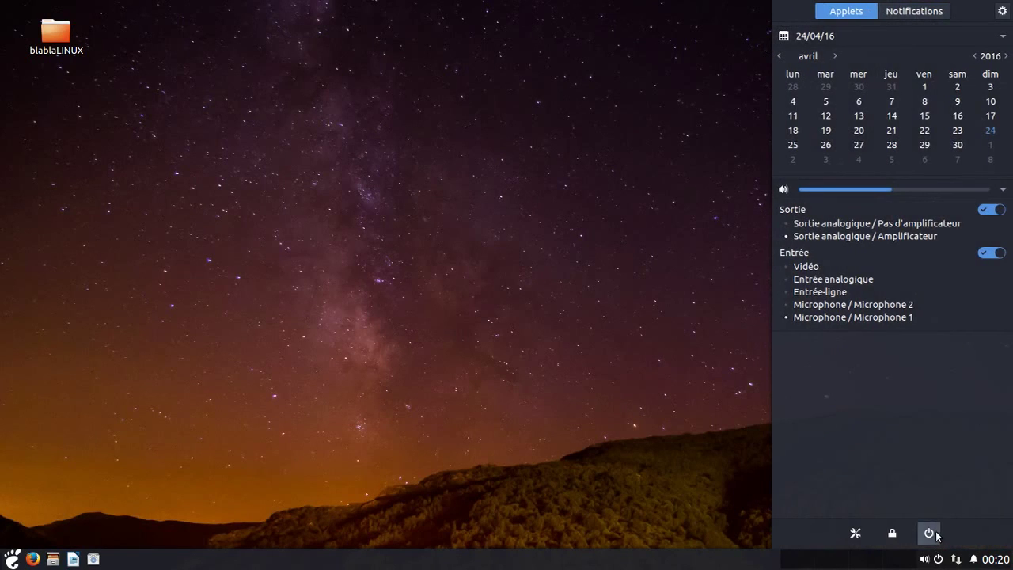
pyautogui.click(930, 534)
pyautogui.click(612, 307)
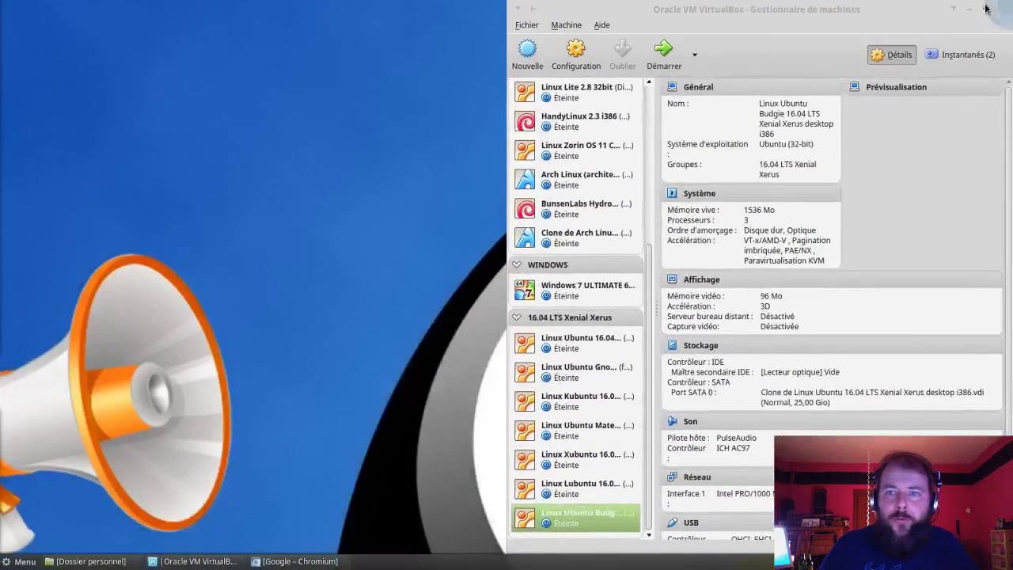
pyautogui.click(970, 9)
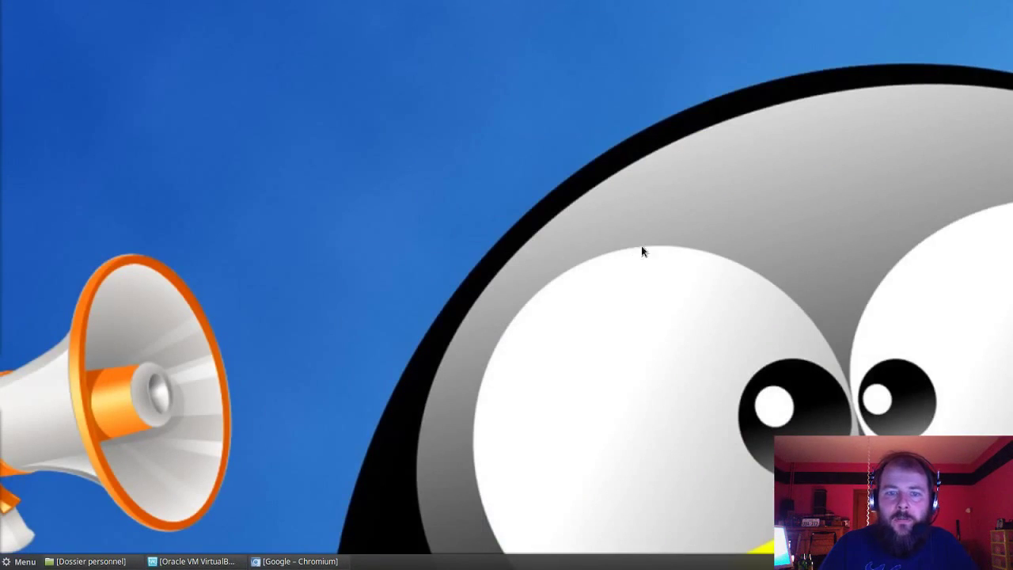